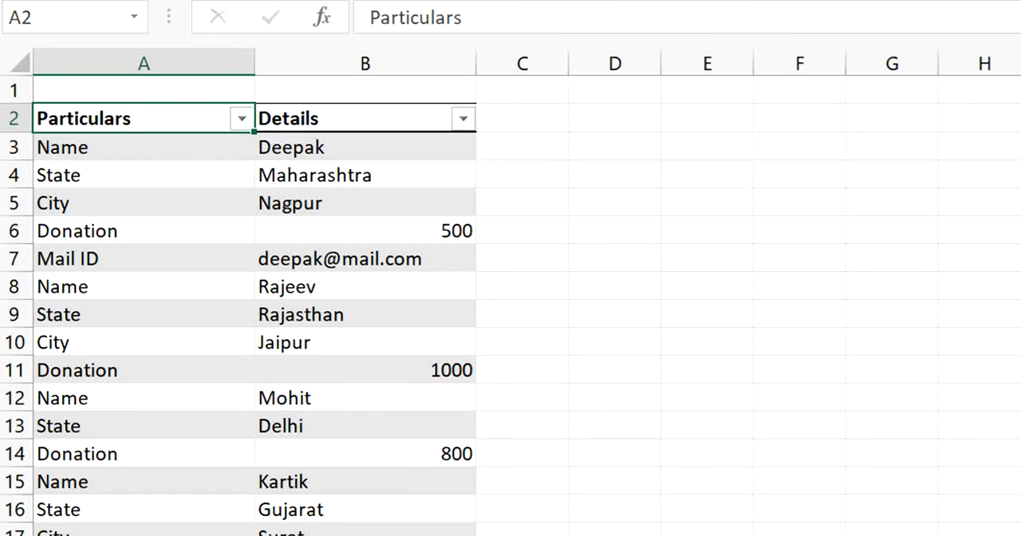
Examine the Particulars and Details headers and the first few label and value pairs beneath them.
{"action": "key", "text": "Down"}
{"action": "key", "text": "Down"}
{"action": "key", "text": "Down"}
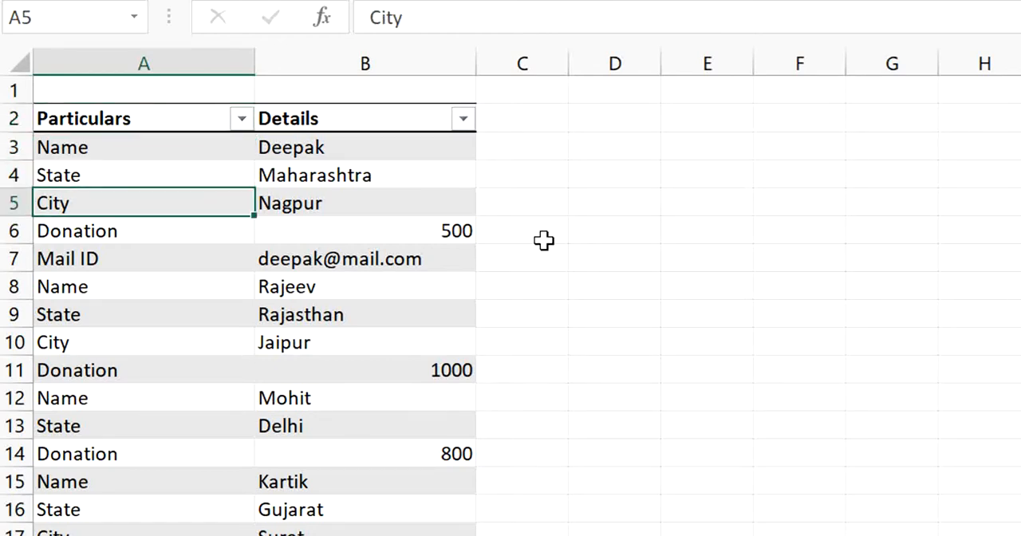
{"action": "key", "text": "Right"}
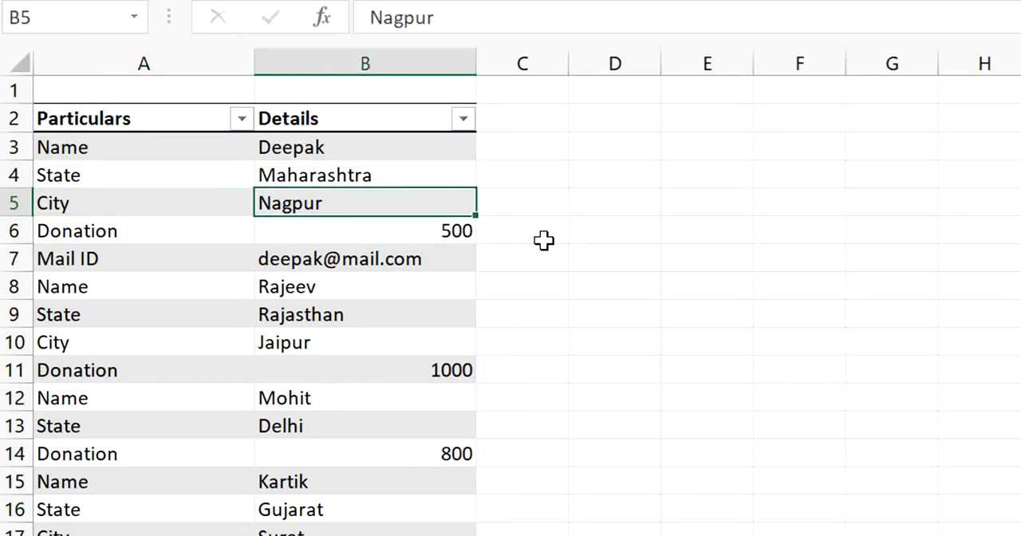
{"action": "key", "text": "Left"}
{"action": "key", "text": "Up"}
{"action": "key", "text": "Up"}
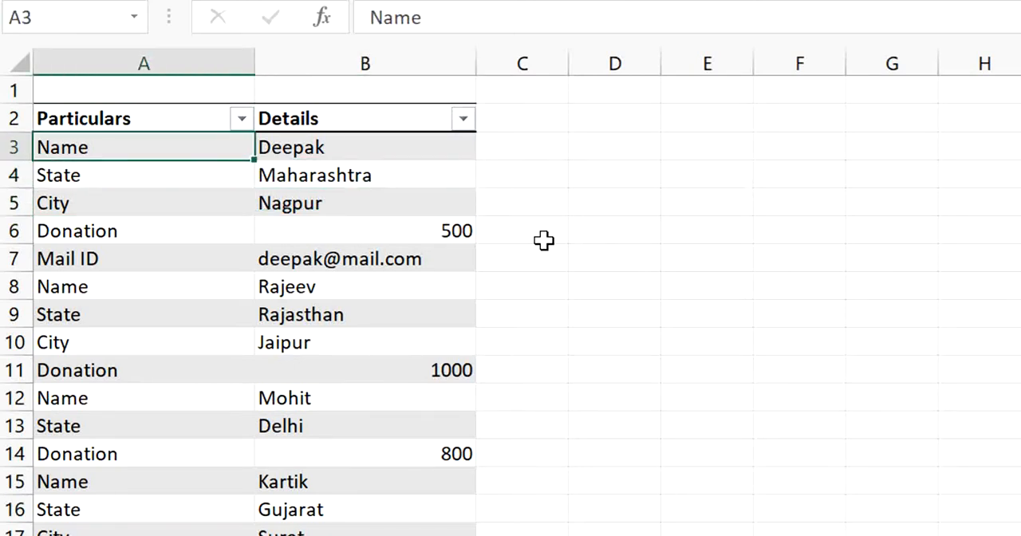
Read the field labels of the first donor record in the Particulars column, from Name to Mail ID.
{"action": "key", "text": "Up"}
{"action": "key", "text": "Right"}
{"action": "key", "text": "Left"}
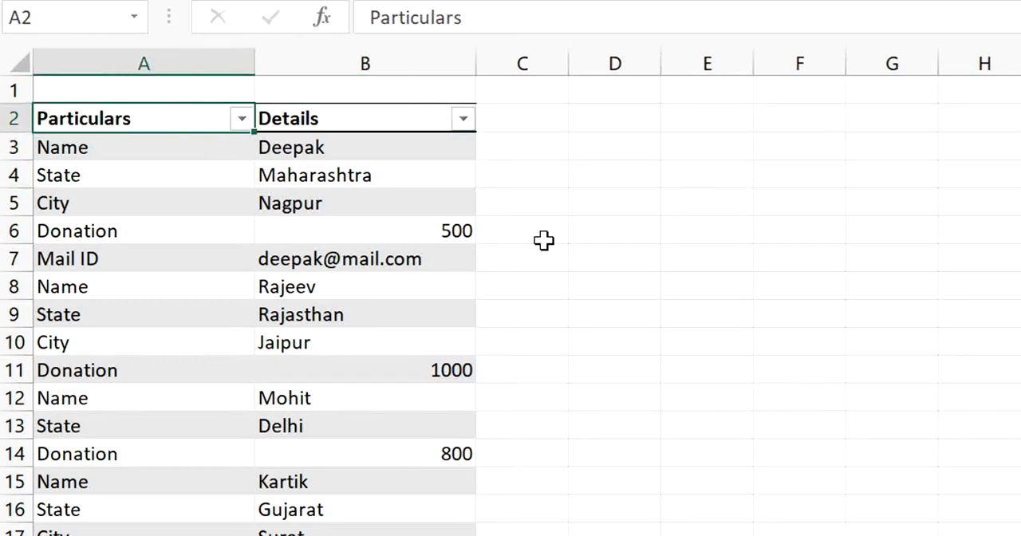
{"action": "key", "text": "Down"}
{"action": "key", "text": "Down"}
{"action": "key", "text": "Up"}
{"action": "key", "text": "Down"}
{"action": "key", "text": "Up"}
{"action": "key", "text": "Down"}
{"action": "key", "text": "Down"}
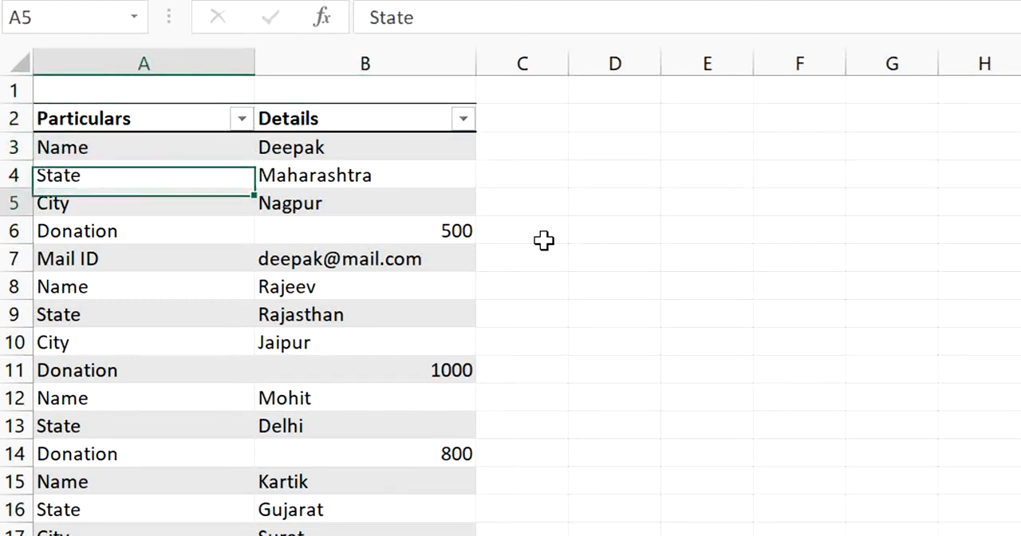
{"action": "key", "text": "Up"}
{"action": "key", "text": "Up"}
{"action": "key", "text": "Down"}
{"action": "key", "text": "Down"}
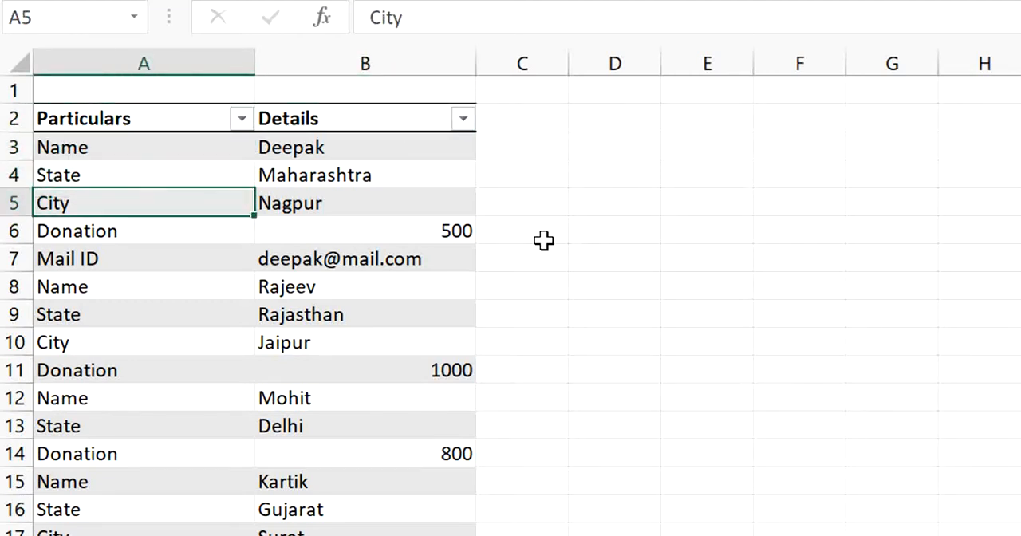
{"action": "key", "text": "Down"}
{"action": "key", "text": "Down"}
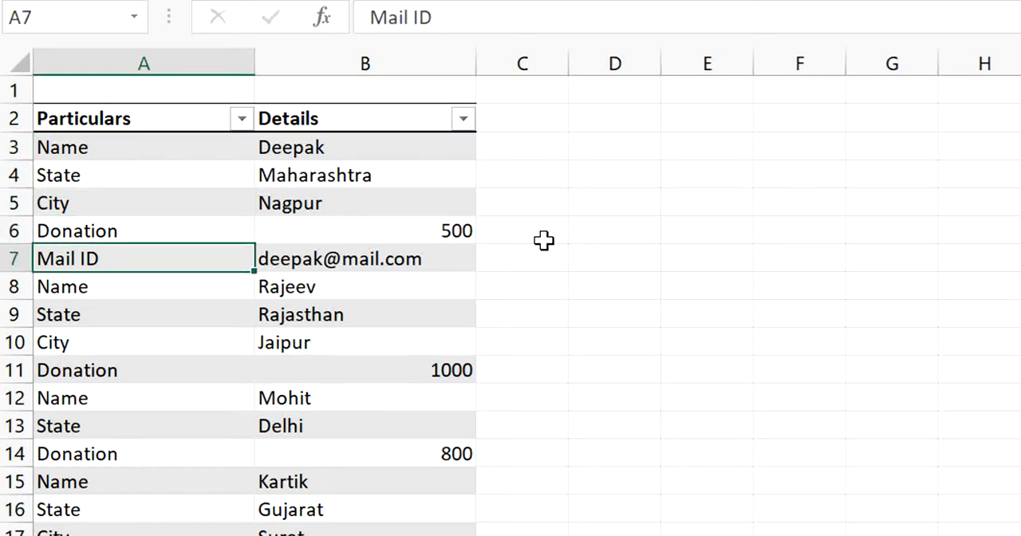
Read the first donor record's values in the Details column, from the name in row 3 to the mail ID in row 7.
{"action": "key", "text": "Up"}
{"action": "key", "text": "Up"}
{"action": "key", "text": "Up"}
{"action": "key", "text": "Up"}
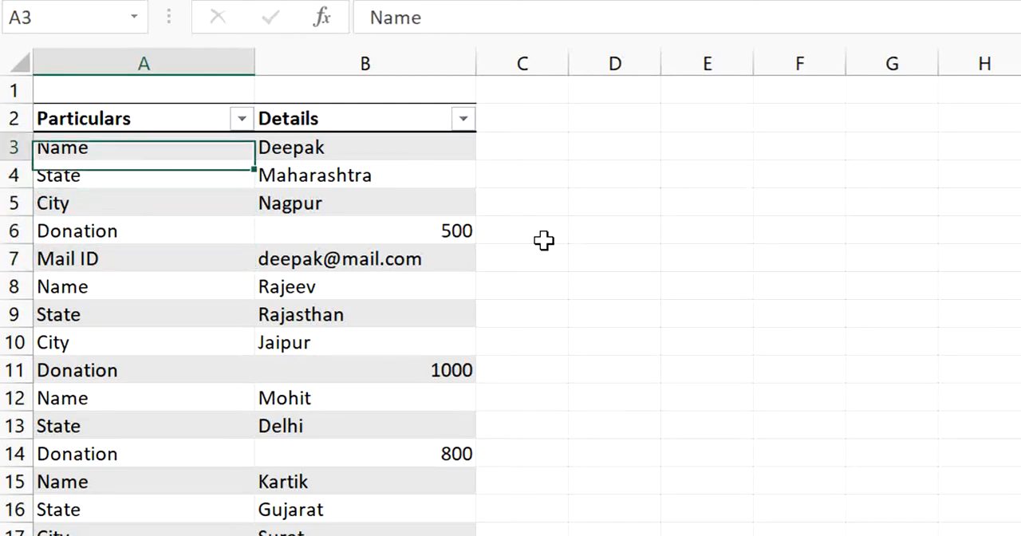
{"action": "key", "text": "Right"}
{"action": "key", "text": "Down"}
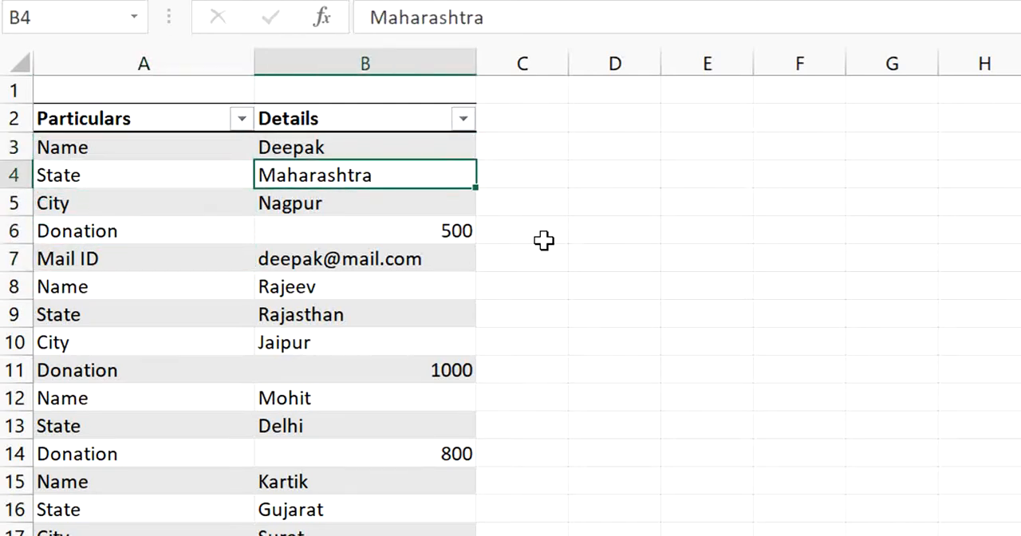
{"action": "key", "text": "Down"}
{"action": "key", "text": "Down"}
{"action": "key", "text": "Down"}
{"action": "key", "text": "Down"}
{"action": "key", "text": "Left"}
{"action": "key", "text": "Up"}
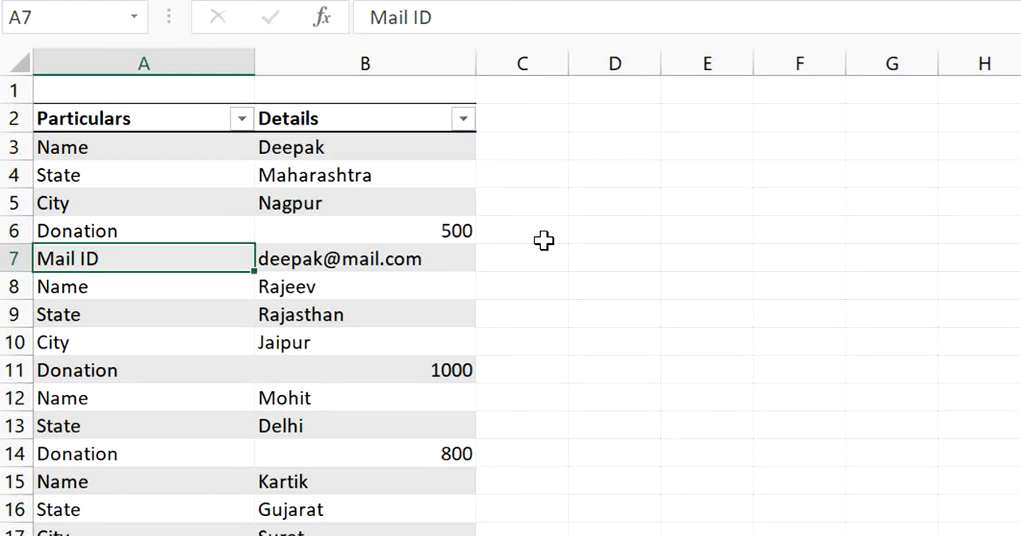
Review which fields make up the first donor record in rows 3 to 7.
{"action": "key", "text": "Up"}
{"action": "key", "text": "Up"}
{"action": "key", "text": "Up"}
{"action": "key", "text": "Up"}
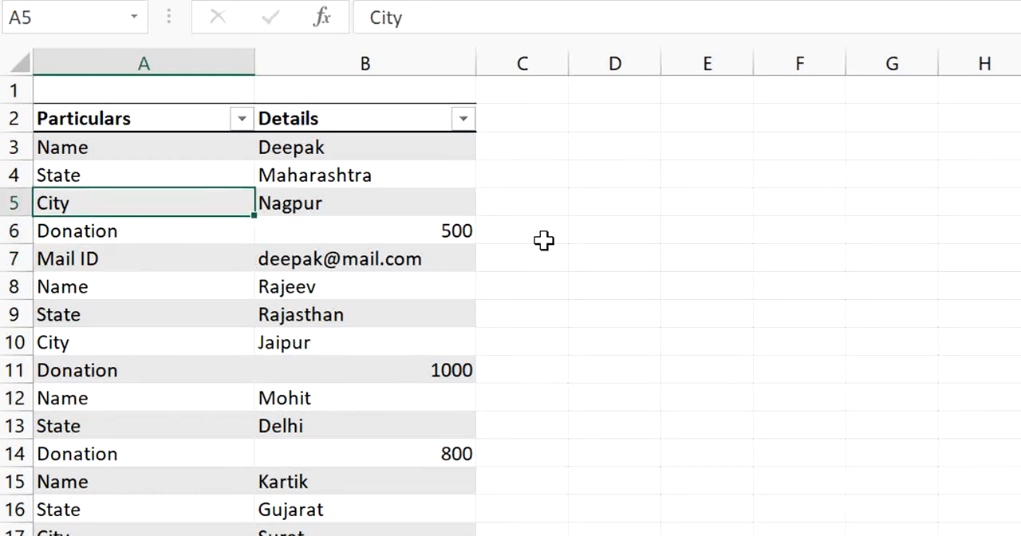
{"action": "key", "text": "Down"}
{"action": "key", "text": "Down"}
{"action": "key", "text": "Down"}
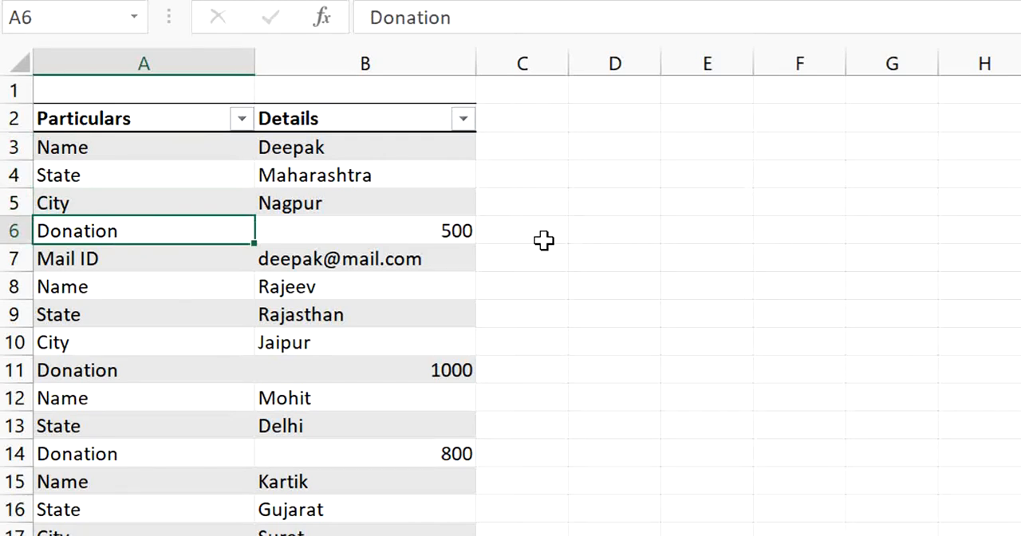
{"action": "key", "text": "Down"}
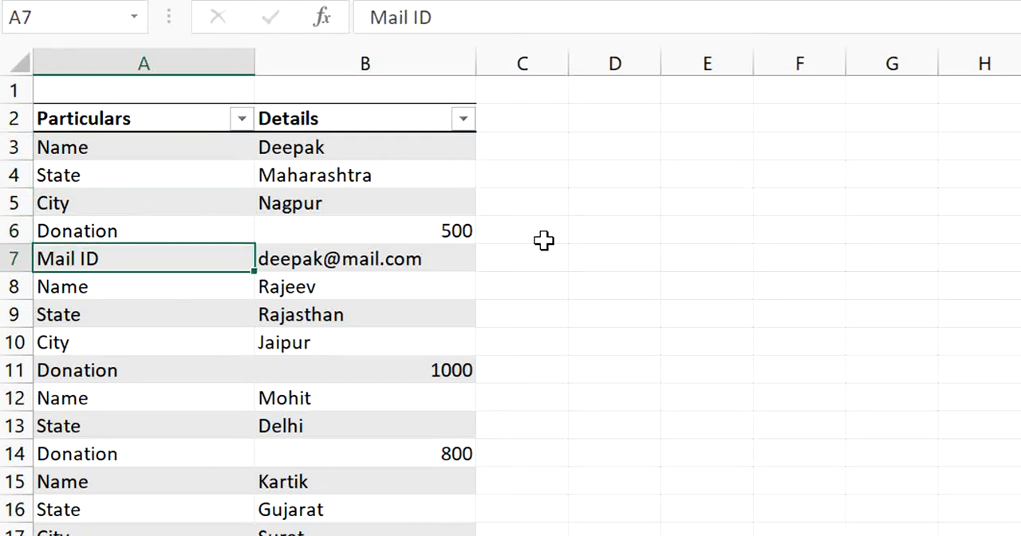
{"action": "key", "text": "Up"}
{"action": "key", "text": "Up"}
{"action": "key", "text": "Up"}
{"action": "key", "text": "Up"}
{"action": "key", "text": "Down"}
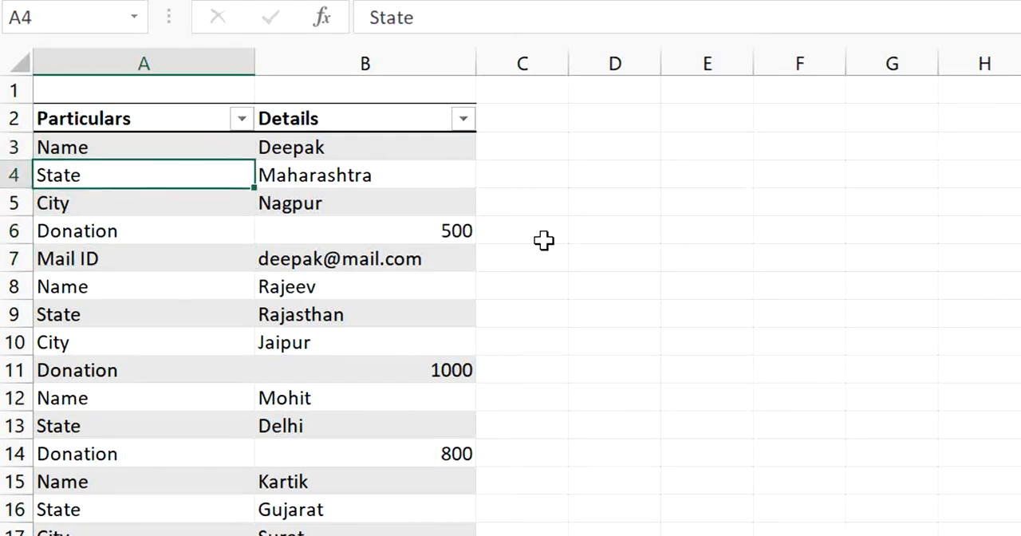
{"action": "key", "text": "Up"}
{"action": "key", "text": "Right"}
{"action": "key", "text": "Left"}
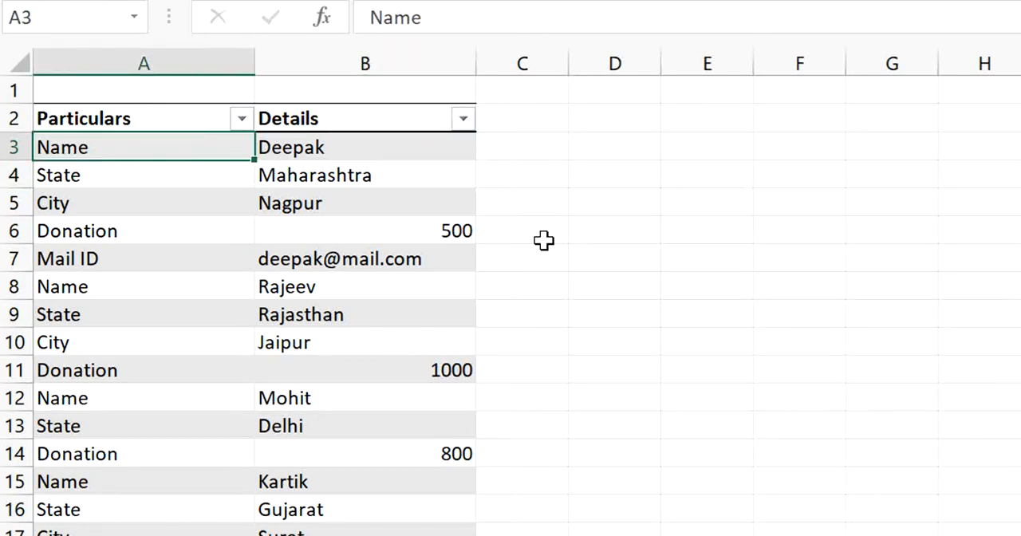
Compare the first donor record's fields with those of the second record in rows 8 to 11.
{"action": "key", "text": "Right"}
{"action": "key", "text": "Left"}
{"action": "key", "text": "Down"}
{"action": "key", "text": "Down"}
{"action": "key", "text": "Down"}
{"action": "key", "text": "Down"}
{"action": "key", "text": "Down"}
{"action": "key", "text": "Up"}
{"action": "key", "text": "Down"}
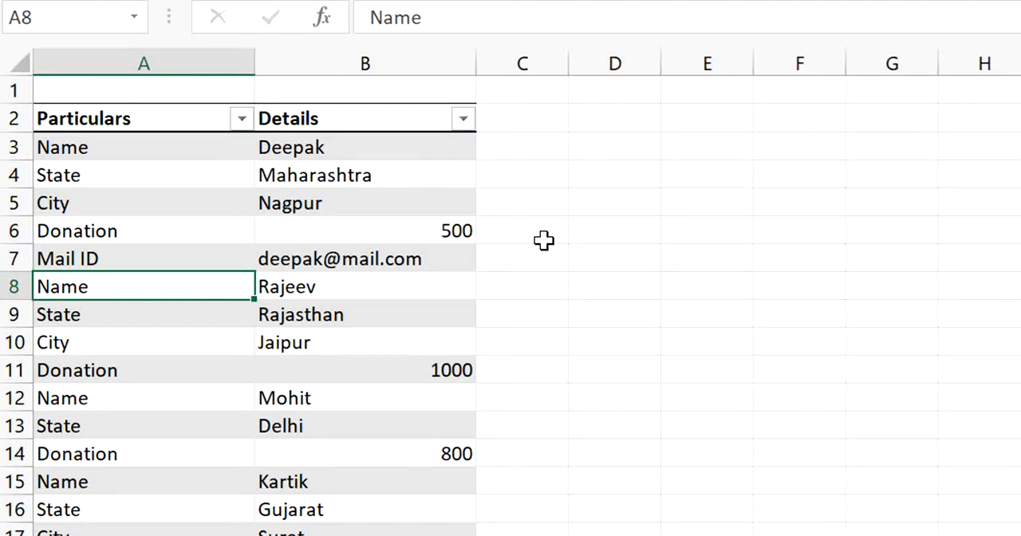
{"action": "key", "text": "Right"}
{"action": "key", "text": "Left"}
{"action": "key", "text": "Down"}
{"action": "key", "text": "Down"}
{"action": "key", "text": "Down"}
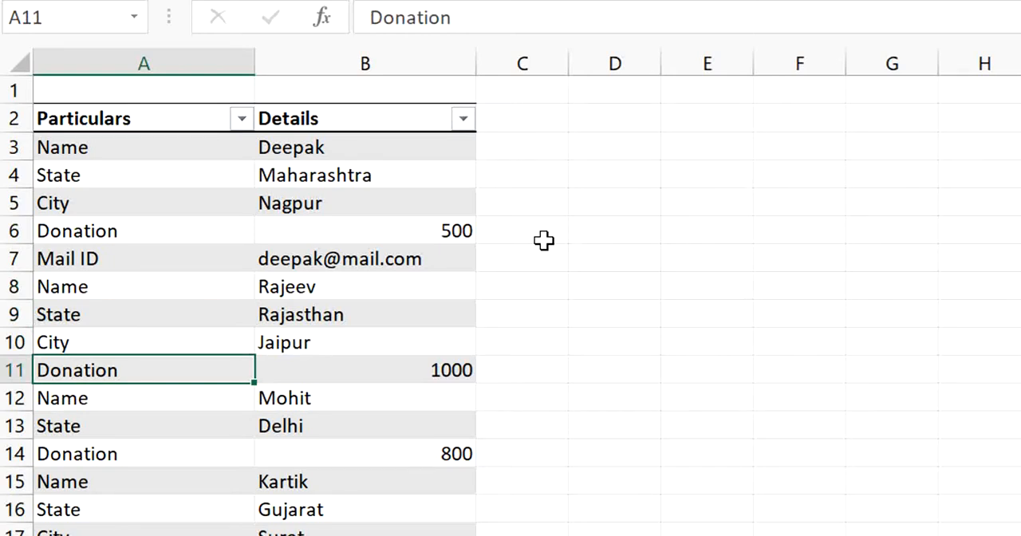
Check which fields the third donor record in rows 12 to 14 contains.
{"action": "key", "text": "Down"}
{"action": "key", "text": "Down"}
{"action": "key", "text": "Down"}
{"action": "key", "text": "Up"}
{"action": "key", "text": "Up"}
{"action": "key", "text": "Right"}
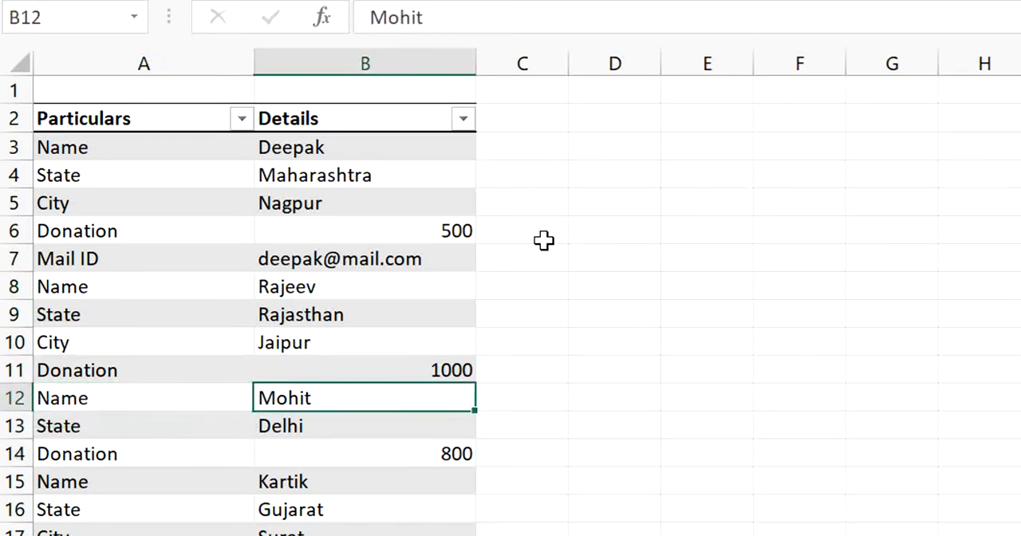
{"action": "key", "text": "Left"}
{"action": "key", "text": "Down"}
{"action": "key", "text": "Down"}
{"action": "key", "text": "Up"}
{"action": "key", "text": "Down"}
{"action": "key", "text": "Down"}
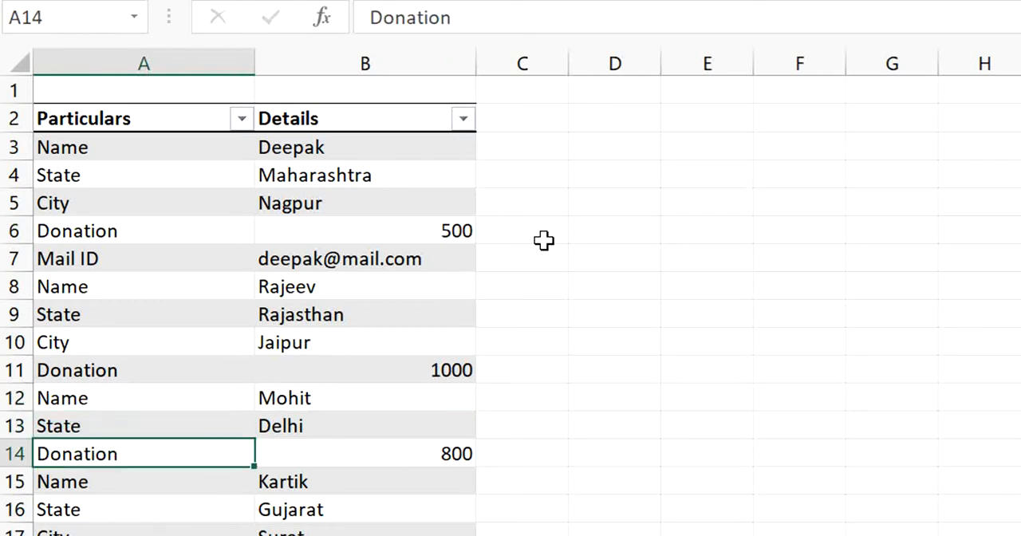
{"action": "key", "text": "Up"}
{"action": "key", "text": "Up"}
{"action": "key", "text": "Up"}
{"action": "key", "text": "Down"}
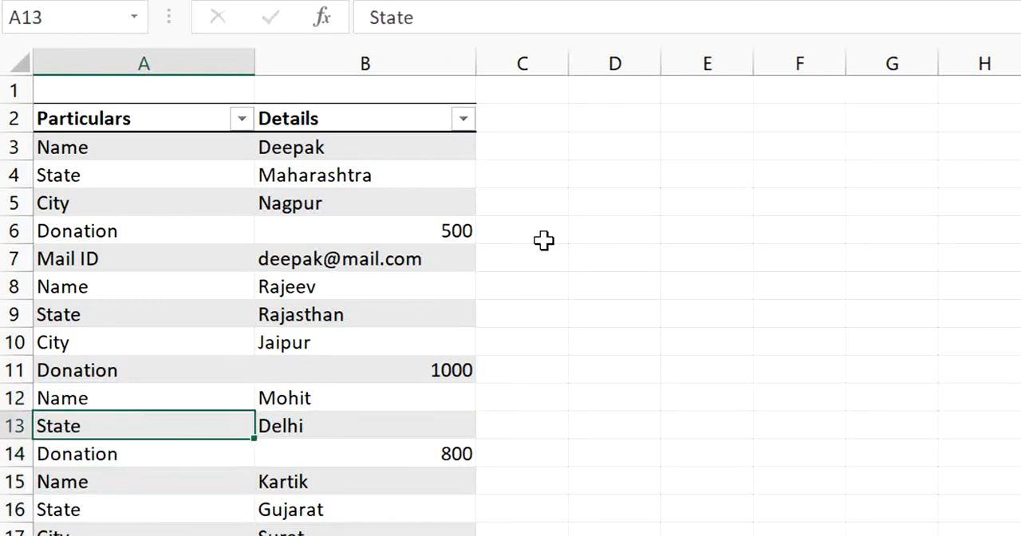
Look through the stacked donor records down to row 23 and return to the start of the sheet.
{"action": "key", "text": "Down"}
{"action": "key", "text": "Up"}
{"action": "key", "text": "Down"}
{"action": "key", "text": "Down"}
{"action": "key", "text": "Down"}
{"action": "key", "text": "Down"}
{"action": "key", "text": "Down"}
{"action": "key", "text": "Down"}
{"action": "key", "text": "Down"}
{"action": "key", "text": "Down"}
{"action": "key", "text": "Down"}
{"action": "key", "text": "Down"}
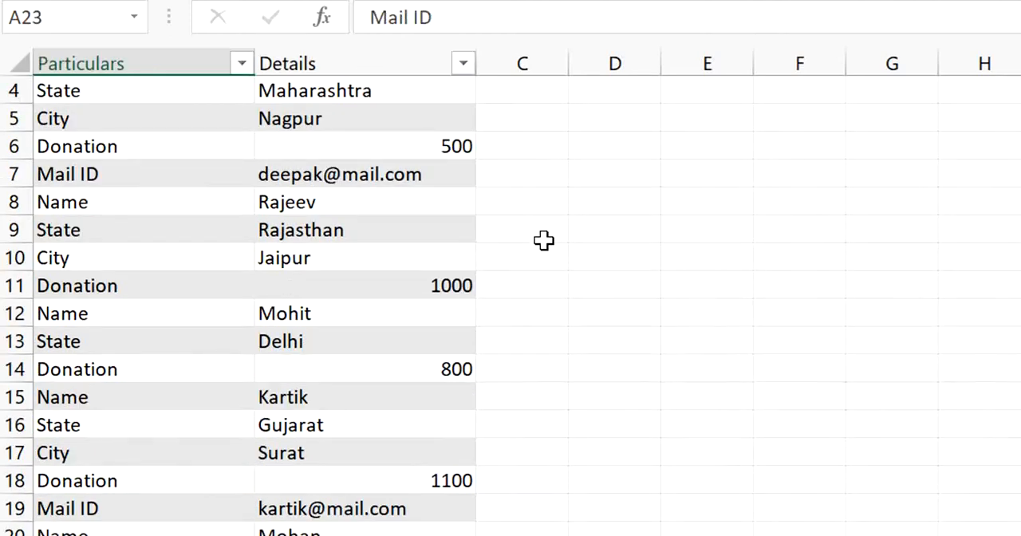
{"action": "key", "text": "Up"}
{"action": "key", "text": "Up"}
{"action": "key", "text": "Up"}
{"action": "key", "text": "Up"}
{"action": "key", "text": "Up"}
{"action": "key", "text": "Up"}
{"action": "key", "text": "Up"}
{"action": "key", "text": "Up"}
{"action": "key", "text": "ctrl+Home"}
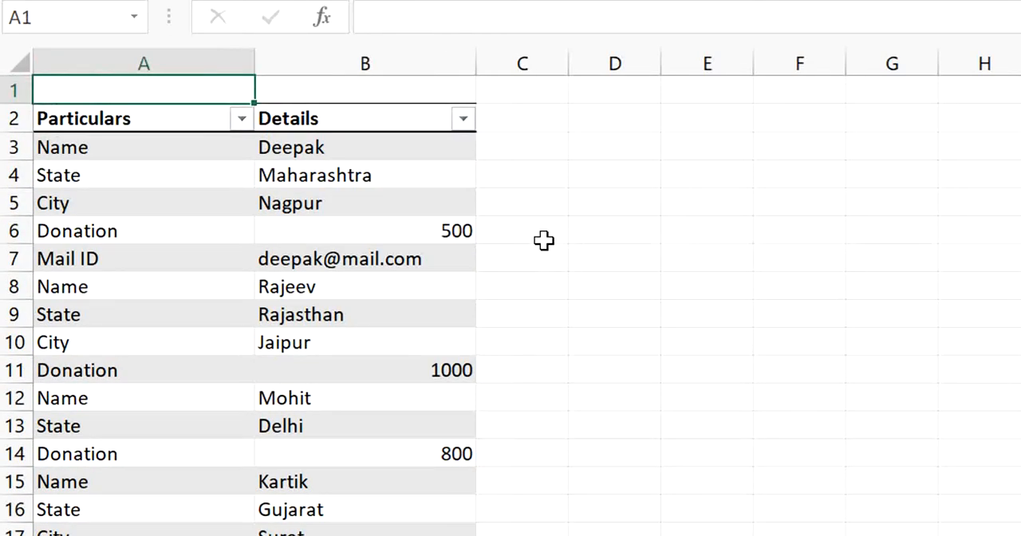
Examine where one donor record ends and another begins in rows 10 to 16, including the fourth record's name and state.
{"action": "key", "text": "Down"}
{"action": "key", "text": "Down"}
{"action": "key", "text": "Down"}
{"action": "key", "text": "Down"}
{"action": "key", "text": "Down"}
{"action": "key", "text": "Down"}
{"action": "key", "text": "Down"}
{"action": "key", "text": "Down"}
{"action": "key", "text": "Down"}
{"action": "key", "text": "Down"}
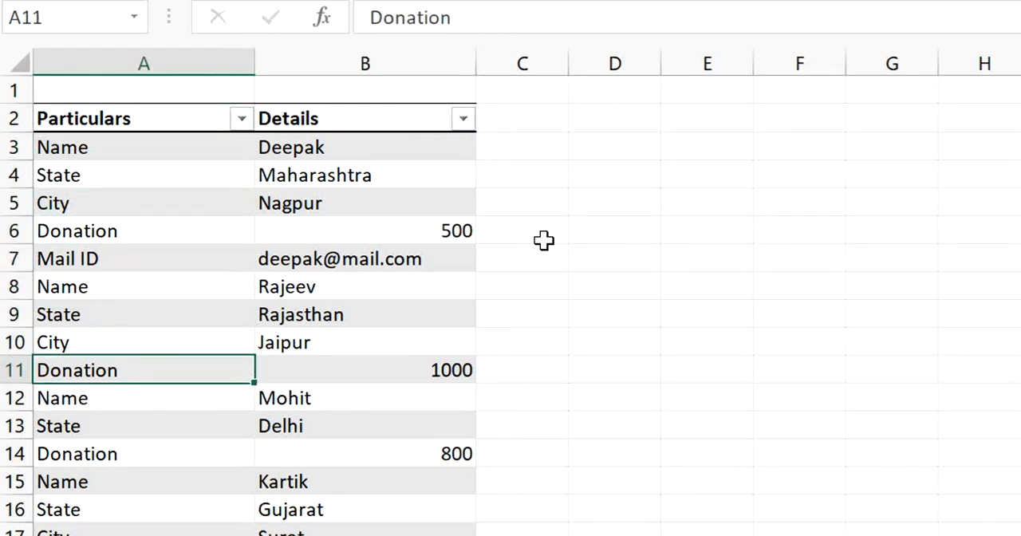
{"action": "key", "text": "Up"}
{"action": "key", "text": "Down"}
{"action": "key", "text": "Up"}
{"action": "key", "text": "Up"}
{"action": "key", "text": "Down"}
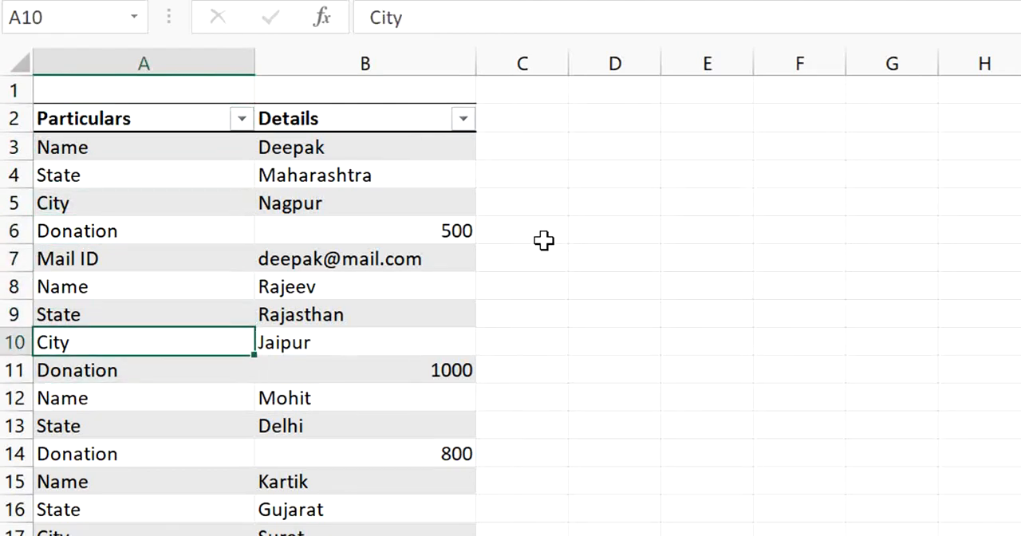
{"action": "key", "text": "Down"}
{"action": "key", "text": "Down"}
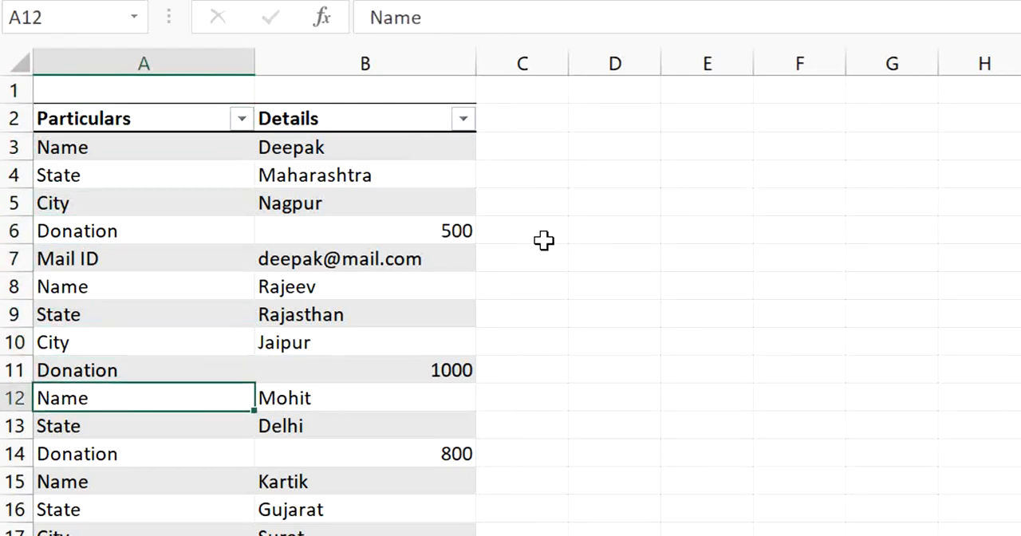
{"action": "key", "text": "Down"}
{"action": "key", "text": "Down"}
{"action": "key", "text": "Down"}
{"action": "key", "text": "Down"}
{"action": "key", "text": "Up"}
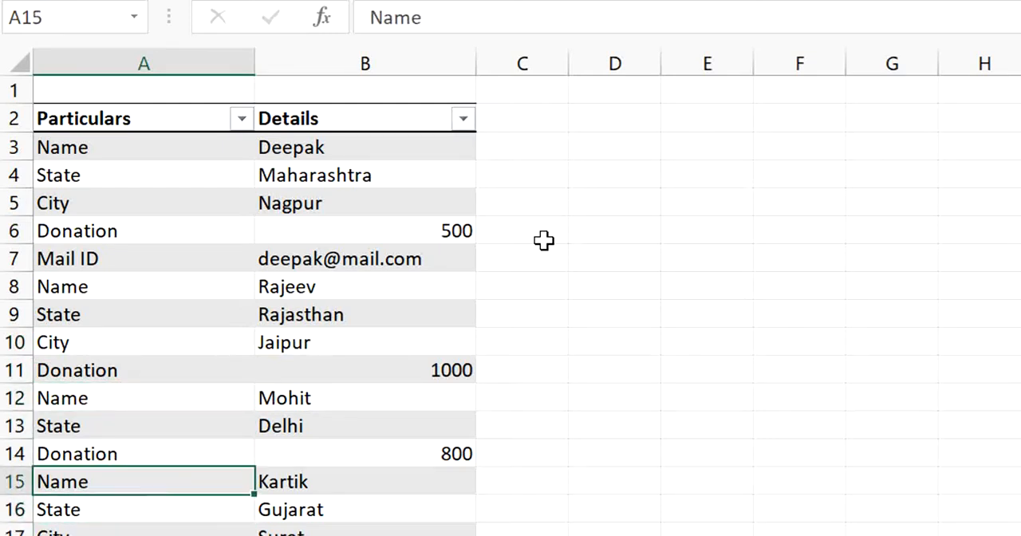
{"action": "key", "text": "Right"}
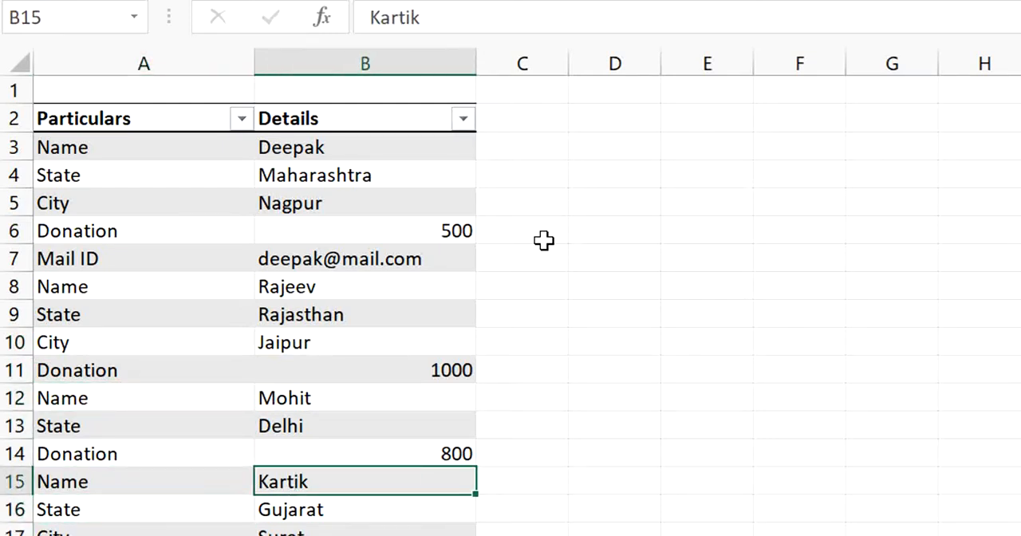
{"action": "key", "text": "Left"}
{"action": "key", "text": "Down"}
{"action": "key", "text": "Right"}
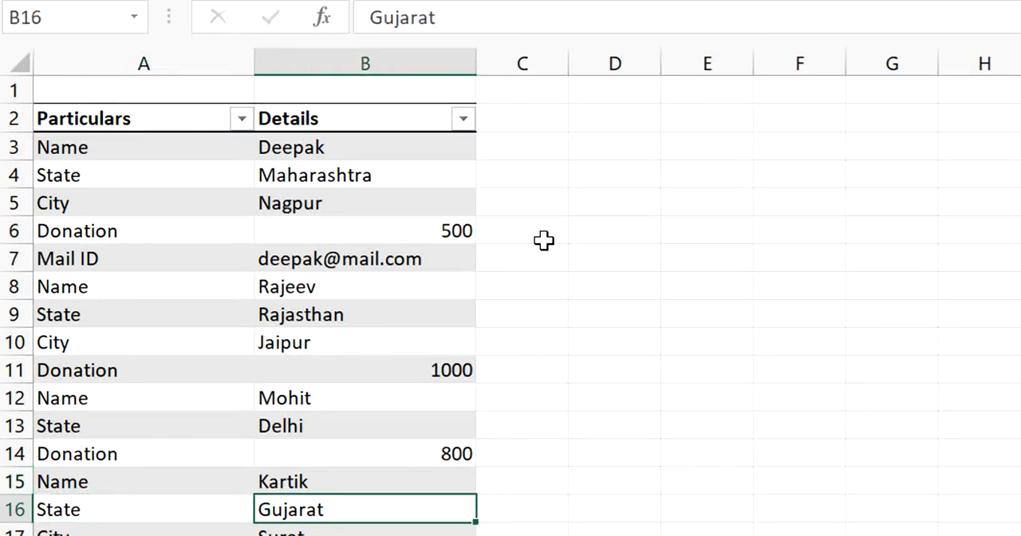
Inspect the end of the donor list and the name and state entries in rows 57 and 58.
{"action": "key", "text": "ctrl+Down"}
{"action": "key", "text": "Down"}
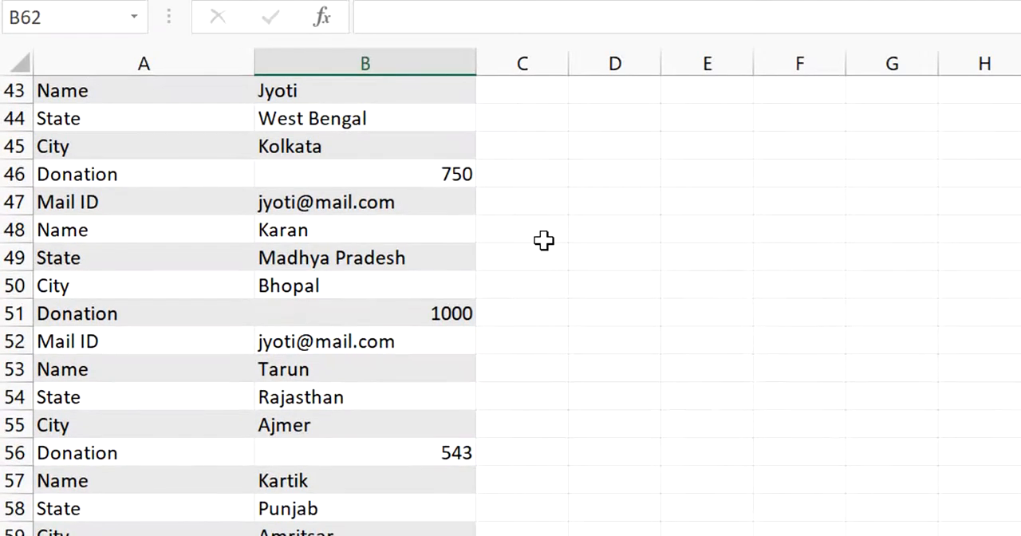
{"action": "key", "text": "Up"}
{"action": "key", "text": "Up"}
{"action": "key", "text": "Up"}
{"action": "key", "text": "Up"}
{"action": "key", "text": "Up"}
{"action": "key", "text": "Left"}
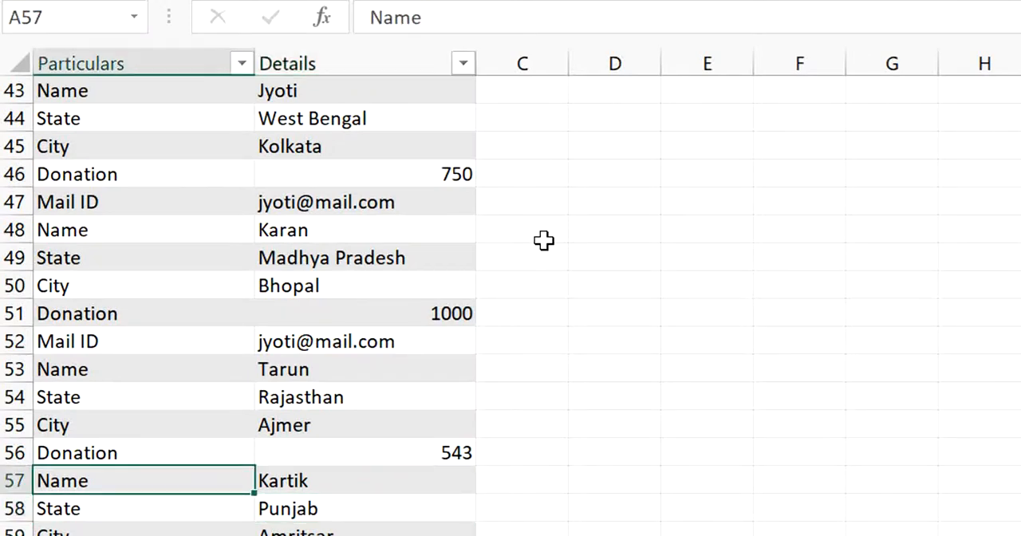
{"action": "key", "text": "Right"}
{"action": "key", "text": "Down"}
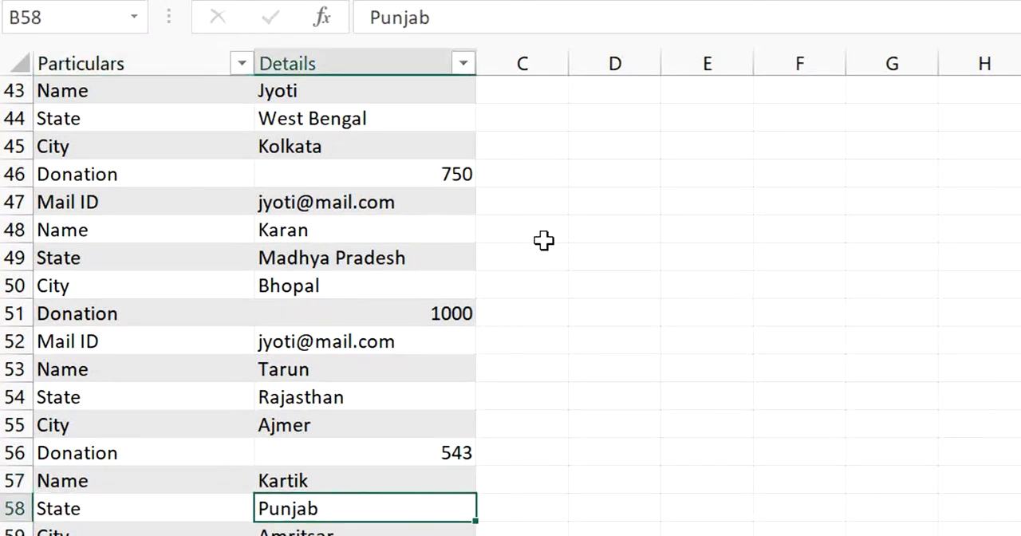
{"action": "key", "text": "Left"}
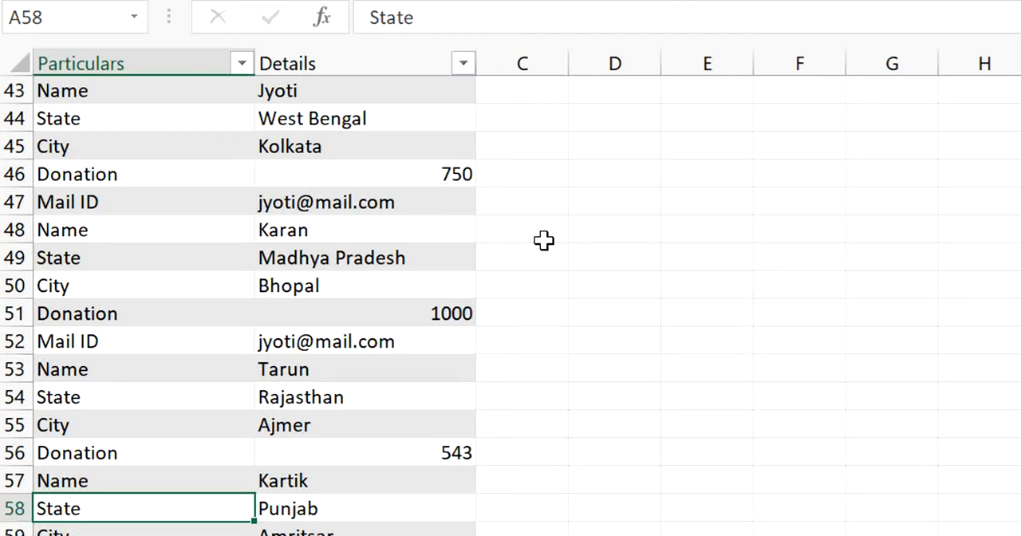
Return to the start of the table and check the Particulars and Details headers against the first name entry.
{"action": "key", "text": "ctrl+Up"}
{"action": "key", "text": "Up"}
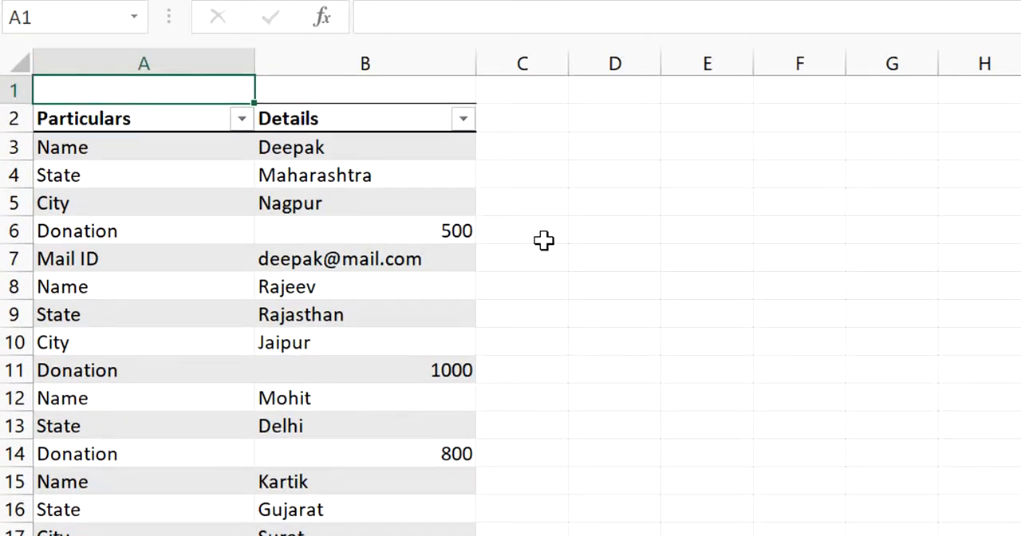
{"action": "key", "text": "Down"}
{"action": "key", "text": "Down"}
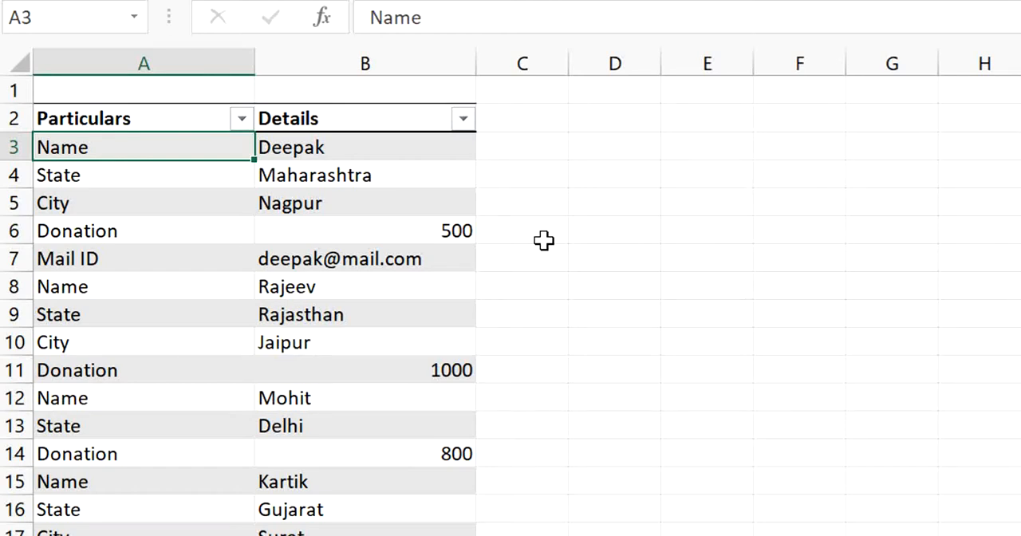
{"action": "key", "text": "Right"}
{"action": "key", "text": "Left"}
{"action": "key", "text": "Up"}
{"action": "key", "text": "Right"}
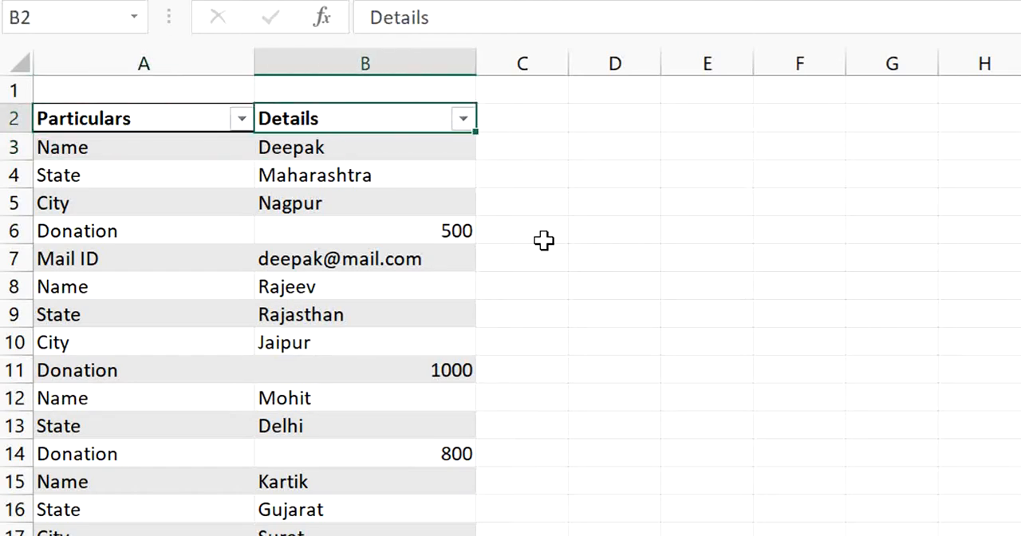
Load the Particulars/Details donor table into the Power Query Editor.
{"action": "key", "text": "Down"}
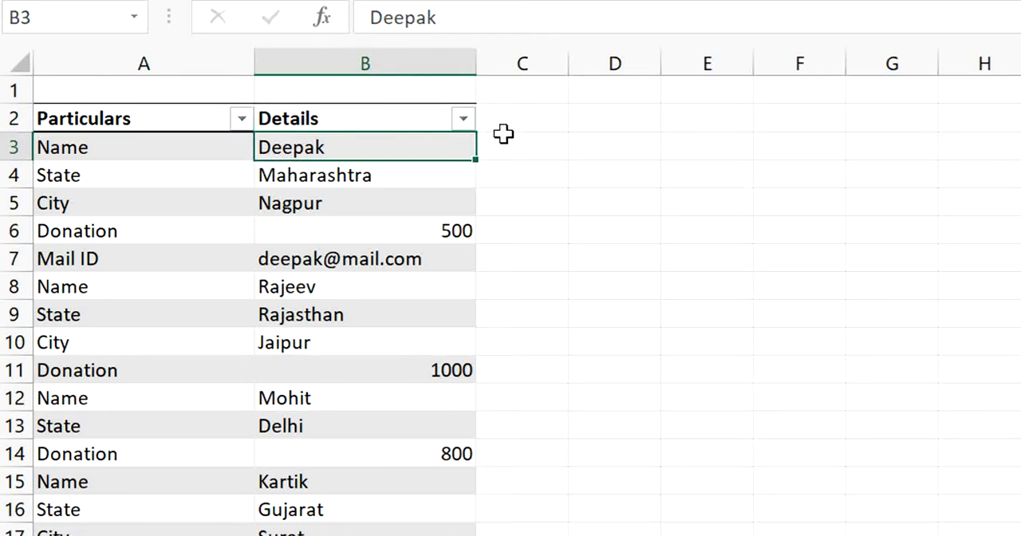
{"action": "left_click", "coordinate": [199, 158]}
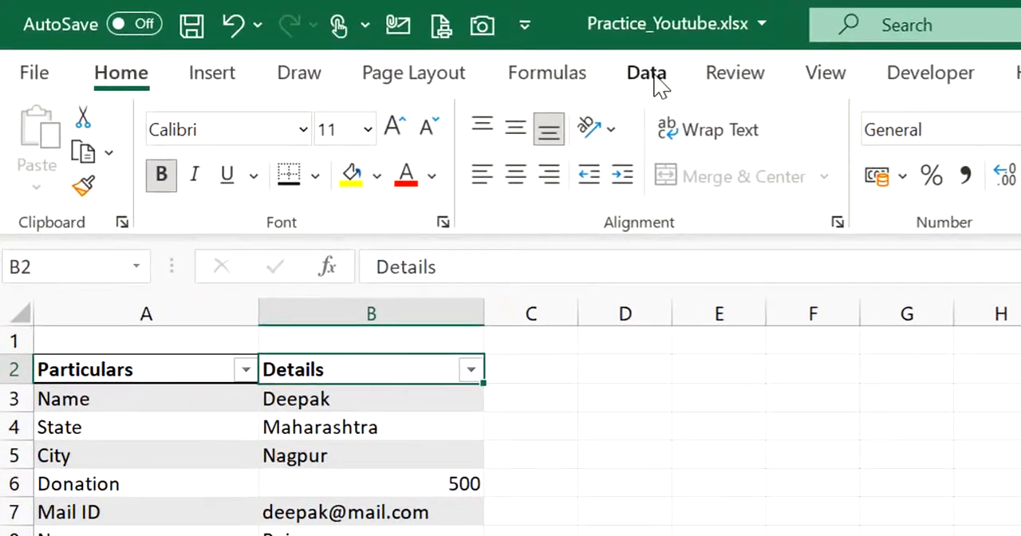
{"action": "left_click", "coordinate": [650, 74]}
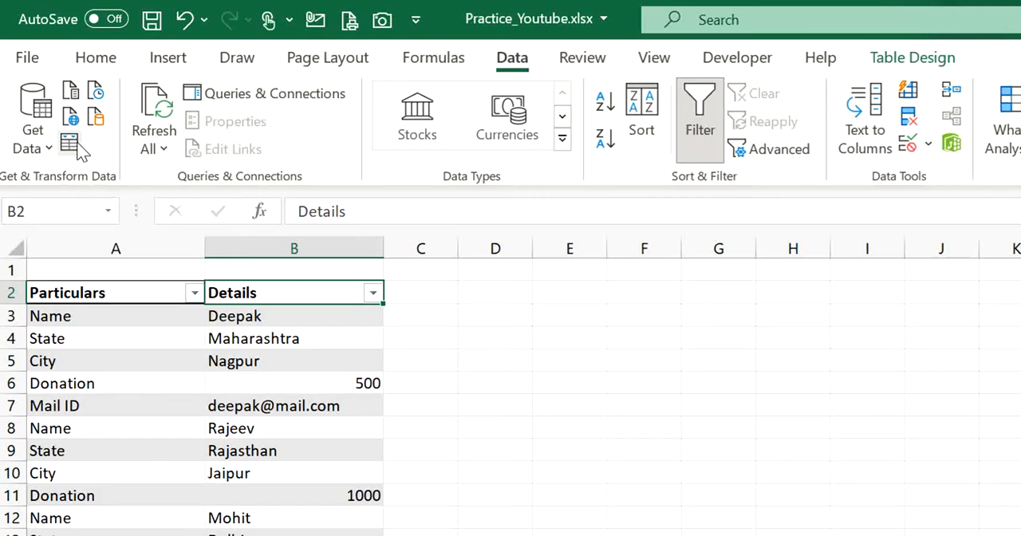
{"action": "left_click", "coordinate": [79, 146]}
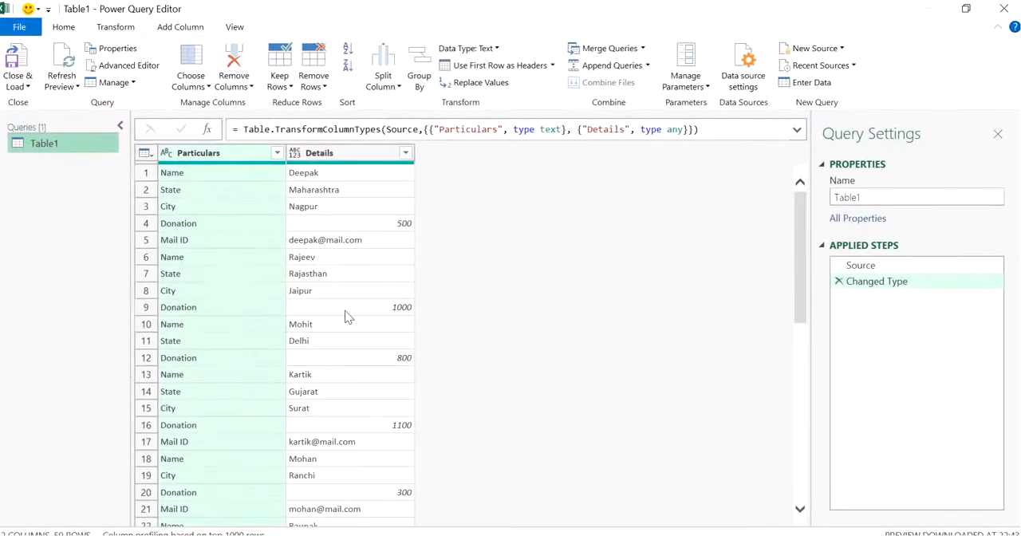
Rename the Table1 query as Solution 1.
{"action": "left_click", "coordinate": [898, 200]}
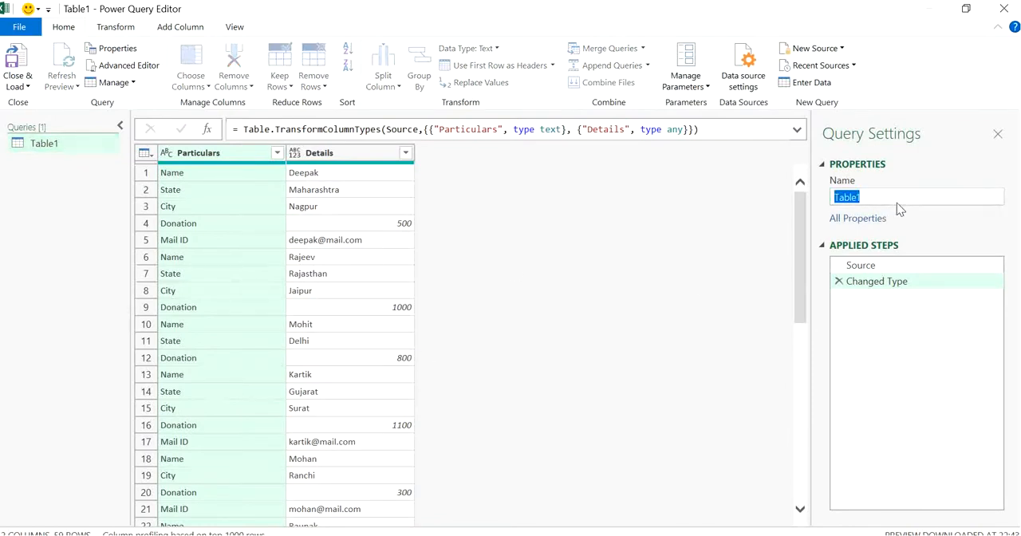
{"action": "type", "text": "Solution 1"}
{"action": "key", "text": "Return"}
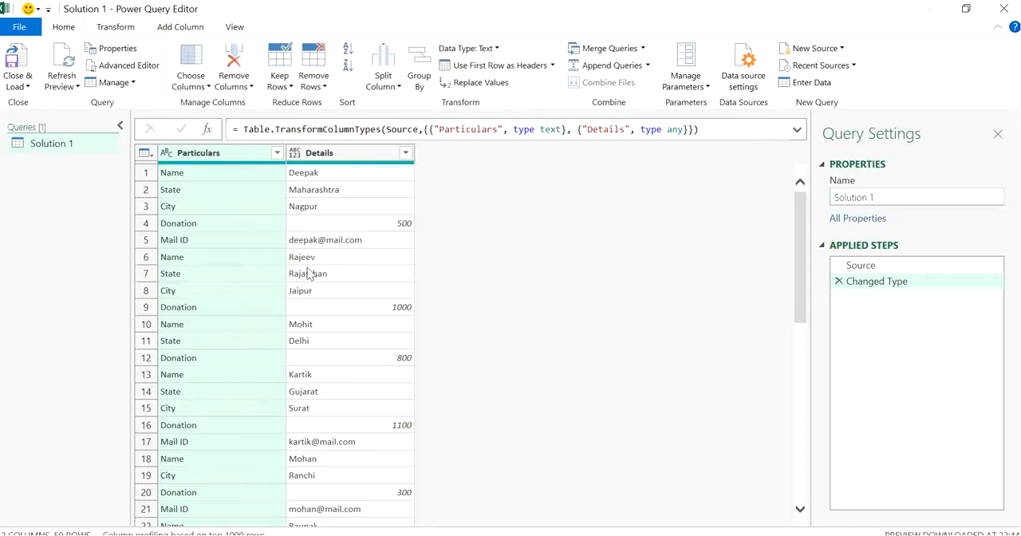
{"action": "left_click", "coordinate": [358, 212]}
{"action": "left_click", "coordinate": [341, 279]}
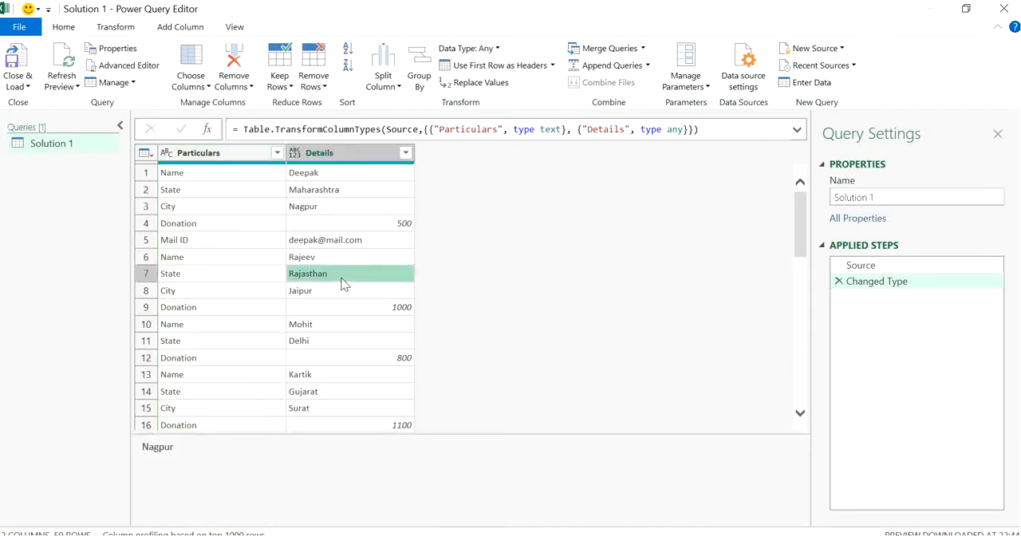
Try to pivot the Particulars column directly, using Details as the values column and the Don't Aggregate option.
{"action": "left_click", "coordinate": [211, 228]}
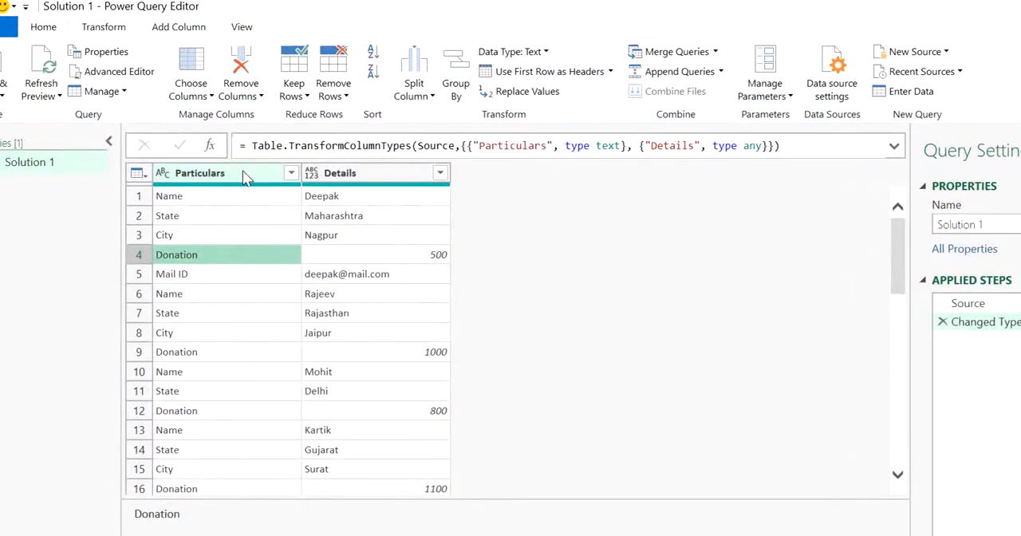
{"action": "left_click", "coordinate": [243, 173]}
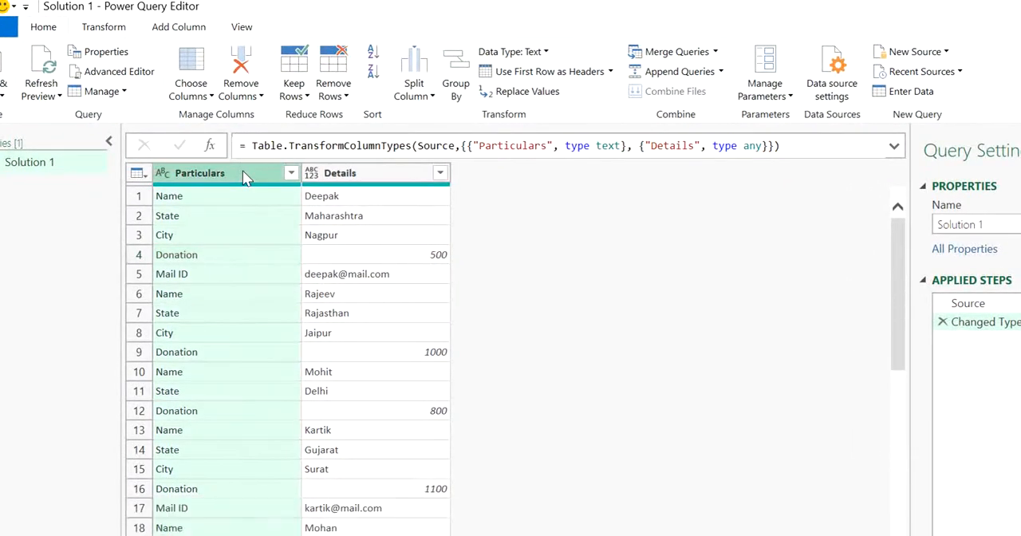
{"action": "left_click", "coordinate": [115, 29]}
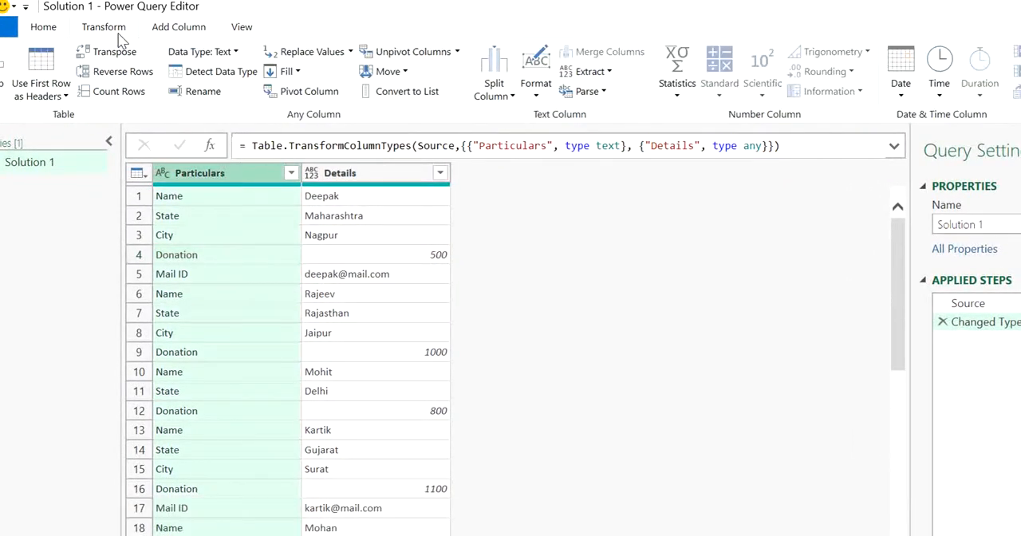
{"action": "left_click", "coordinate": [308, 90]}
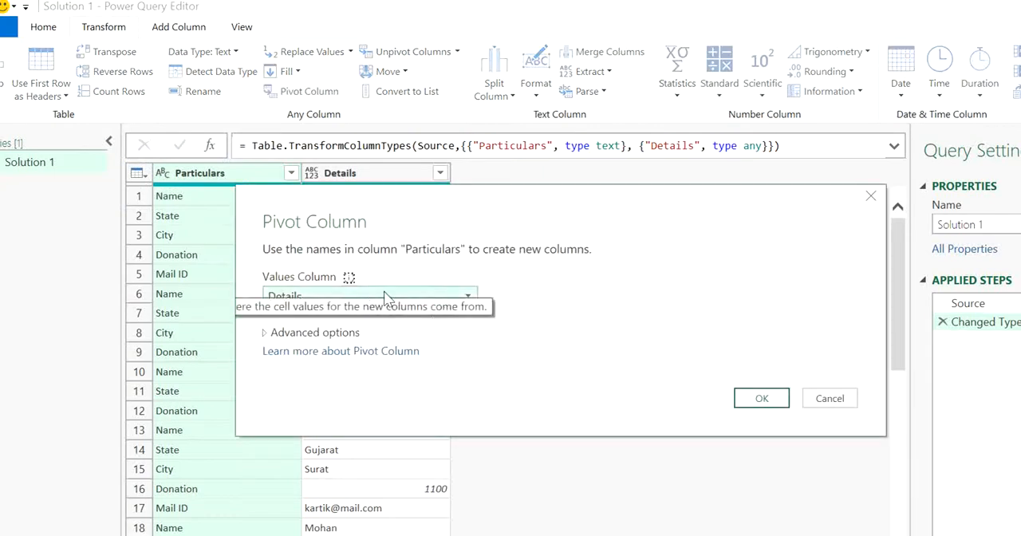
{"action": "left_click", "coordinate": [340, 332]}
{"action": "left_click", "coordinate": [347, 374]}
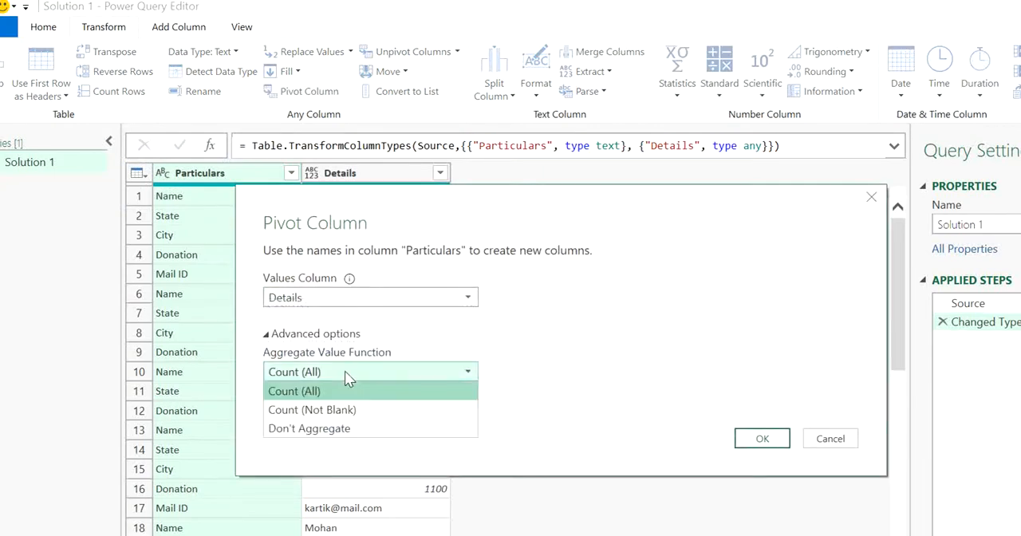
{"action": "left_click", "coordinate": [335, 435]}
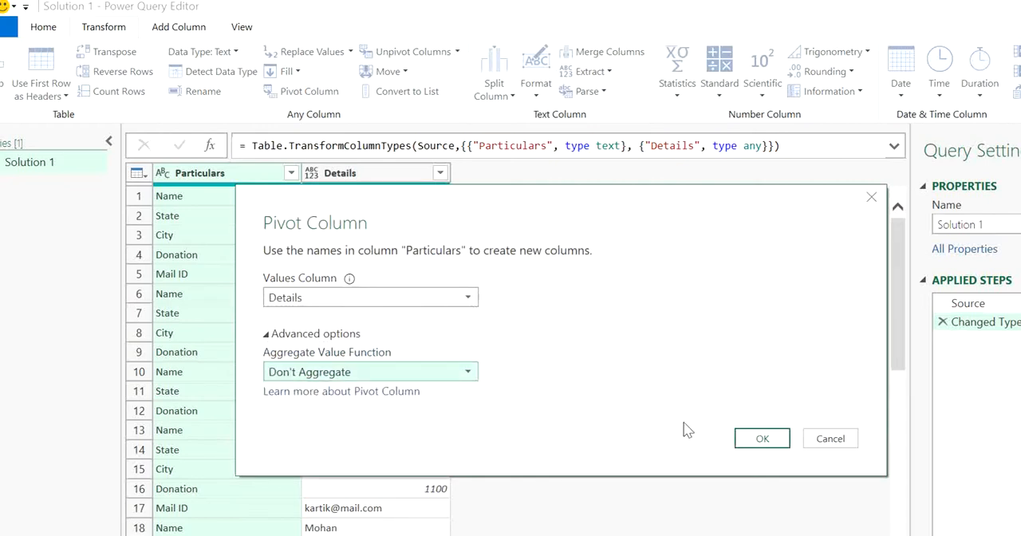
{"action": "left_click", "coordinate": [778, 443]}
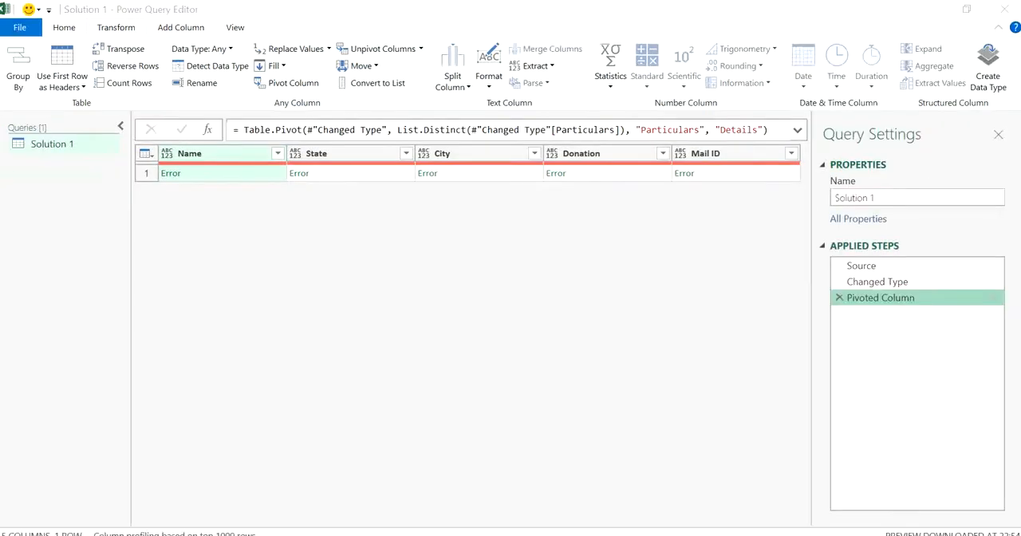
Inspect the error in the pivoted Name column, and delete every applied step after Source.
{"action": "left_click", "coordinate": [174, 181]}
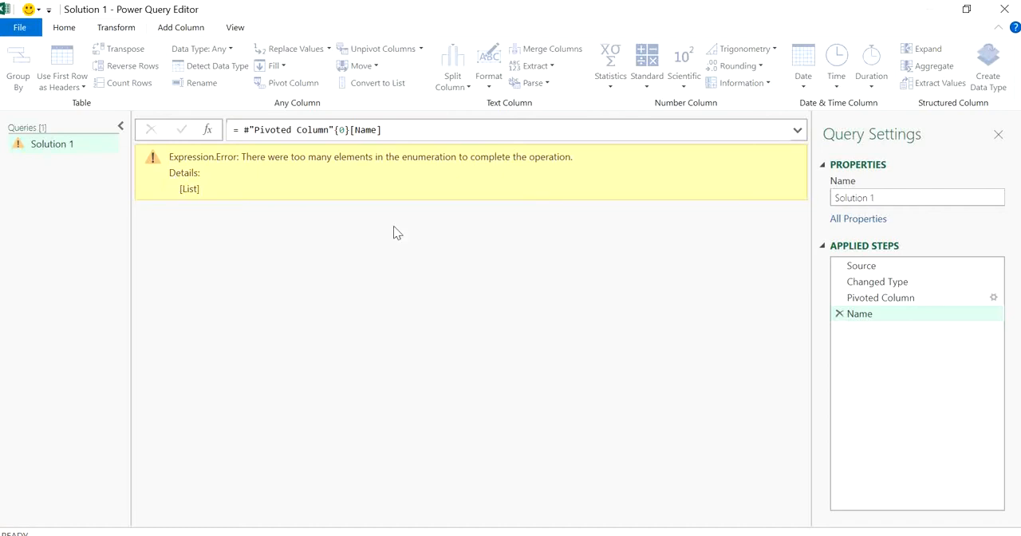
{"action": "left_click", "coordinate": [839, 314]}
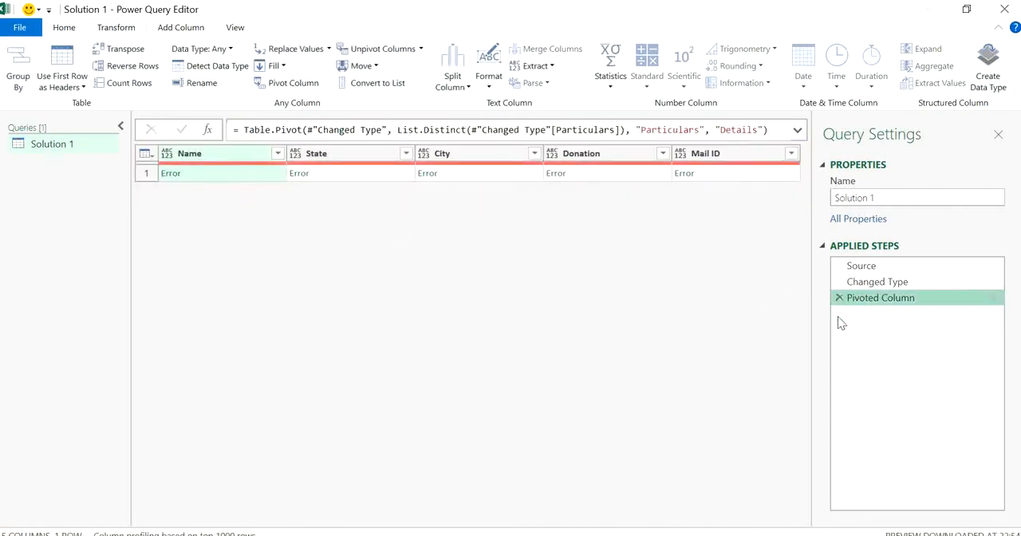
{"action": "left_click", "coordinate": [875, 284]}
{"action": "right_click", "coordinate": [875, 286]}
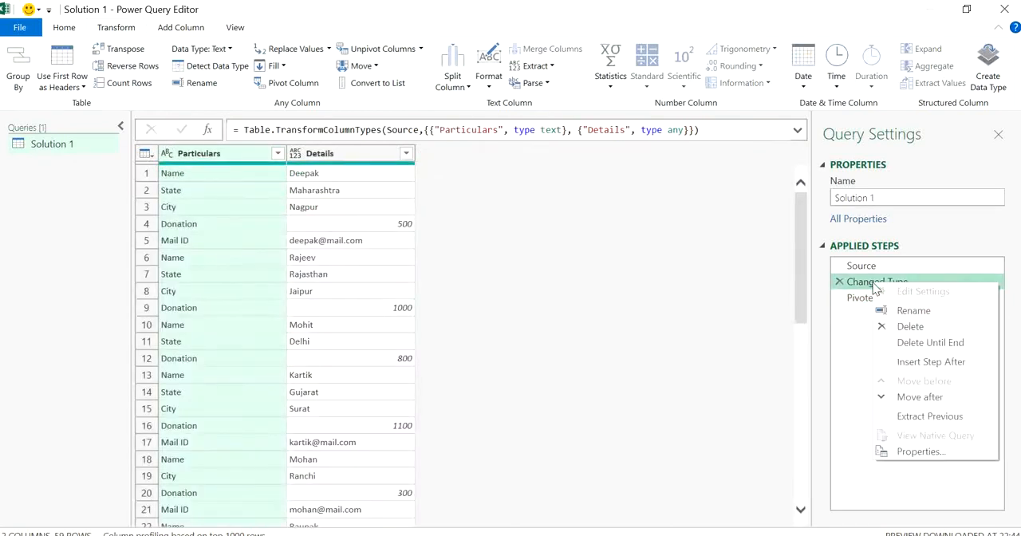
{"action": "left_click", "coordinate": [910, 345]}
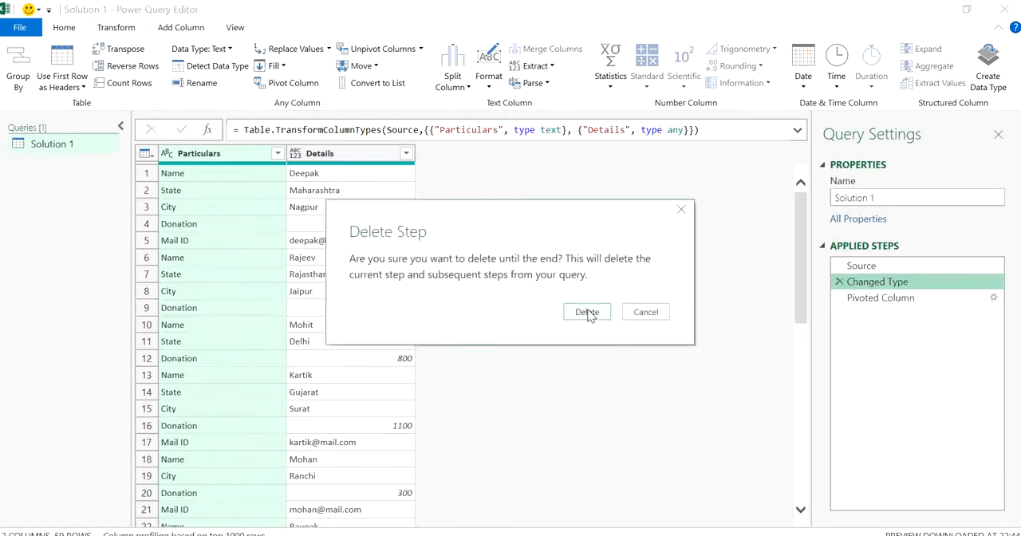
{"action": "left_click", "coordinate": [588, 313]}
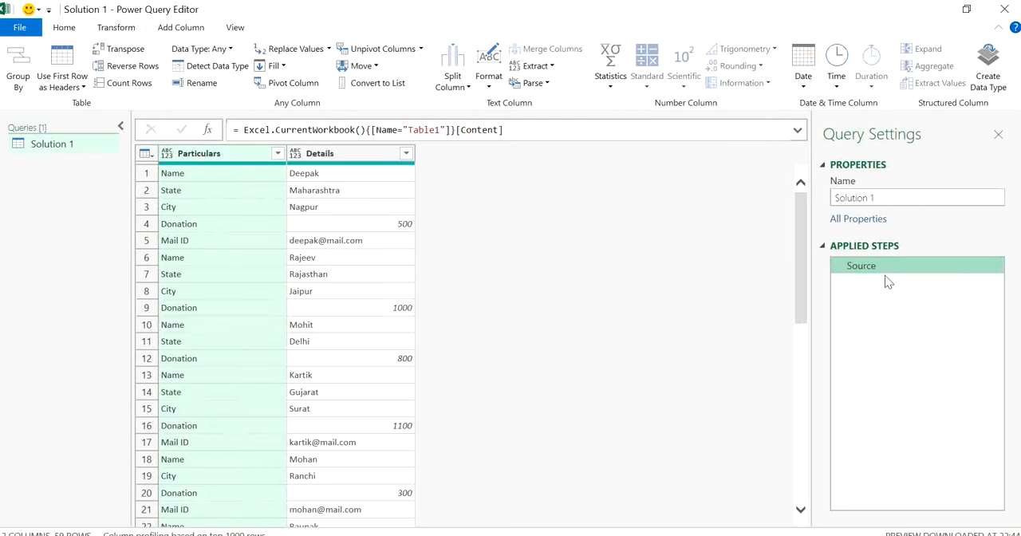
Add an index column starting from 1 to the donor query.
{"action": "left_click", "coordinate": [390, 257]}
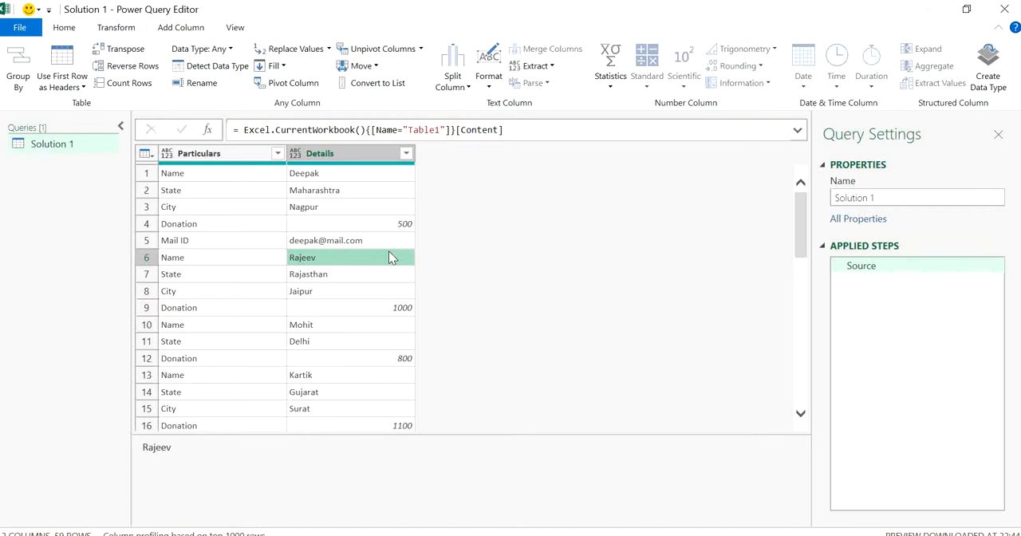
{"action": "left_click", "coordinate": [181, 29]}
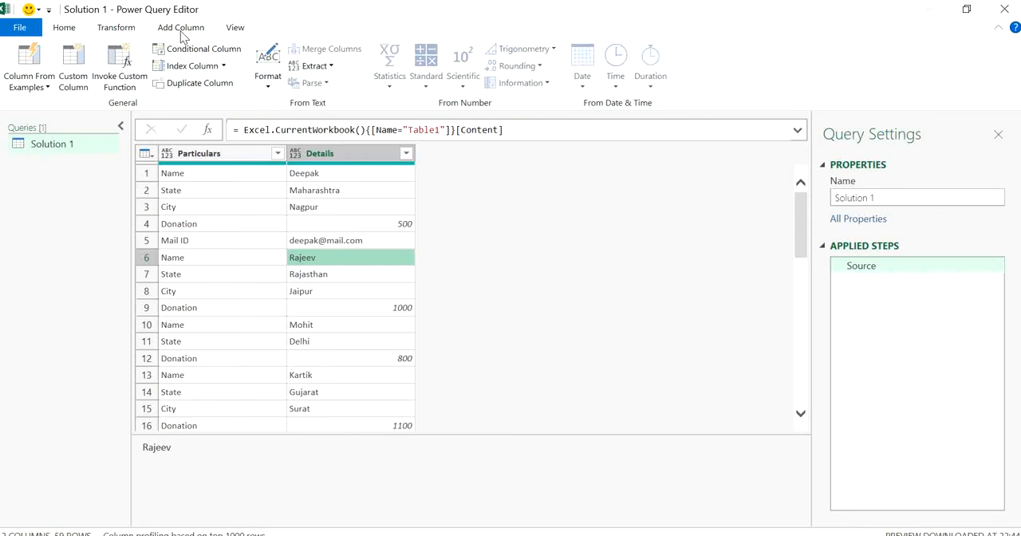
{"action": "left_click", "coordinate": [225, 67]}
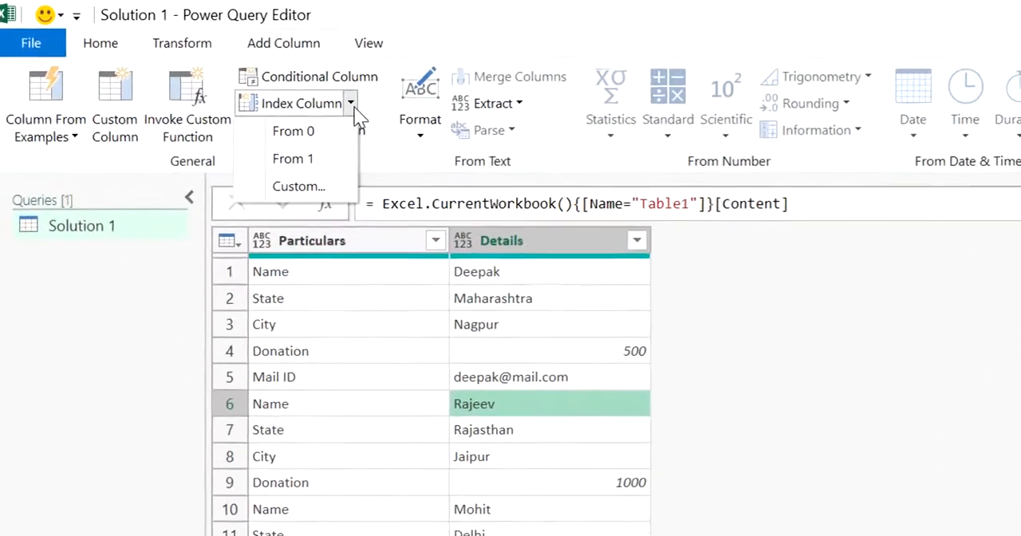
{"action": "left_click", "coordinate": [353, 164]}
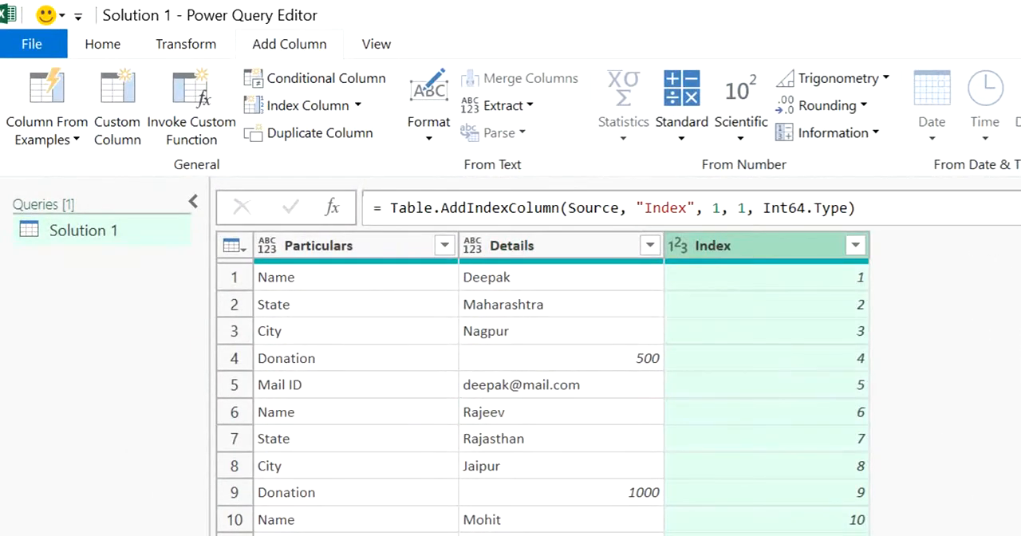
Rename the index column to Ind by editing the column name inside the Table.AddIndexColumn formula.
{"action": "left_click", "coordinate": [893, 162]}
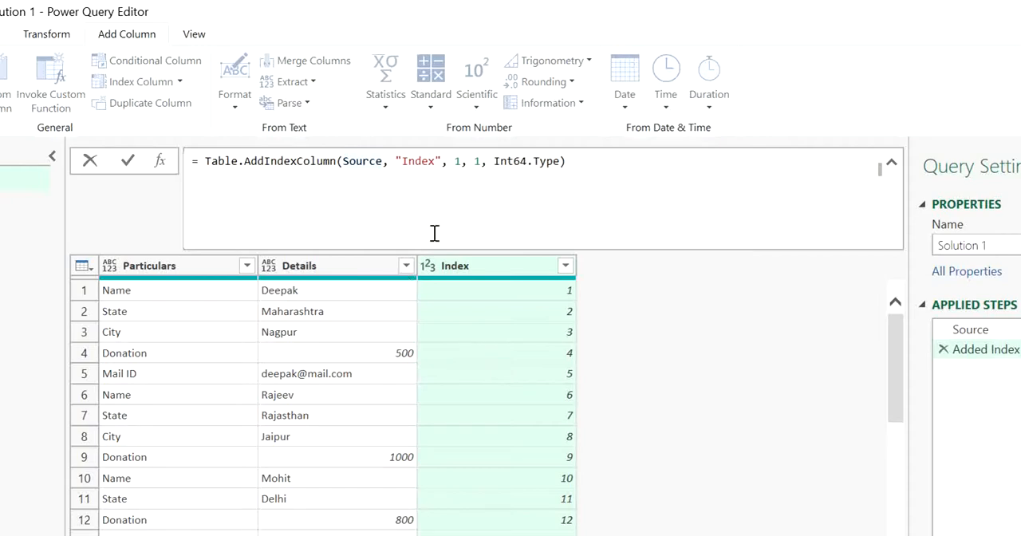
{"action": "left_click", "coordinate": [436, 161]}
{"action": "key", "text": "BackSpace"}
{"action": "key", "text": "BackSpace"}
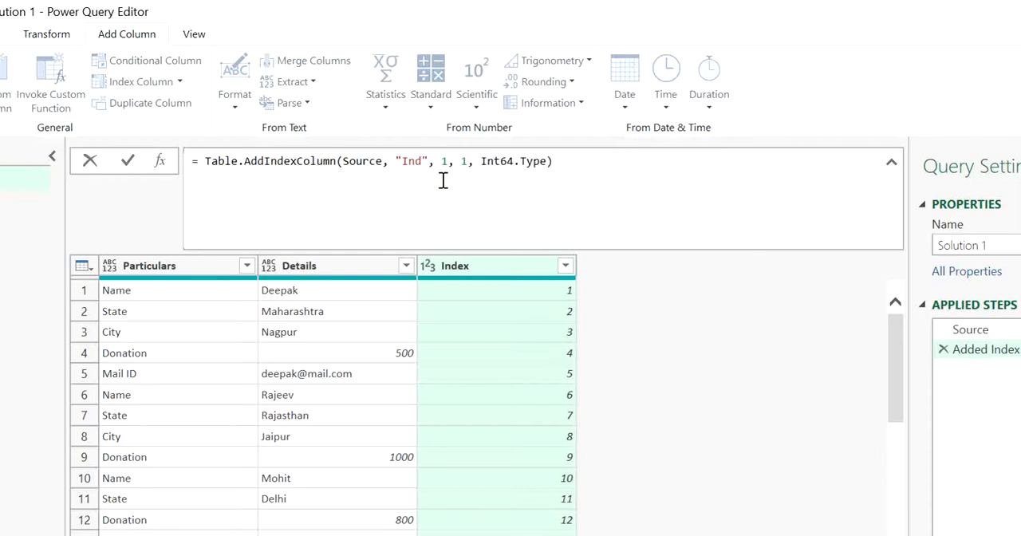
{"action": "key", "text": "Return"}
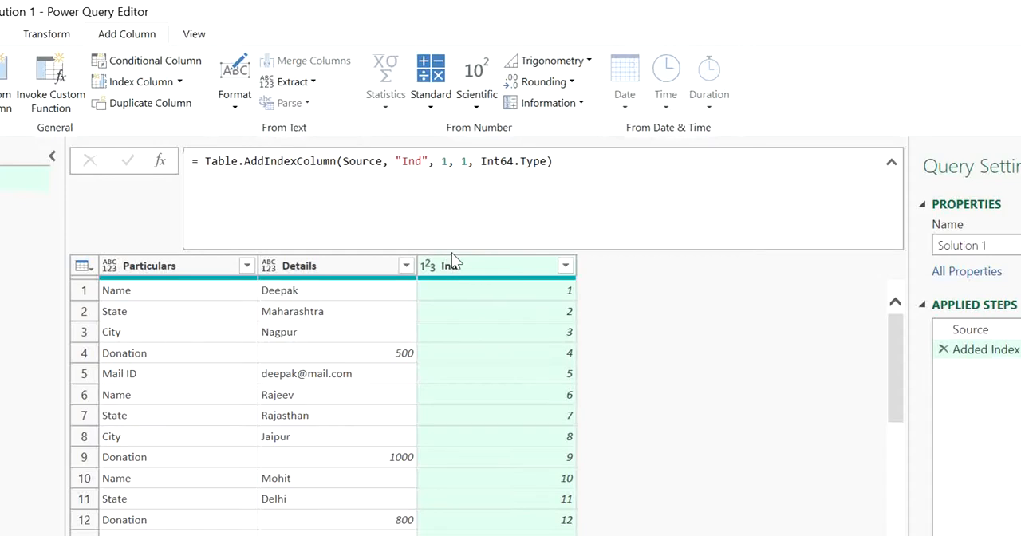
{"action": "left_click", "coordinate": [449, 168]}
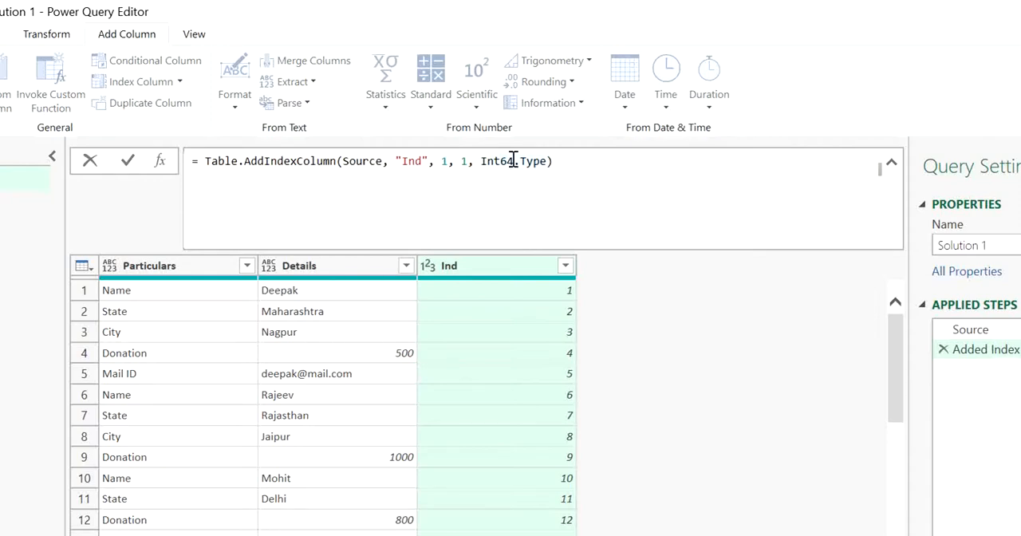
{"action": "left_click", "coordinate": [635, 327]}
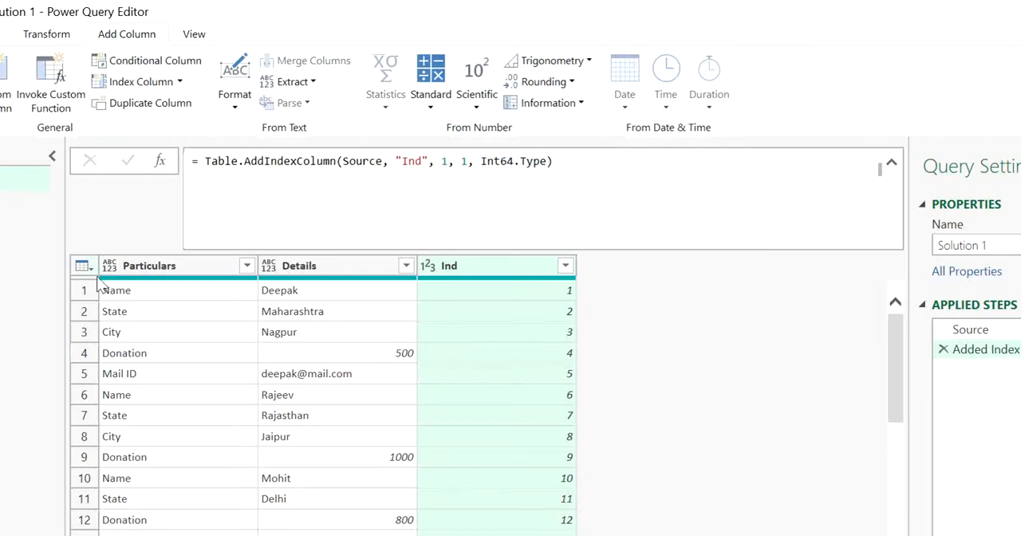
Pivot the Particulars column of the indexed table with Details as the values column and Don't Aggregate.
{"action": "left_click", "coordinate": [151, 269]}
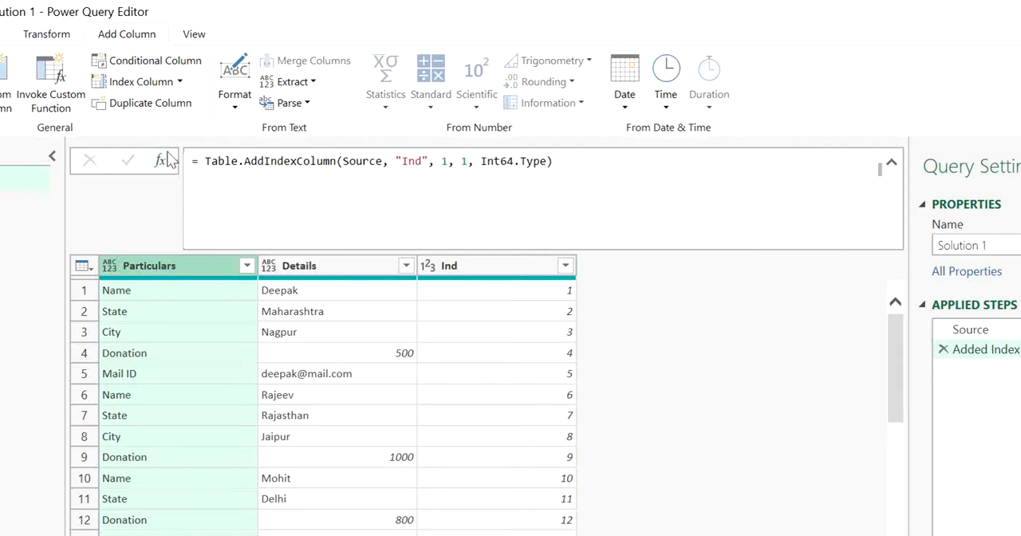
{"action": "mouse_move", "coordinate": [166, 285]}
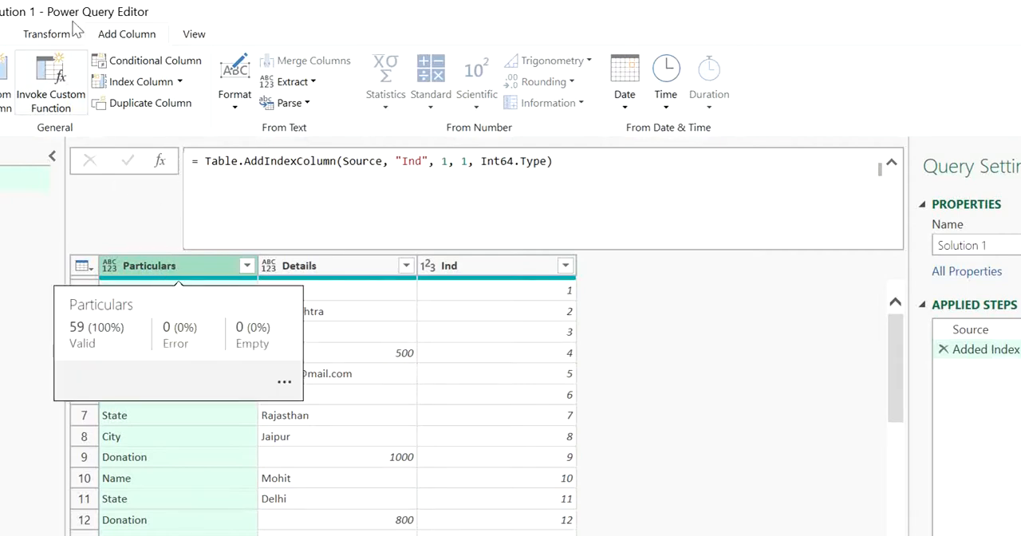
{"action": "left_click", "coordinate": [54, 41]}
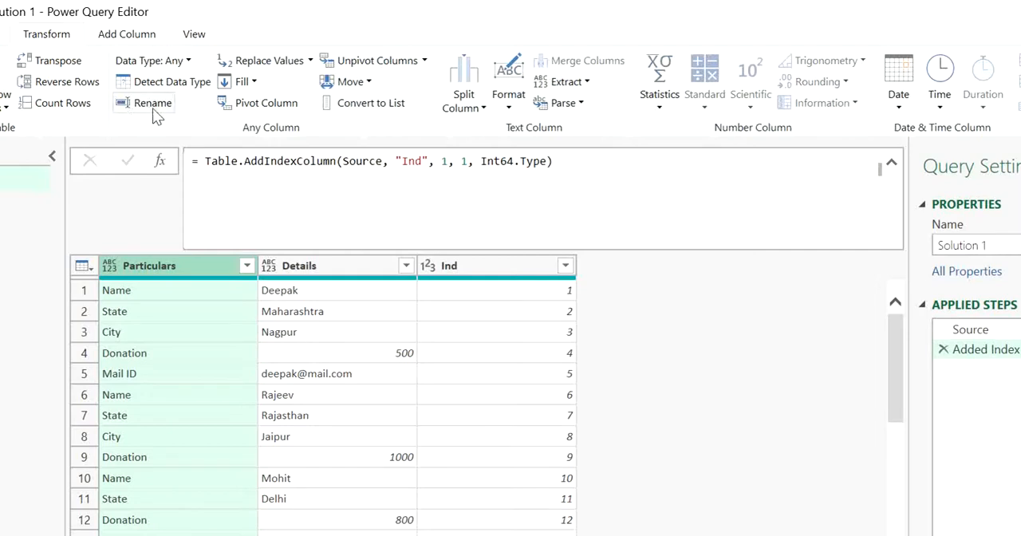
{"action": "left_click", "coordinate": [241, 109]}
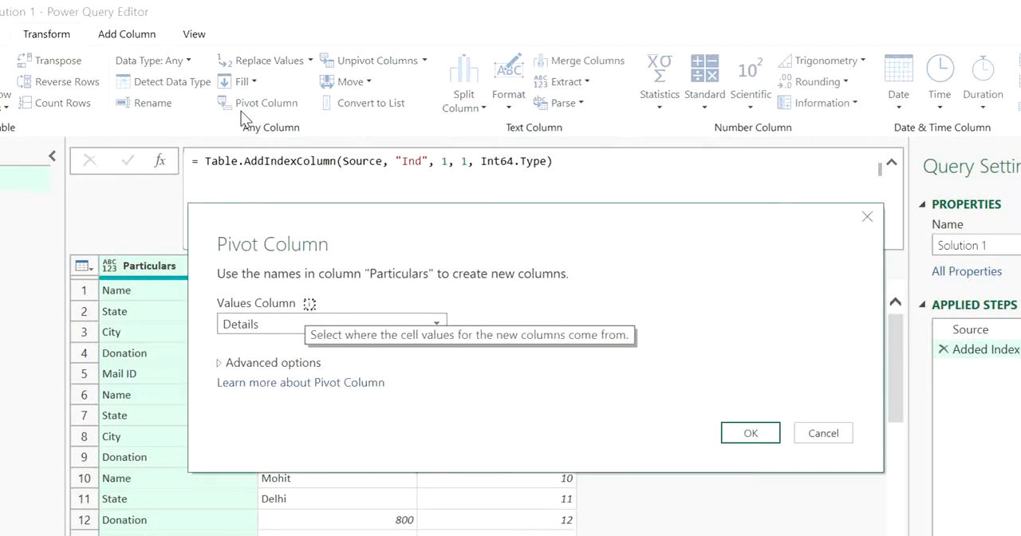
{"action": "left_click", "coordinate": [308, 364]}
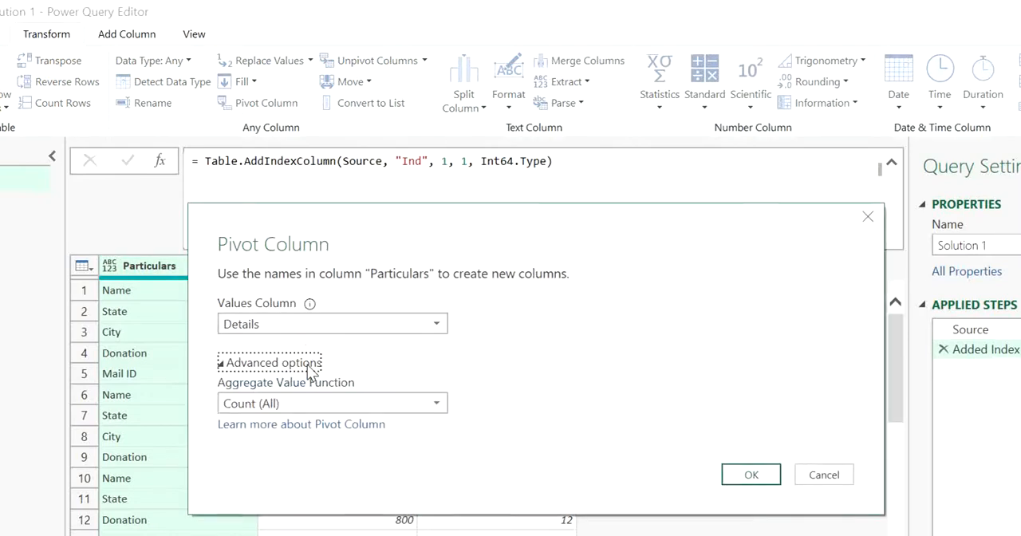
{"action": "left_click", "coordinate": [307, 403]}
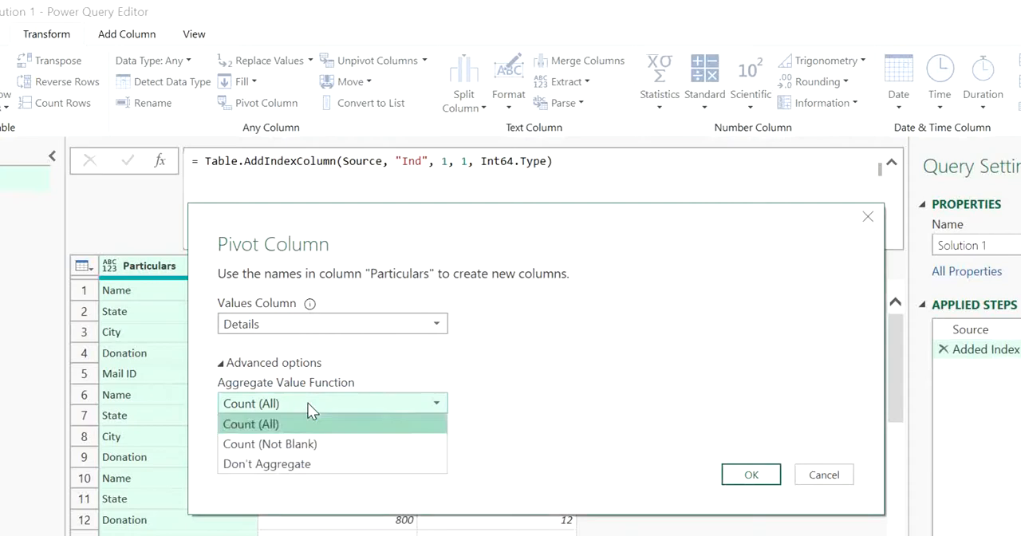
{"action": "left_click", "coordinate": [304, 467]}
{"action": "left_click", "coordinate": [729, 478]}
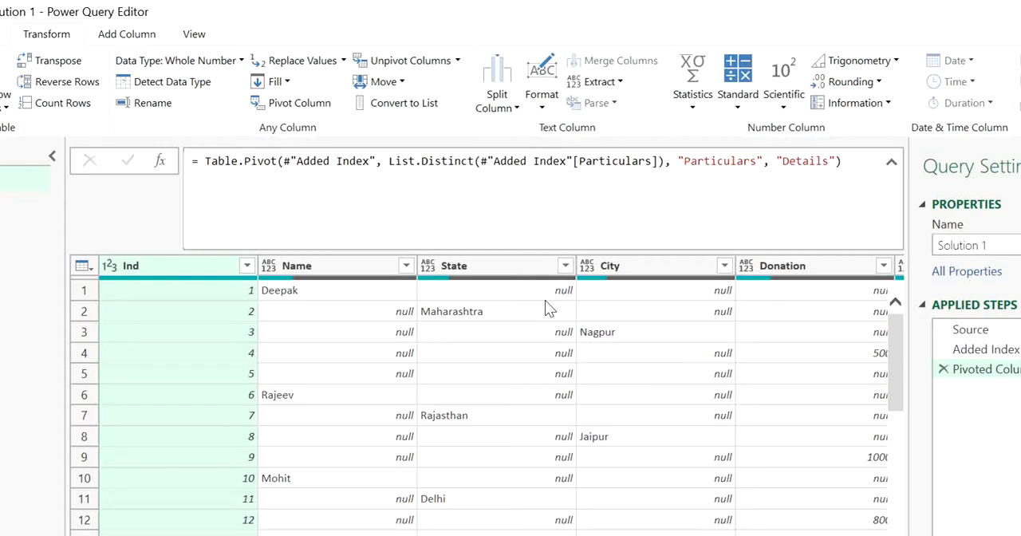
Examine how the Name and State values of each donor are placed across the first rows of the pivoted table.
{"action": "left_click", "coordinate": [359, 312]}
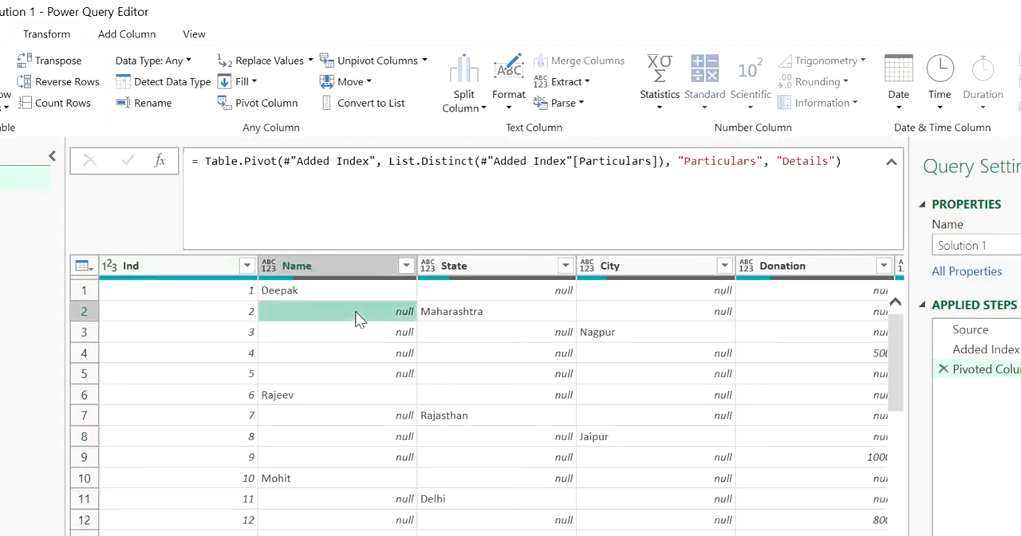
{"action": "left_click", "coordinate": [225, 300]}
{"action": "left_click", "coordinate": [279, 359]}
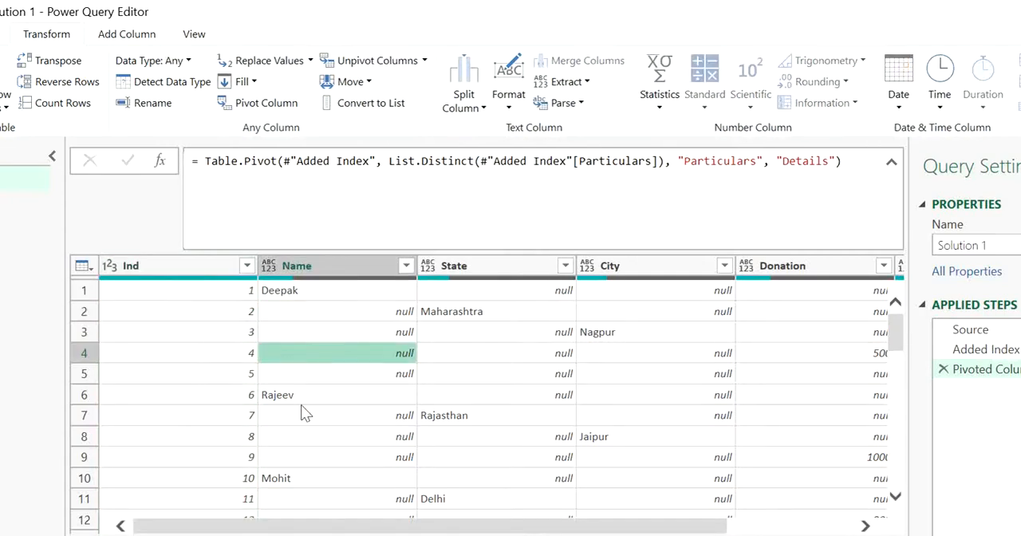
{"action": "left_click", "coordinate": [303, 413]}
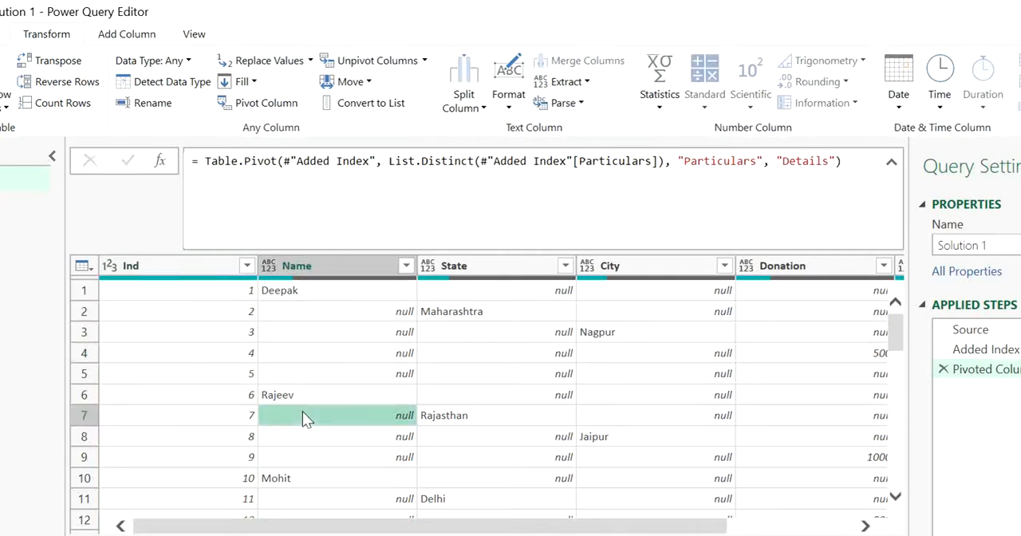
{"action": "left_click", "coordinate": [542, 415]}
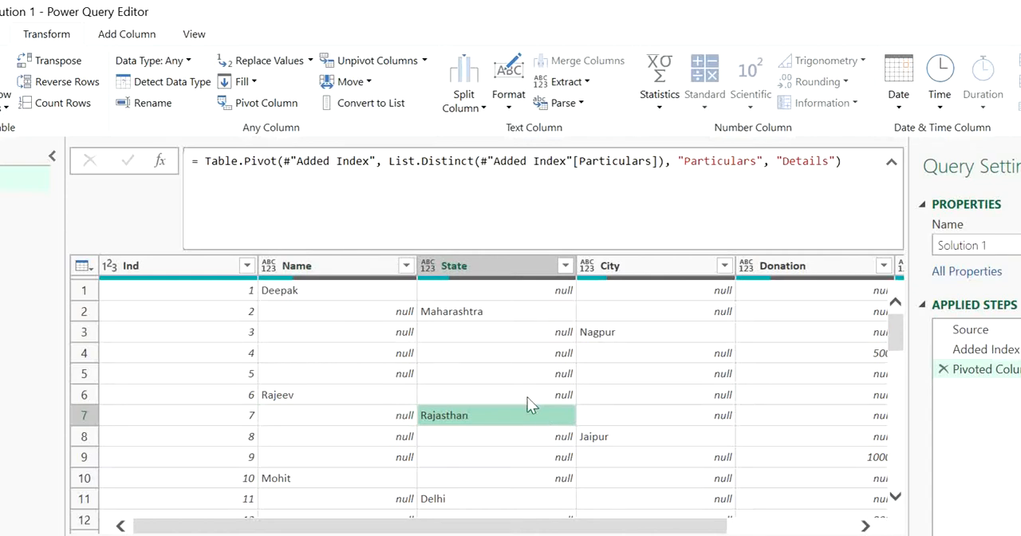
{"action": "left_click", "coordinate": [366, 290]}
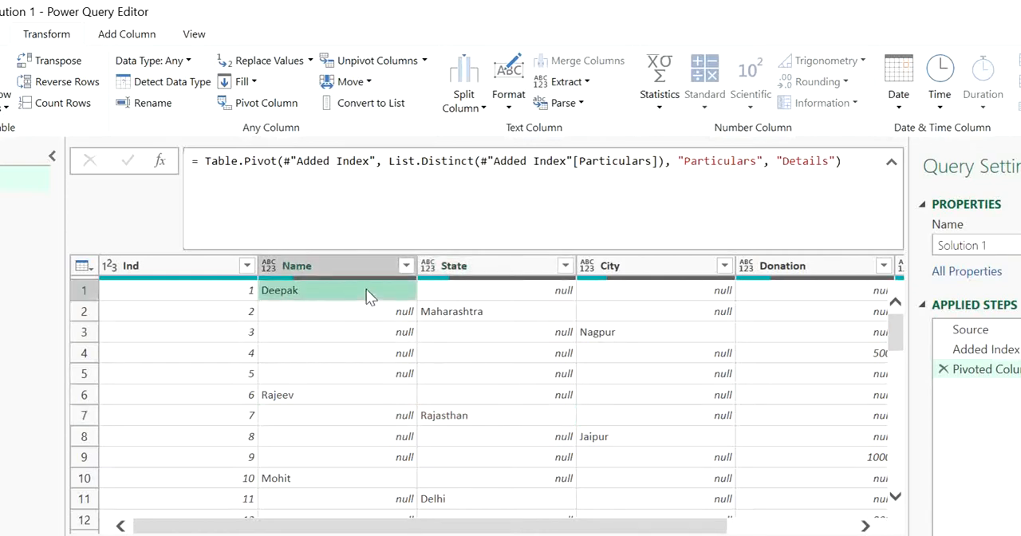
{"action": "left_click", "coordinate": [471, 313]}
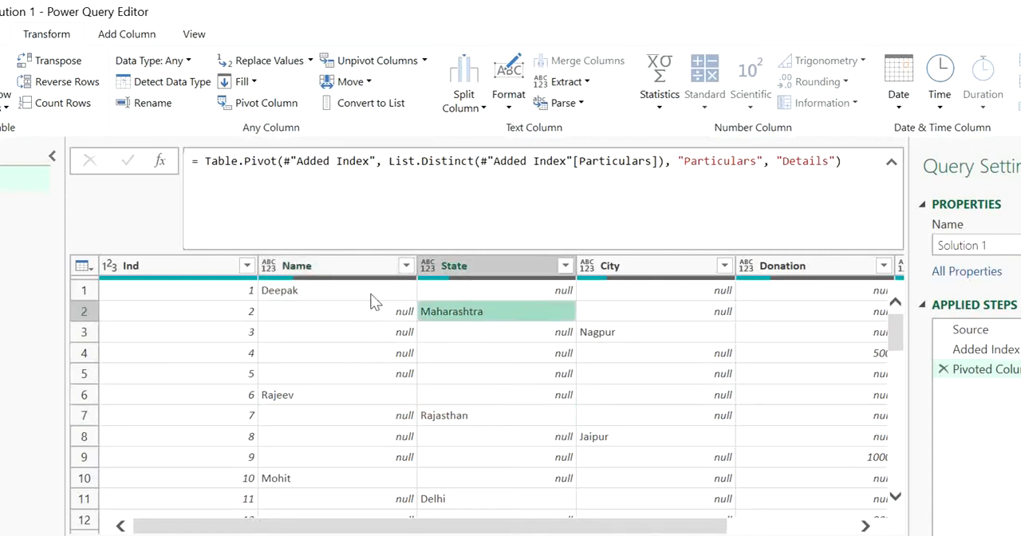
{"action": "left_click", "coordinate": [314, 292]}
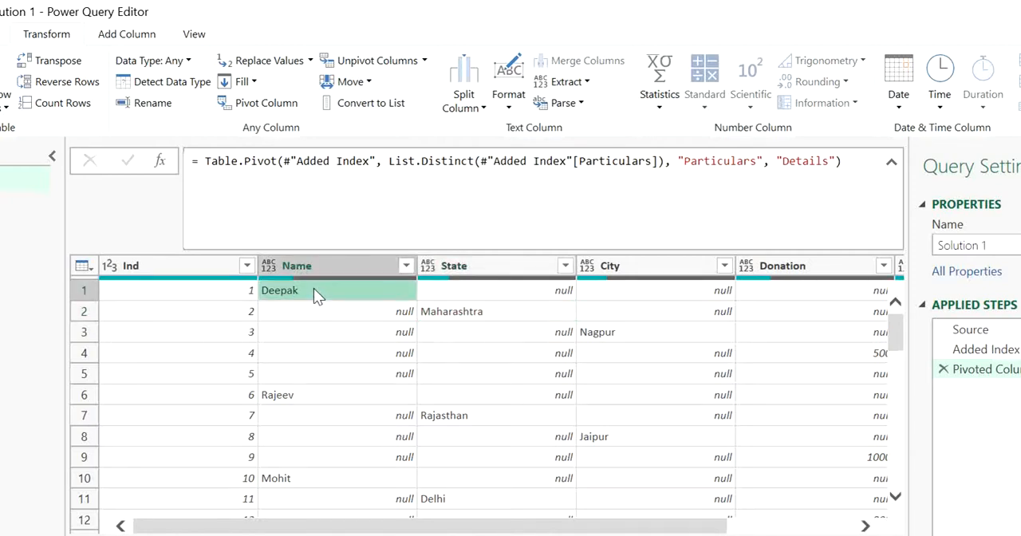
{"action": "left_click", "coordinate": [301, 332]}
{"action": "left_click", "coordinate": [355, 351]}
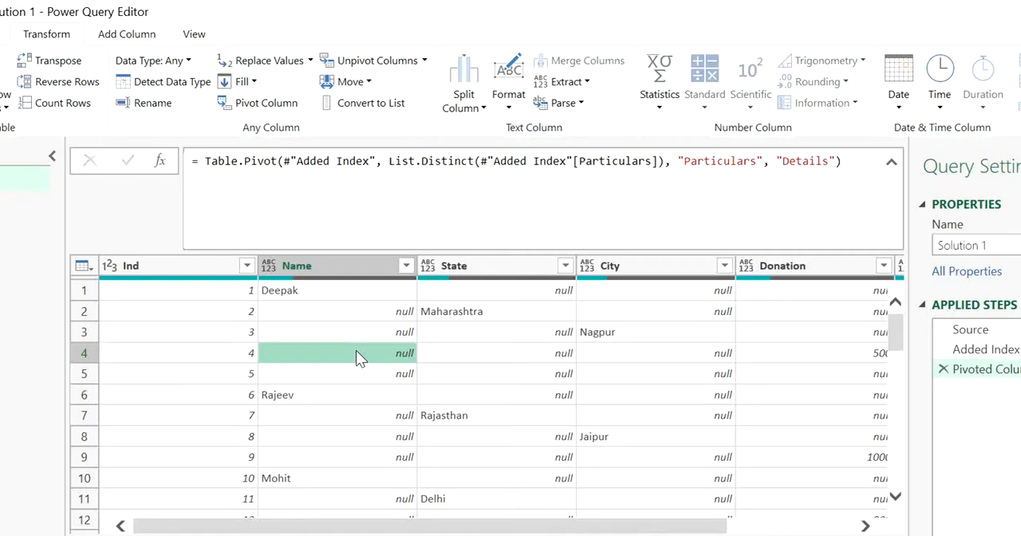
{"action": "left_click", "coordinate": [343, 297]}
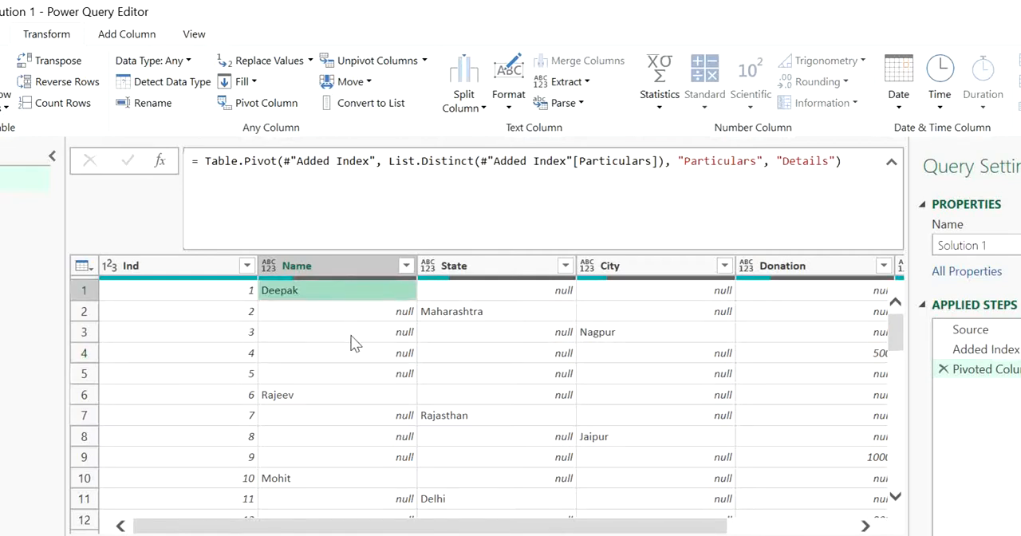
{"action": "left_click", "coordinate": [361, 372]}
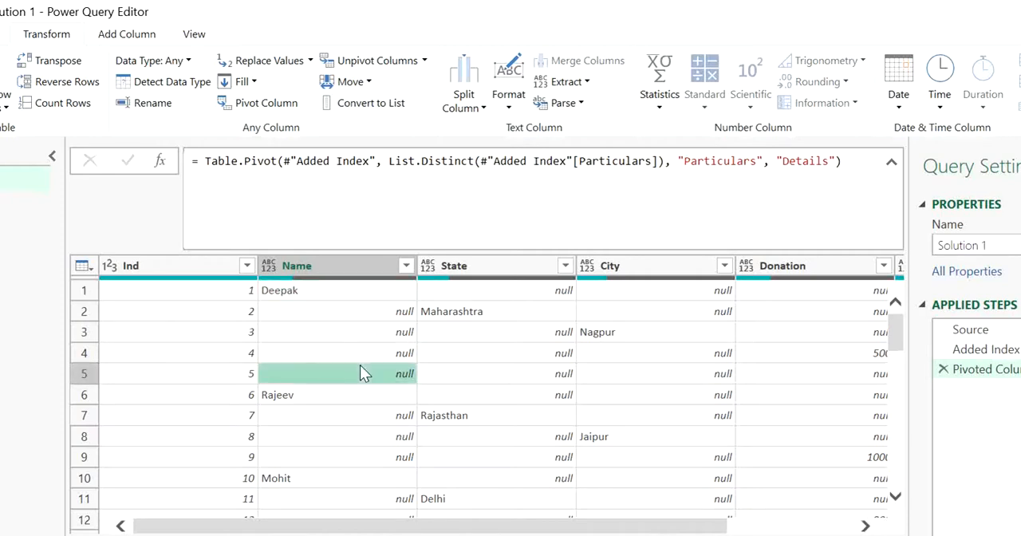
{"action": "left_click", "coordinate": [340, 292]}
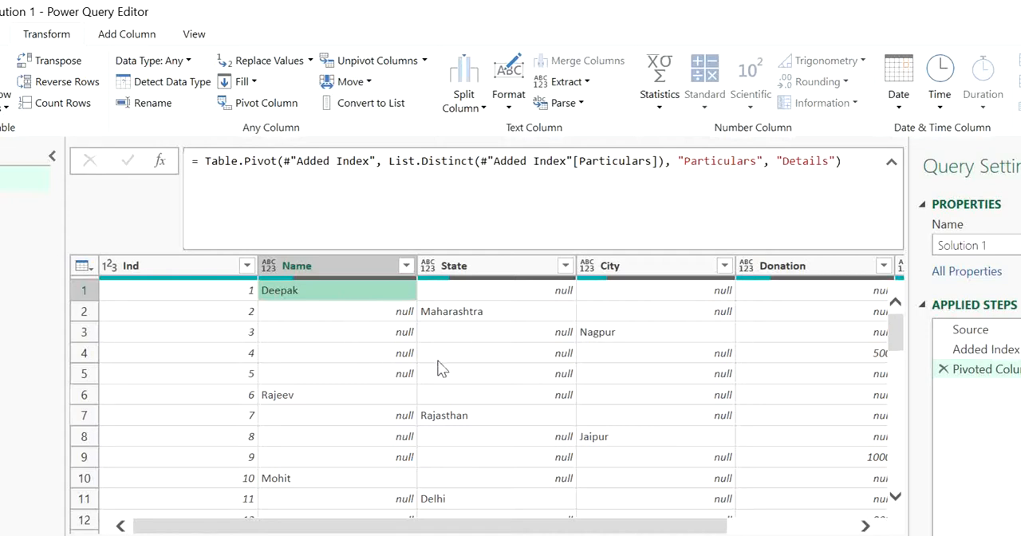
{"action": "left_click", "coordinate": [343, 395]}
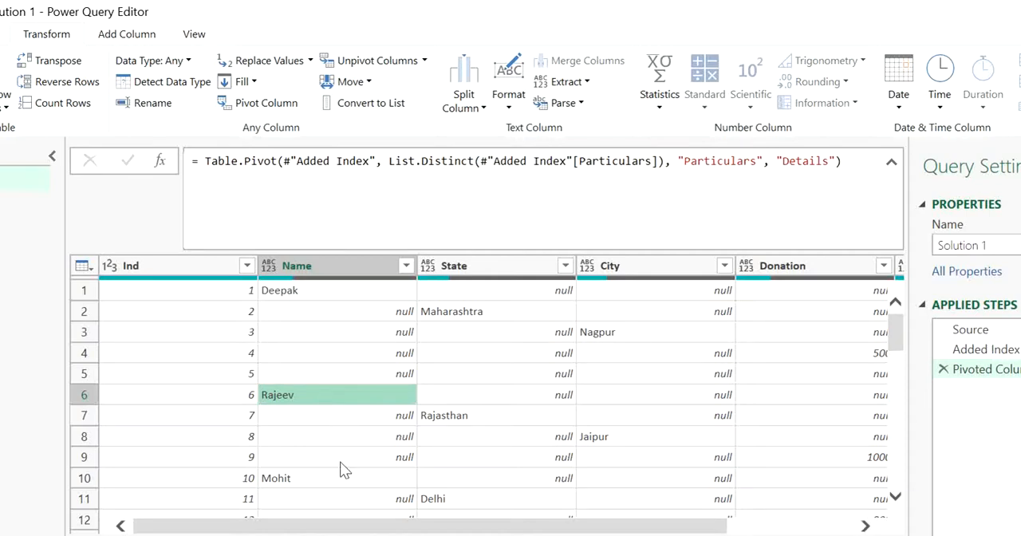
Check the Name column of the following donor records, comparing each name row with the rows beneath it.
{"action": "left_click_drag", "start_coordinate": [889, 336], "coordinate": [891, 350]}
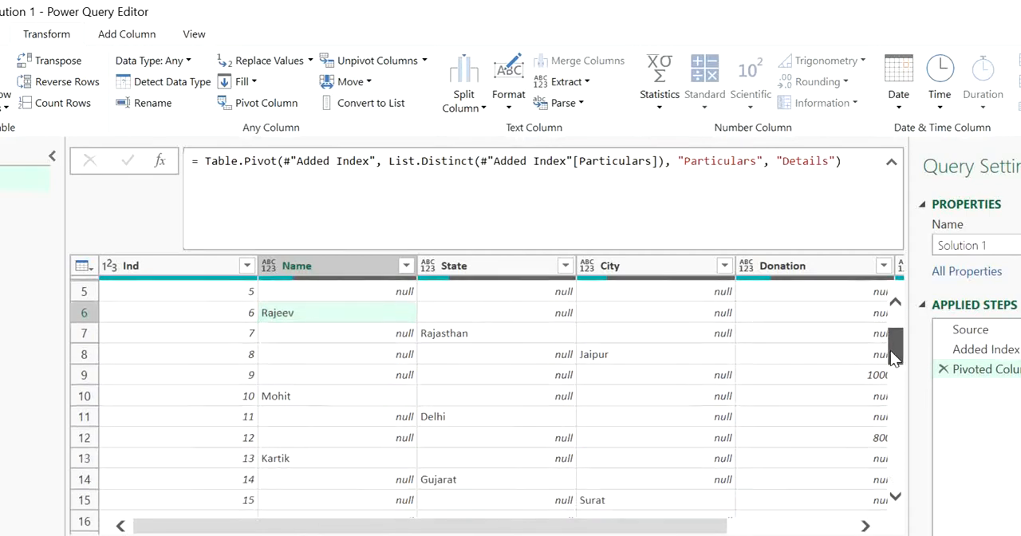
{"action": "left_click", "coordinate": [386, 389]}
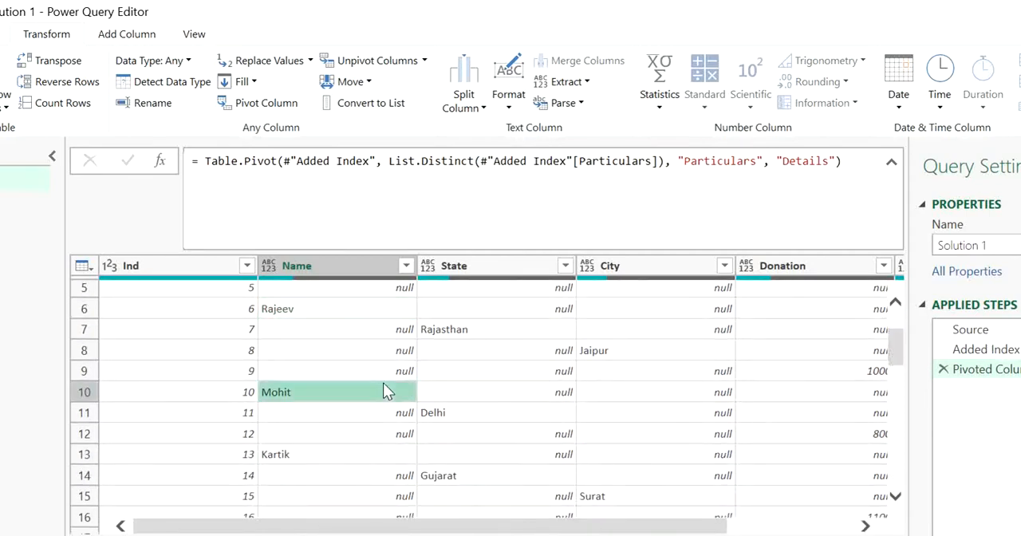
{"action": "left_click", "coordinate": [381, 373]}
{"action": "left_click", "coordinate": [385, 412]}
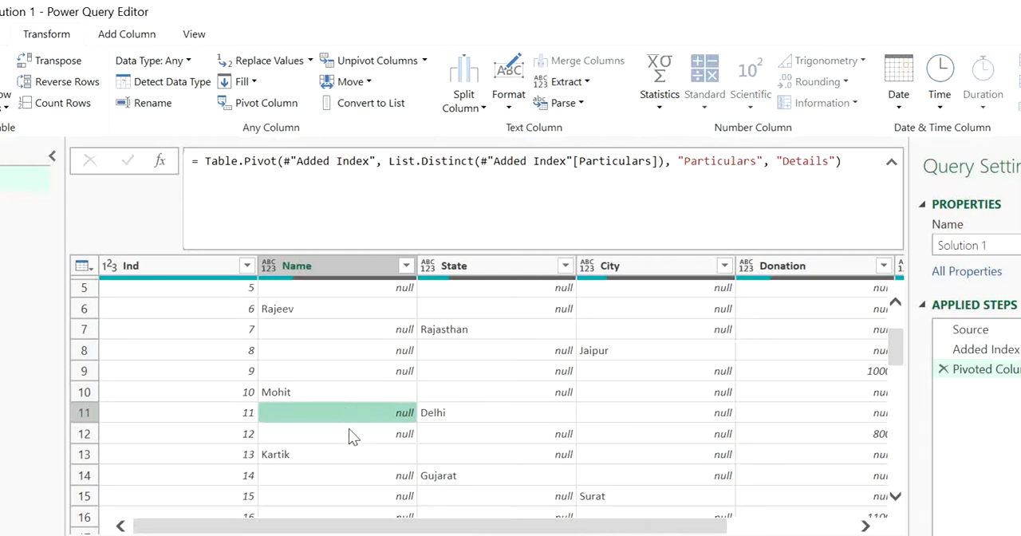
{"action": "left_click", "coordinate": [310, 395]}
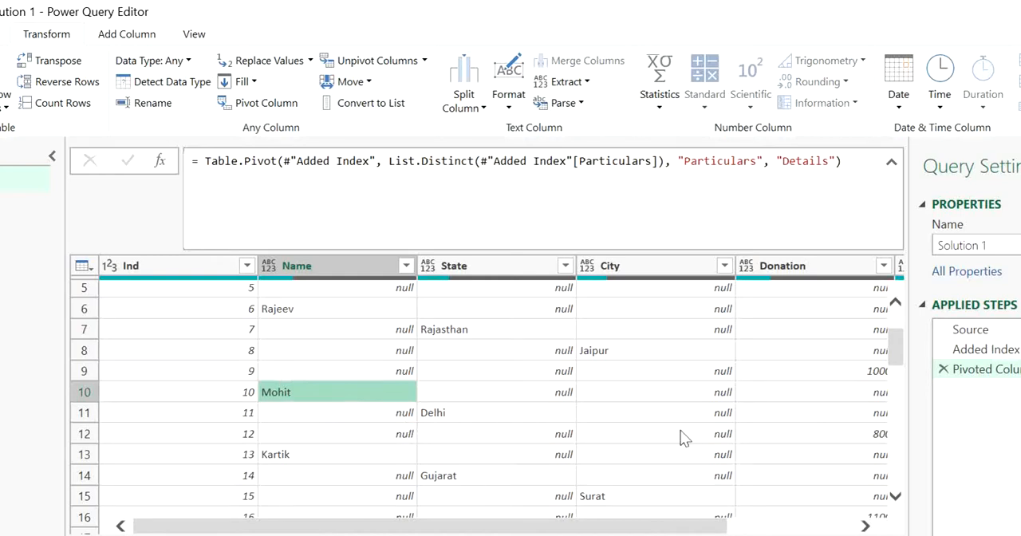
{"action": "left_click", "coordinate": [897, 357]}
{"action": "left_click_drag", "start_coordinate": [897, 357], "coordinate": [894, 320]}
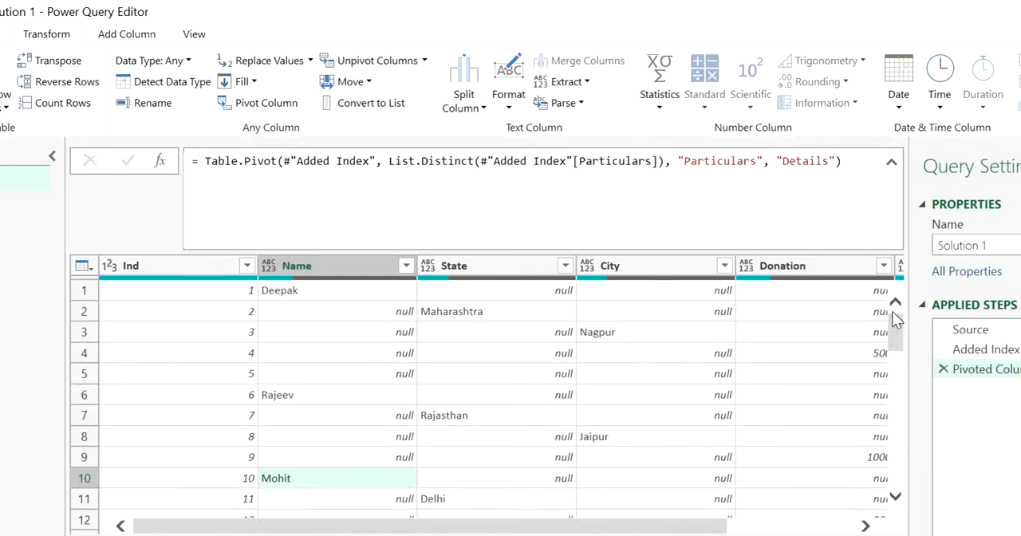
{"action": "left_click", "coordinate": [565, 292]}
{"action": "left_click", "coordinate": [406, 319]}
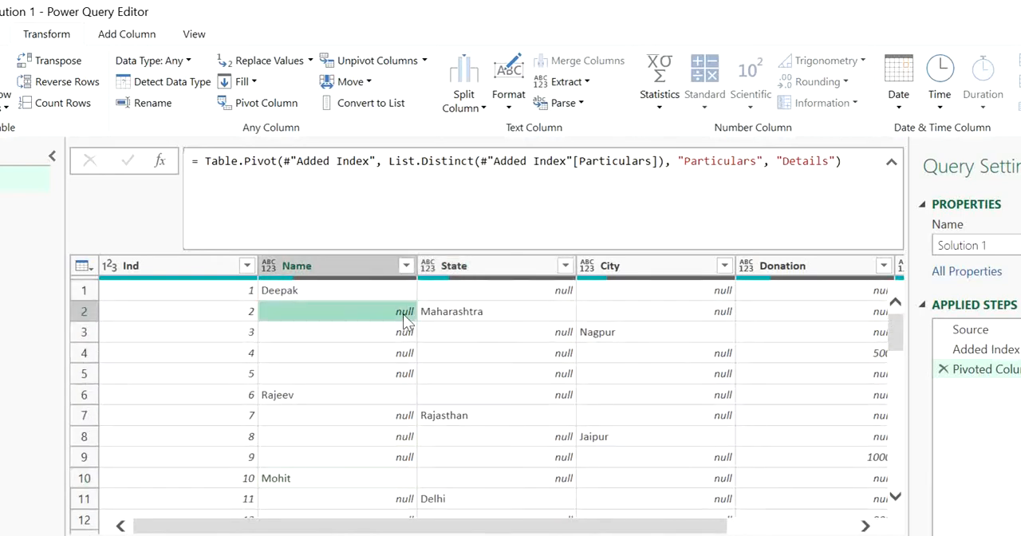
Remove the Ind column from the pivoted table.
{"action": "left_click", "coordinate": [253, 313]}
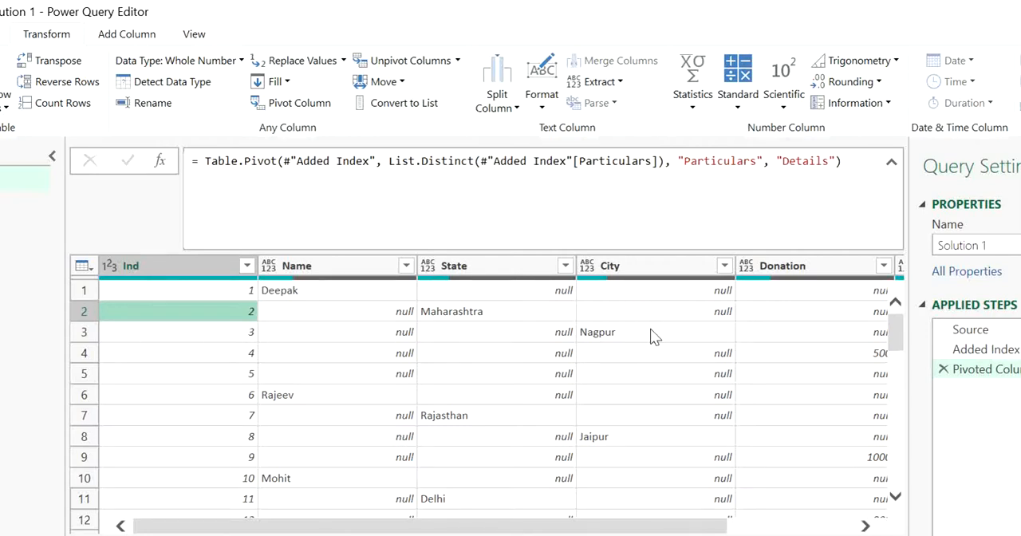
{"action": "left_click", "coordinate": [153, 267]}
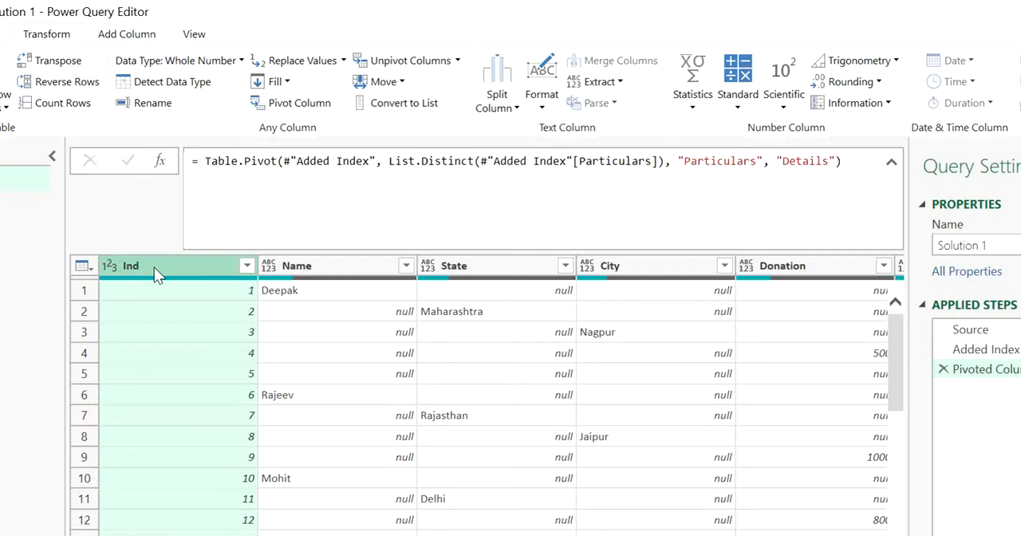
{"action": "key", "text": "Delete"}
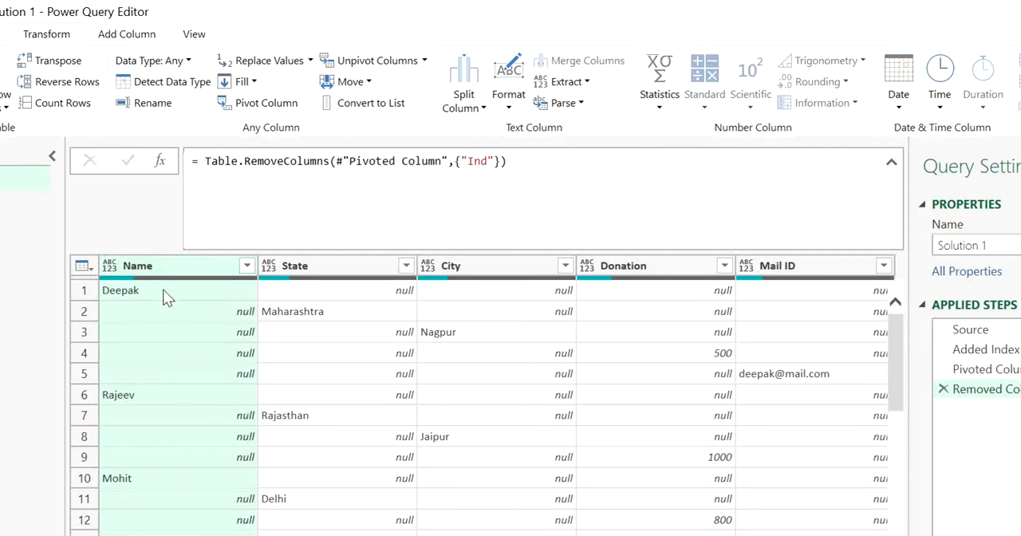
Fill the Name column down so every row of a record carries its donor's name.
{"action": "left_click", "coordinate": [320, 313]}
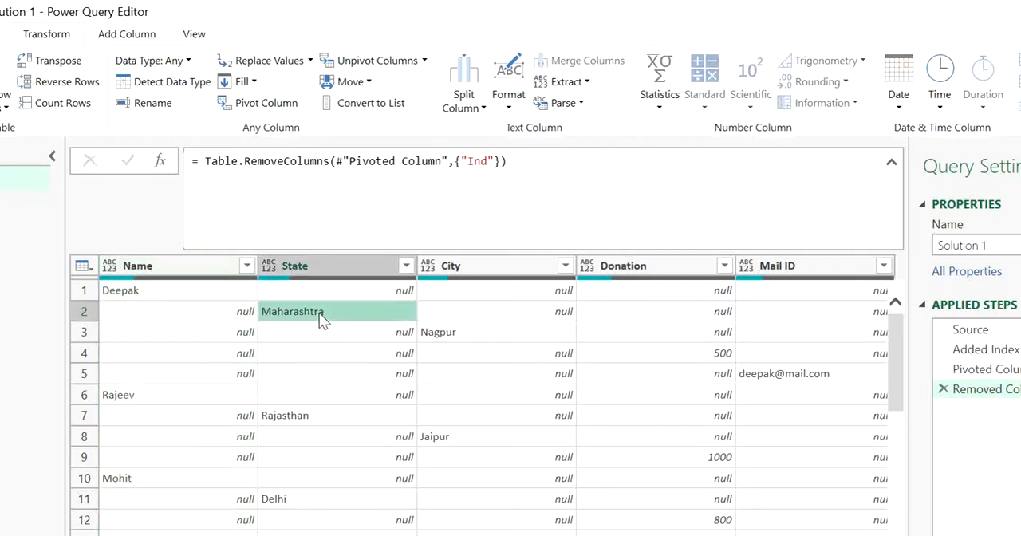
{"action": "left_click", "coordinate": [221, 312]}
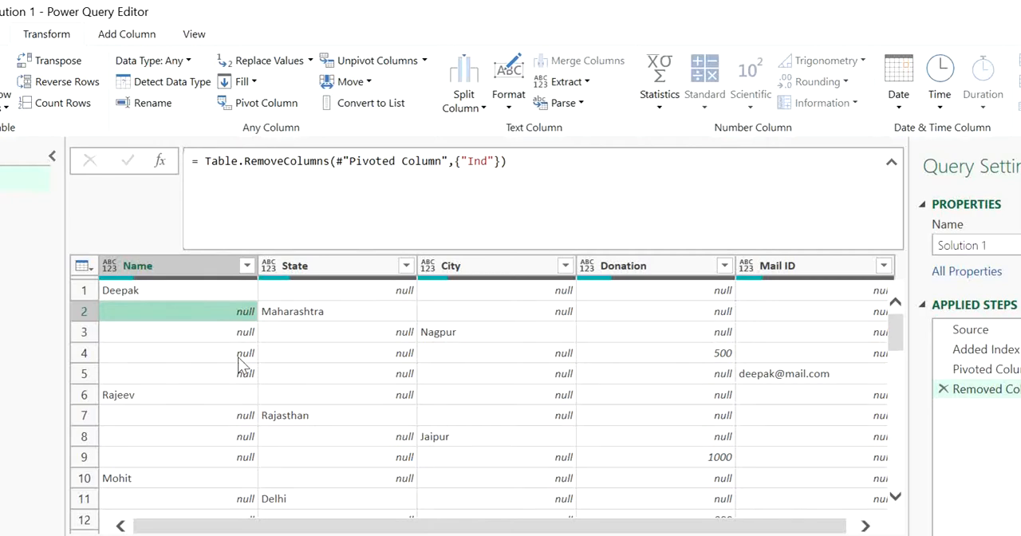
{"action": "left_click", "coordinate": [178, 267]}
{"action": "right_click", "coordinate": [177, 267]}
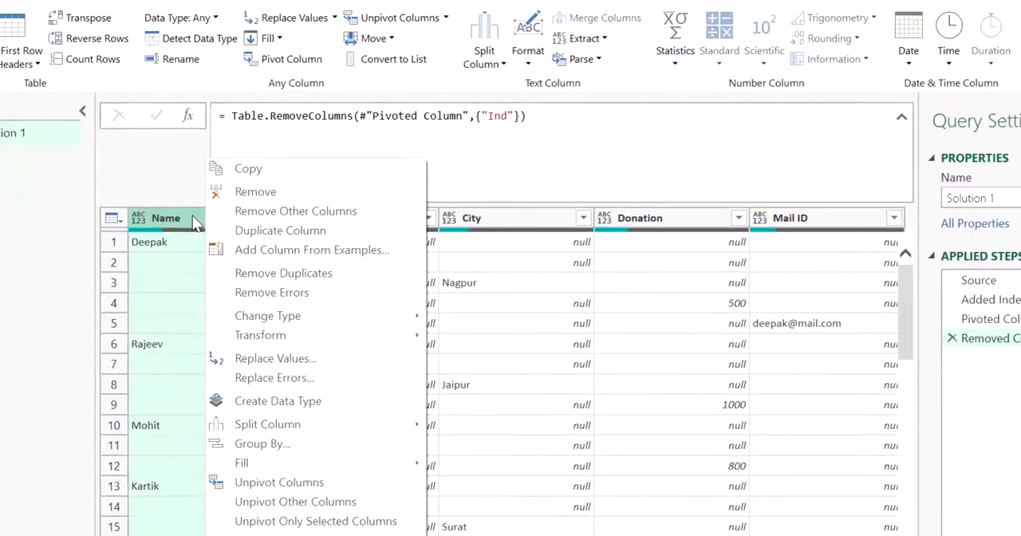
{"action": "mouse_move", "coordinate": [379, 470]}
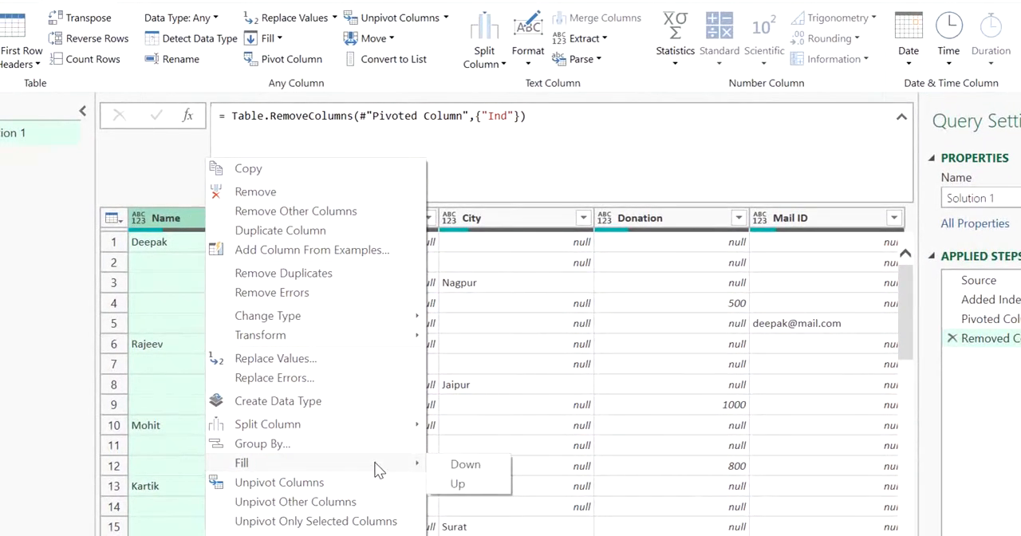
{"action": "left_click", "coordinate": [451, 471]}
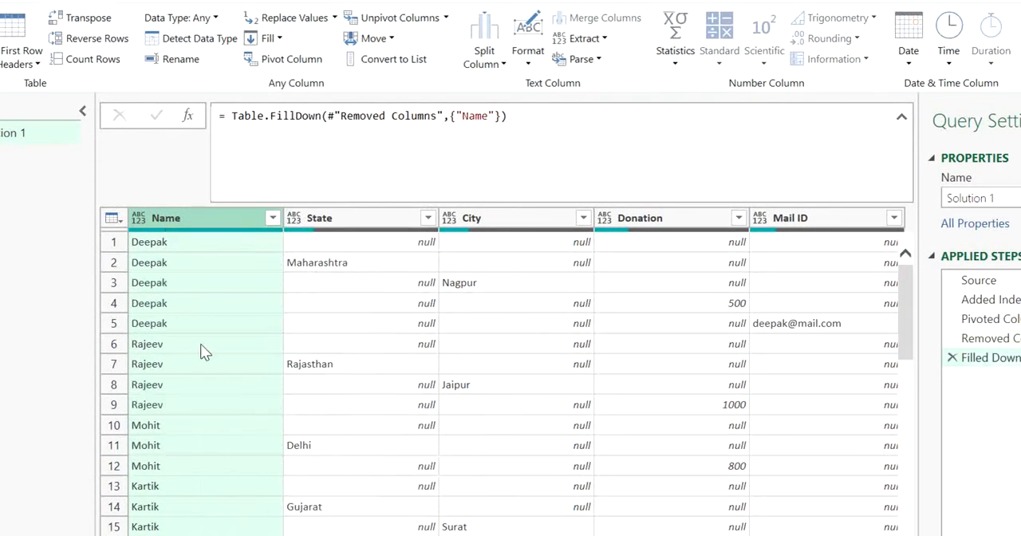
Check the filled Name column against the State and City values of each donor's rows.
{"action": "left_click", "coordinate": [171, 281]}
{"action": "left_click", "coordinate": [177, 327]}
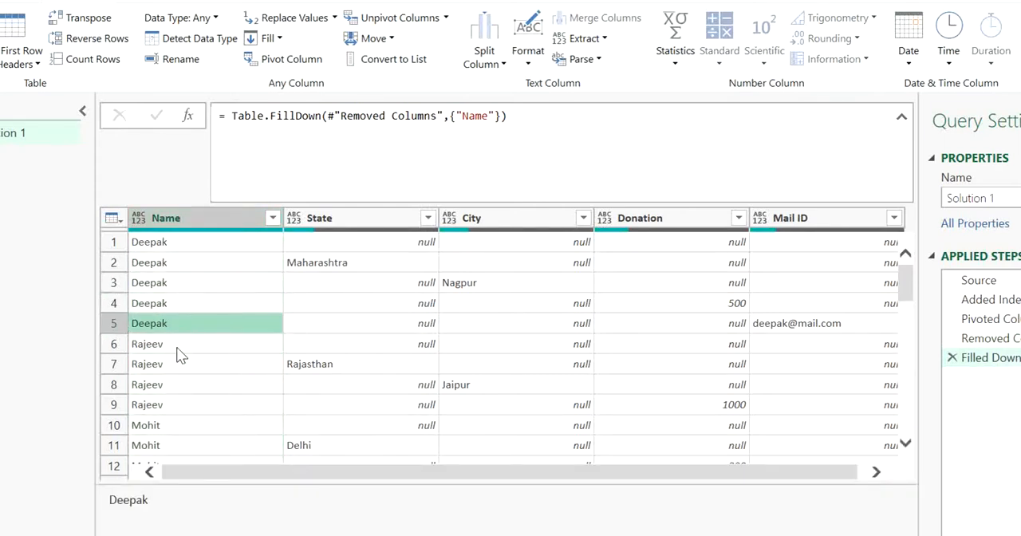
{"action": "left_click", "coordinate": [180, 347]}
{"action": "left_click", "coordinate": [188, 387]}
{"action": "left_click", "coordinate": [196, 425]}
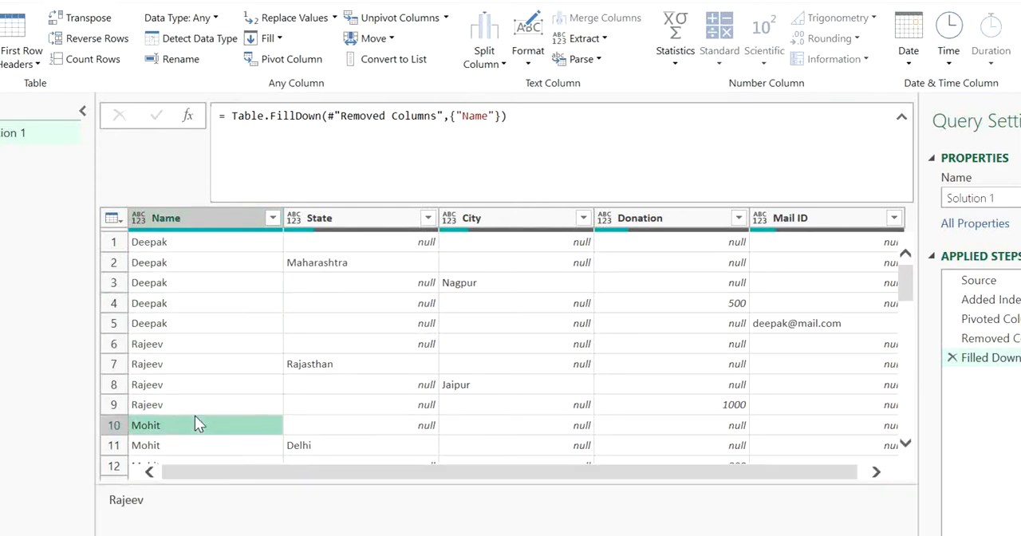
{"action": "left_click", "coordinate": [325, 405]}
{"action": "left_click", "coordinate": [260, 349]}
{"action": "left_click", "coordinate": [232, 289]}
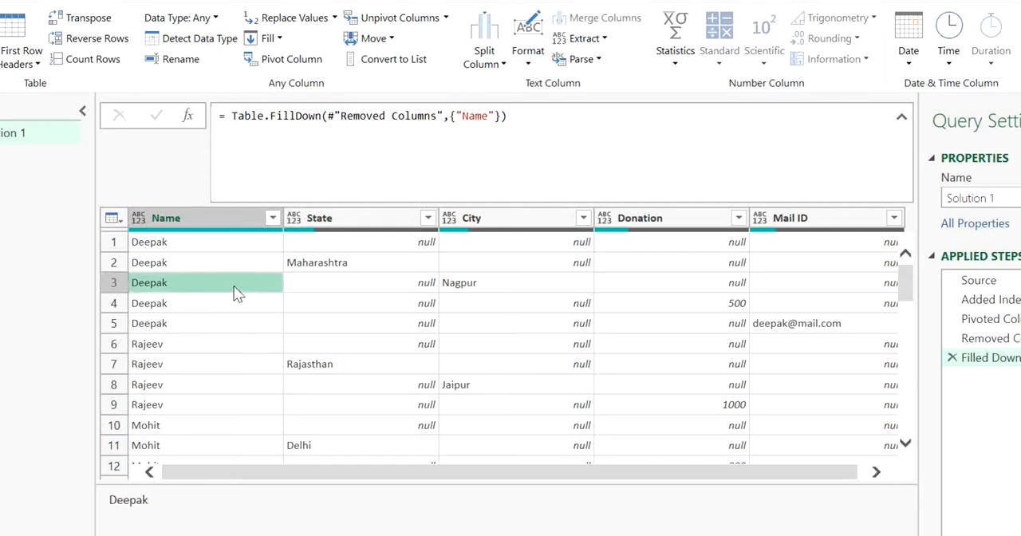
{"action": "left_click", "coordinate": [290, 261]}
{"action": "left_click", "coordinate": [385, 281]}
{"action": "left_click", "coordinate": [259, 244]}
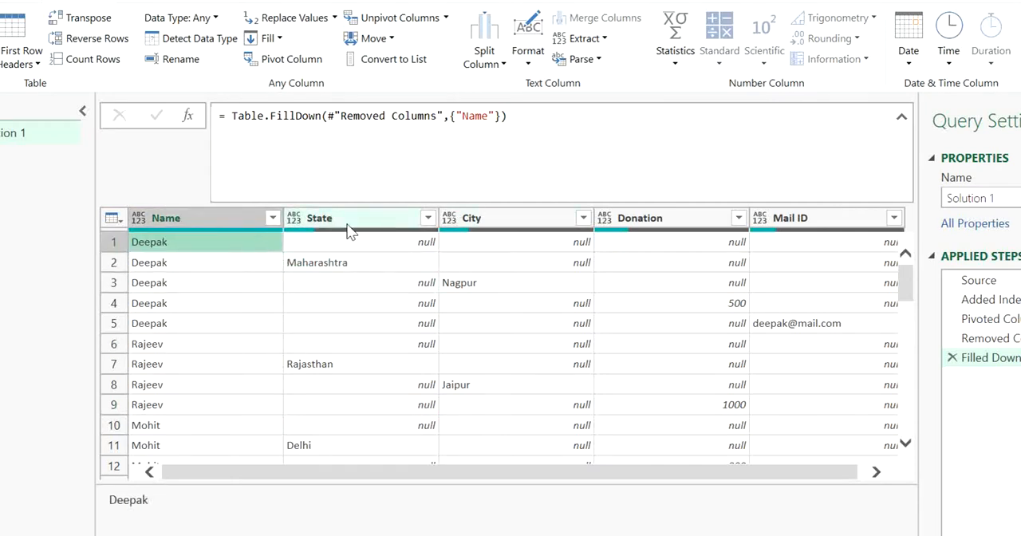
Unpivot all columns other than Name into attribute-value pairs.
{"action": "left_click", "coordinate": [193, 217]}
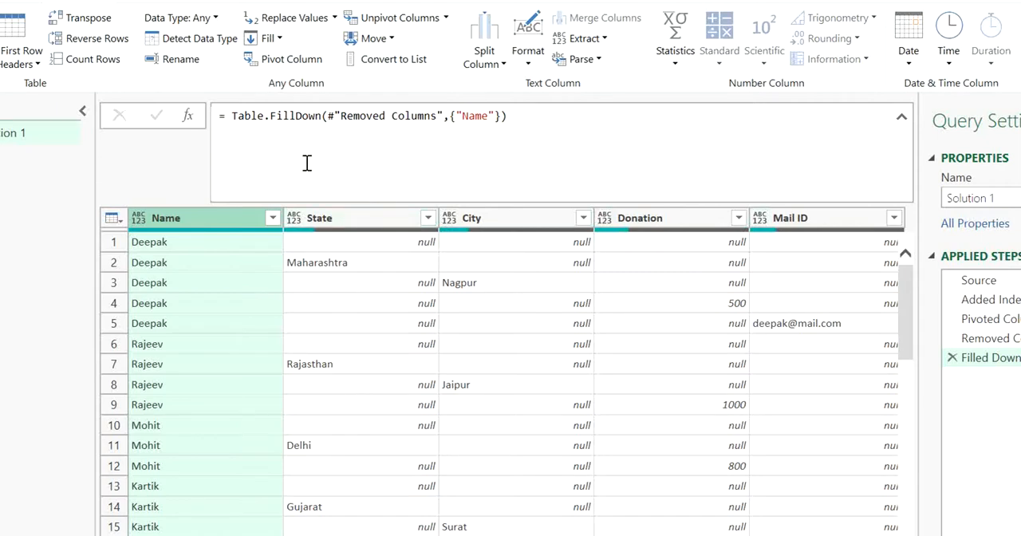
{"action": "left_click", "coordinate": [446, 18]}
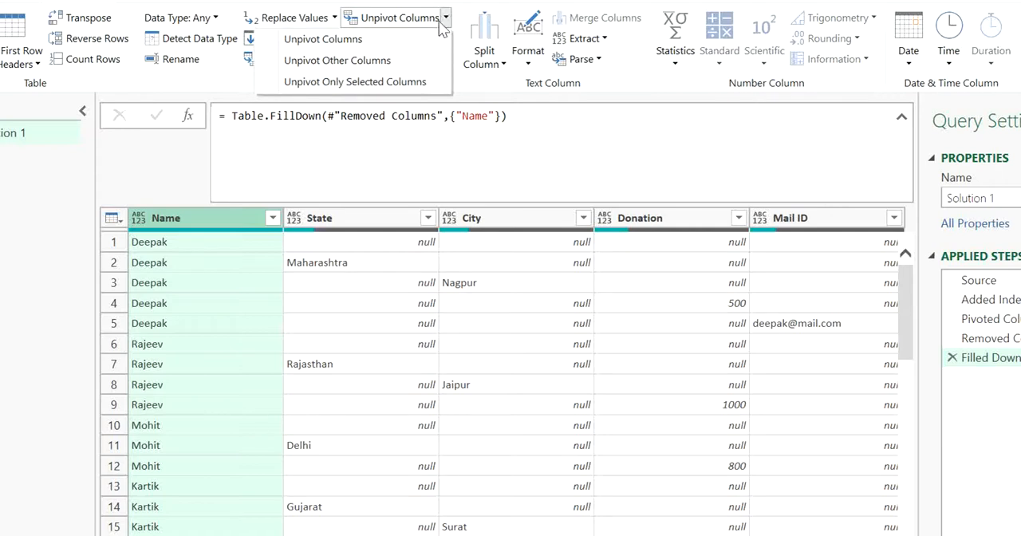
{"action": "left_click", "coordinate": [378, 63]}
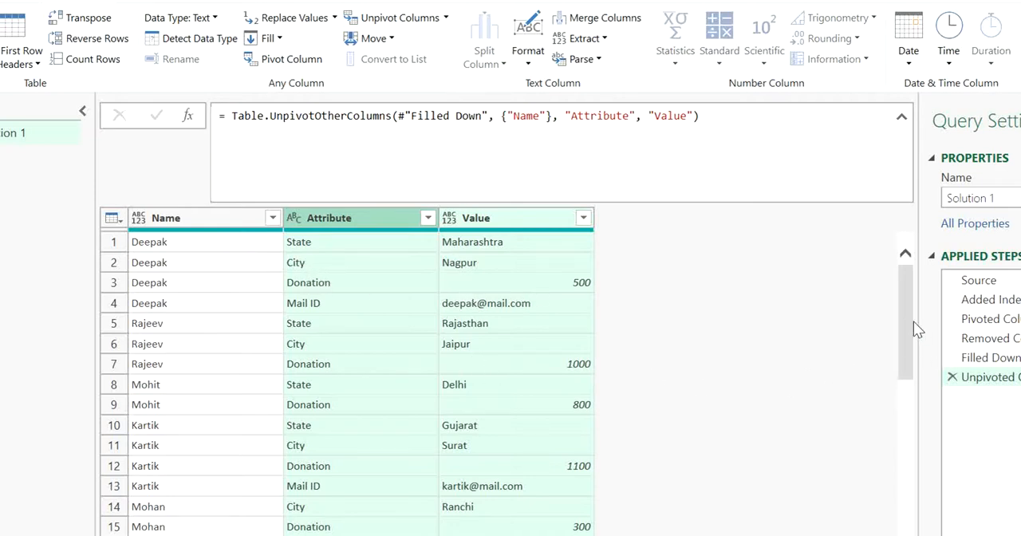
{"action": "left_click_drag", "start_coordinate": [906, 323], "coordinate": [894, 267]}
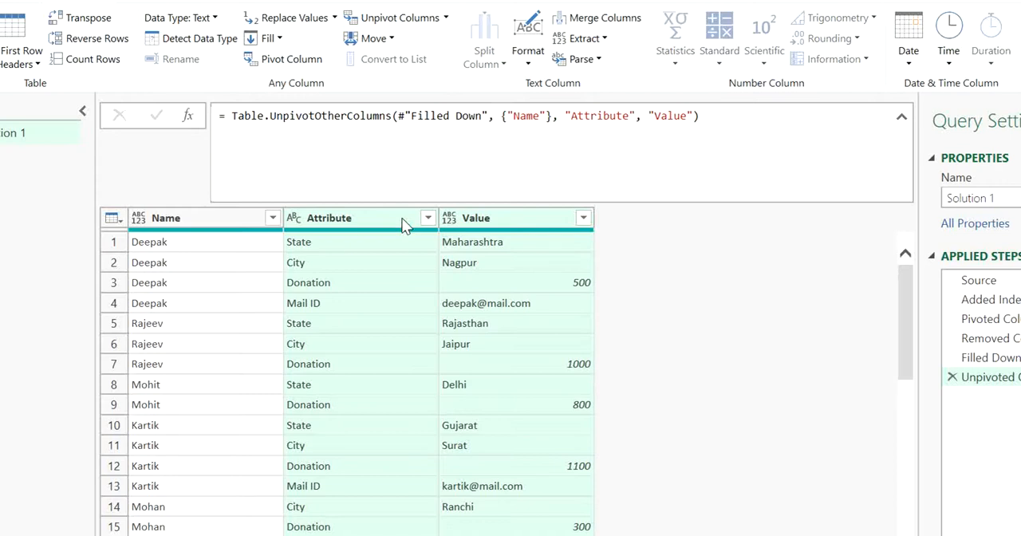
Pivot the Attribute column using Value as the values column, with the aggregate function set to Don't Aggregate.
{"action": "left_click", "coordinate": [297, 62]}
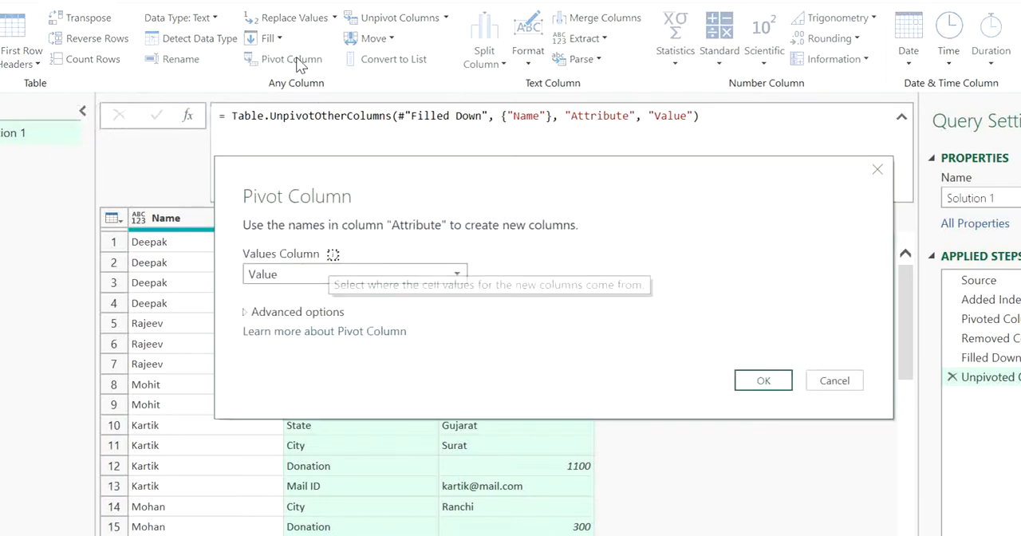
{"action": "left_click", "coordinate": [284, 314]}
{"action": "left_click", "coordinate": [292, 352]}
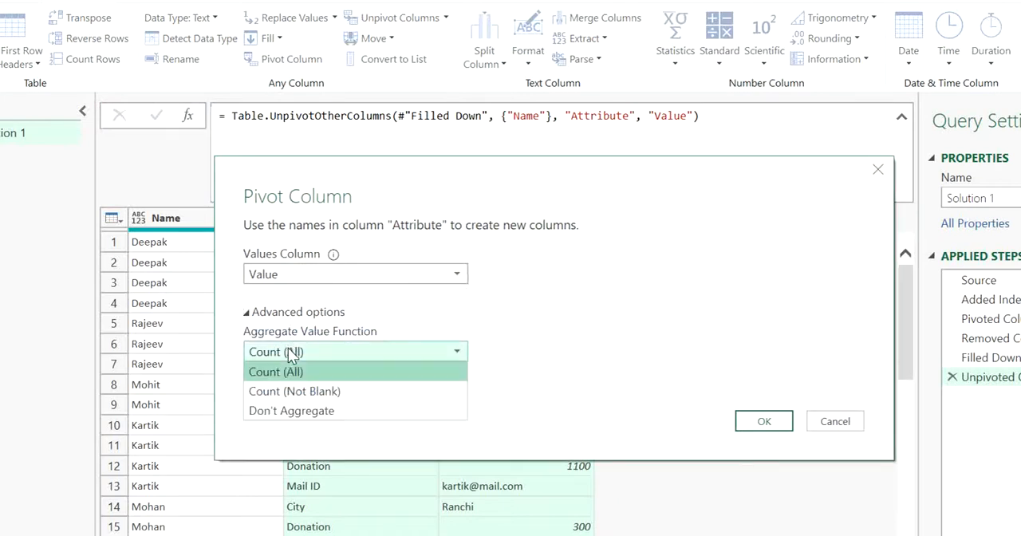
{"action": "left_click", "coordinate": [299, 411]}
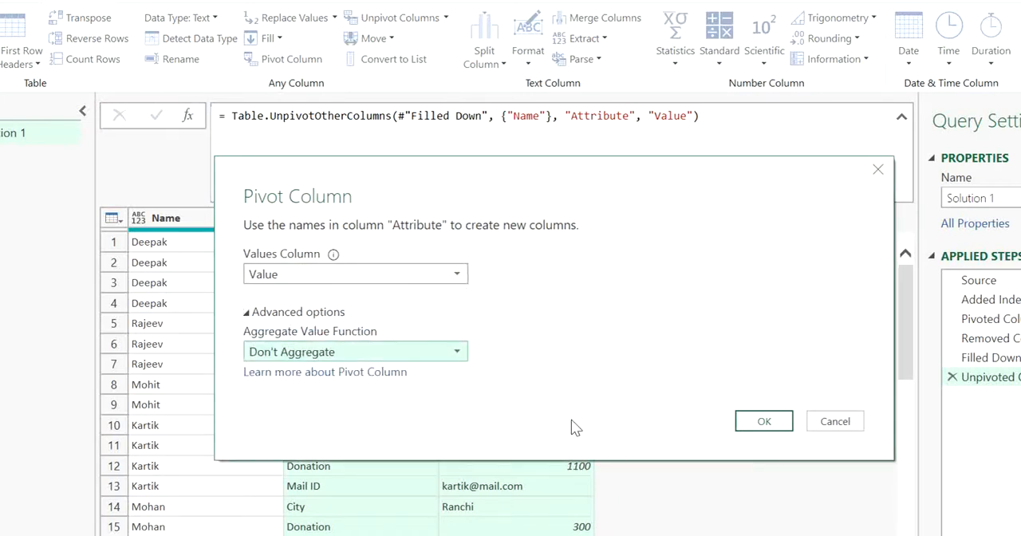
{"action": "left_click", "coordinate": [358, 276]}
{"action": "left_click", "coordinate": [358, 275]}
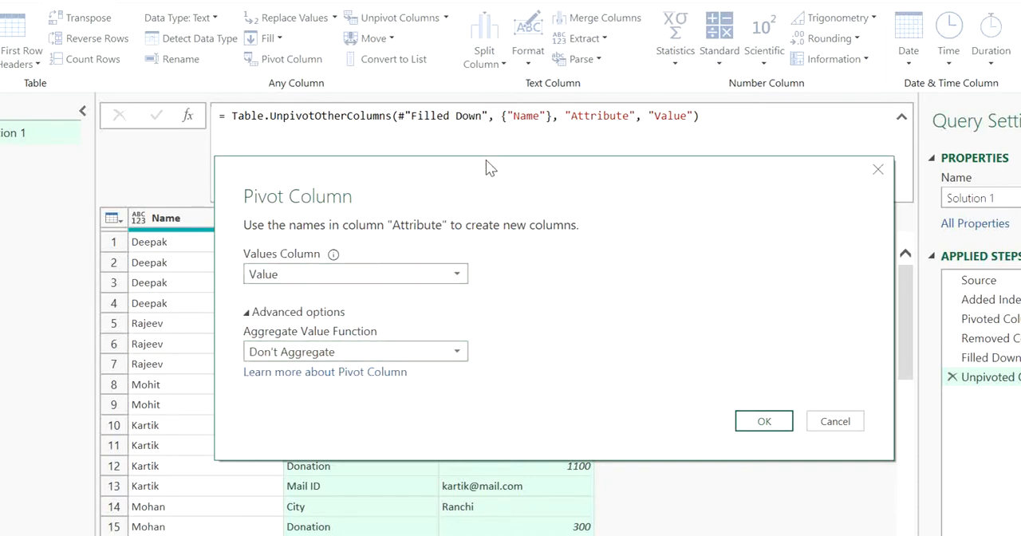
{"action": "left_click_drag", "start_coordinate": [485, 160], "coordinate": [458, 330]}
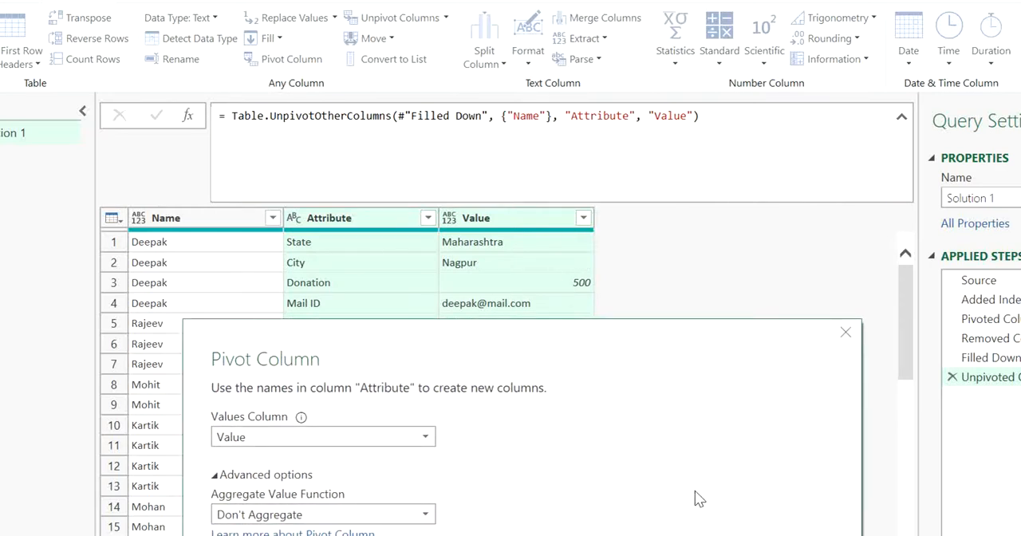
{"action": "left_click", "coordinate": [725, 534]}
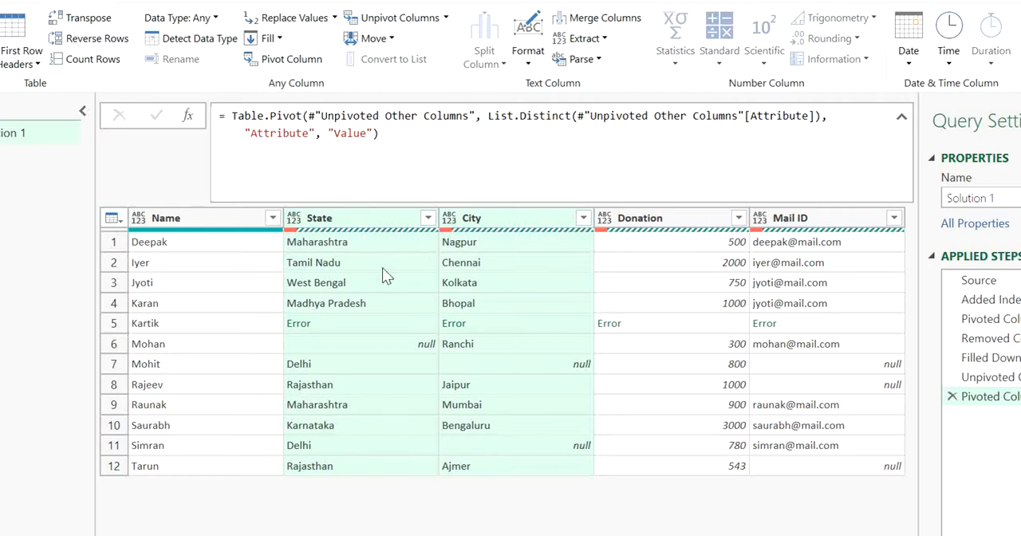
Review the State, City, Donation and Mail ID values across the first four donor rows of the pivoted table.
{"action": "left_click", "coordinate": [270, 242]}
{"action": "key", "text": "Right"}
{"action": "key", "text": "Right"}
{"action": "key", "text": "Right"}
{"action": "key", "text": "Right"}
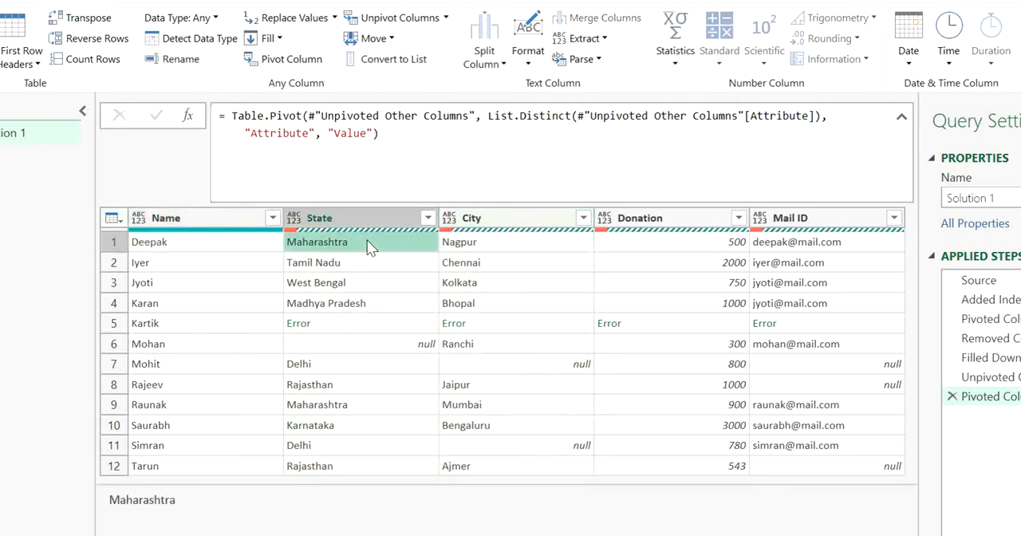
{"action": "key", "text": "Left"}
{"action": "key", "text": "Left"}
{"action": "key", "text": "Left"}
{"action": "key", "text": "Left"}
{"action": "key", "text": "Down"}
{"action": "key", "text": "Right"}
{"action": "key", "text": "Right"}
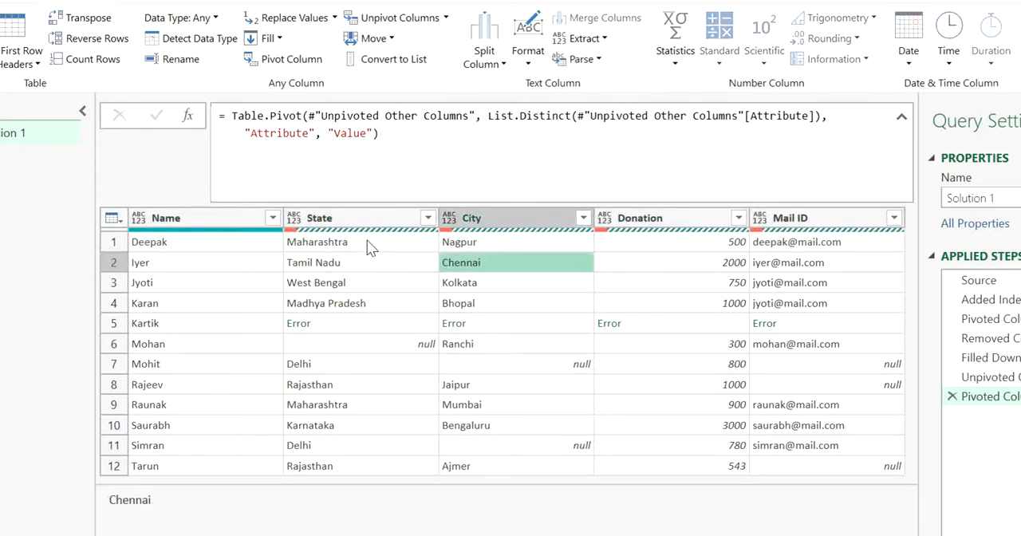
{"action": "key", "text": "Right"}
{"action": "key", "text": "Right"}
{"action": "key", "text": "Left"}
{"action": "key", "text": "Left"}
{"action": "key", "text": "Left"}
{"action": "key", "text": "Left"}
{"action": "key", "text": "Down"}
{"action": "key", "text": "Left"}
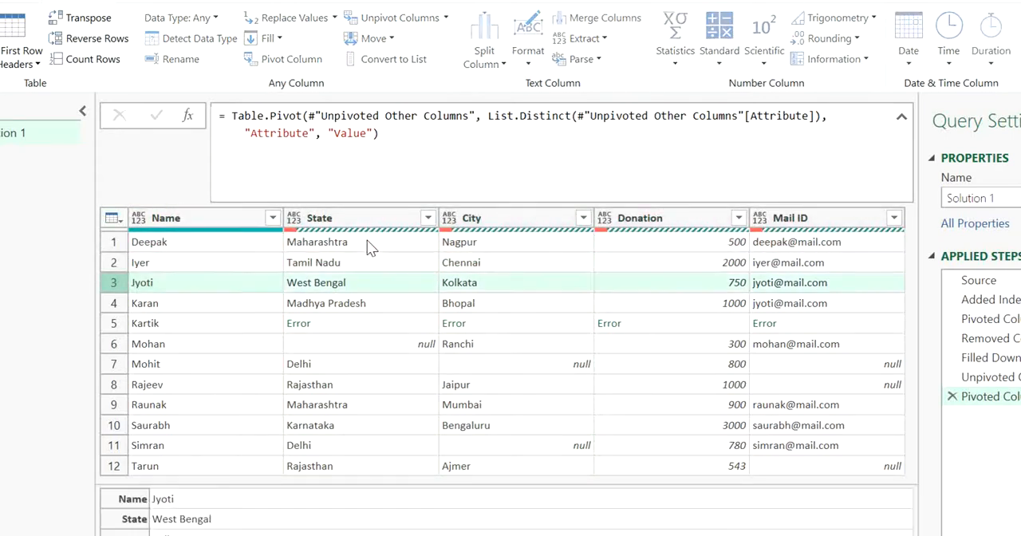
{"action": "key", "text": "Right"}
{"action": "key", "text": "Right"}
Examine the State and City values of rows 5 to 8 and compare them with the State values in the rows above.
{"action": "key", "text": "Right"}
{"action": "key", "text": "Down"}
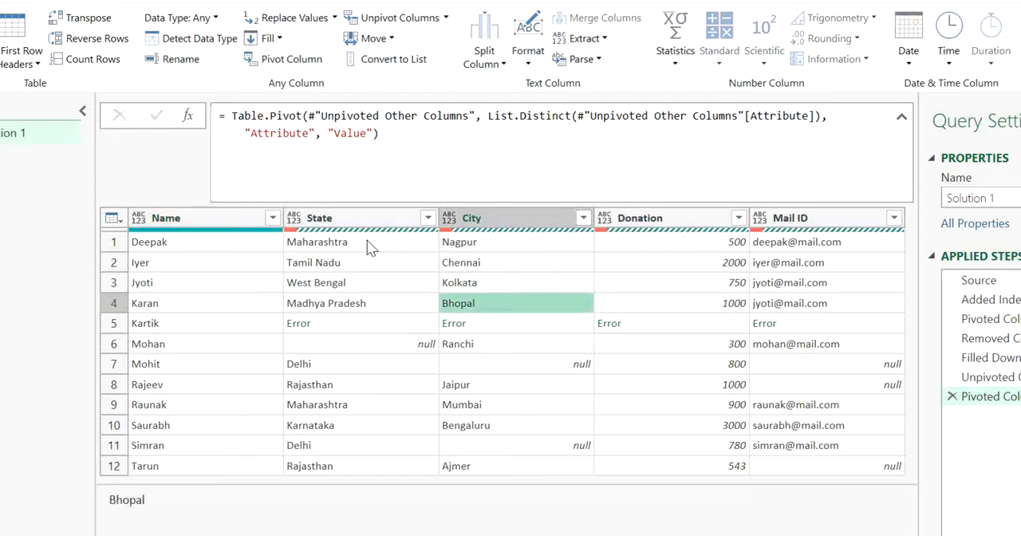
{"action": "key", "text": "Down"}
{"action": "key", "text": "Down"}
{"action": "key", "text": "Left"}
{"action": "key", "text": "Left"}
{"action": "key", "text": "Right"}
{"action": "key", "text": "Down"}
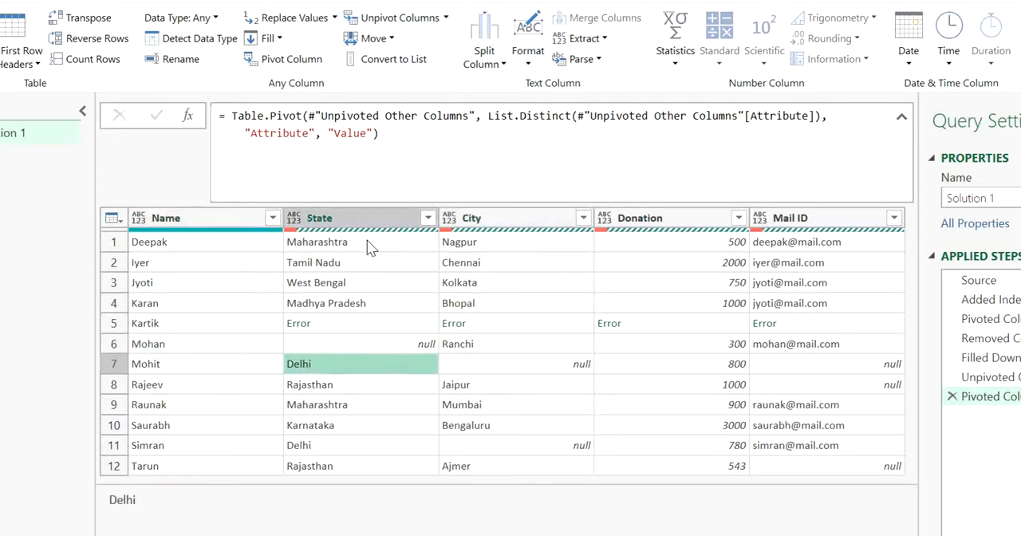
{"action": "key", "text": "Down"}
{"action": "key", "text": "Up"}
{"action": "key", "text": "Up"}
{"action": "key", "text": "Up"}
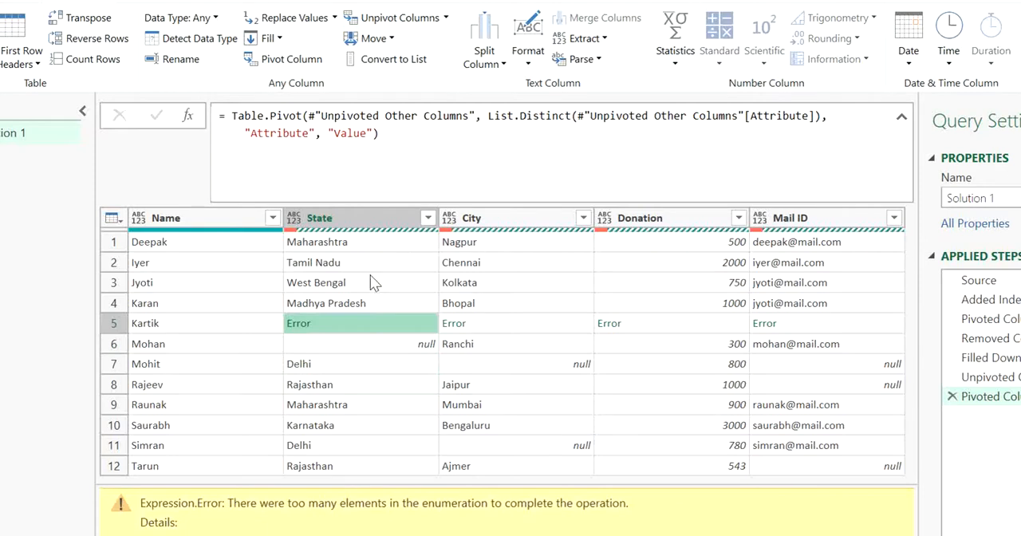
{"action": "left_click", "coordinate": [329, 301]}
{"action": "key", "text": "Down"}
{"action": "left_click", "coordinate": [383, 367]}
{"action": "left_click", "coordinate": [214, 343]}
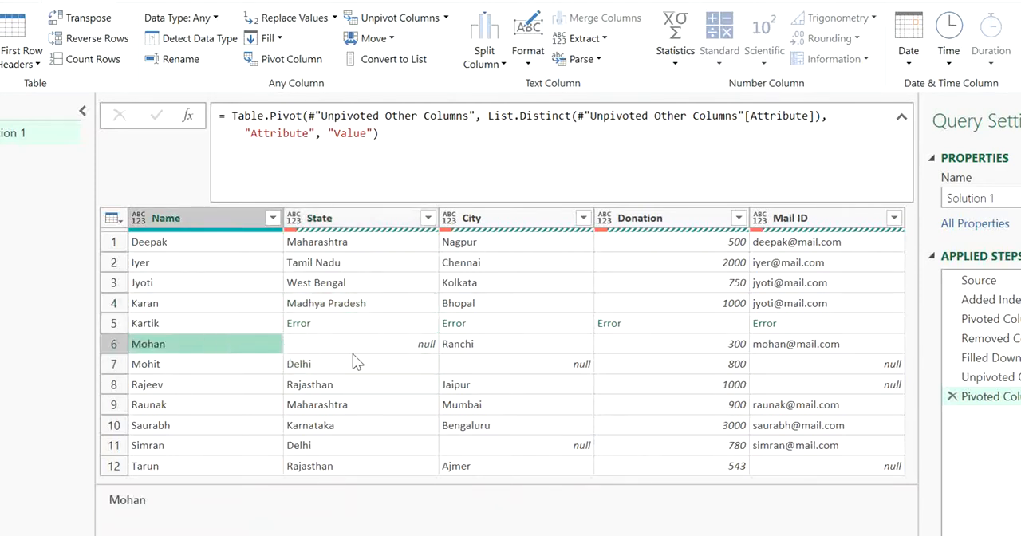
{"action": "left_click", "coordinate": [368, 350]}
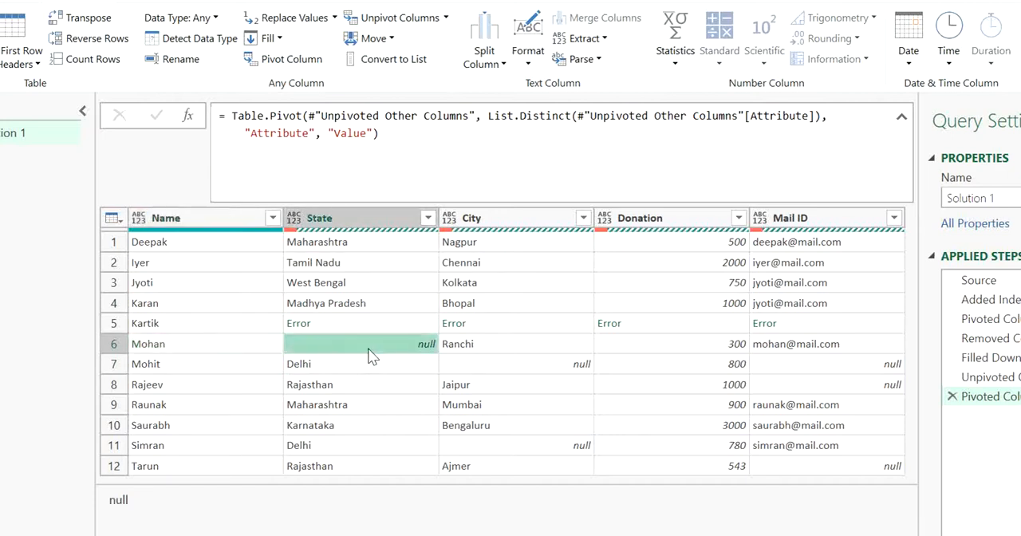
{"action": "key", "text": "Right"}
{"action": "key", "text": "Left"}
{"action": "key", "text": "Up"}
{"action": "key", "text": "Up"}
{"action": "key", "text": "Up"}
{"action": "key", "text": "Up"}
{"action": "key", "text": "Up"}
{"action": "key", "text": "Down"}
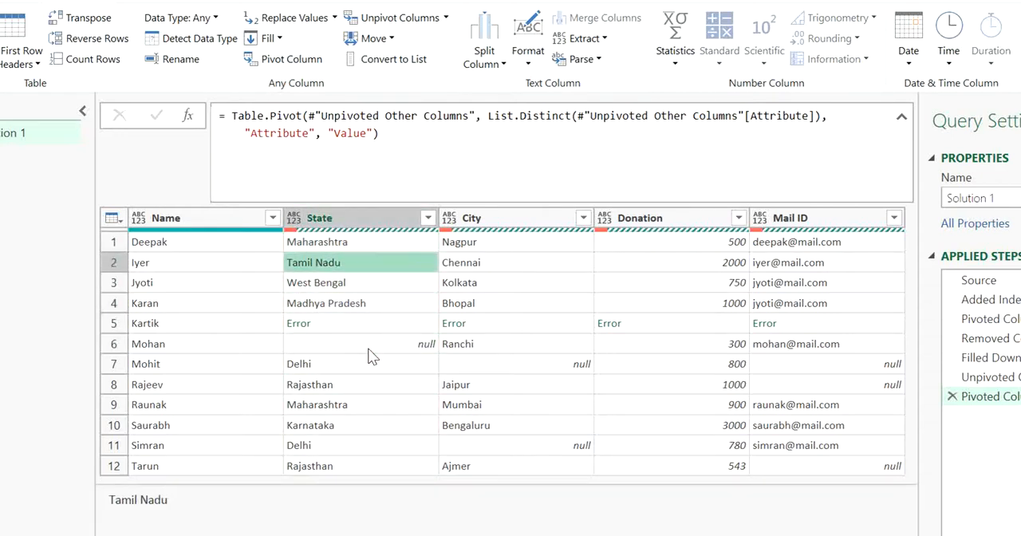
{"action": "key", "text": "Down"}
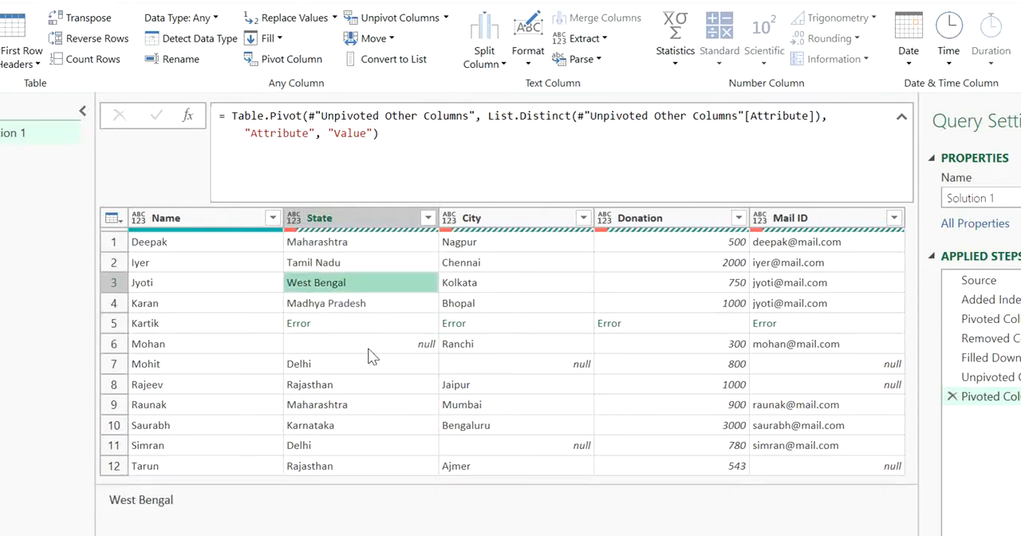
Inspect the error cells across row 5 of the pivoted table against the donor name in that row.
{"action": "key", "text": "Down"}
{"action": "key", "text": "Down"}
{"action": "key", "text": "Left"}
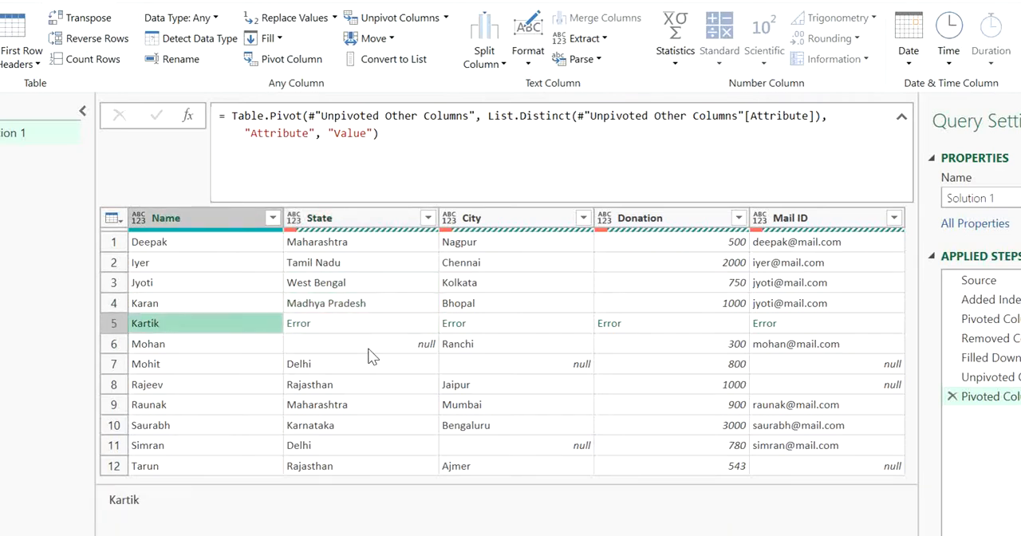
{"action": "key", "text": "Right"}
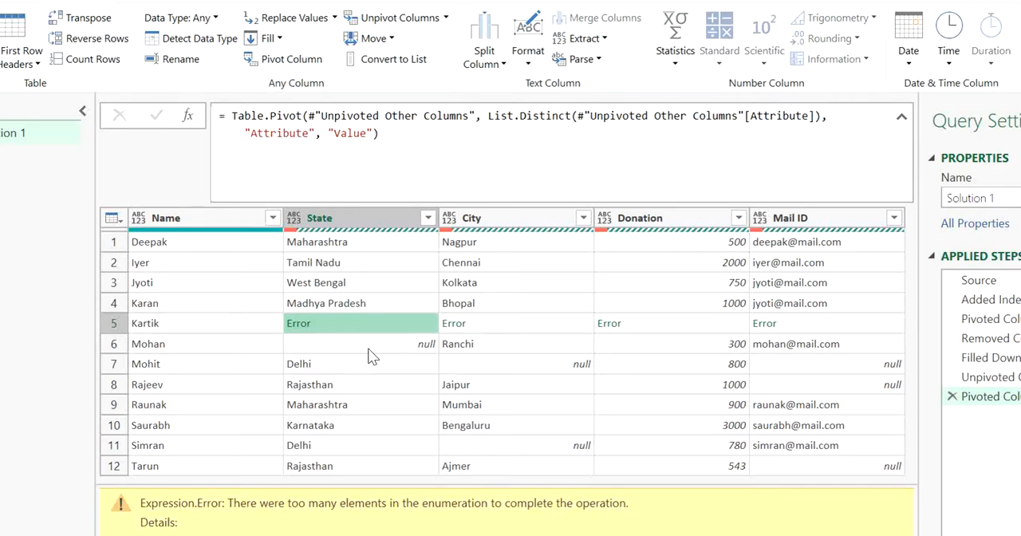
{"action": "key", "text": "Right"}
{"action": "key", "text": "Right"}
{"action": "key", "text": "Right"}
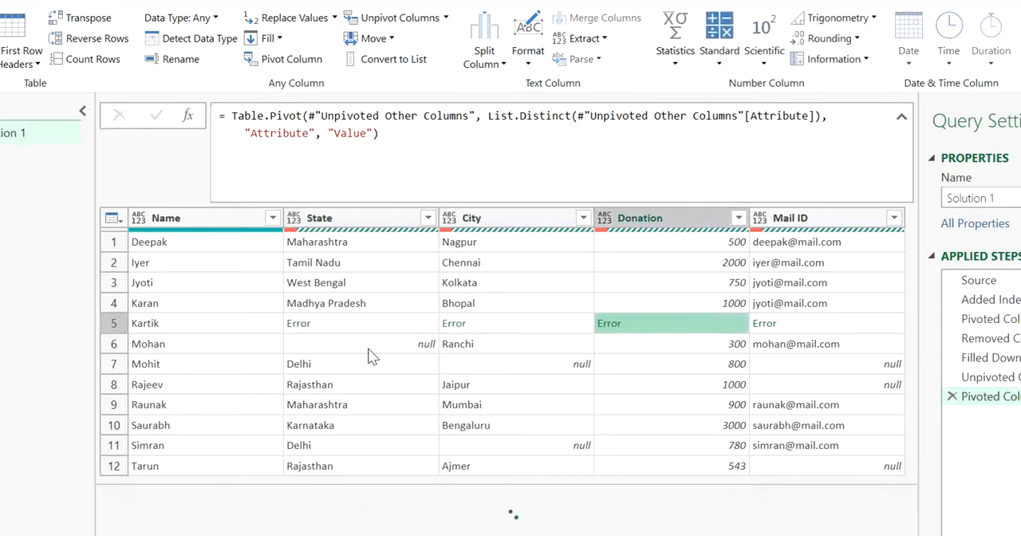
{"action": "key", "text": "Left"}
{"action": "key", "text": "Left"}
{"action": "key", "text": "Left"}
{"action": "key", "text": "Left"}
{"action": "key", "text": "Right"}
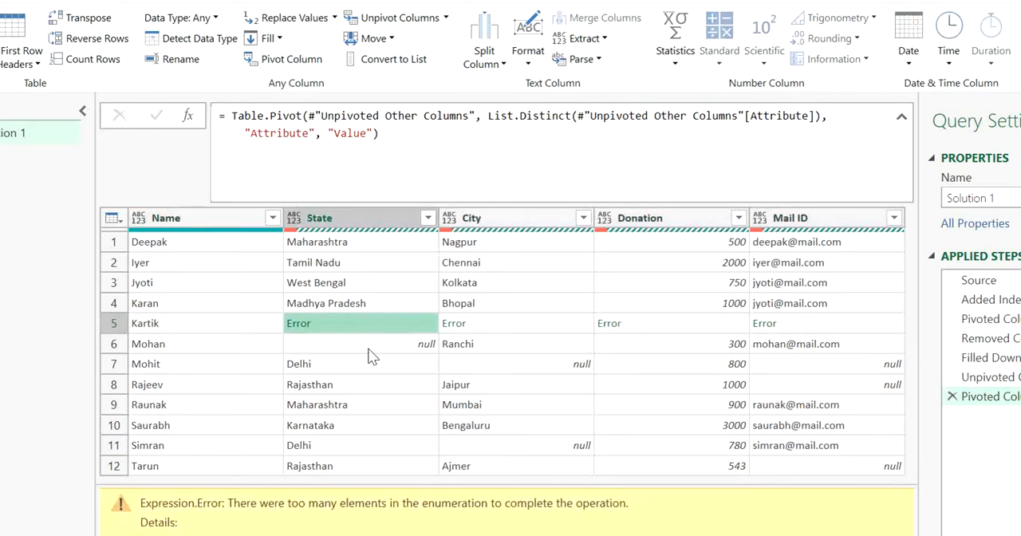
{"action": "key", "text": "Left"}
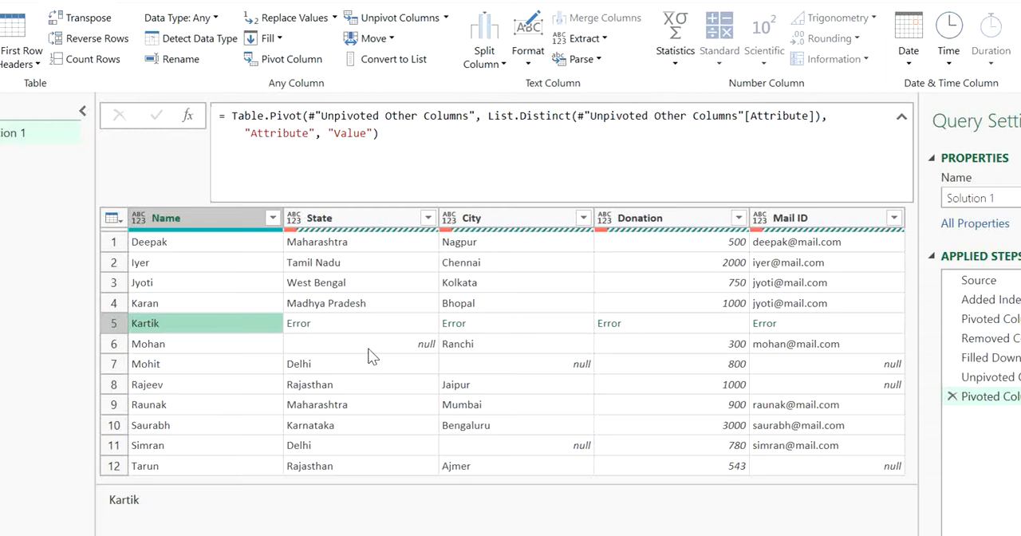
Return to the unpivoted step and compare rows 10 to 13 with rows 43 to 46 to examine the repeated donor name.
{"action": "left_click", "coordinate": [1006, 378]}
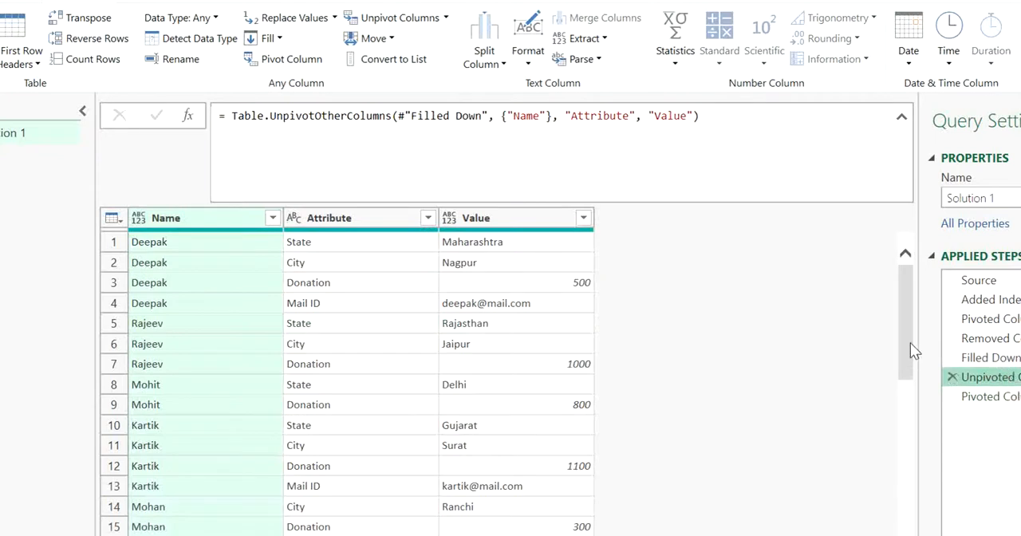
{"action": "left_click_drag", "start_coordinate": [904, 336], "coordinate": [905, 365]}
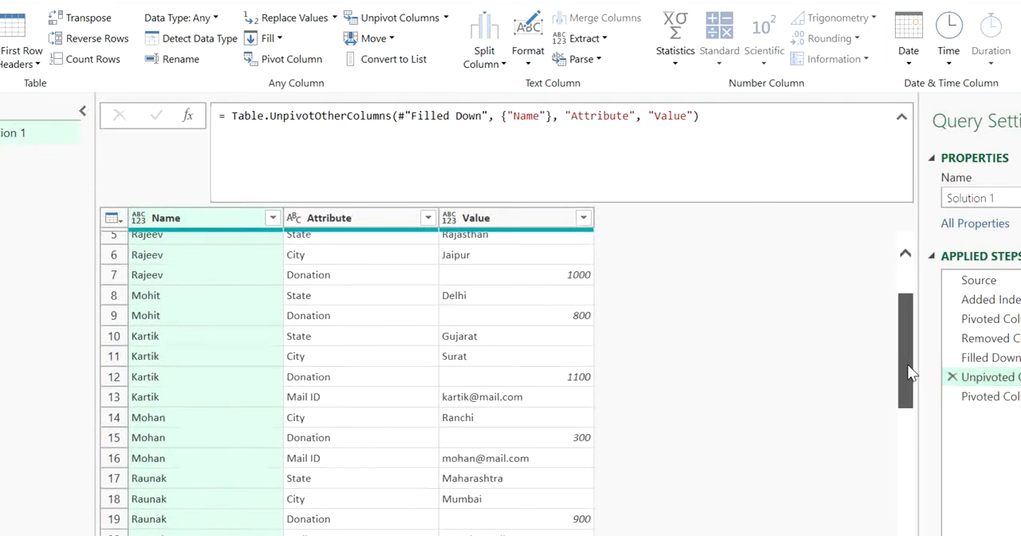
{"action": "left_click", "coordinate": [264, 361]}
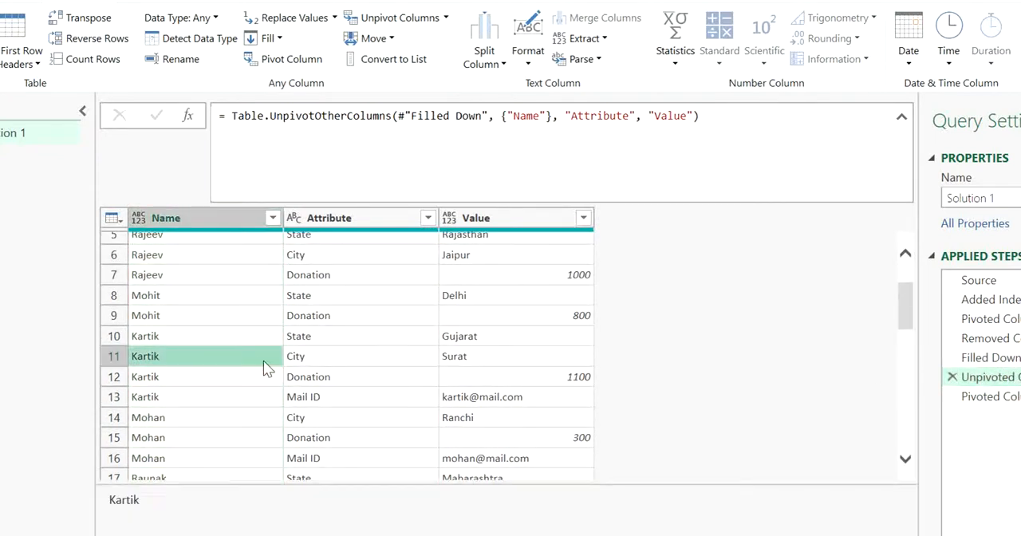
{"action": "left_click", "coordinate": [226, 343]}
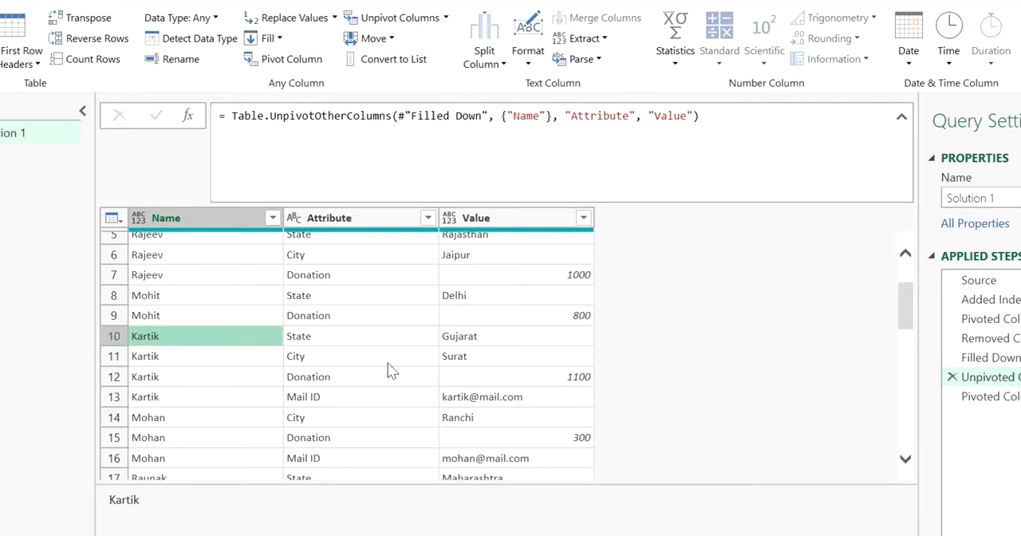
{"action": "left_click_drag", "start_coordinate": [899, 311], "coordinate": [914, 457]}
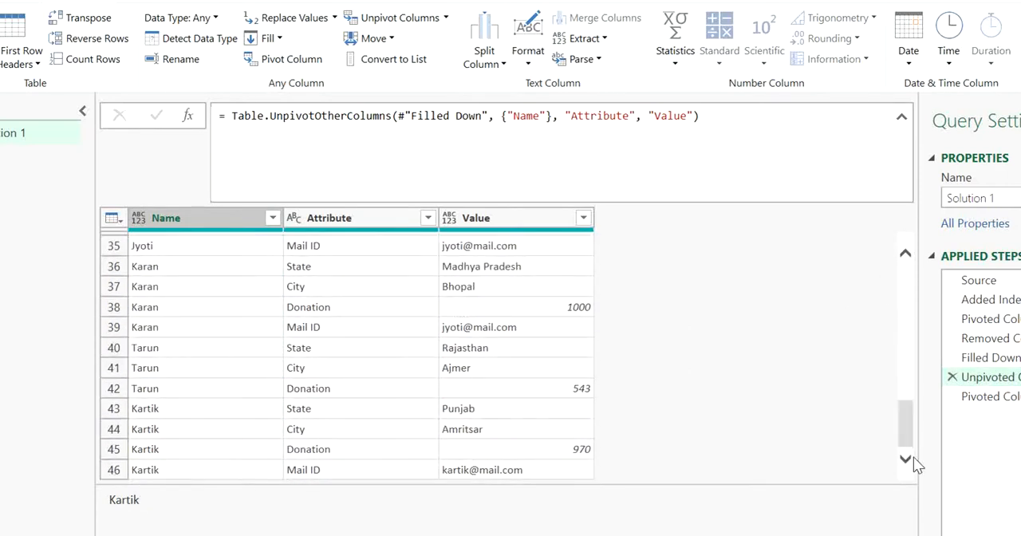
{"action": "left_click", "coordinate": [203, 390]}
{"action": "left_click", "coordinate": [202, 408]}
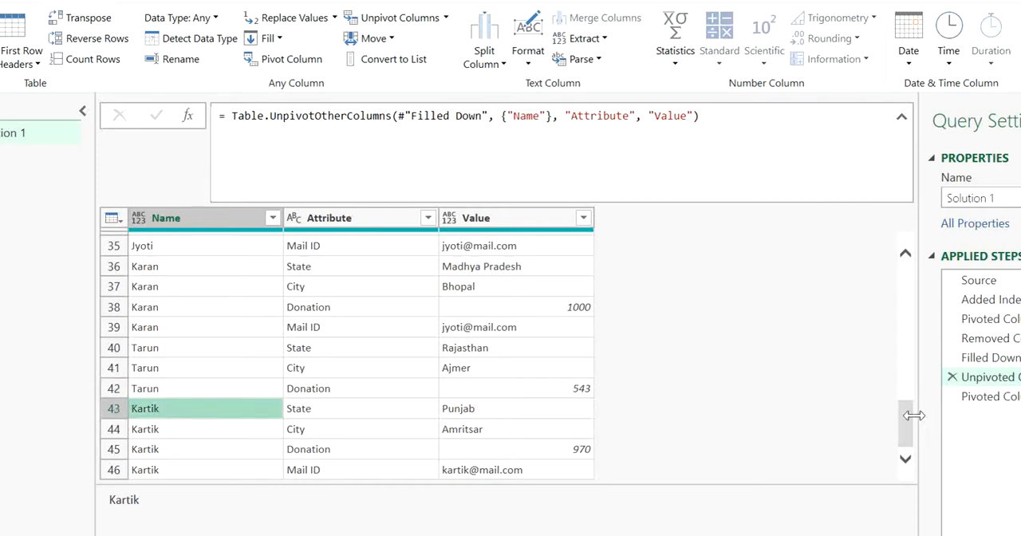
{"action": "left_click_drag", "start_coordinate": [906, 420], "coordinate": [900, 253]}
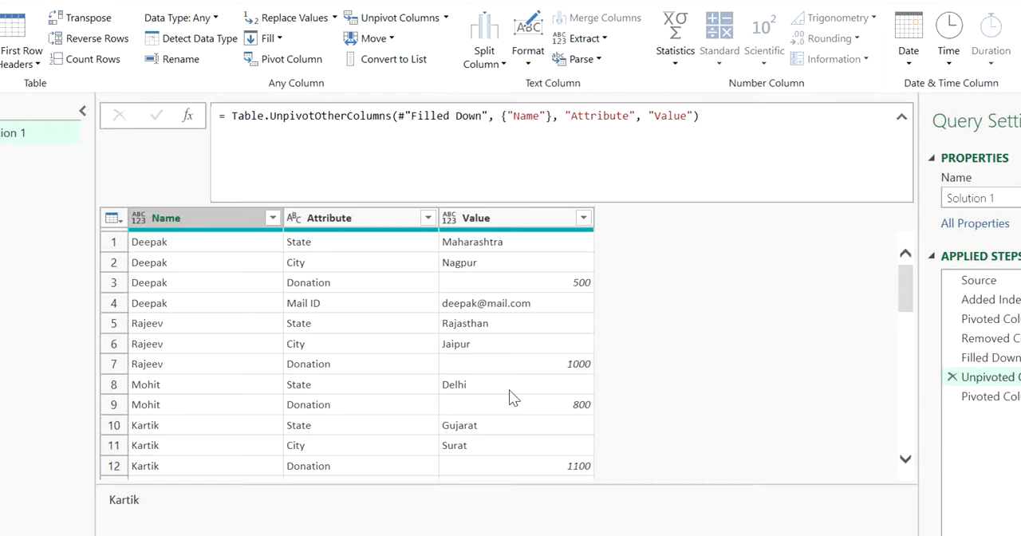
Open the State error in row 5 of the final pivot to read its details, and remove the resulting drill-down step.
{"action": "left_click", "coordinate": [962, 397]}
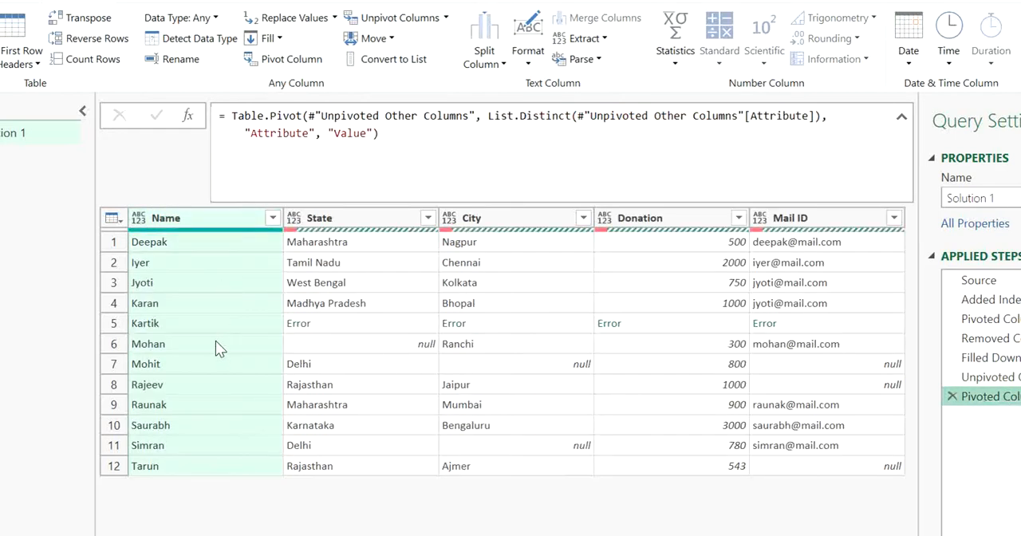
{"action": "left_click", "coordinate": [206, 322]}
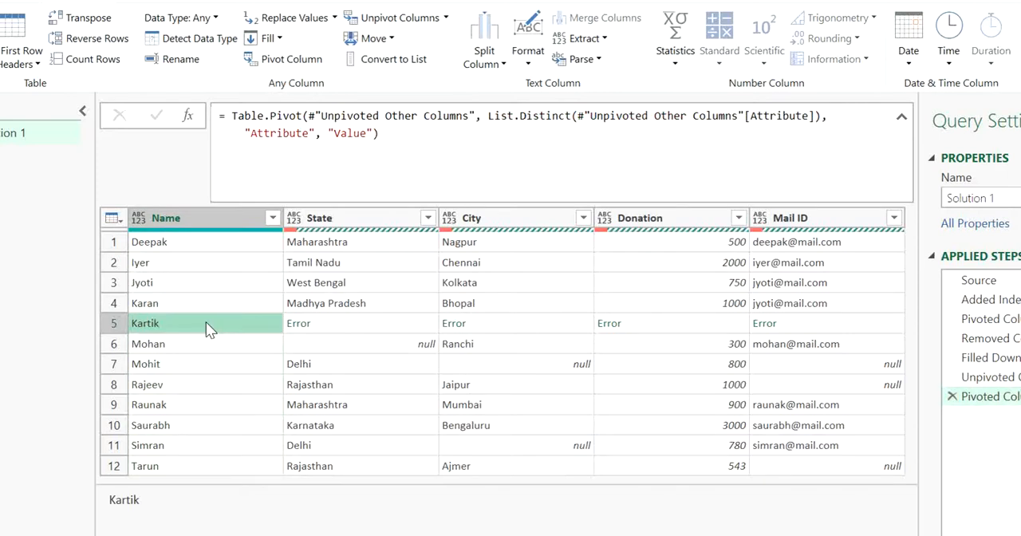
{"action": "left_click", "coordinate": [300, 331]}
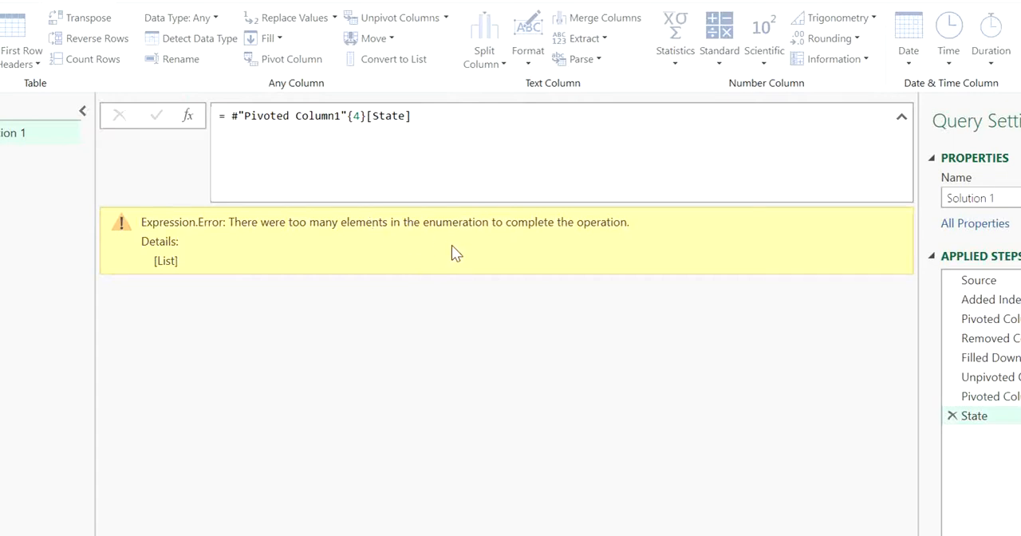
{"action": "left_click", "coordinate": [953, 416]}
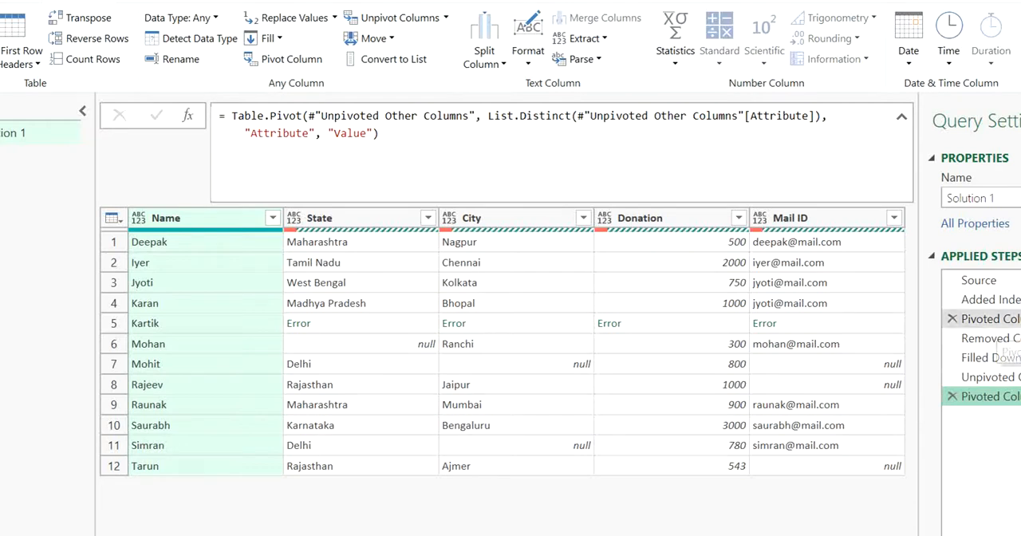
Delete the first pivot step and all steps after it, keeping the query up to the added Ind index column.
{"action": "left_click", "coordinate": [1016, 299]}
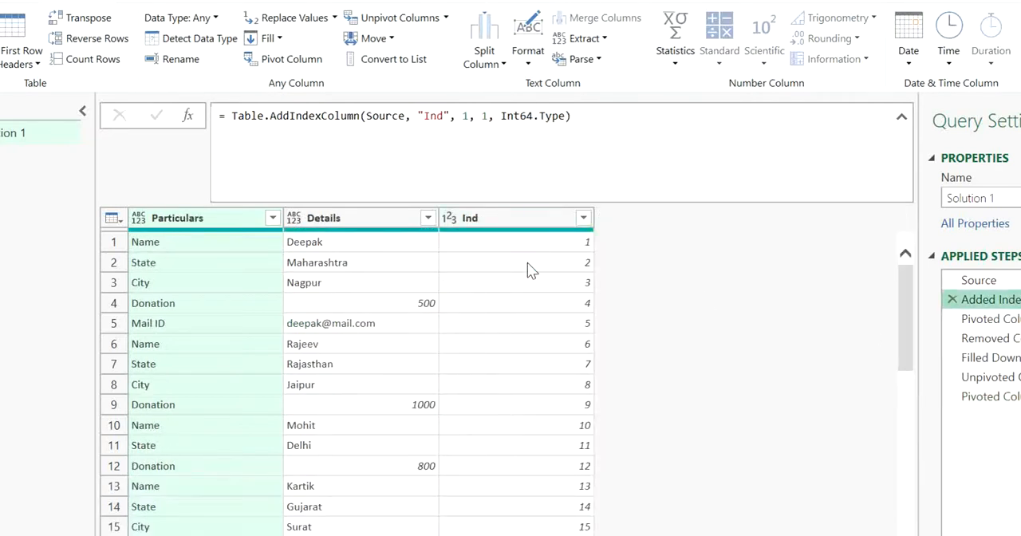
{"action": "left_click", "coordinate": [1014, 319]}
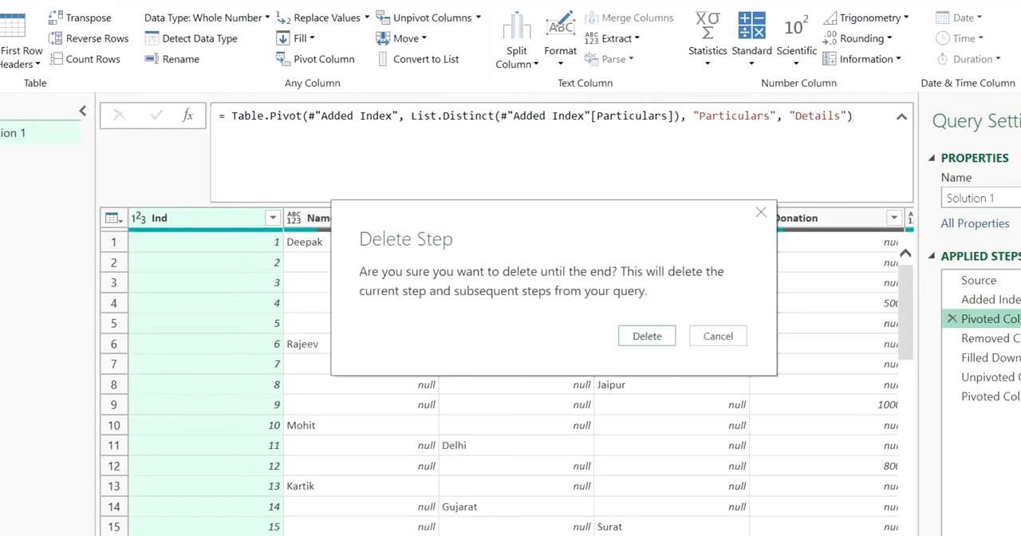
{"action": "left_click", "coordinate": [630, 340]}
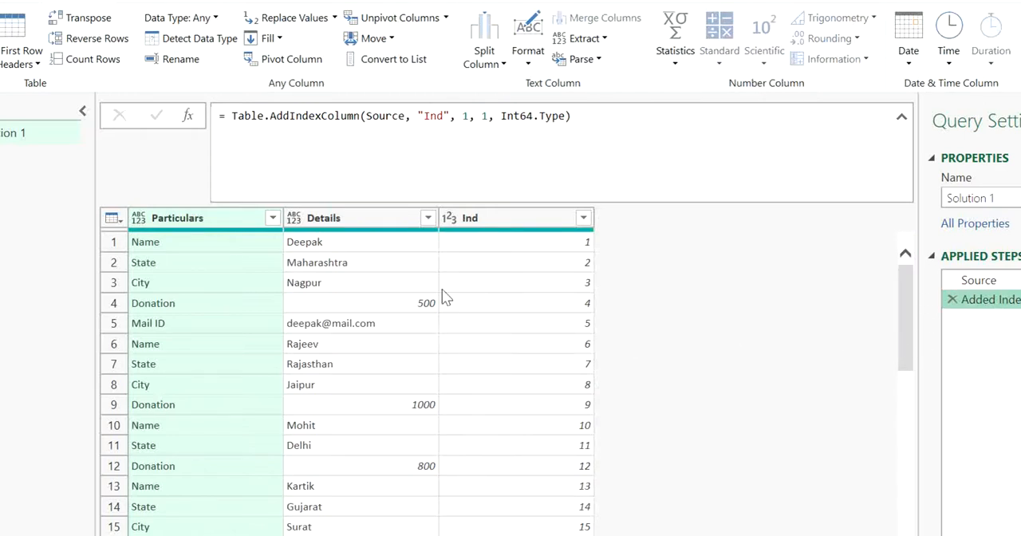
Examine the Details values of the first donor record down to the next Name row, and look through the last records.
{"action": "left_click", "coordinate": [367, 242]}
{"action": "left_click", "coordinate": [367, 264]}
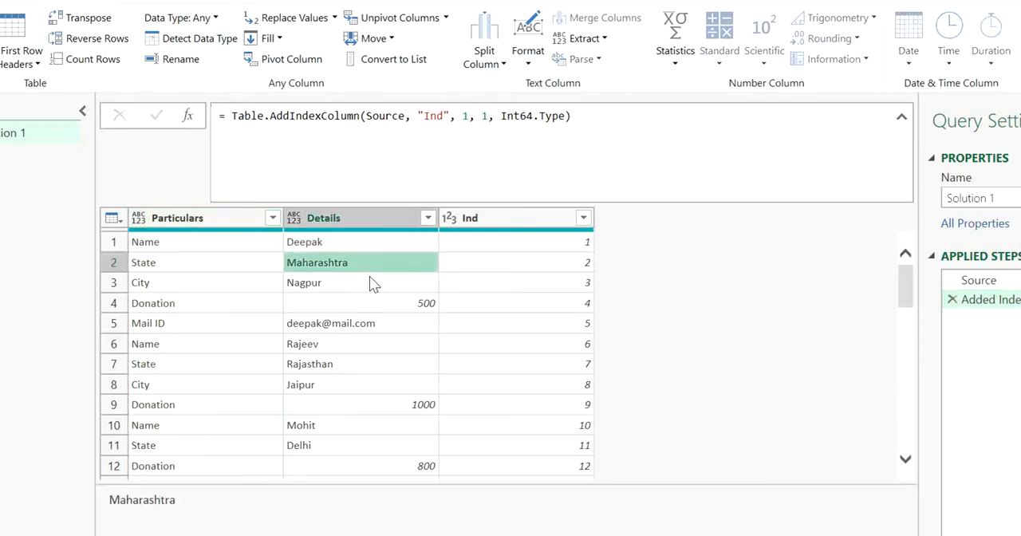
{"action": "left_click", "coordinate": [316, 244]}
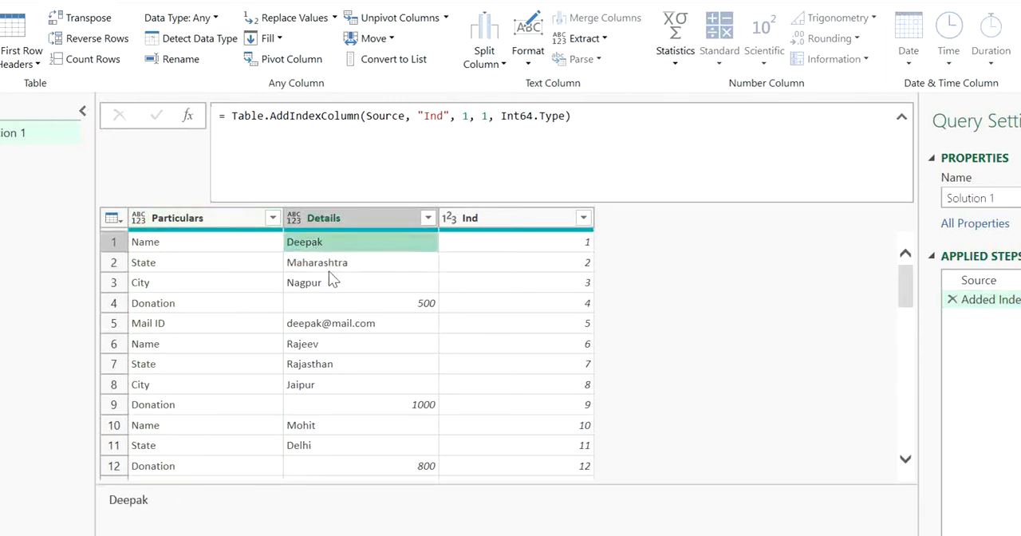
{"action": "left_click", "coordinate": [328, 271]}
{"action": "left_click", "coordinate": [329, 275]}
{"action": "left_click", "coordinate": [324, 246]}
{"action": "key", "text": "Down"}
{"action": "key", "text": "Down"}
{"action": "key", "text": "Down"}
{"action": "key", "text": "Down"}
{"action": "key", "text": "Down"}
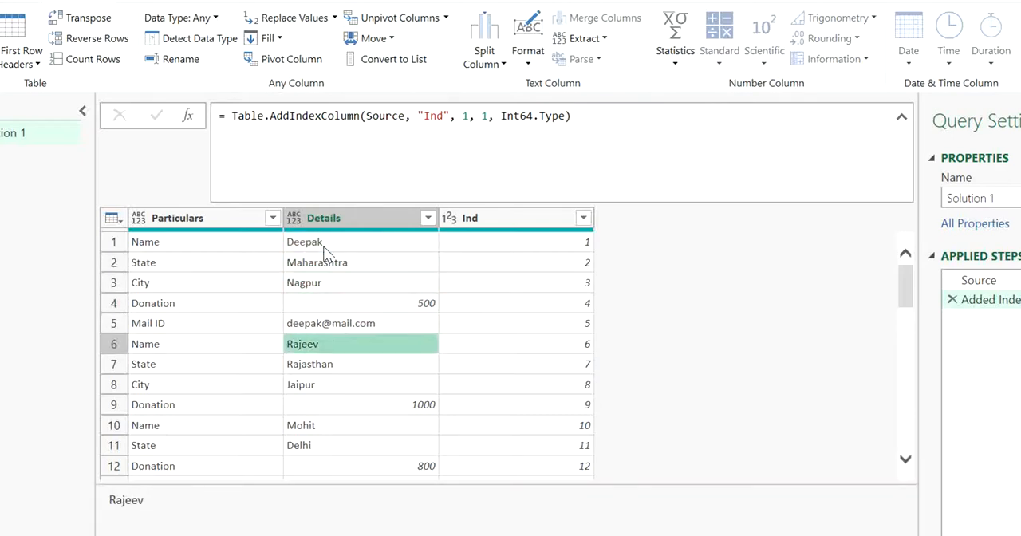
{"action": "left_click_drag", "start_coordinate": [907, 295], "coordinate": [908, 419]}
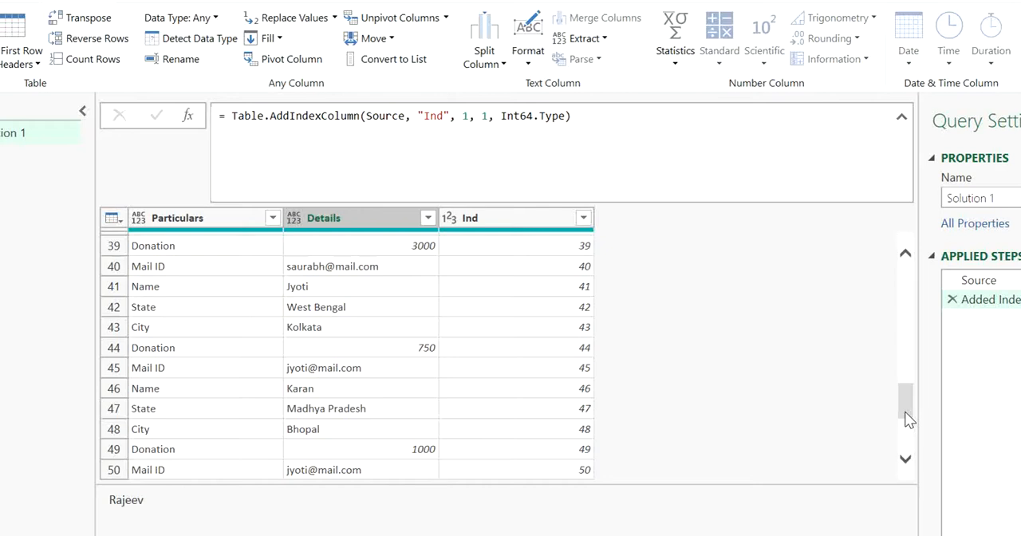
{"action": "left_click_drag", "start_coordinate": [908, 420], "coordinate": [900, 281]}
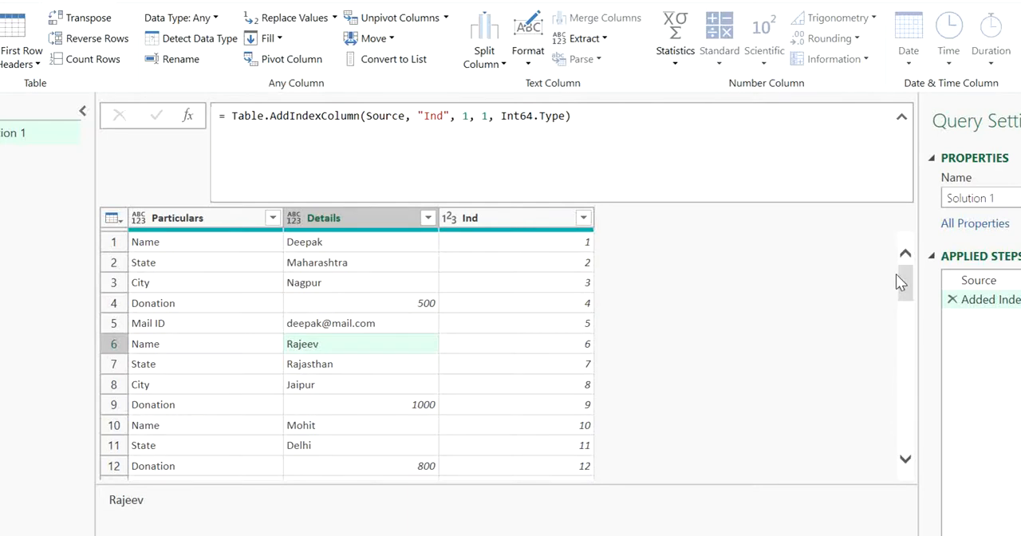
{"action": "left_click", "coordinate": [415, 311]}
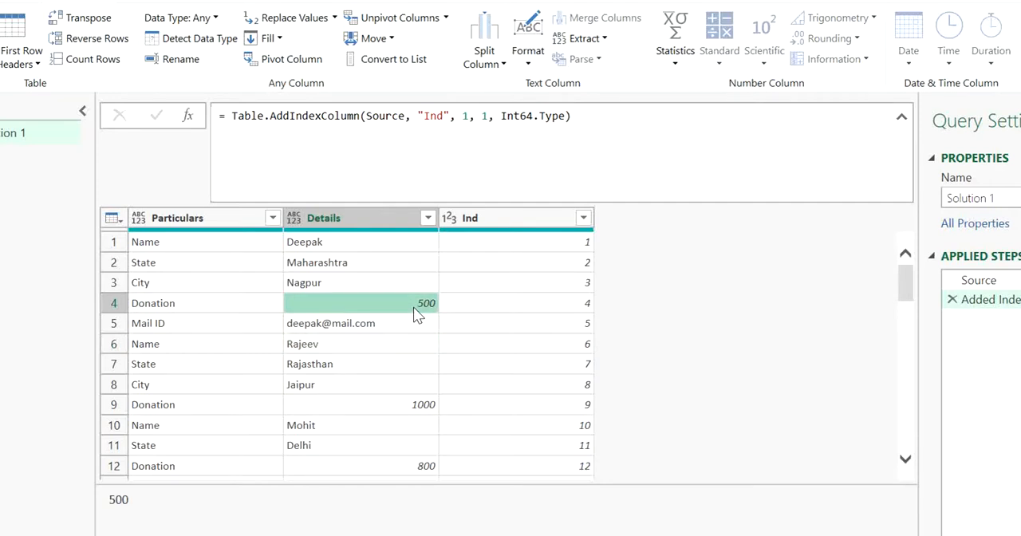
{"action": "left_click", "coordinate": [303, 270]}
{"action": "left_click", "coordinate": [171, 218]}
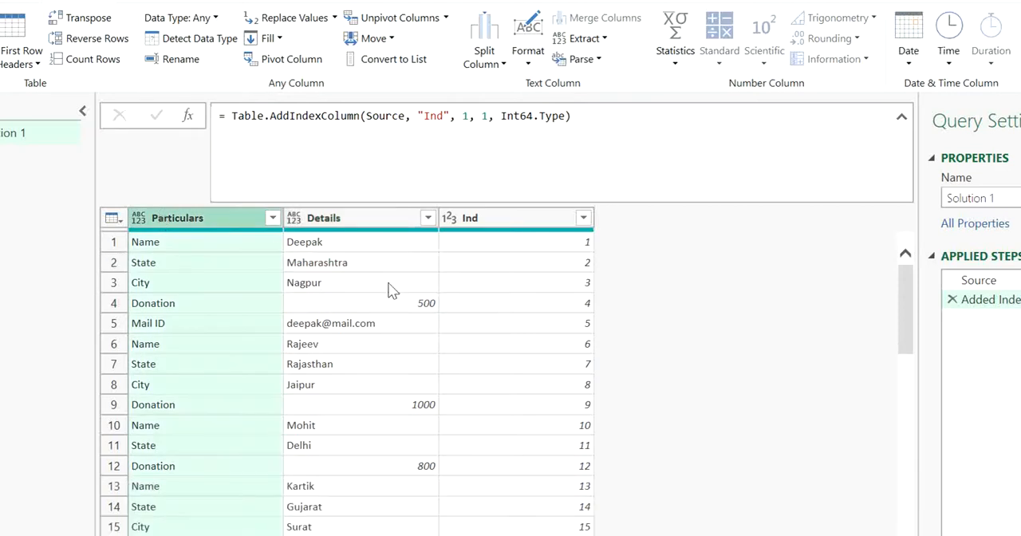
{"action": "left_click", "coordinate": [392, 285]}
{"action": "left_click", "coordinate": [341, 218]}
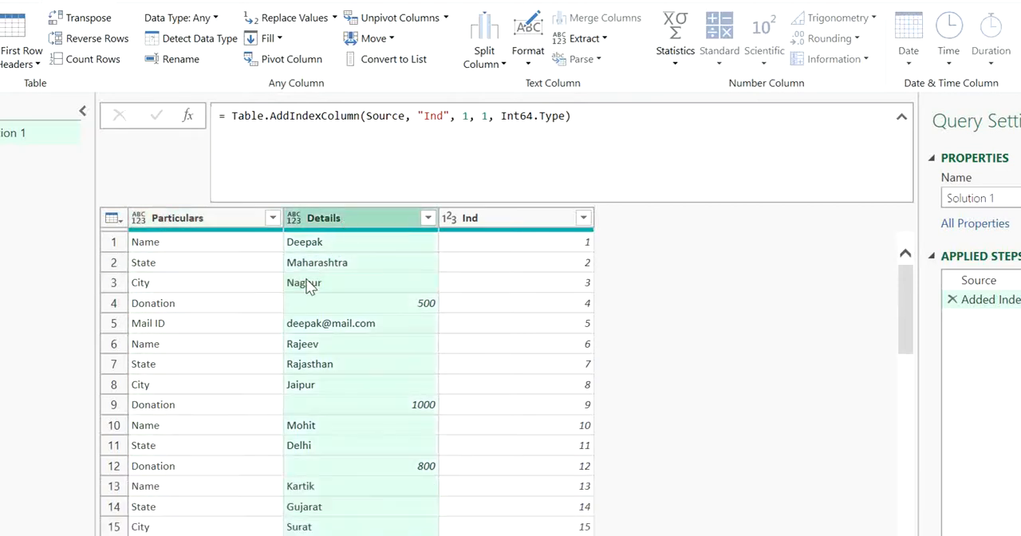
{"action": "left_click", "coordinate": [300, 283]}
{"action": "left_click", "coordinate": [234, 239]}
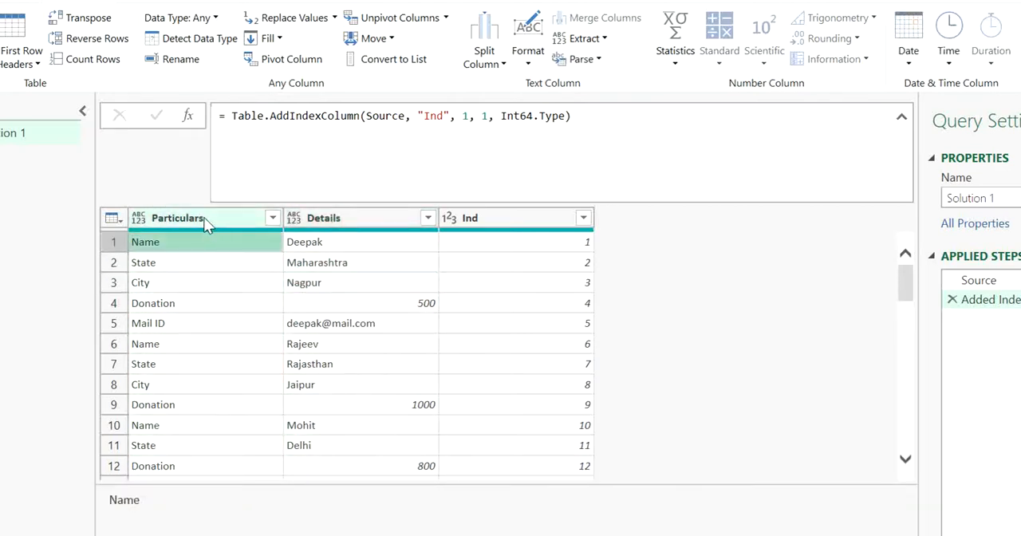
Group the table by Particulars, with a new column named Grp that uses the All Rows operation.
{"action": "left_click", "coordinate": [206, 221]}
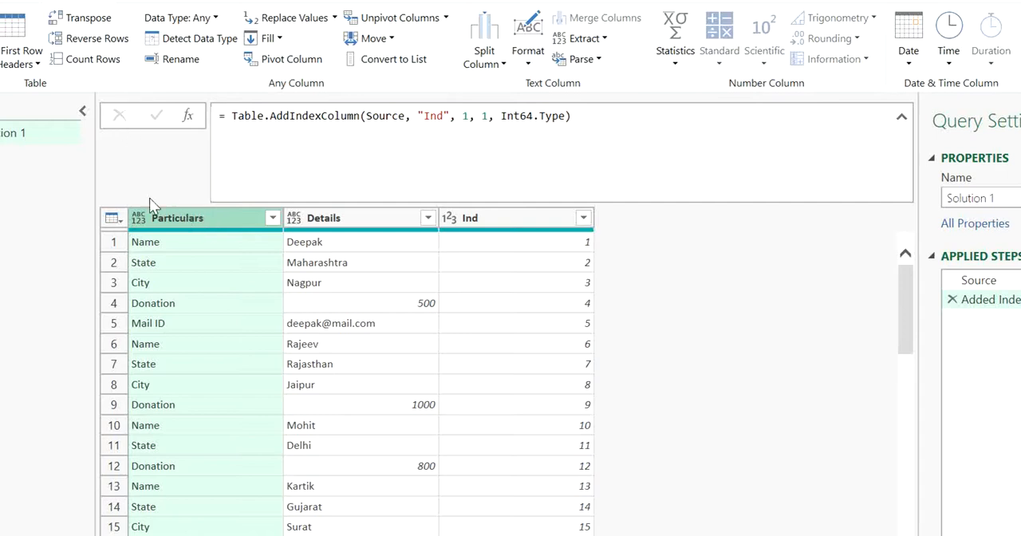
{"action": "left_click", "coordinate": [2, 36]}
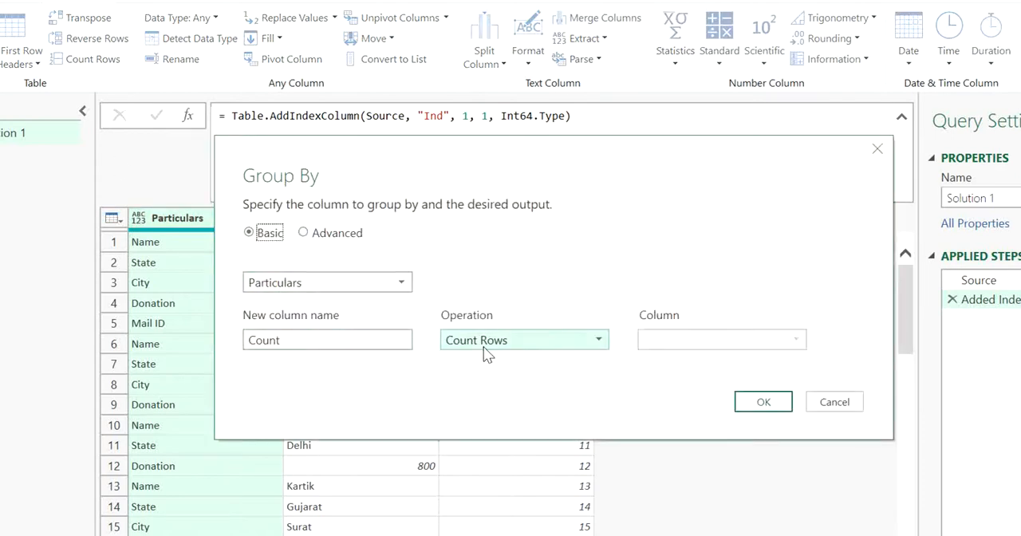
{"action": "double_click", "coordinate": [384, 340]}
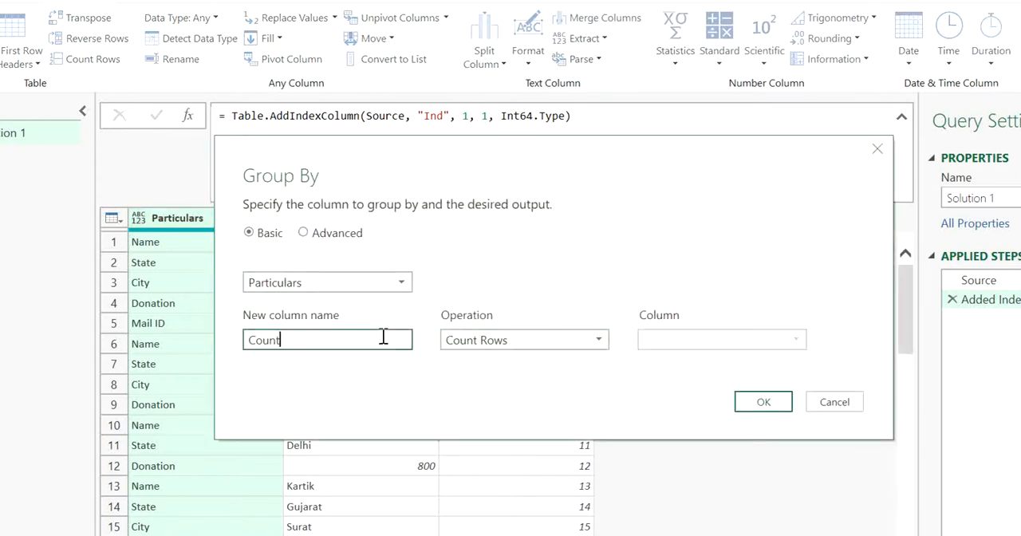
{"action": "type", "text": "Grp"}
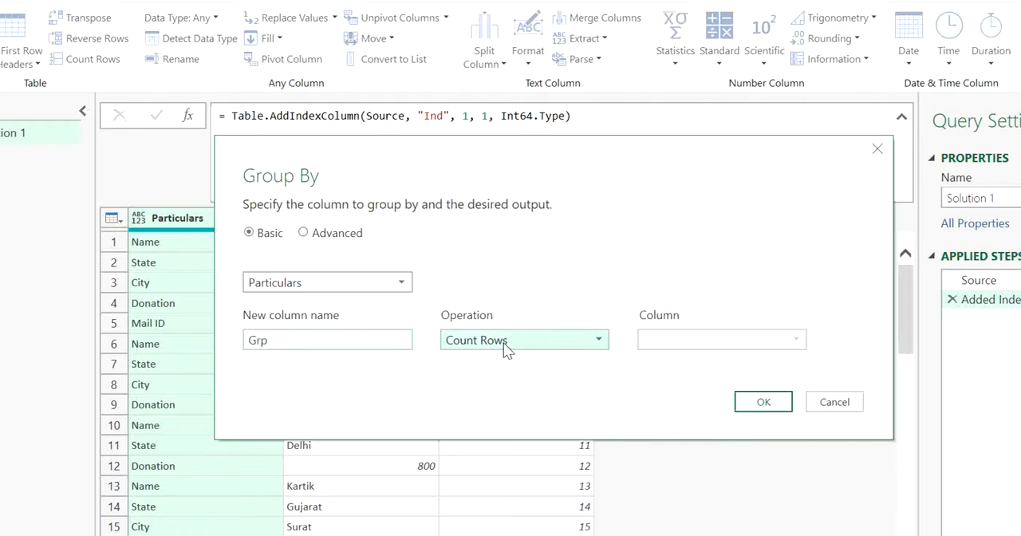
{"action": "left_click", "coordinate": [547, 340]}
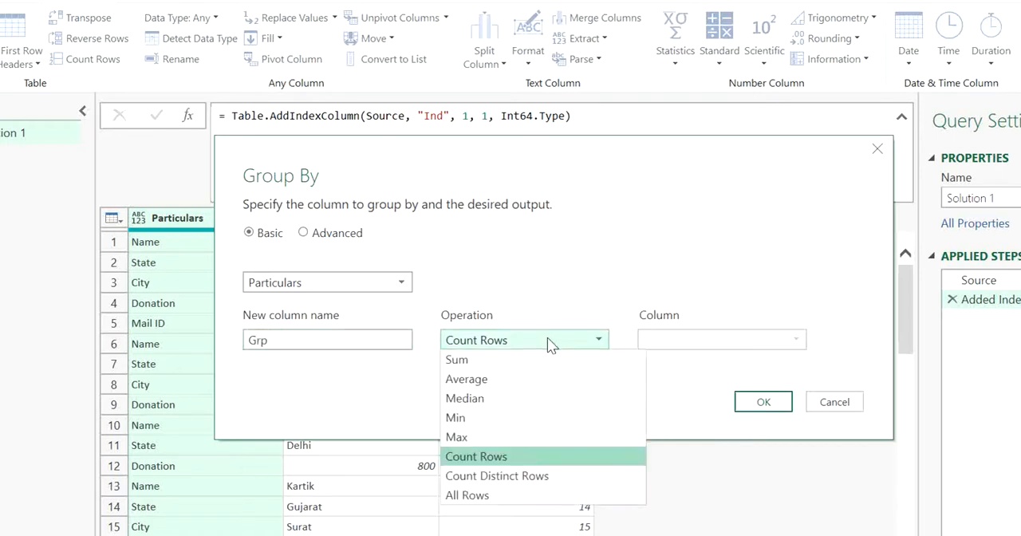
{"action": "left_click", "coordinate": [511, 495]}
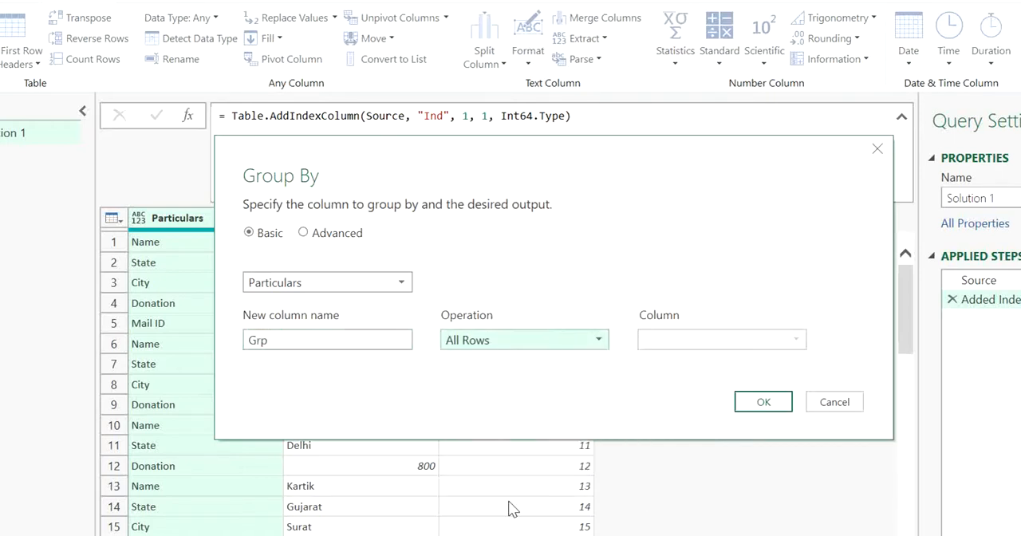
{"action": "left_click", "coordinate": [775, 412]}
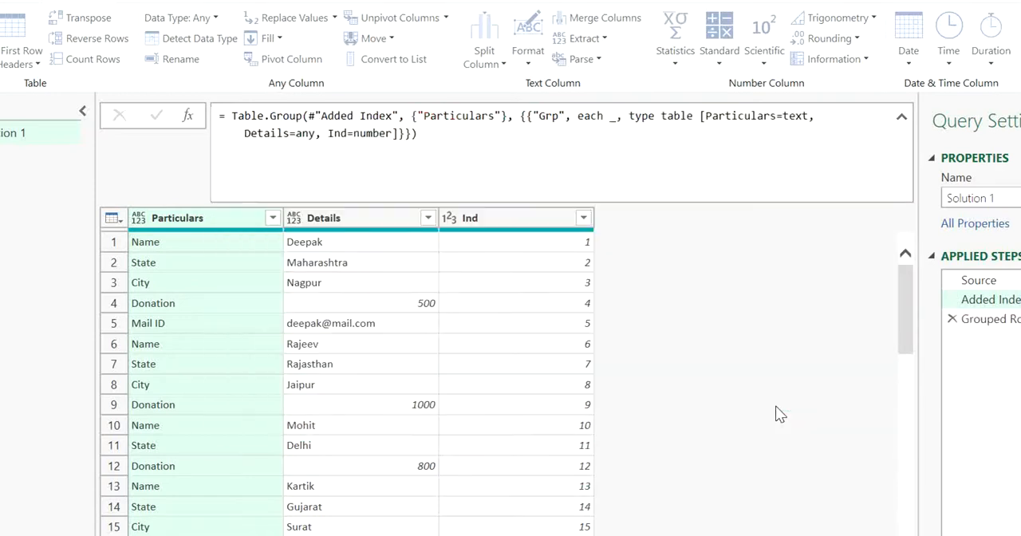
Preview the nested tables in the Grp column for the Name, State, Donation and Mail ID groups.
{"action": "left_click", "coordinate": [189, 247]}
{"action": "left_click", "coordinate": [356, 243]}
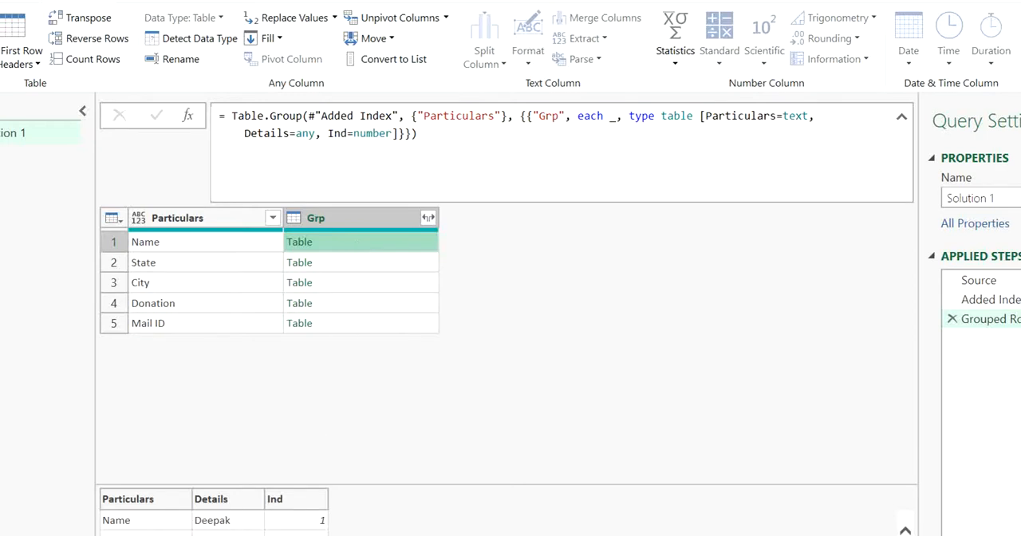
{"action": "scroll", "coordinate": [213, 523], "scroll_direction": "down", "scroll_amount": 2}
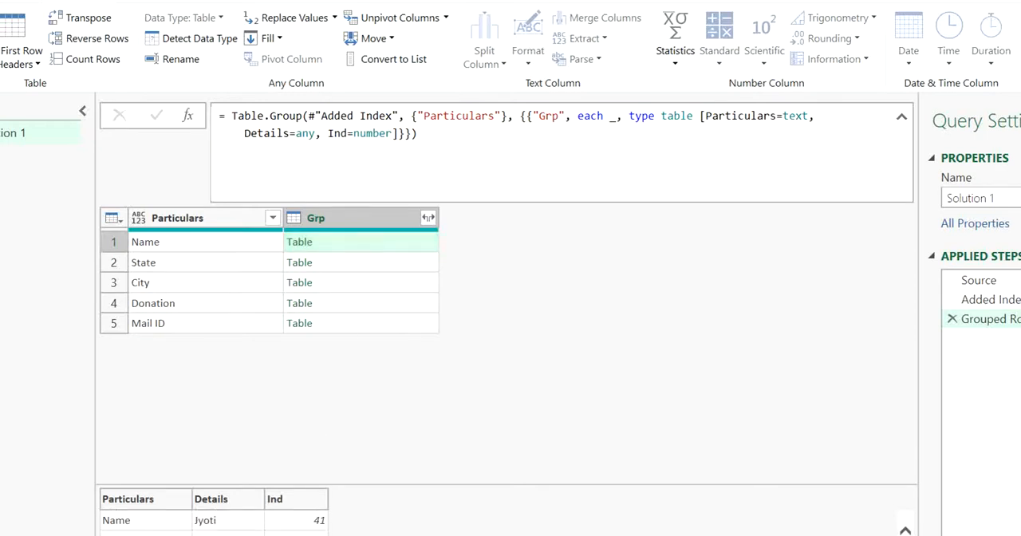
{"action": "scroll", "coordinate": [213, 520], "scroll_direction": "up", "scroll_amount": 2}
{"action": "scroll", "coordinate": [214, 520], "scroll_direction": "down", "scroll_amount": 2}
{"action": "scroll", "coordinate": [214, 520], "scroll_direction": "up", "scroll_amount": 2}
{"action": "left_click", "coordinate": [338, 265]}
{"action": "left_click", "coordinate": [353, 303]}
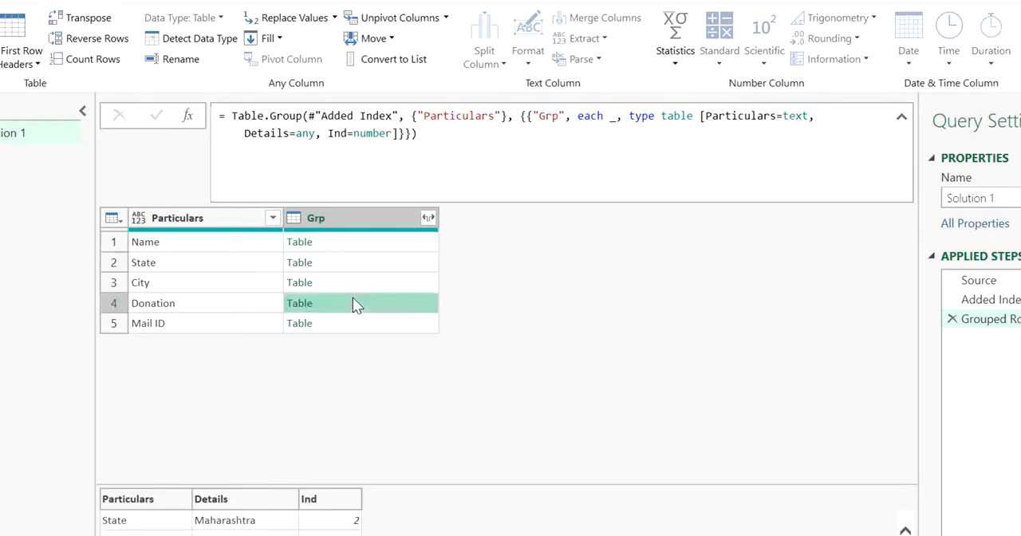
{"action": "left_click", "coordinate": [354, 324]}
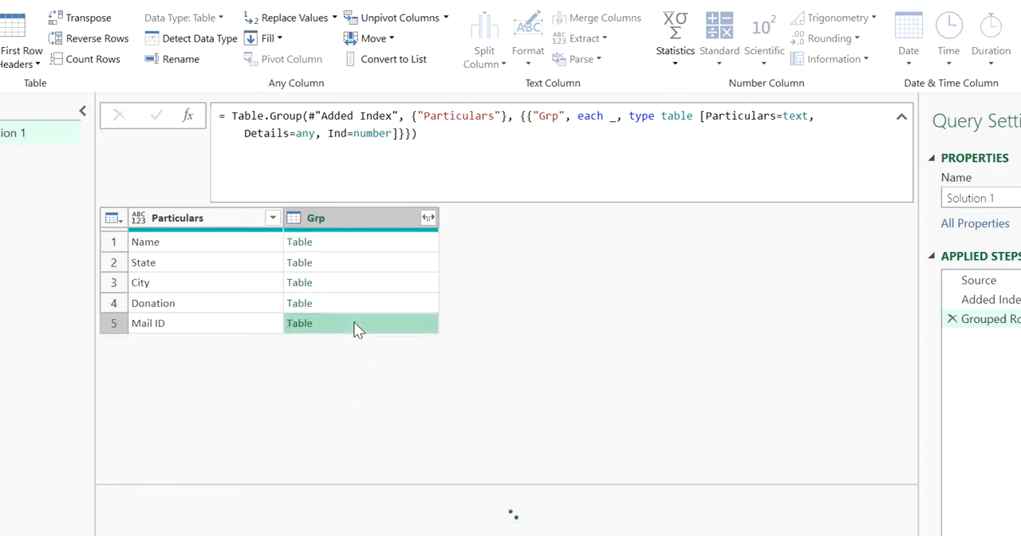
{"action": "left_click", "coordinate": [349, 270]}
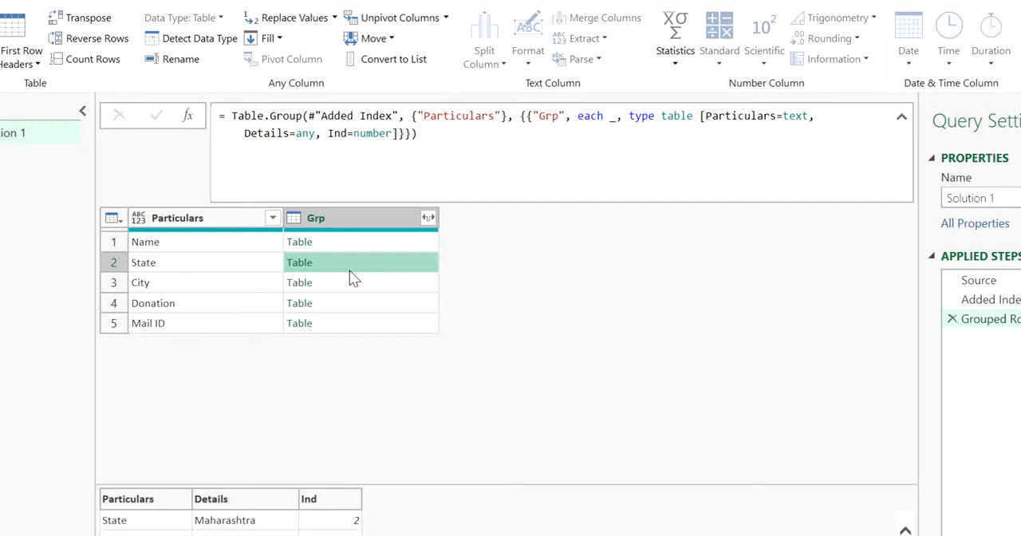
{"action": "left_click", "coordinate": [340, 213]}
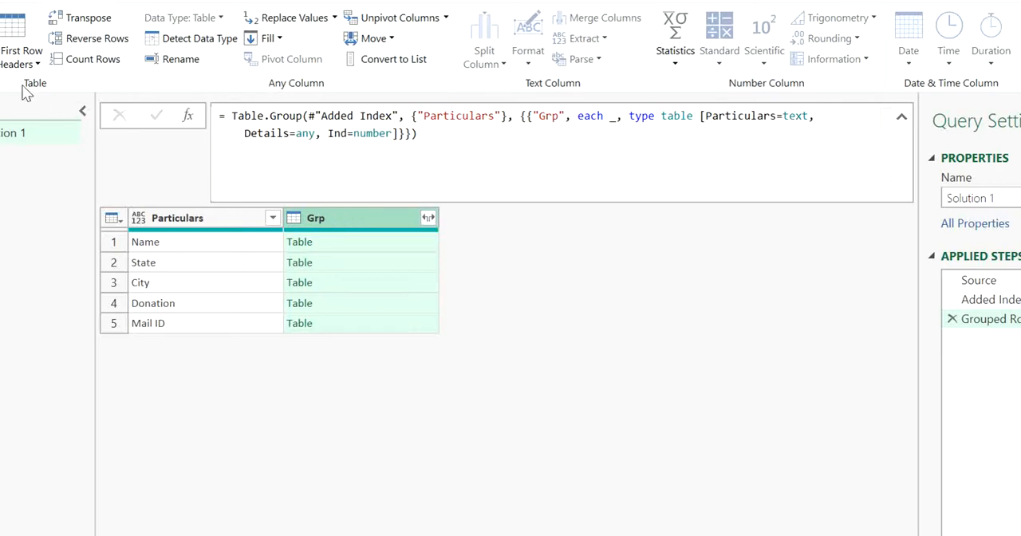
Start a custom column on the grouped table and name it Unique.
{"action": "left_click", "coordinate": [138, 3]}
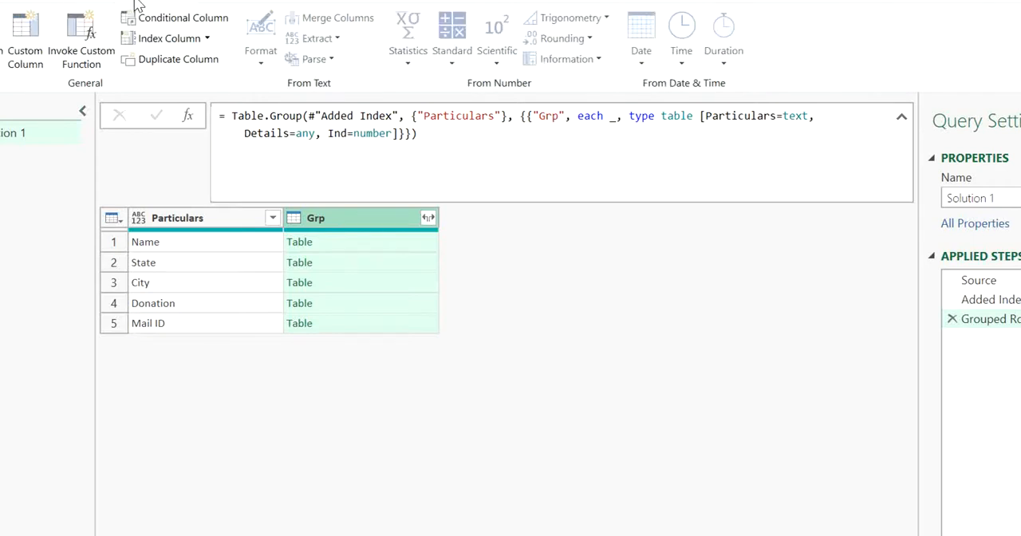
{"action": "left_click", "coordinate": [46, 70]}
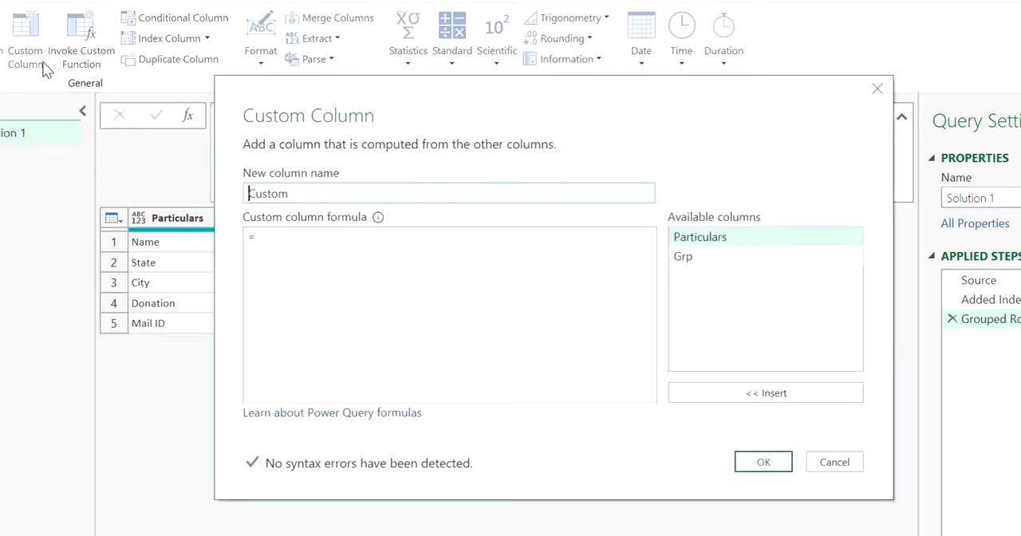
{"action": "double_click", "coordinate": [315, 199]}
{"action": "type", "text": "Unique"}
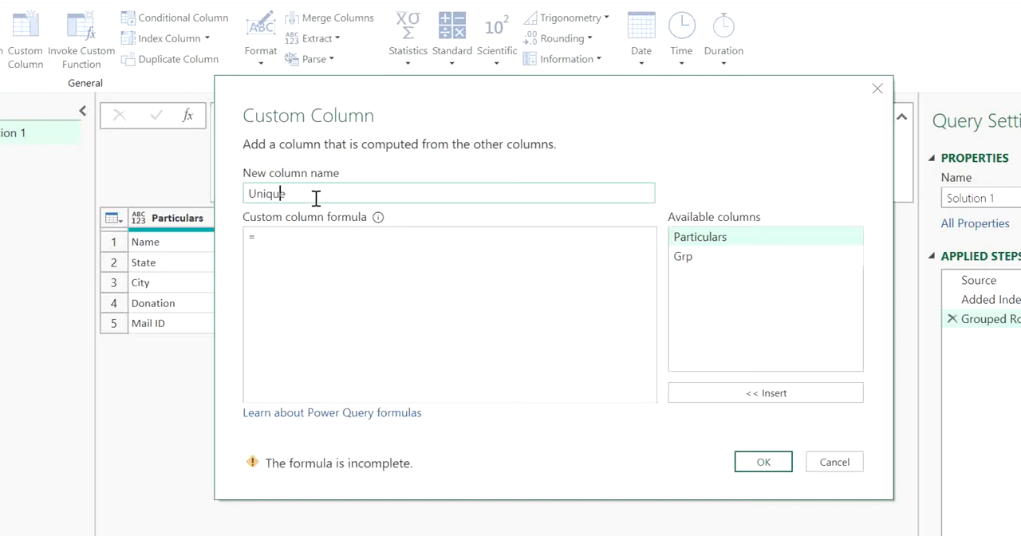
Insert the Table.AddIndexColumn function into the Unique column's formula.
{"action": "left_click", "coordinate": [331, 237]}
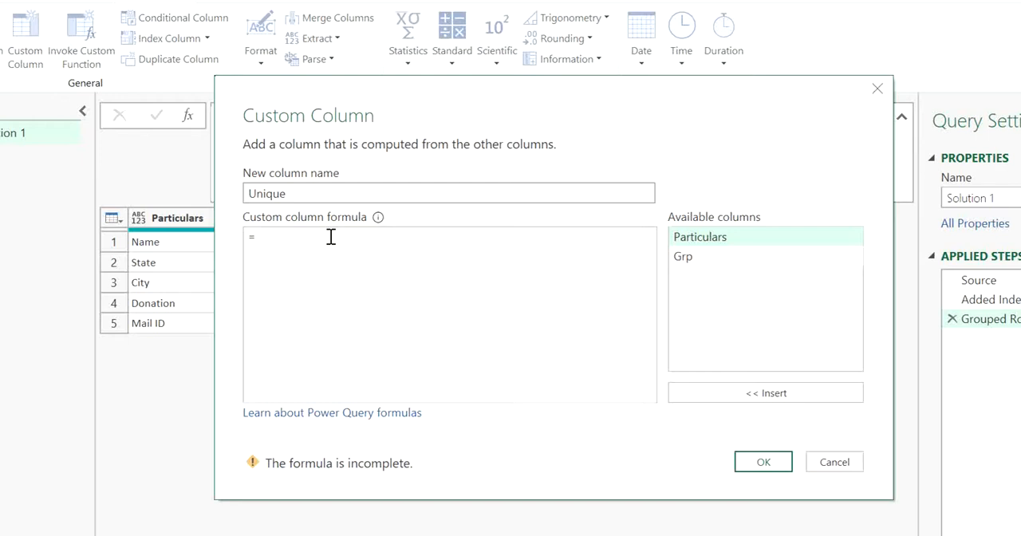
{"action": "type", "text": "Inde"}
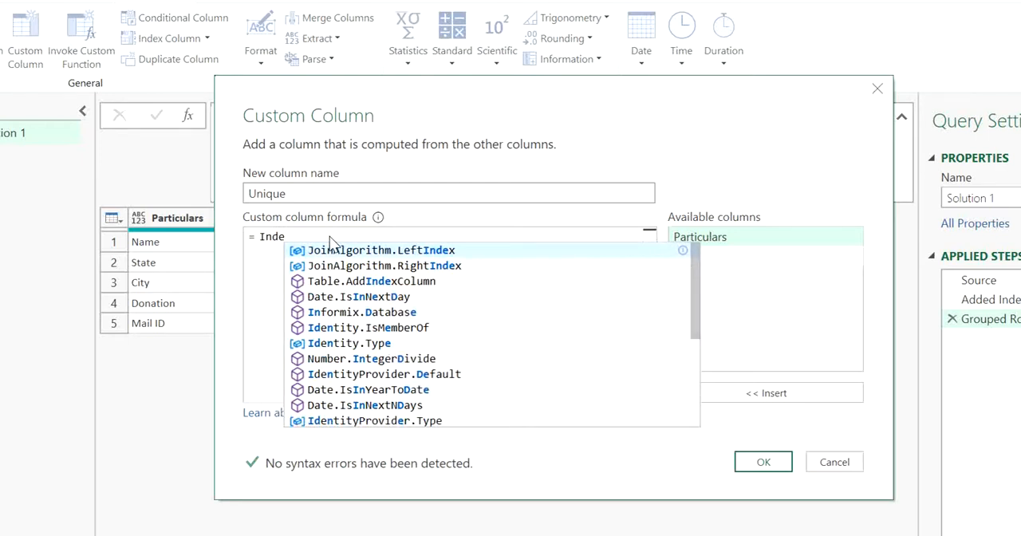
{"action": "type", "text": "x"}
{"action": "key", "text": "Down"}
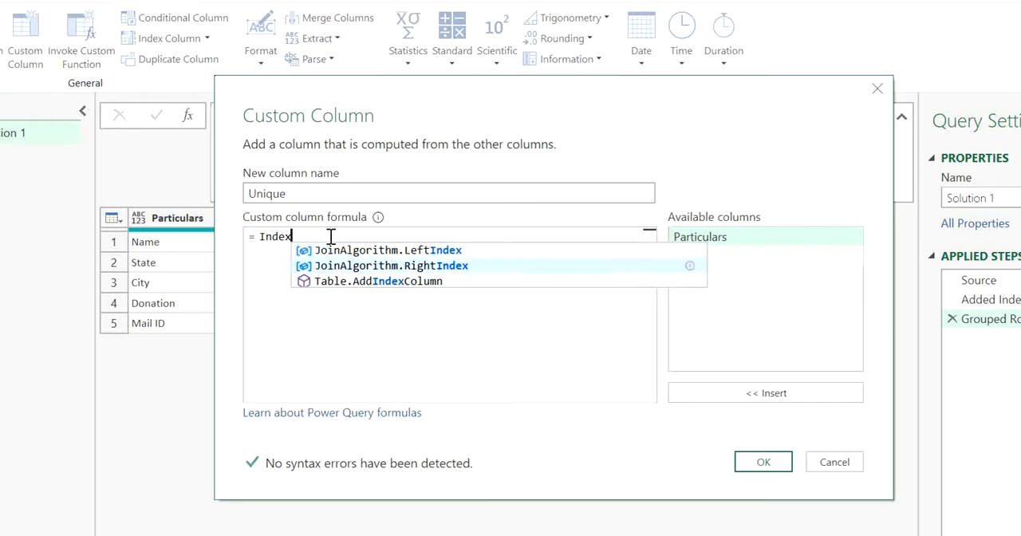
{"action": "key", "text": "Up"}
{"action": "key", "text": "Down"}
{"action": "key", "text": "Down"}
{"action": "key", "text": "Up"}
{"action": "key", "text": "Down"}
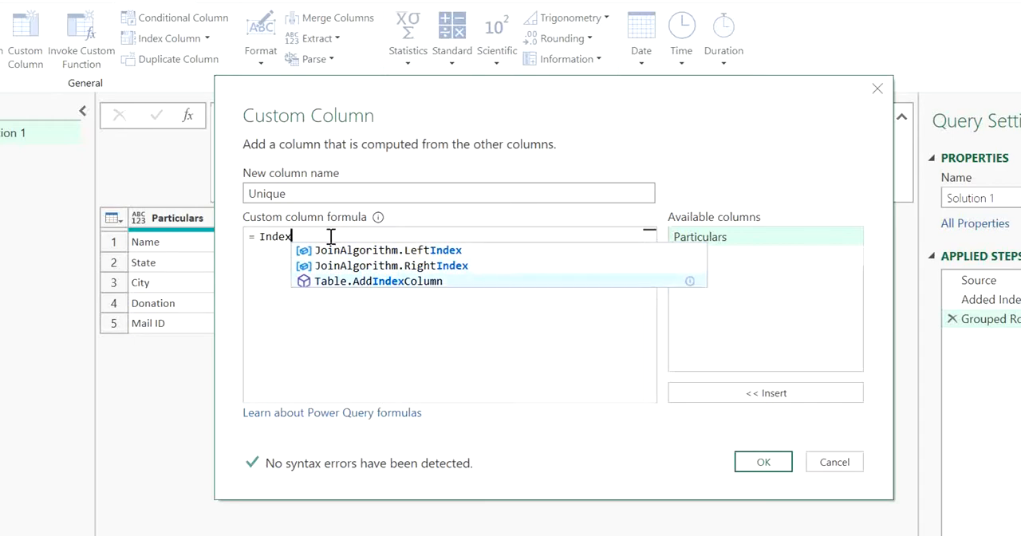
{"action": "key", "text": "Up"}
{"action": "key", "text": "Up"}
{"action": "key", "text": "Down"}
{"action": "key", "text": "Down"}
{"action": "key", "text": "Up"}
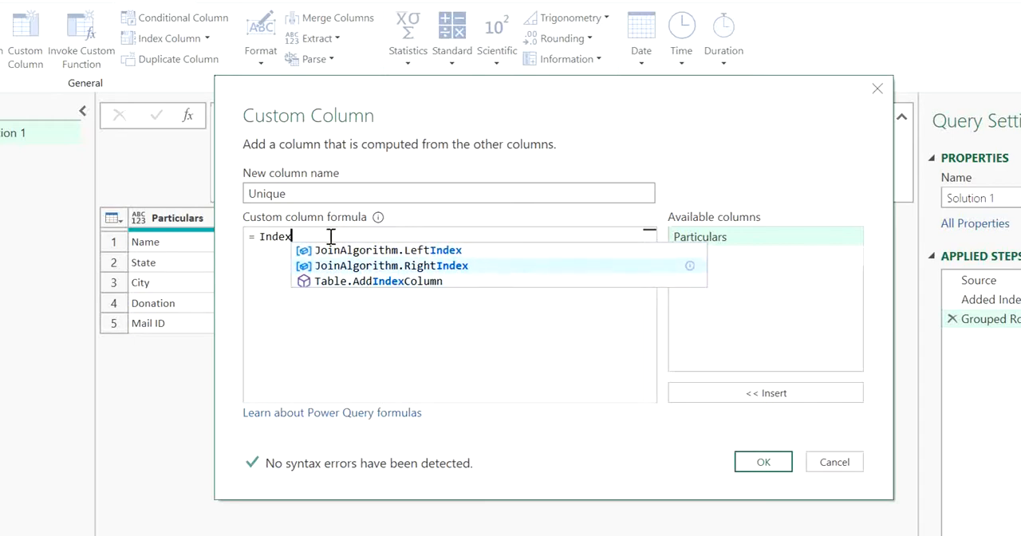
{"action": "key", "text": "Up"}
{"action": "key", "text": "Down"}
{"action": "key", "text": "Down"}
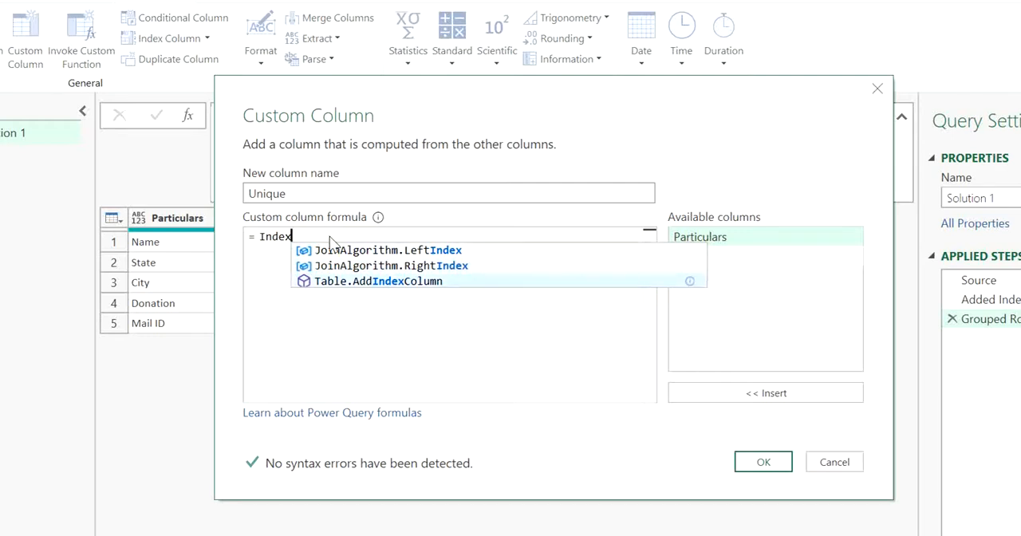
{"action": "key", "text": "Tab"}
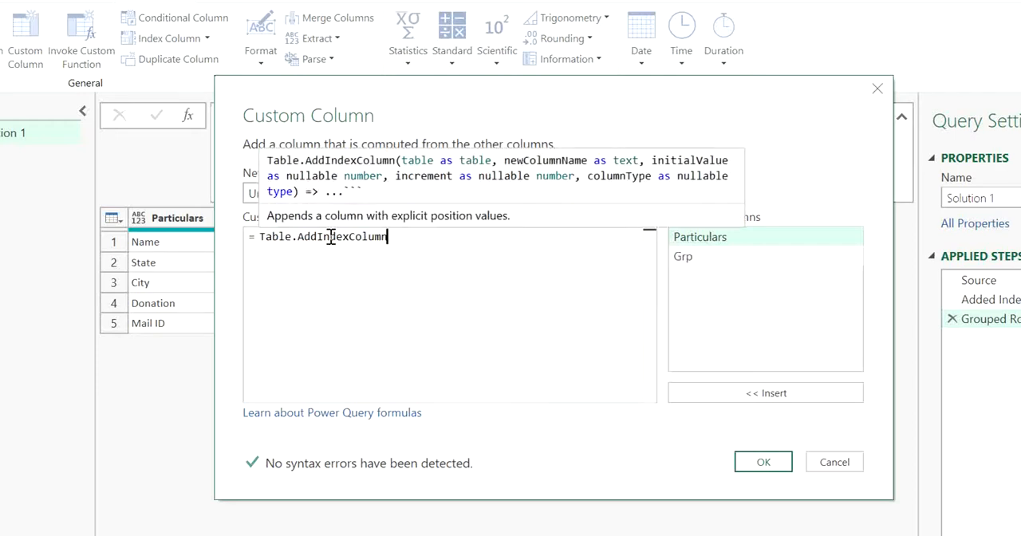
Complete the Unique column's formula as Table.AddIndexColumn([Grp],"No.", 1,1) and create the column.
{"action": "type", "text": "("}
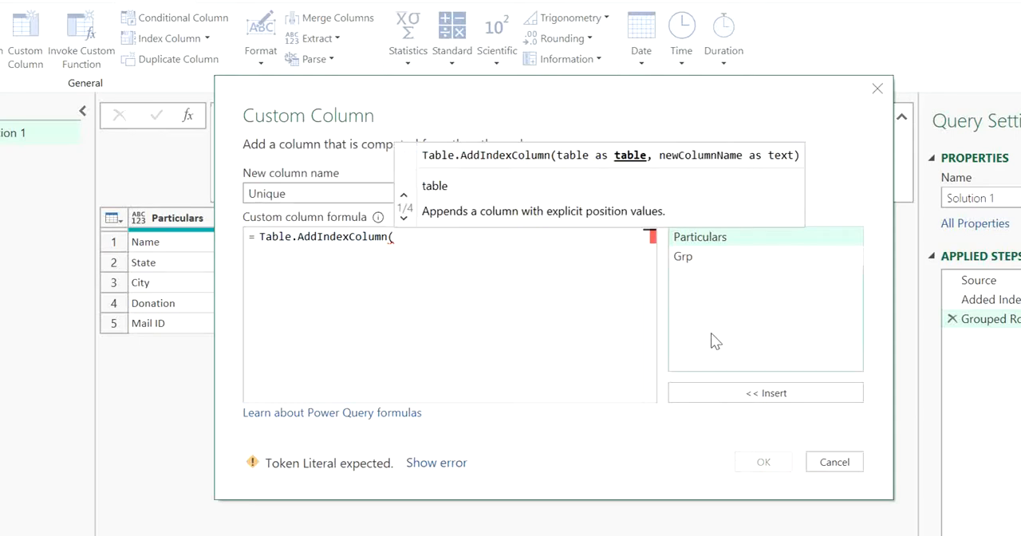
{"action": "double_click", "coordinate": [684, 257]}
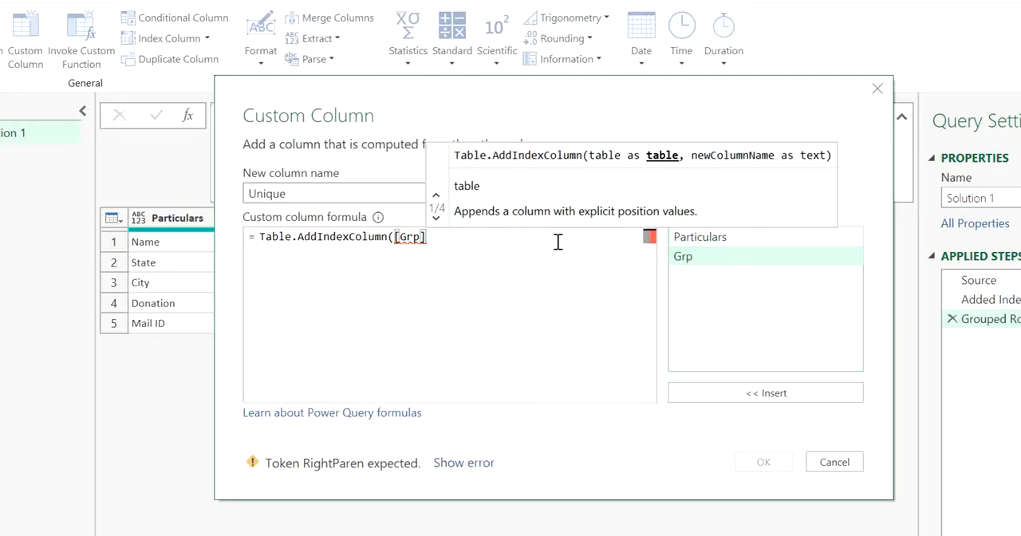
{"action": "type", "text": ","}
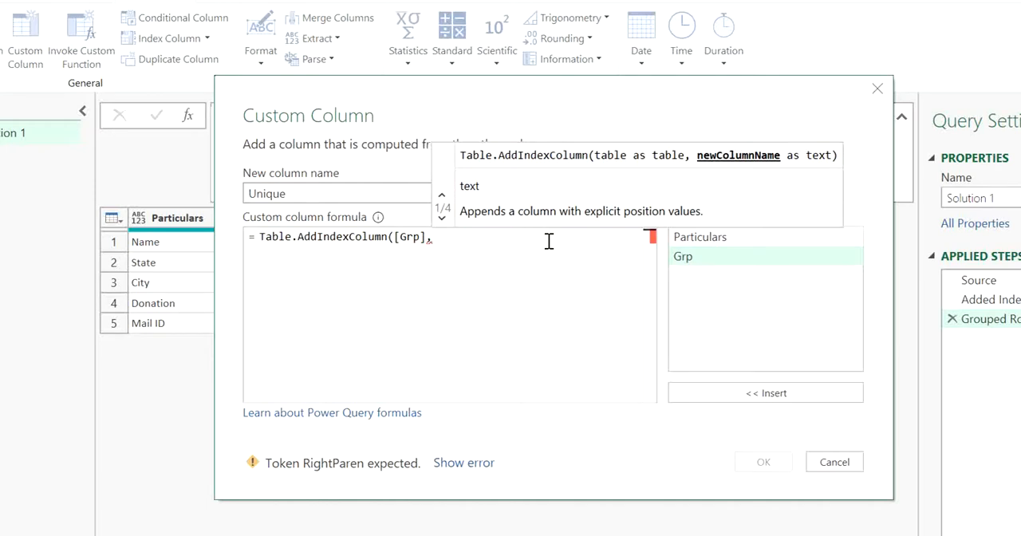
{"action": "type", "text": "\""}
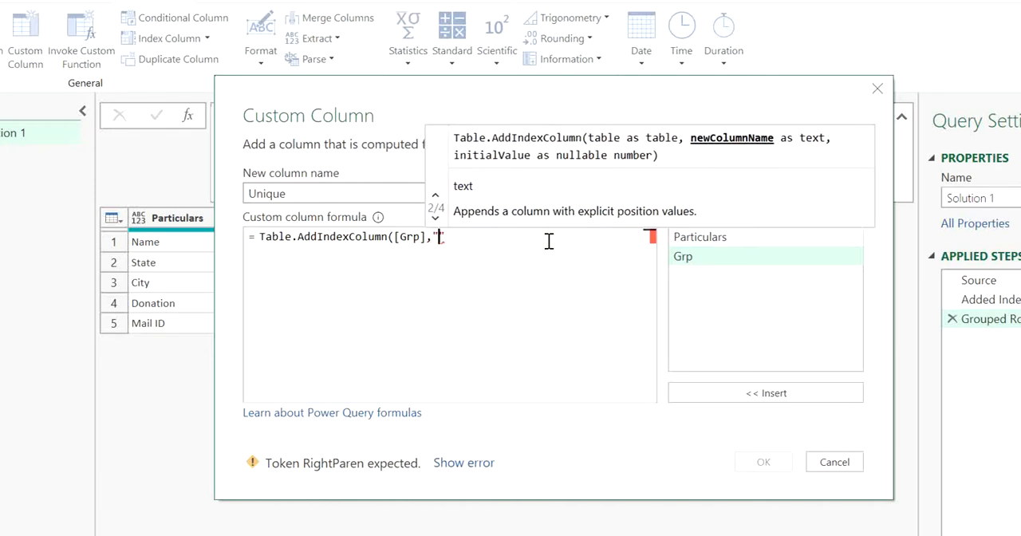
{"action": "type", "text": "No.\","}
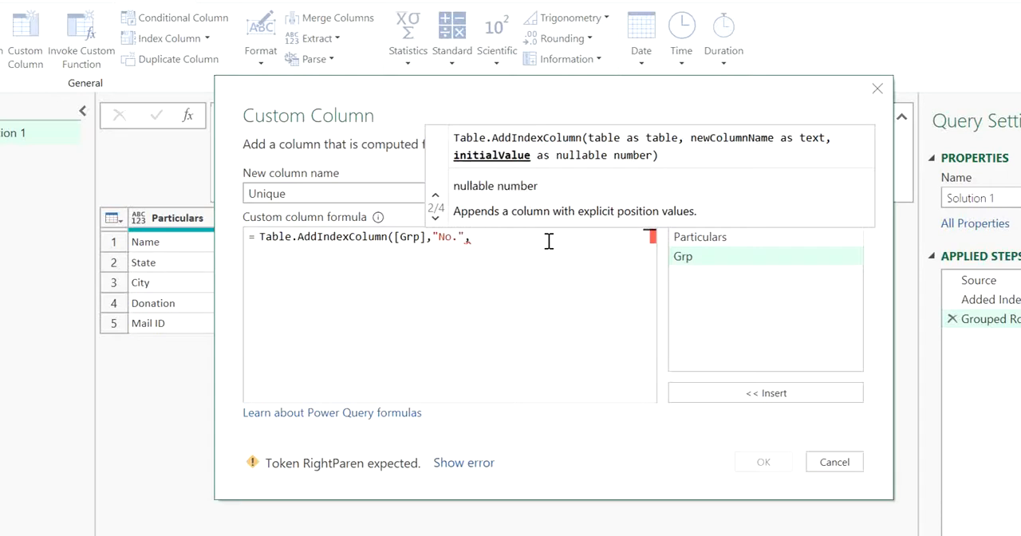
{"action": "type", "text": " 1"}
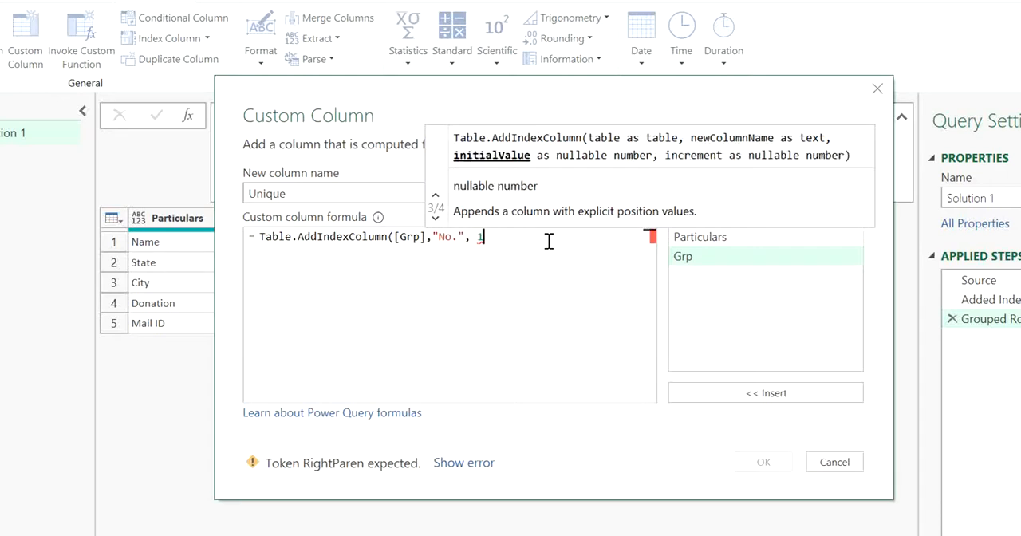
{"action": "type", "text": ",1"}
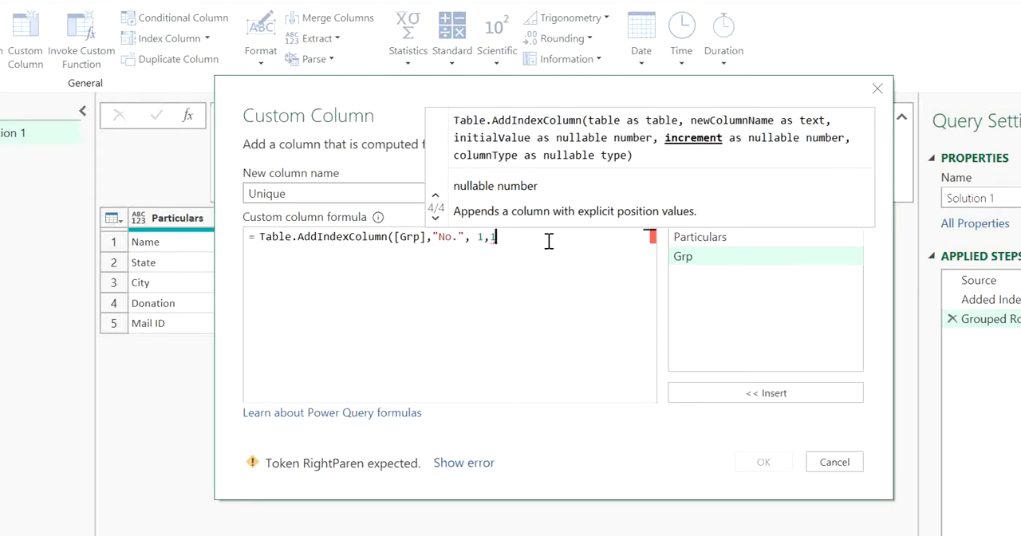
{"action": "type", "text": ")"}
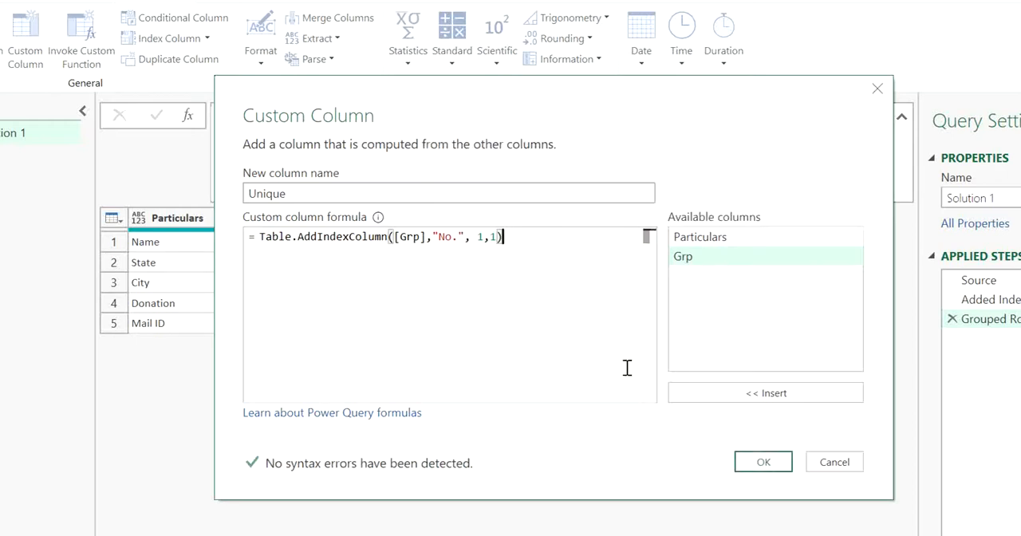
{"action": "left_click", "coordinate": [760, 462]}
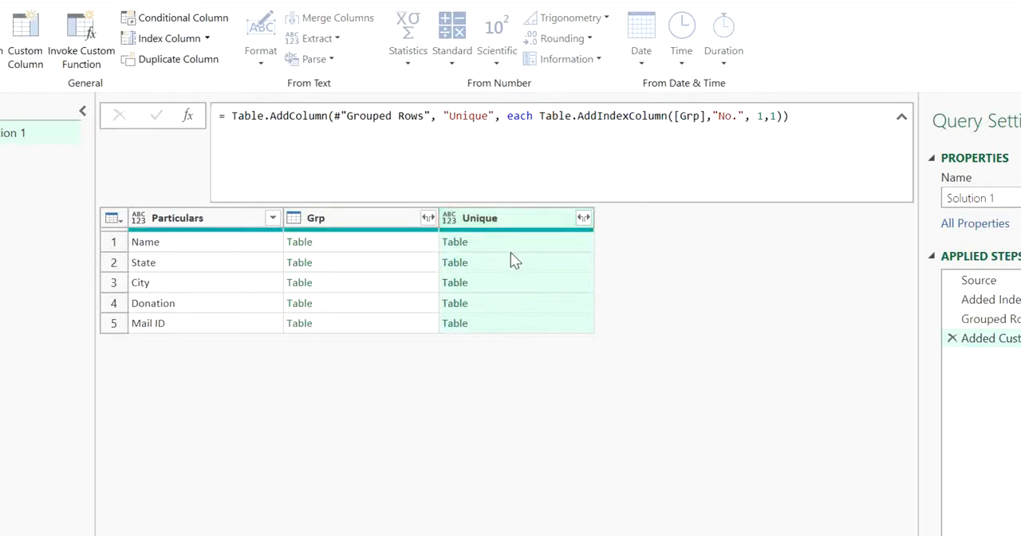
Preview the nested tables in the Unique column for the Name, State, City, Donation and Mail ID groups to check their No. index.
{"action": "left_click", "coordinate": [504, 241]}
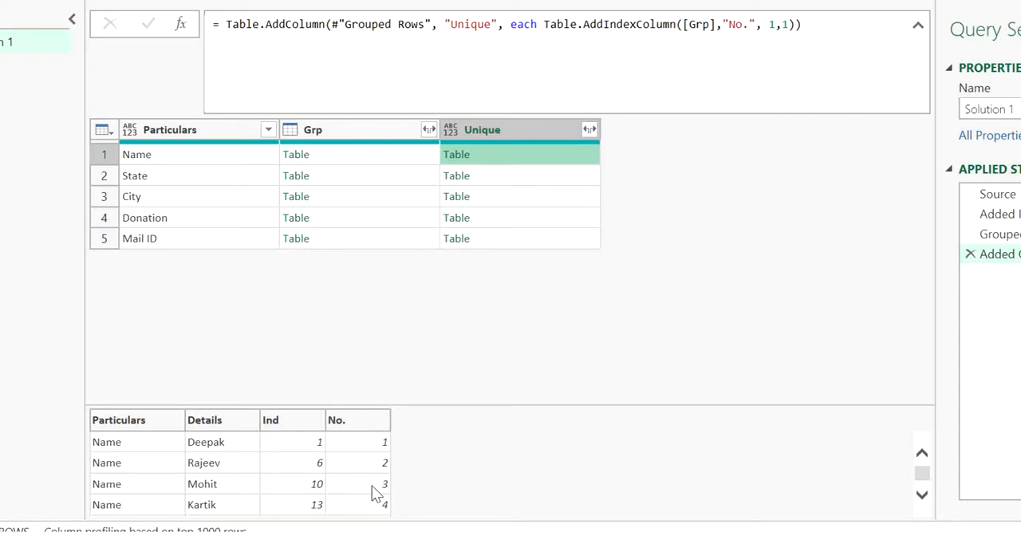
{"action": "left_click", "coordinate": [500, 199]}
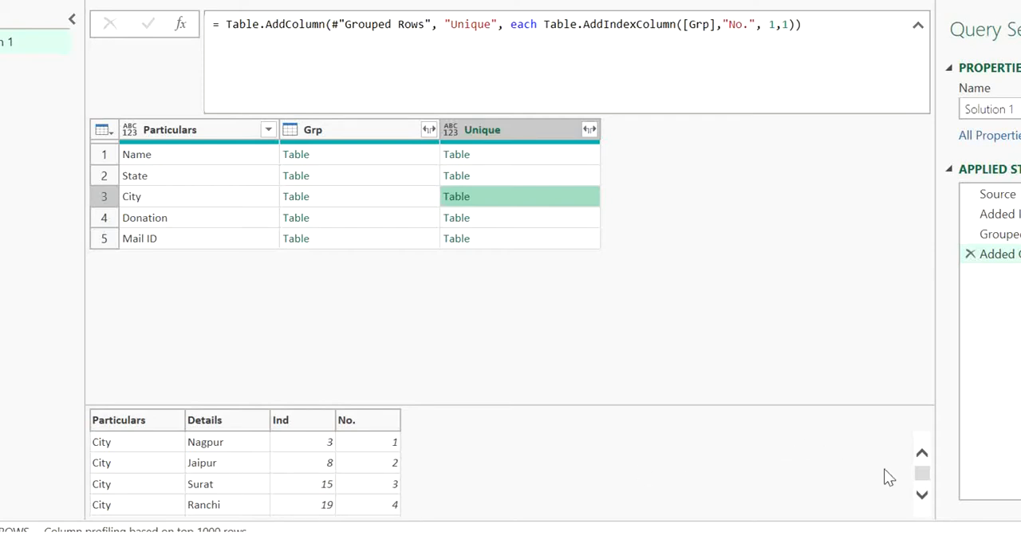
{"action": "left_click_drag", "start_coordinate": [922, 476], "coordinate": [923, 444]}
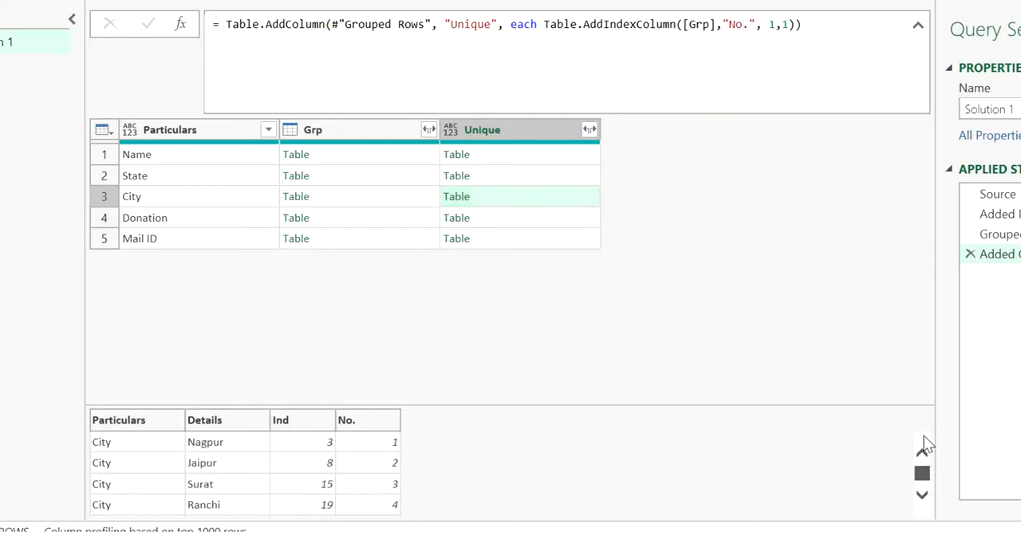
{"action": "left_click", "coordinate": [478, 220]}
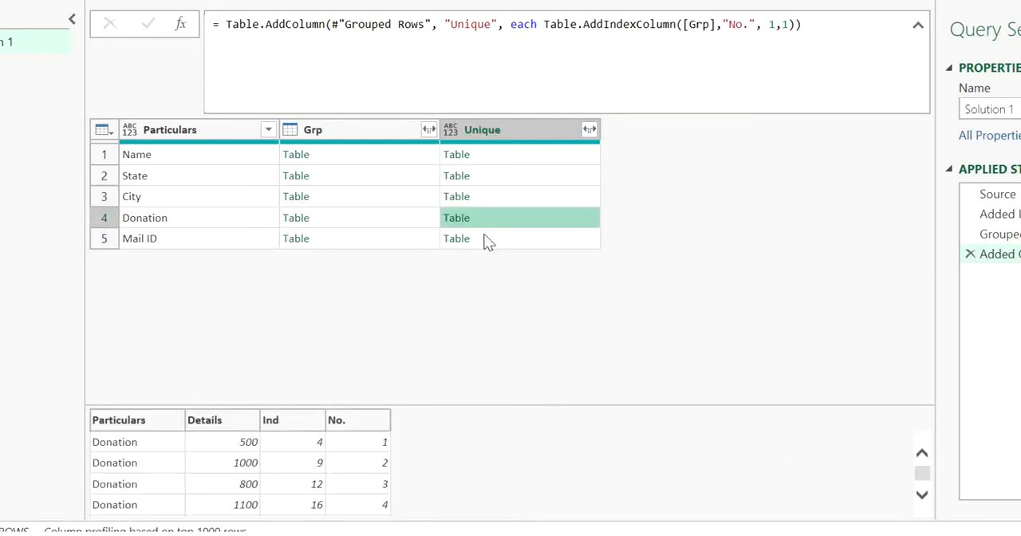
{"action": "left_click", "coordinate": [487, 239]}
{"action": "left_click", "coordinate": [507, 182]}
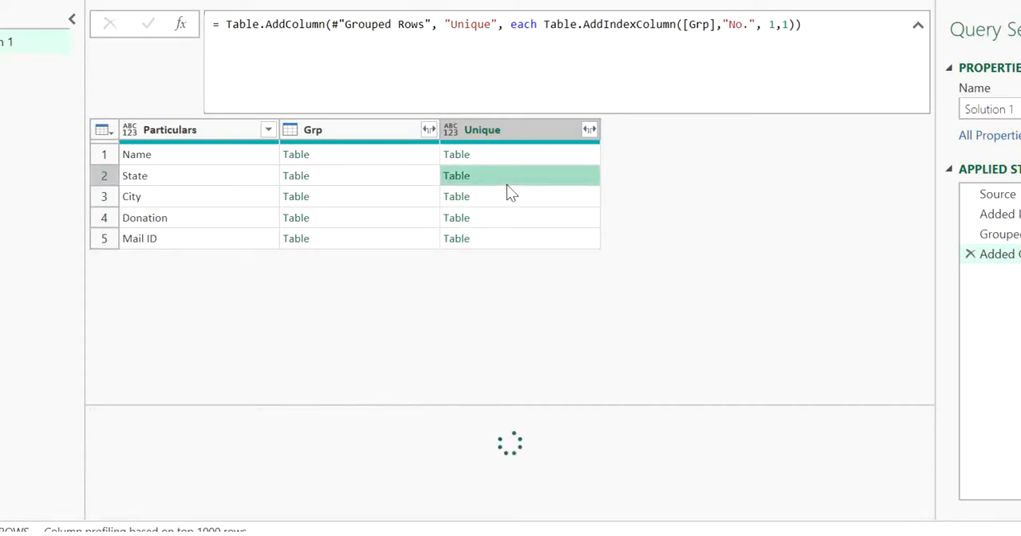
{"action": "left_click", "coordinate": [508, 163]}
{"action": "left_click", "coordinate": [204, 176]}
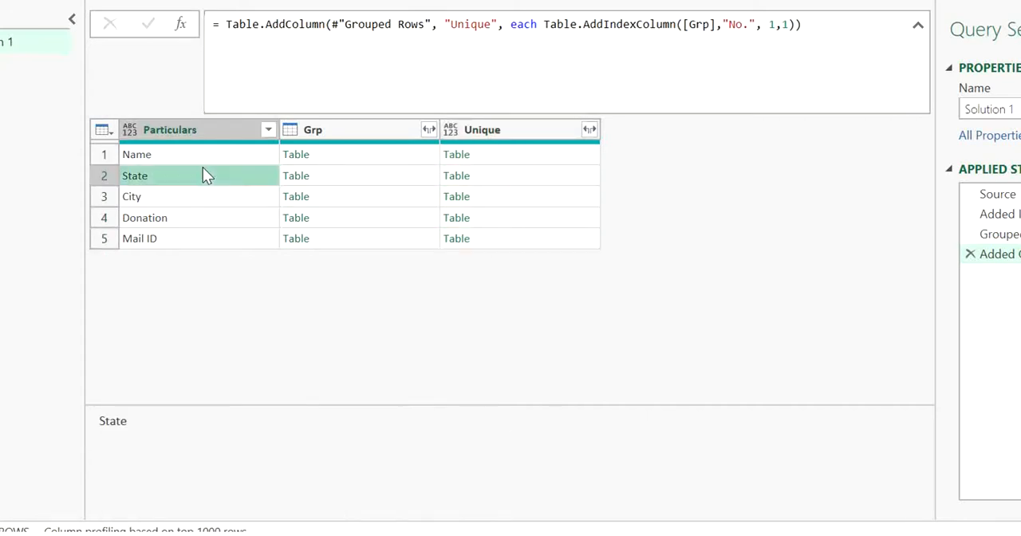
{"action": "left_click", "coordinate": [520, 154]}
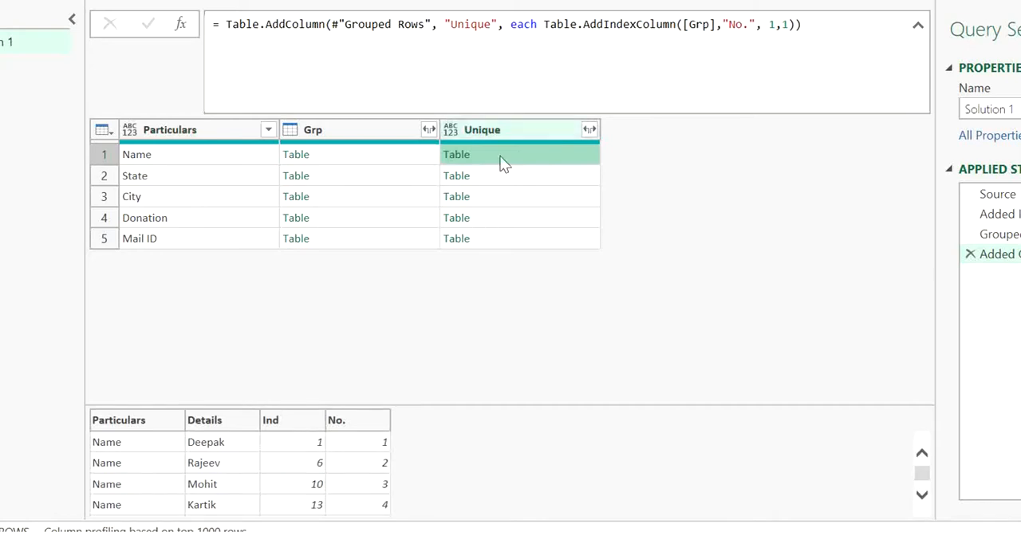
Remove the Particulars and Grp columns, leaving only the Unique column.
{"action": "left_click", "coordinate": [335, 134]}
{"action": "left_click", "coordinate": [190, 134], "text": "ctrl"}
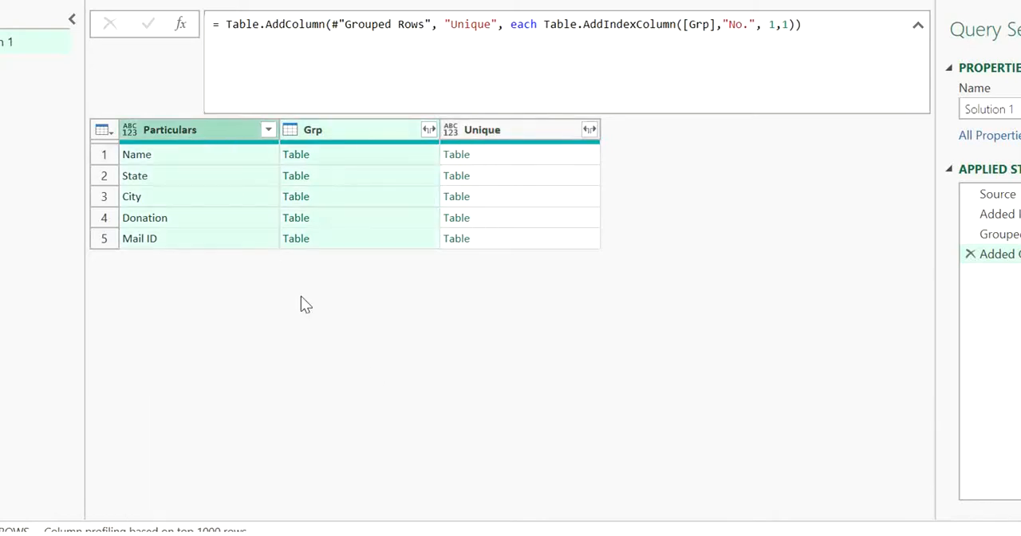
{"action": "key", "text": "Delete"}
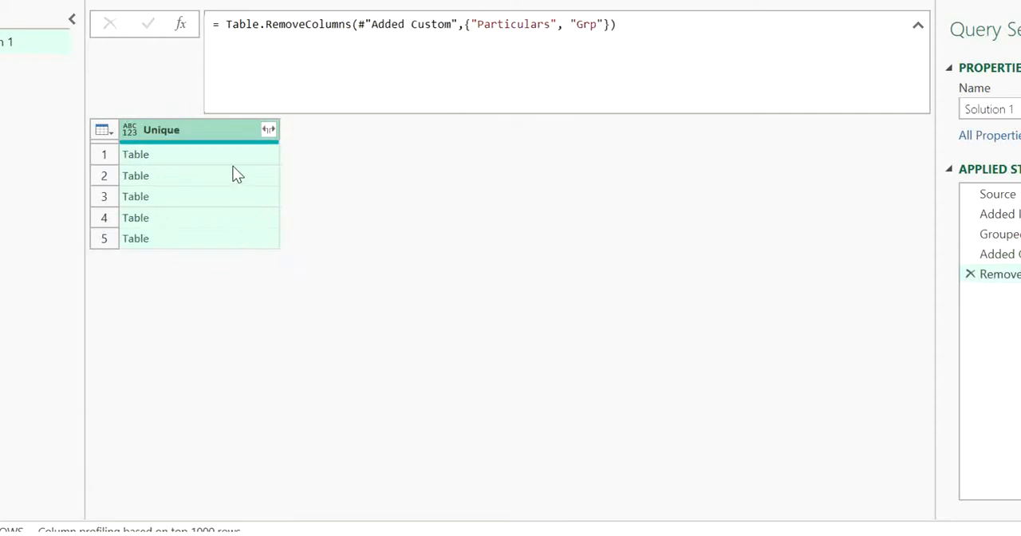
Expand the Unique column into Particulars, Details, Ind and No. without using the original column name as prefix.
{"action": "left_click", "coordinate": [269, 130]}
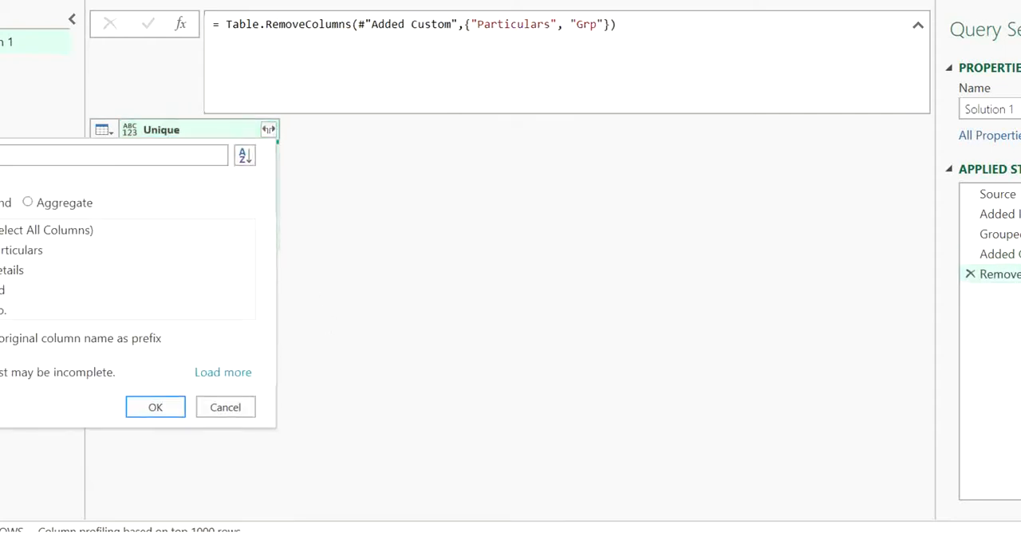
{"action": "left_click", "coordinate": [2, 338]}
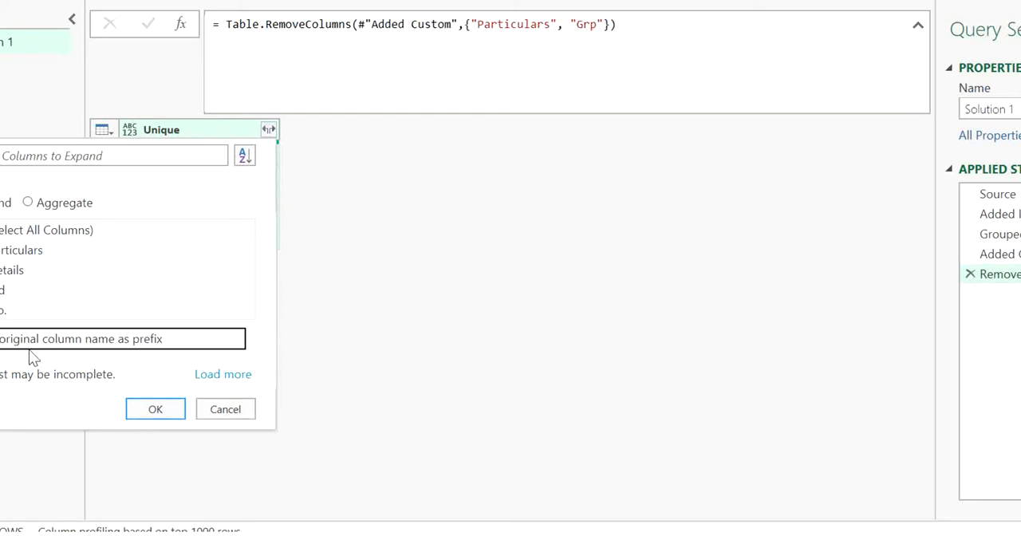
{"action": "left_click", "coordinate": [155, 408]}
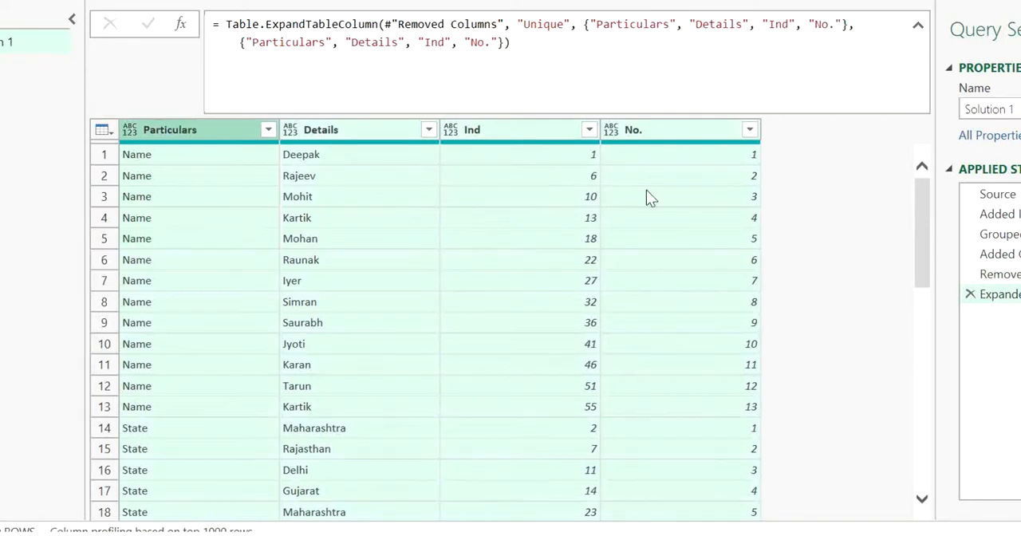
Examine how the No. values run through the Name rows and into the State rows of the expanded table.
{"action": "left_click", "coordinate": [640, 323]}
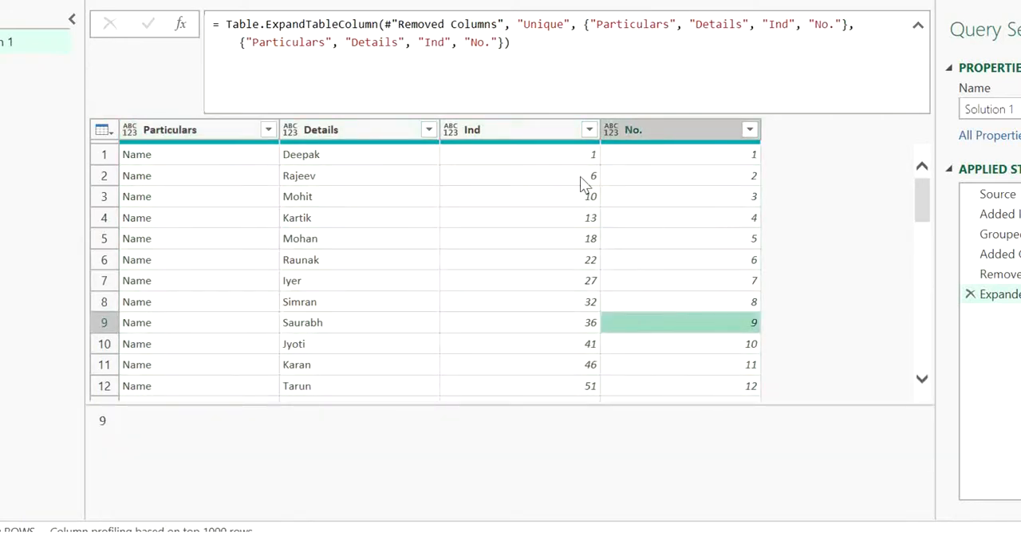
{"action": "left_click", "coordinate": [413, 156]}
{"action": "left_click", "coordinate": [689, 156]}
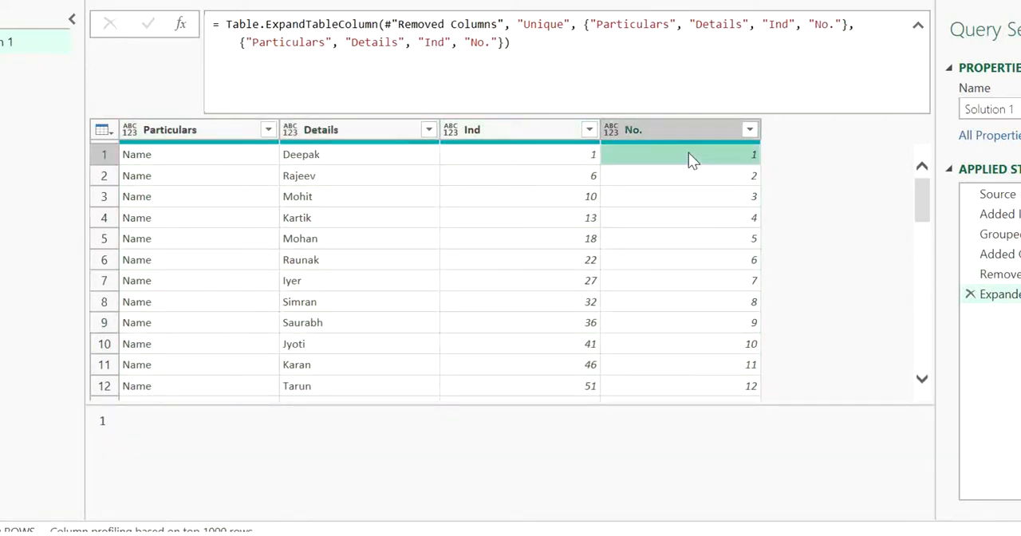
{"action": "key", "text": "Down"}
{"action": "key", "text": "Down"}
{"action": "key", "text": "Down"}
{"action": "key", "text": "Down"}
{"action": "key", "text": "Down"}
{"action": "key", "text": "Down"}
{"action": "key", "text": "Down"}
{"action": "key", "text": "Down"}
{"action": "key", "text": "Down"}
{"action": "key", "text": "Down"}
{"action": "key", "text": "Down"}
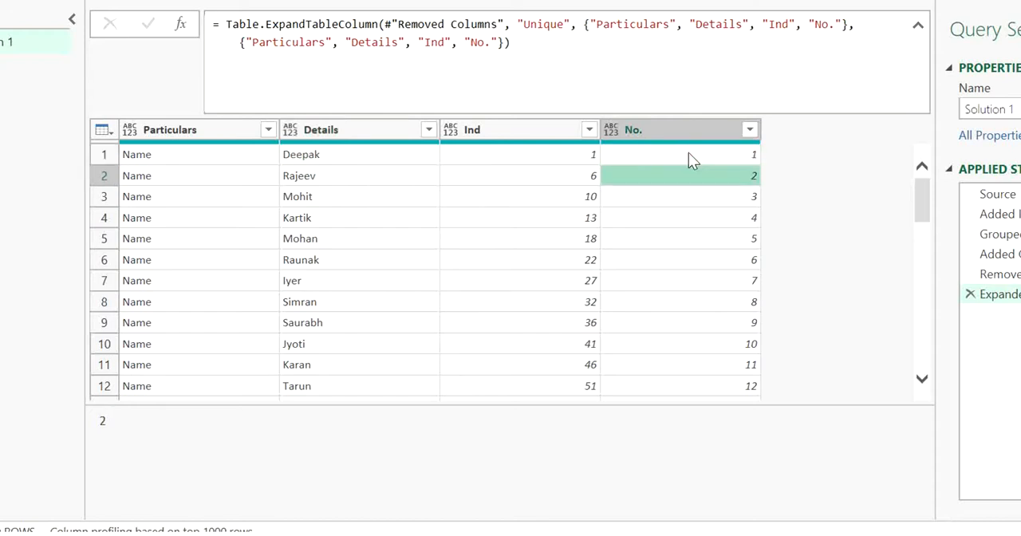
{"action": "key", "text": "Up"}
{"action": "key", "text": "Up"}
{"action": "key", "text": "Up"}
{"action": "key", "text": "Up"}
{"action": "key", "text": "Up"}
{"action": "key", "text": "Up"}
{"action": "key", "text": "Up"}
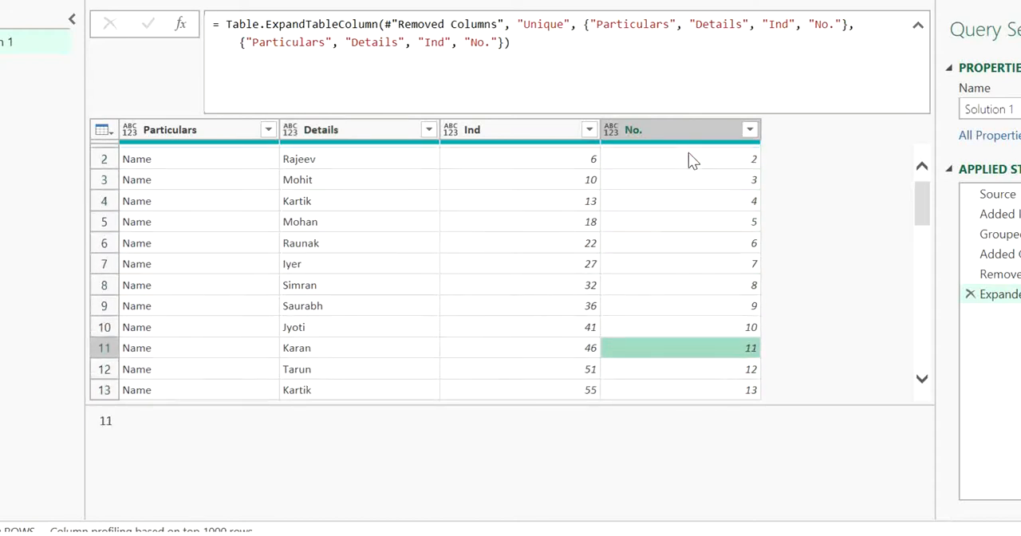
{"action": "key", "text": "Up"}
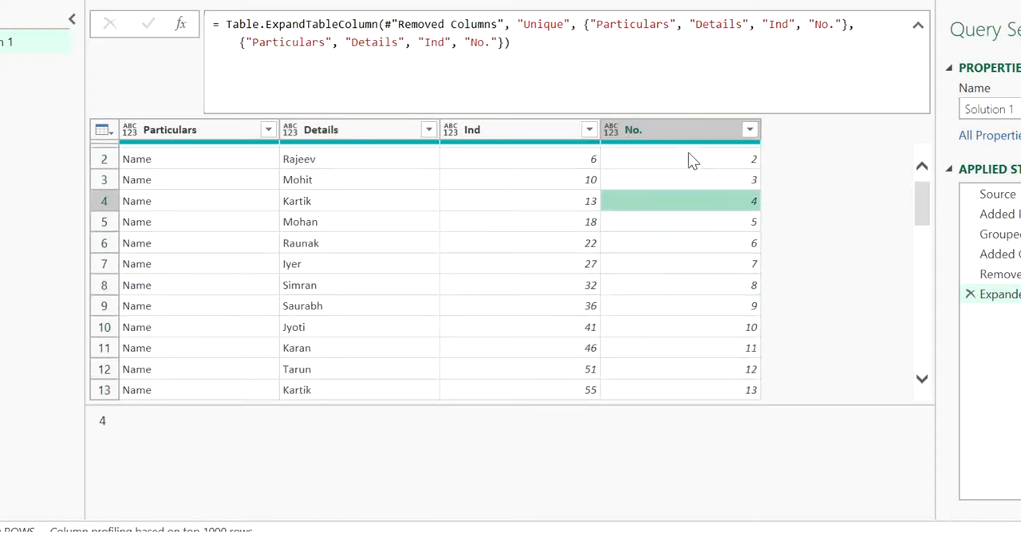
{"action": "key", "text": "Down"}
{"action": "key", "text": "Down"}
{"action": "key", "text": "Down"}
{"action": "key", "text": "Down"}
{"action": "key", "text": "Down"}
{"action": "key", "text": "Down"}
{"action": "key", "text": "Down"}
{"action": "key", "text": "Down"}
{"action": "key", "text": "Down"}
{"action": "key", "text": "Down"}
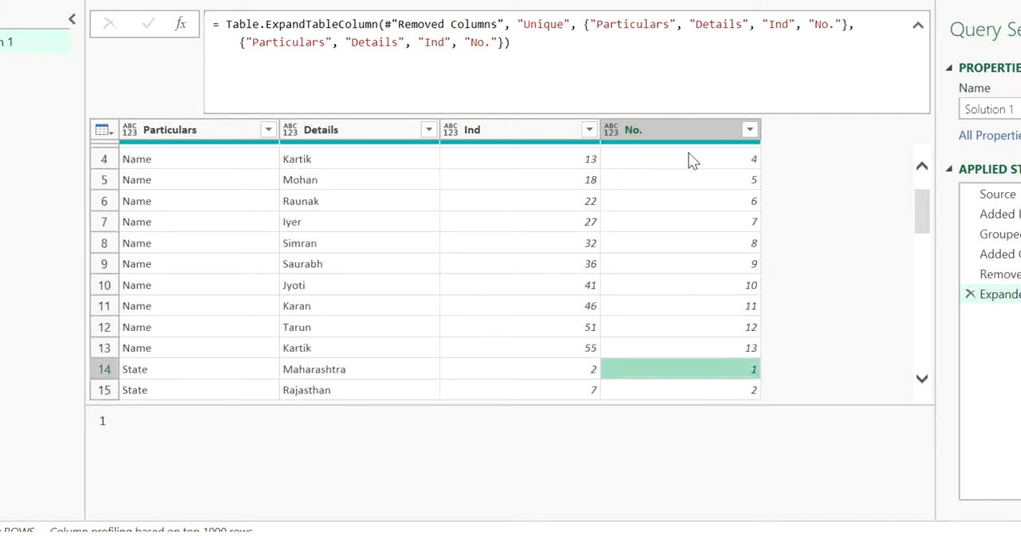
{"action": "key", "text": "Up"}
{"action": "key", "text": "Up"}
{"action": "key", "text": "Up"}
{"action": "key", "text": "Down"}
{"action": "key", "text": "Down"}
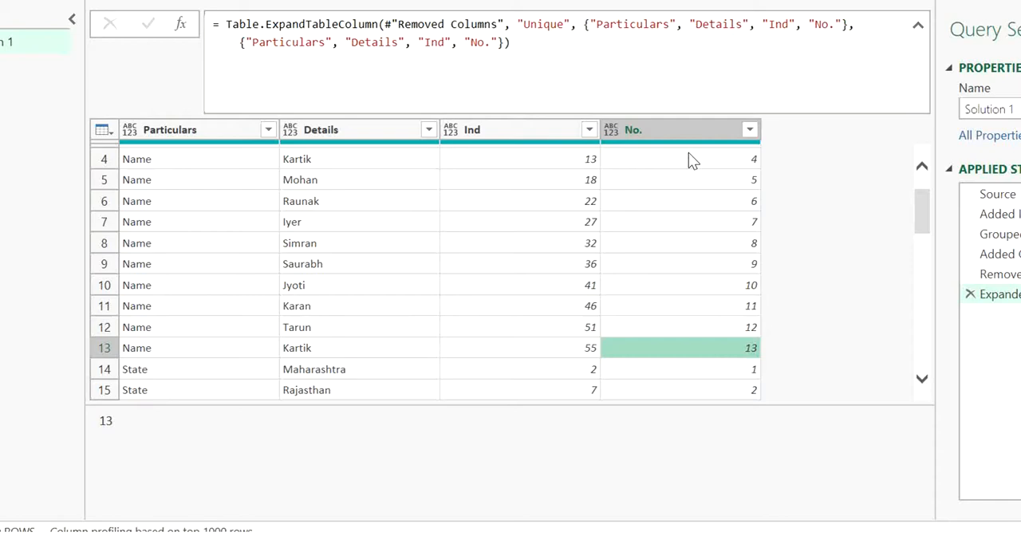
{"action": "key", "text": "Up"}
{"action": "key", "text": "Up"}
{"action": "key", "text": "Up"}
{"action": "key", "text": "Up"}
{"action": "key", "text": "Up"}
{"action": "key", "text": "Up"}
{"action": "key", "text": "Up"}
{"action": "key", "text": "Up"}
{"action": "key", "text": "Up"}
{"action": "key", "text": "Up"}
{"action": "key", "text": "Up"}
{"action": "key", "text": "Up"}
{"action": "key", "text": "Up"}
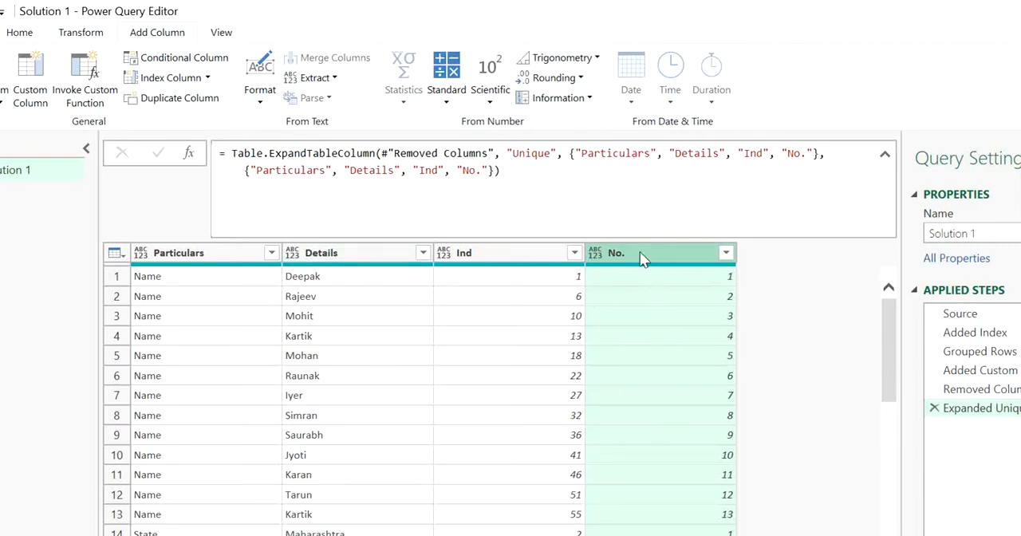
Add a new column that merges No. and Details, in that order, with no separator.
{"action": "left_click", "coordinate": [316, 260], "text": "ctrl"}
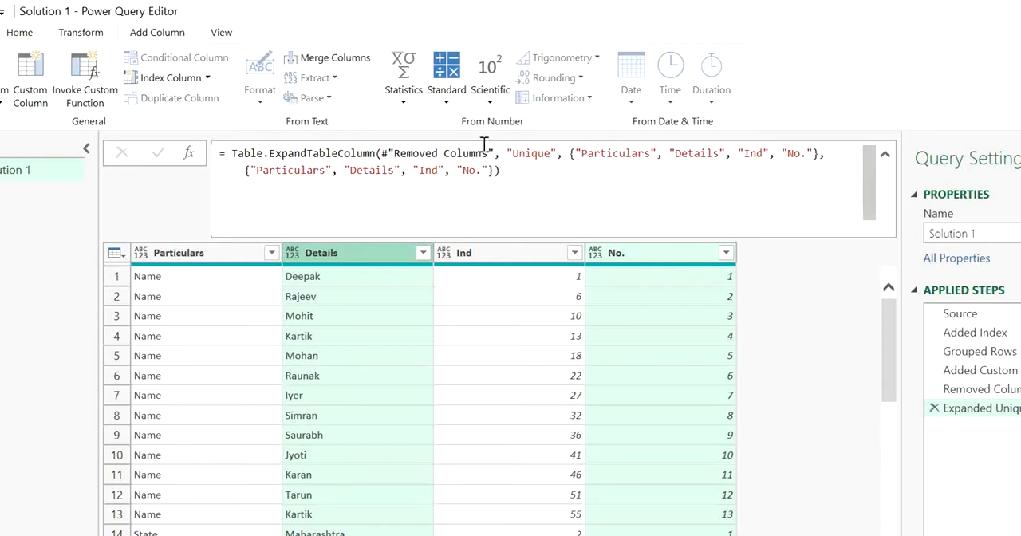
{"action": "left_click", "coordinate": [101, 37]}
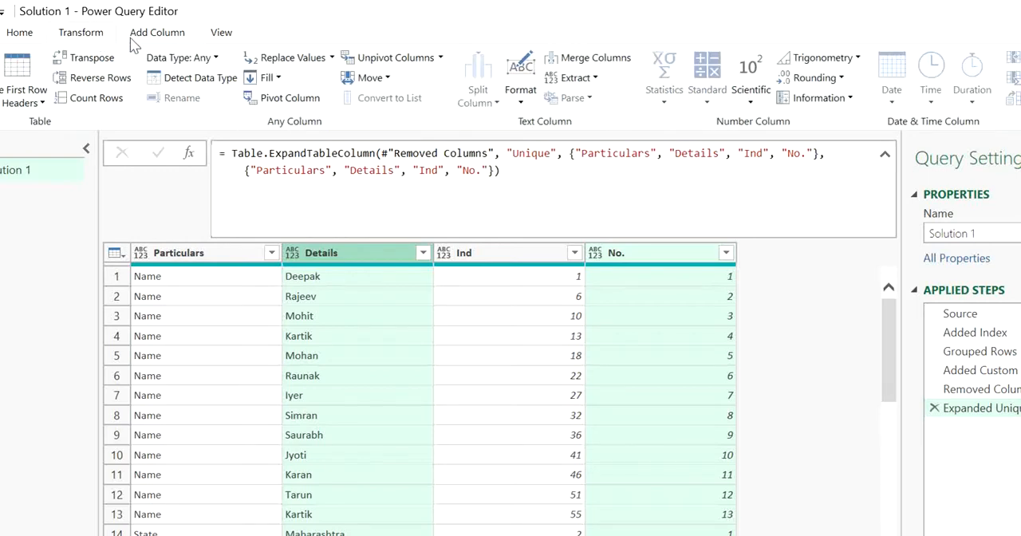
{"action": "left_click", "coordinate": [137, 41]}
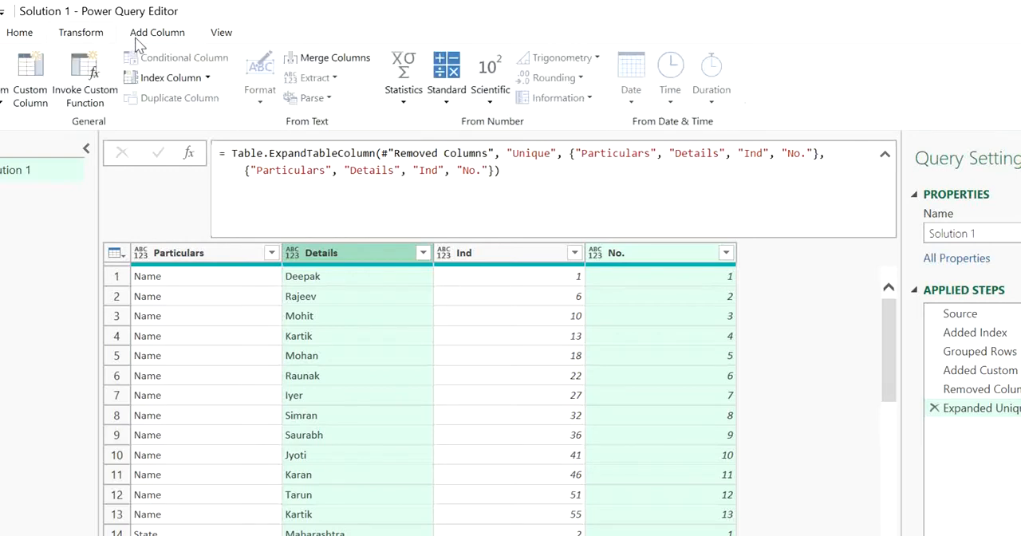
{"action": "left_click", "coordinate": [325, 59]}
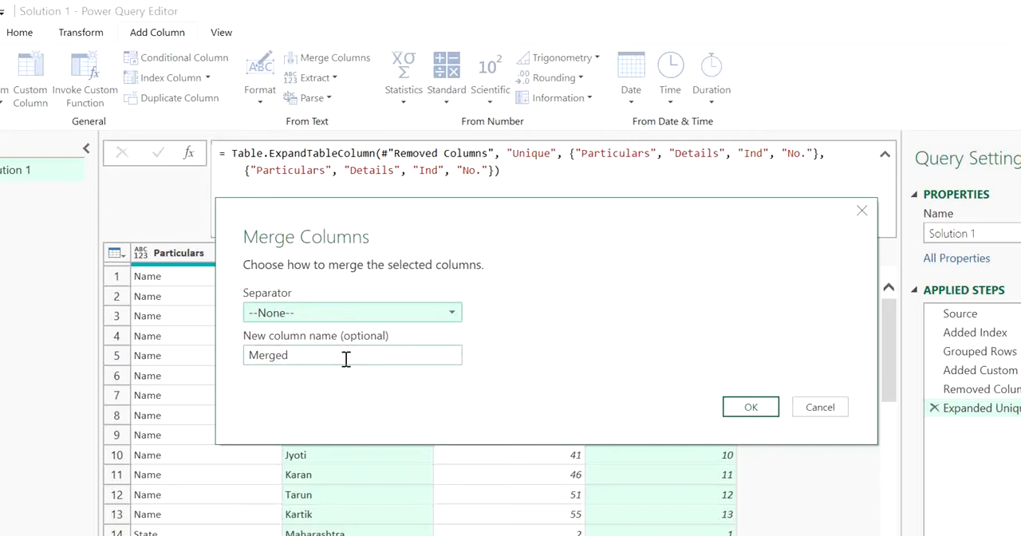
{"action": "left_click", "coordinate": [762, 408]}
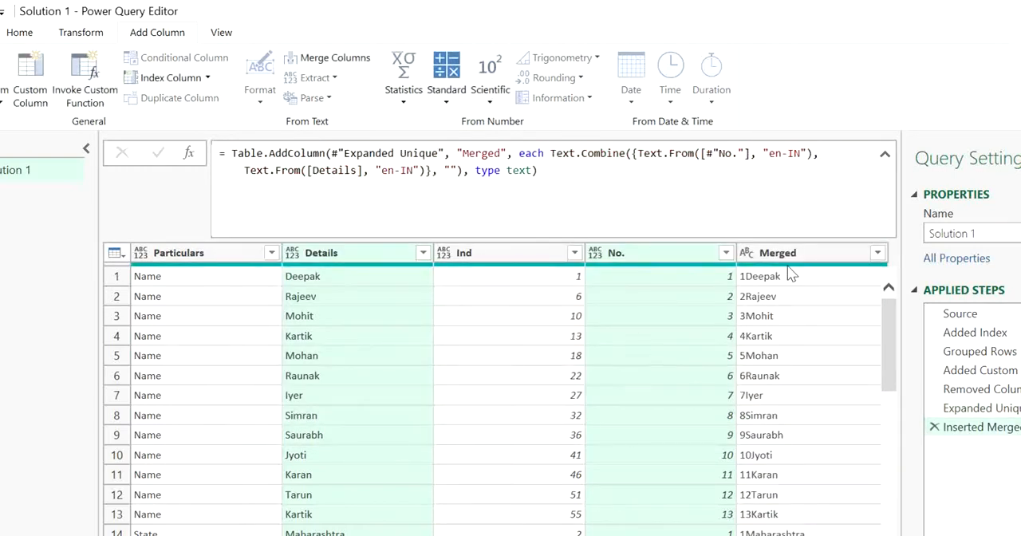
{"action": "left_click", "coordinate": [796, 371]}
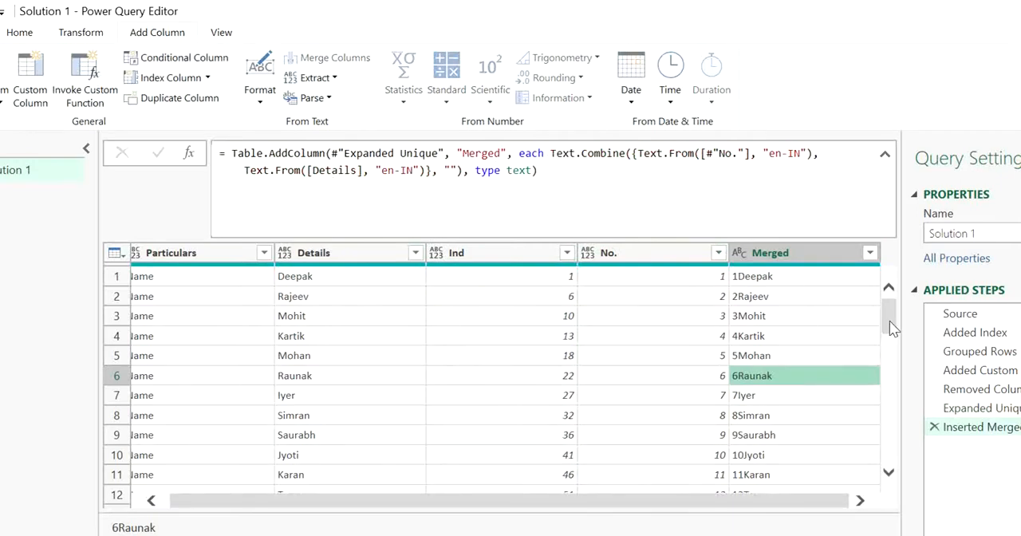
Examine the Merged values from the Name rows through the City and Donation rows and the formula that combines No. and Details.
{"action": "left_click_drag", "start_coordinate": [890, 320], "coordinate": [892, 378]}
{"action": "left_click_drag", "start_coordinate": [892, 387], "coordinate": [893, 418]}
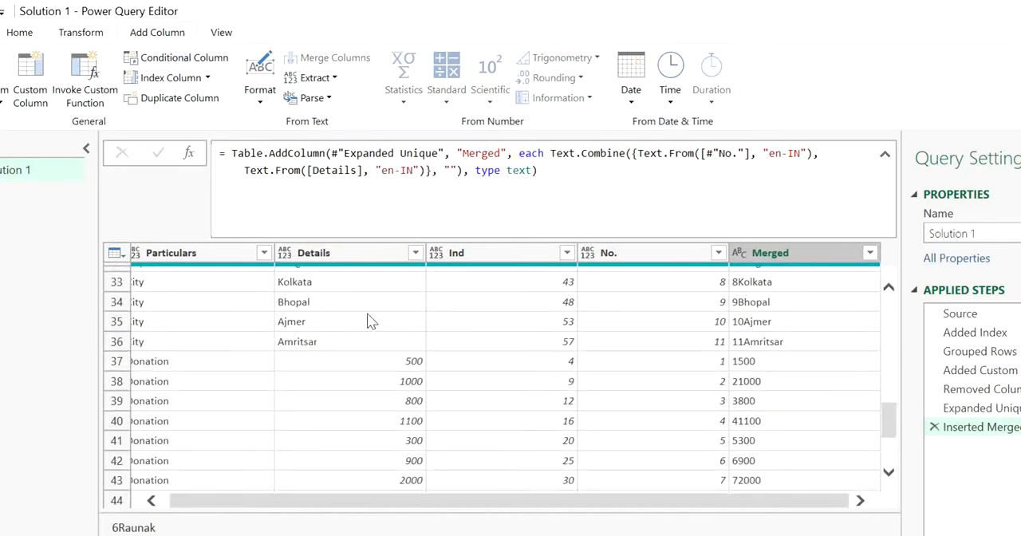
{"action": "left_click_drag", "start_coordinate": [888, 417], "coordinate": [887, 292]}
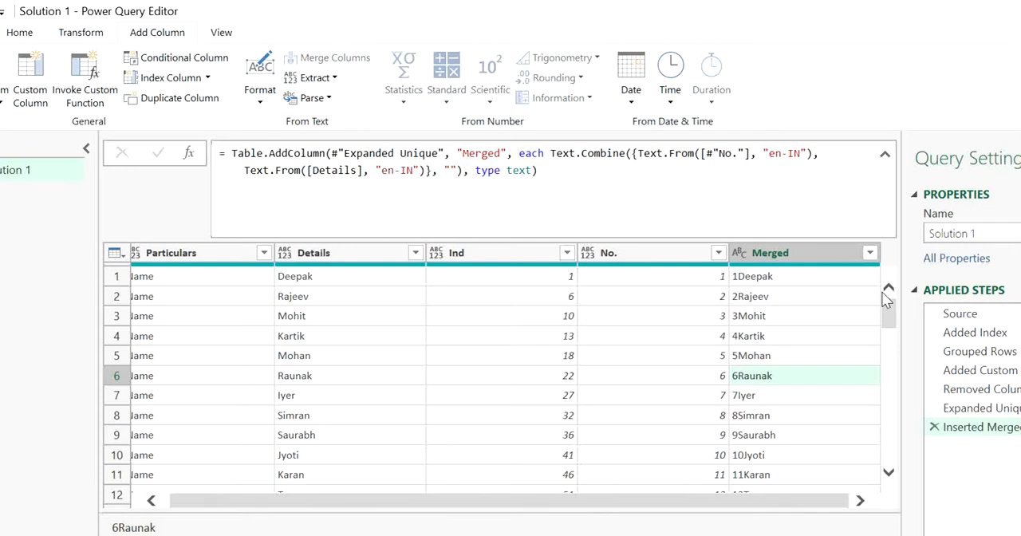
{"action": "left_click", "coordinate": [806, 279]}
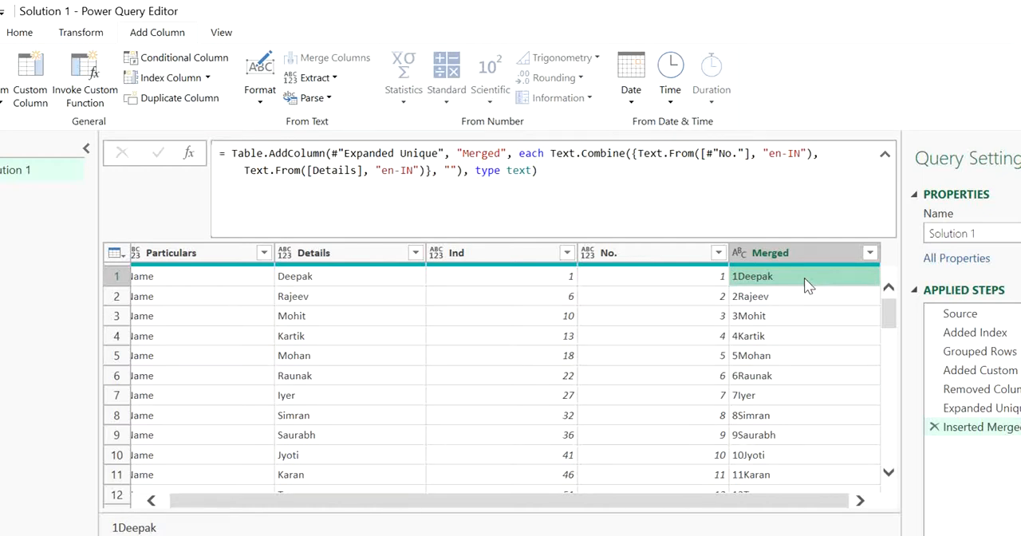
{"action": "left_click", "coordinate": [551, 153]}
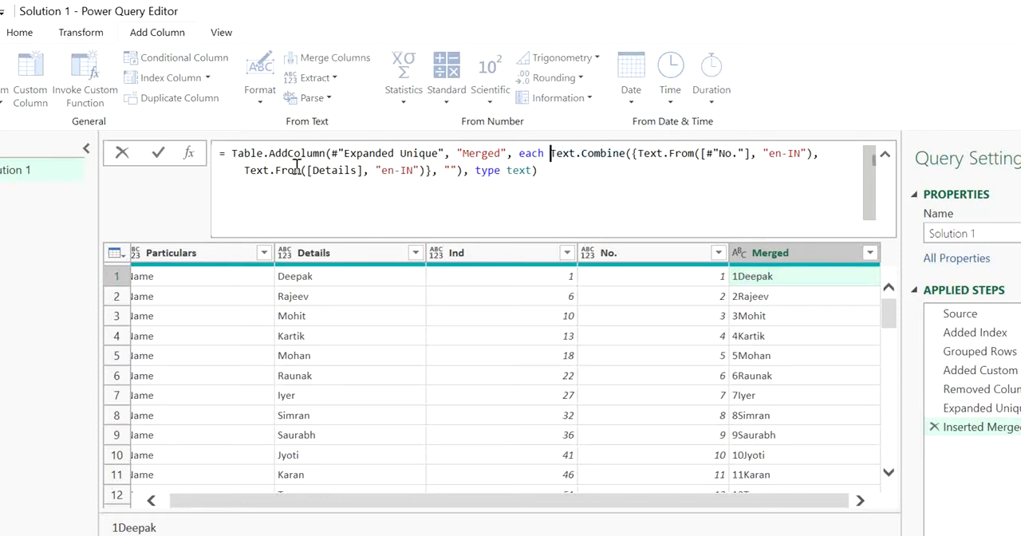
{"action": "mouse_move", "coordinate": [297, 165]}
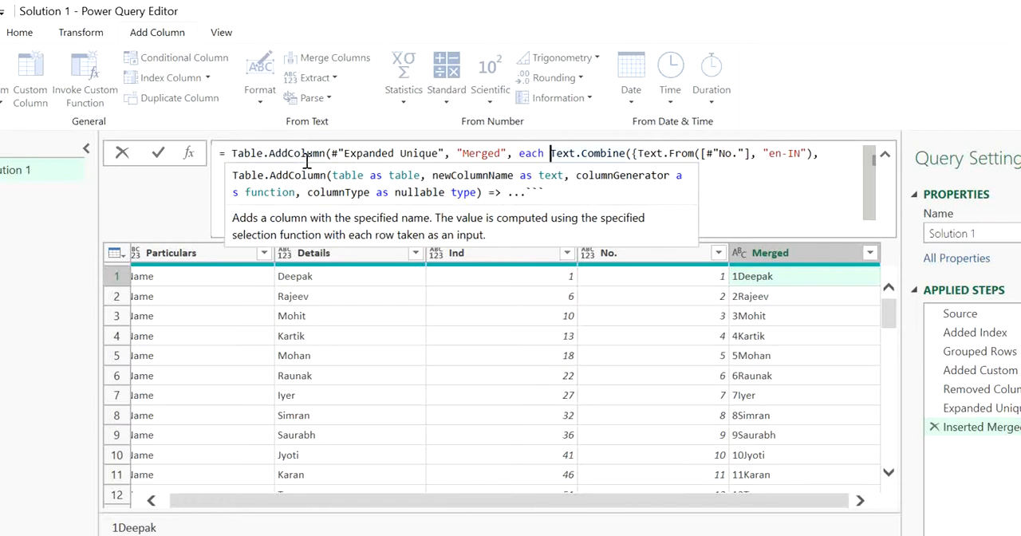
{"action": "mouse_move", "coordinate": [397, 156]}
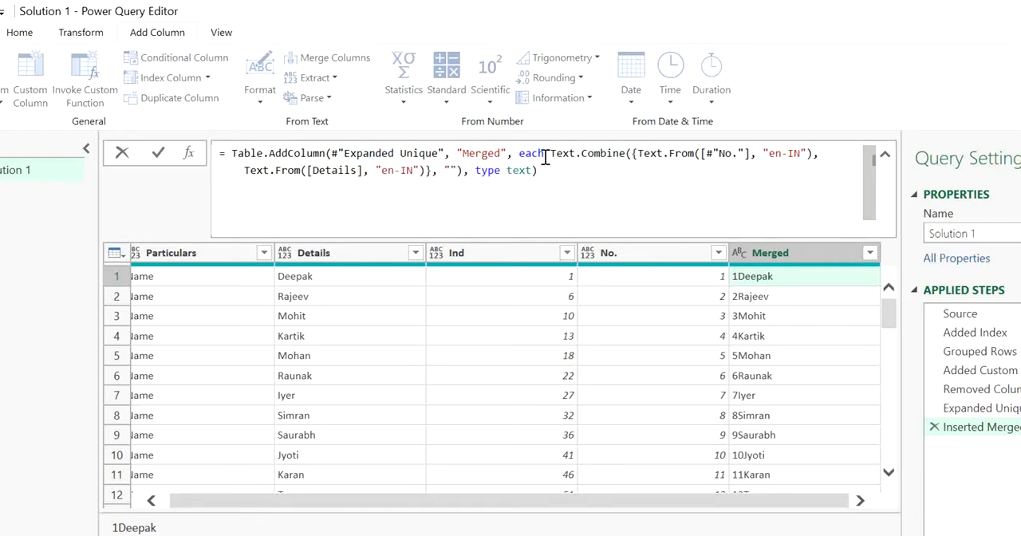
{"action": "left_click", "coordinate": [631, 155]}
{"action": "type", "text": "{"}
{"action": "left_click", "coordinate": [478, 170]}
{"action": "left_click", "coordinate": [532, 172]}
Insert the condition if [Particulars] = "Name" then before Text.Combine in the Merged column's formula.
{"action": "left_click", "coordinate": [549, 153]}
{"action": "type", "text": "if "}
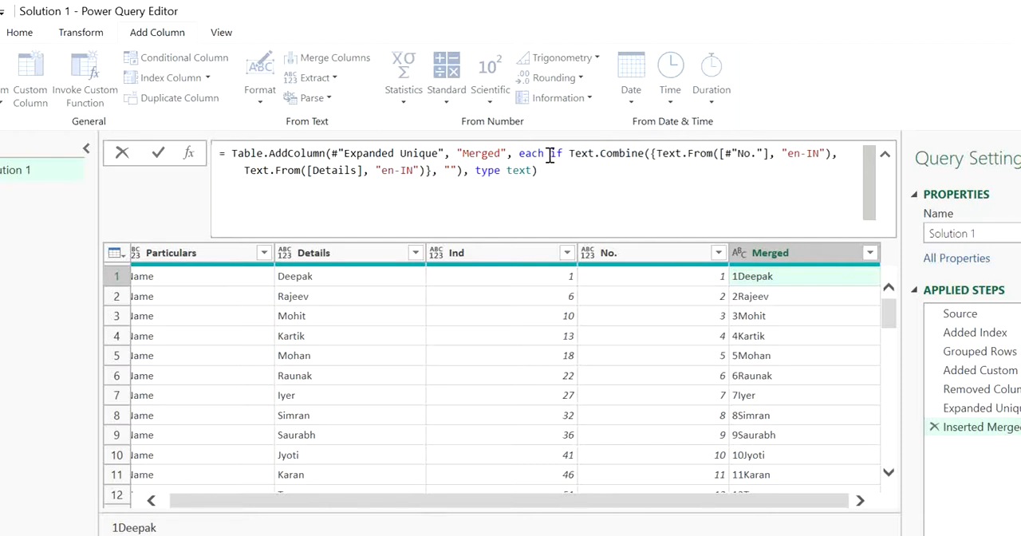
{"action": "type", "text": "["}
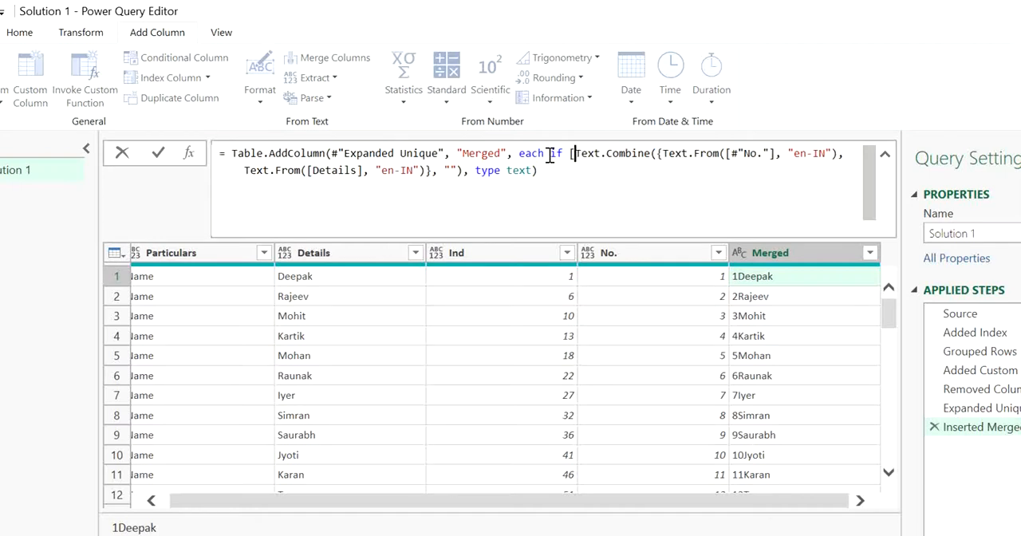
{"action": "type", "text": "Partic"}
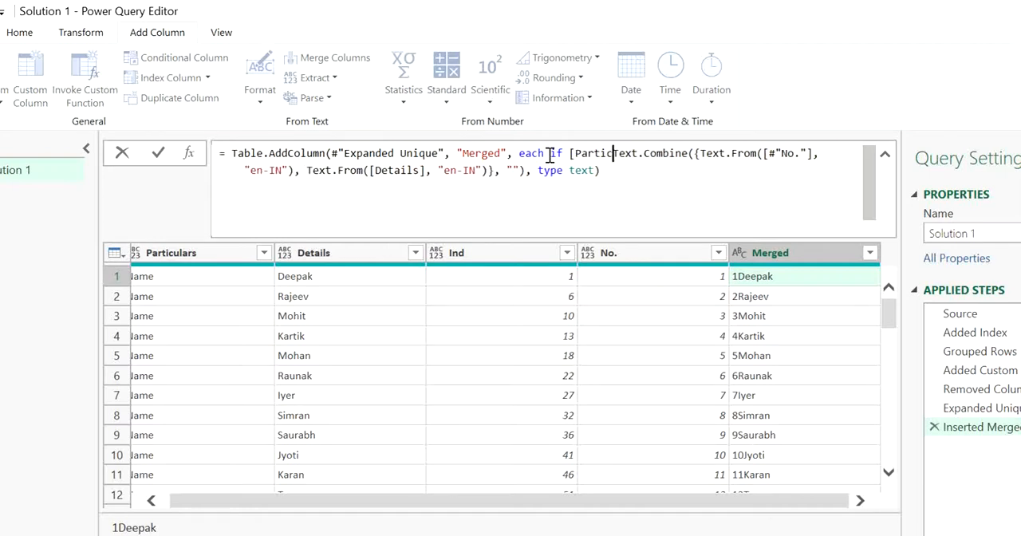
{"action": "type", "text": "ulars"}
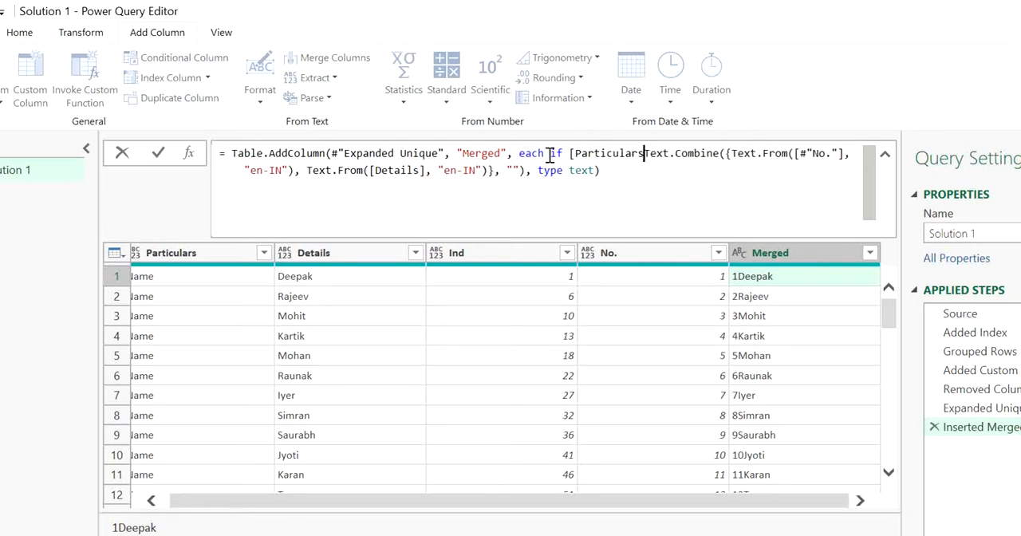
{"action": "type", "text": "]"}
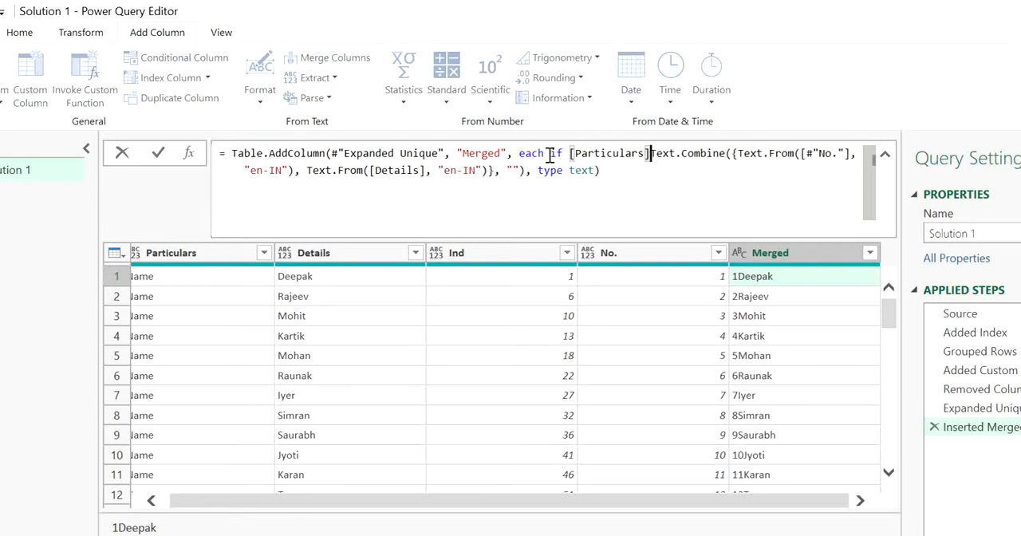
{"action": "type", "text": " = "}
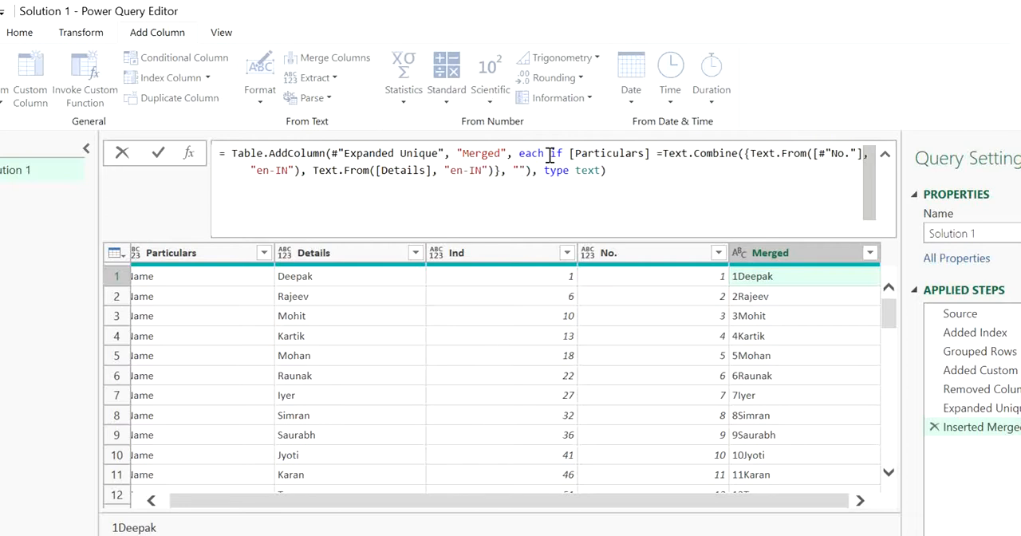
{"action": "type", "text": "\"Nam"}
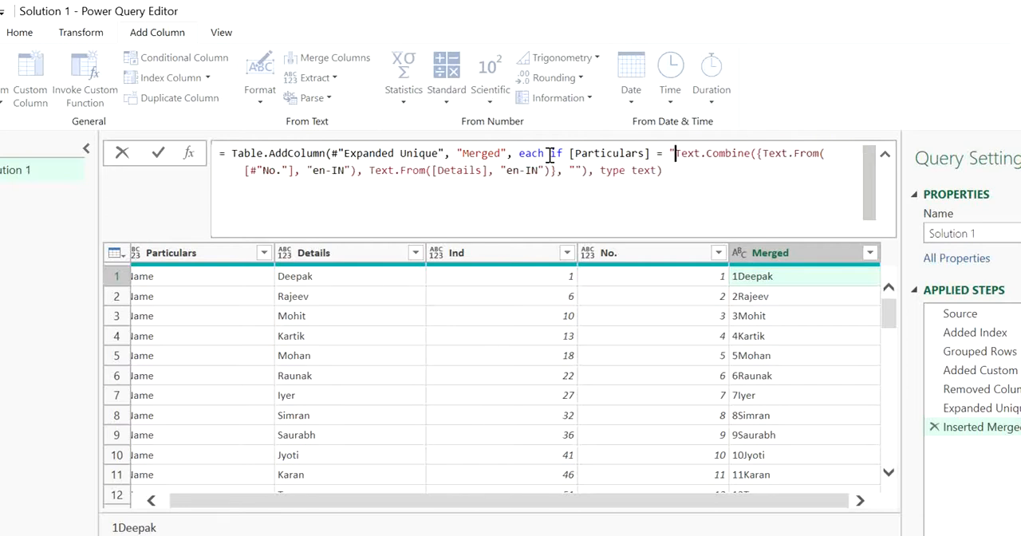
{"action": "type", "text": "e"}
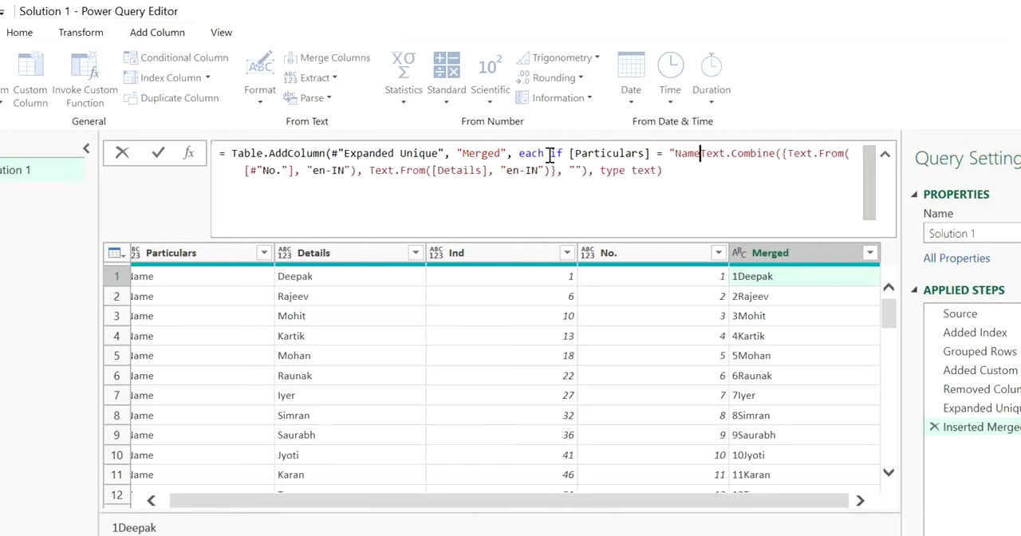
{"action": "type", "text": "\" th"}
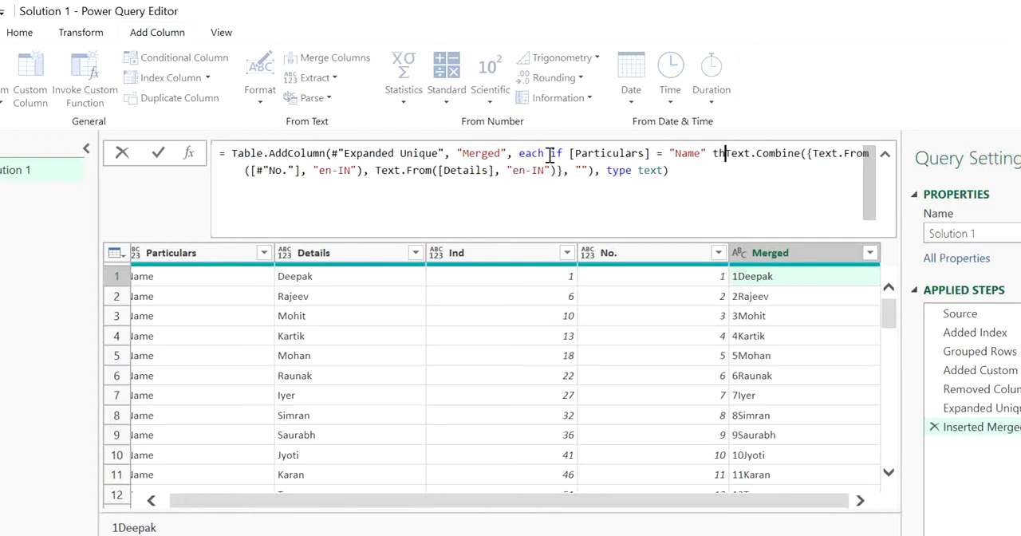
{"action": "type", "text": "en"}
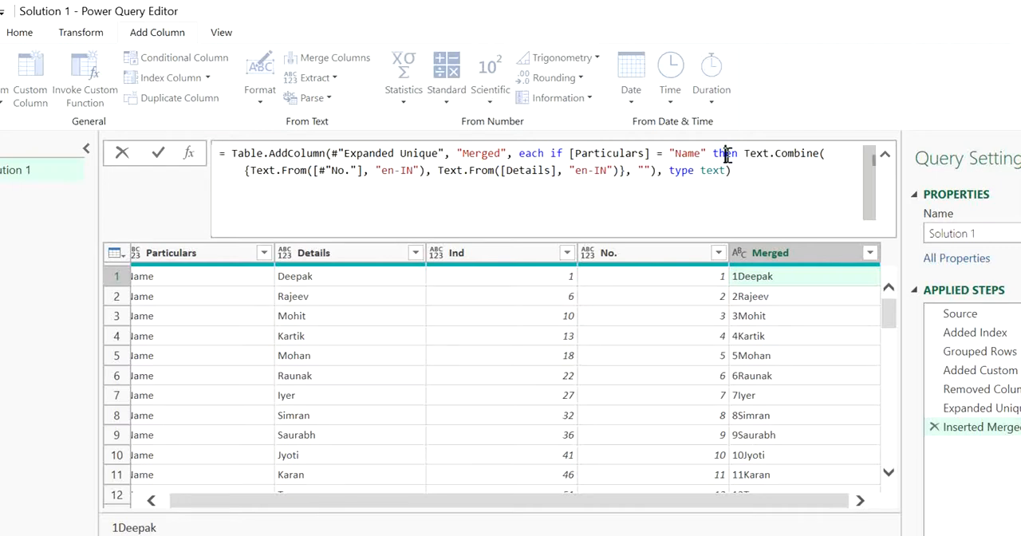
Add else [Details] after the Text.Combine expression, before type text, and apply the Merged column's formula.
{"action": "mouse_move", "coordinate": [764, 155]}
{"action": "left_click", "coordinate": [657, 172]}
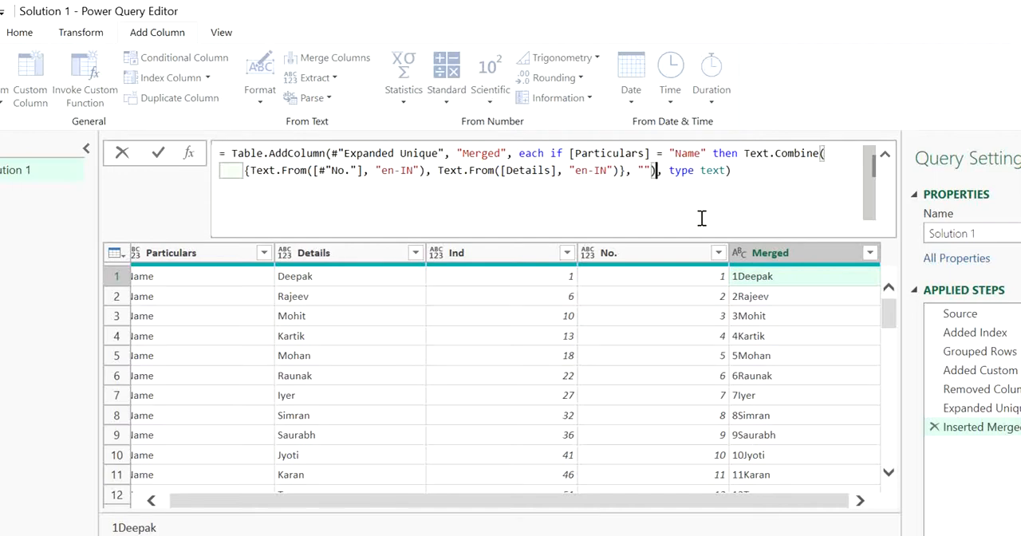
{"action": "type", "text": "else"}
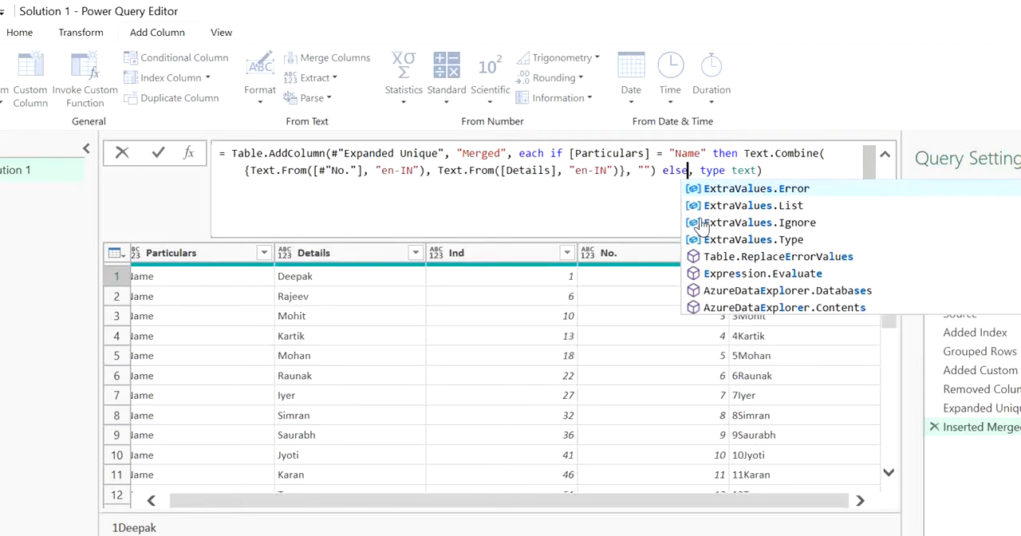
{"action": "key", "text": "Escape"}
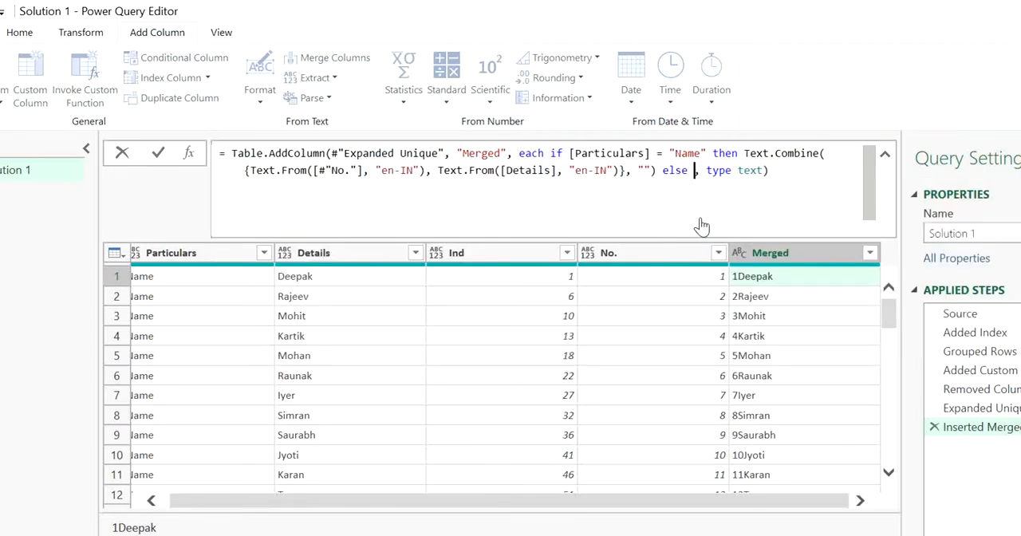
{"action": "type", "text": "["}
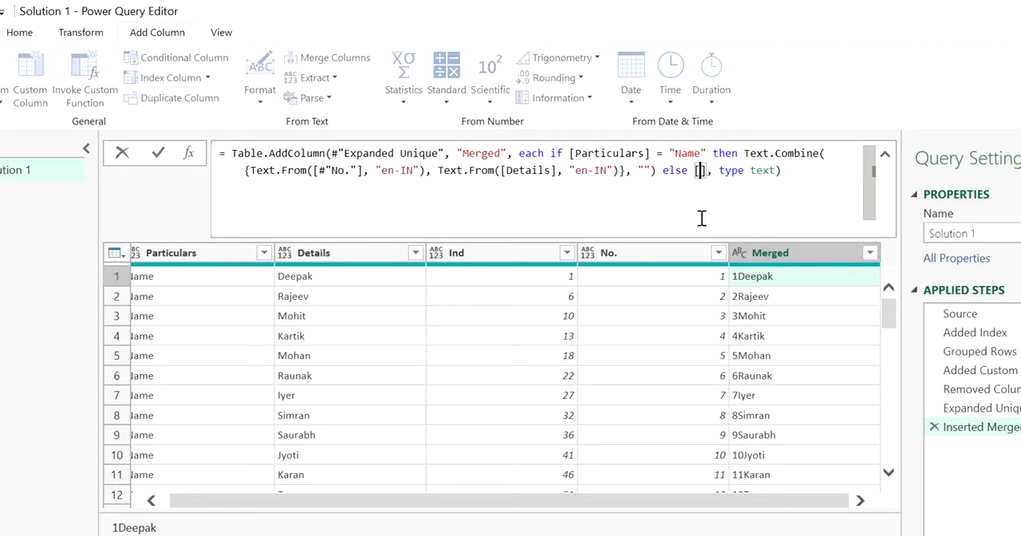
{"action": "type", "text": "Details"}
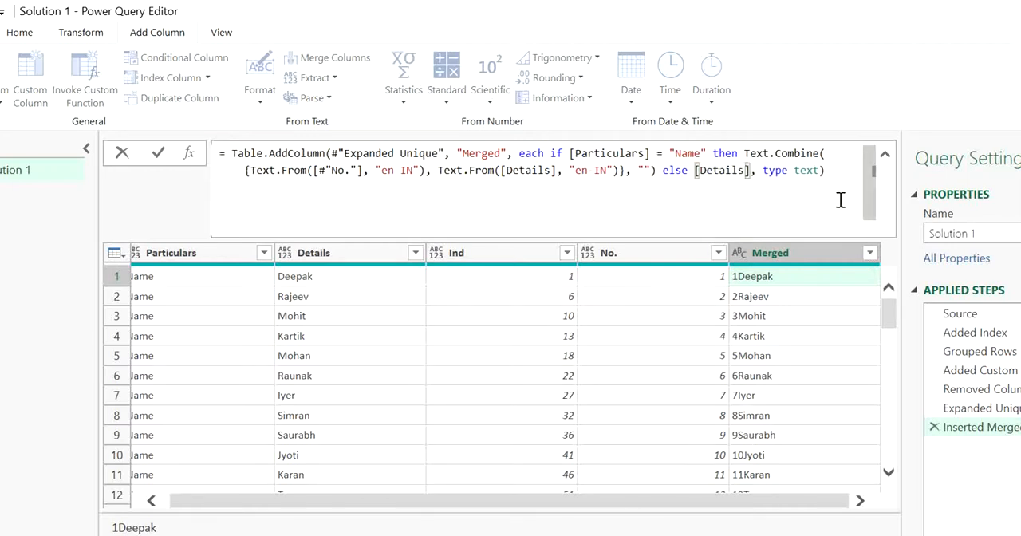
{"action": "key", "text": "Return"}
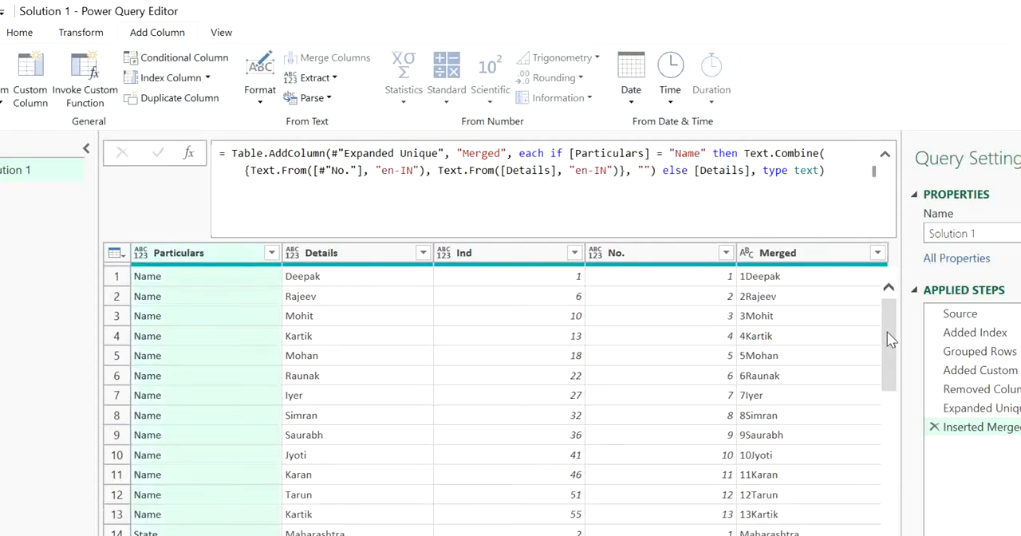
Check the Merged column's values across the Name, State, City and Donation rows.
{"action": "left_click_drag", "start_coordinate": [887, 331], "coordinate": [885, 384]}
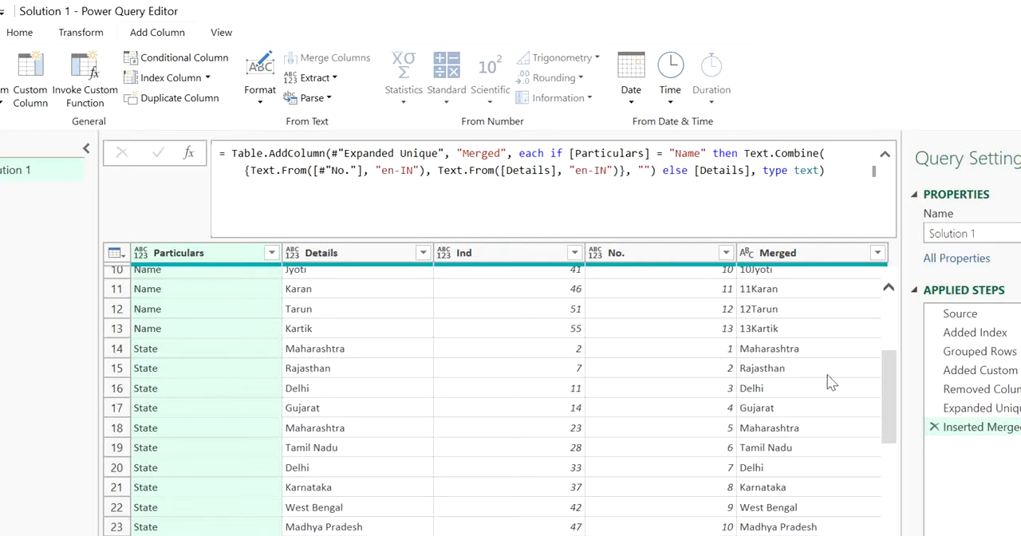
{"action": "left_click_drag", "start_coordinate": [882, 405], "coordinate": [878, 355]}
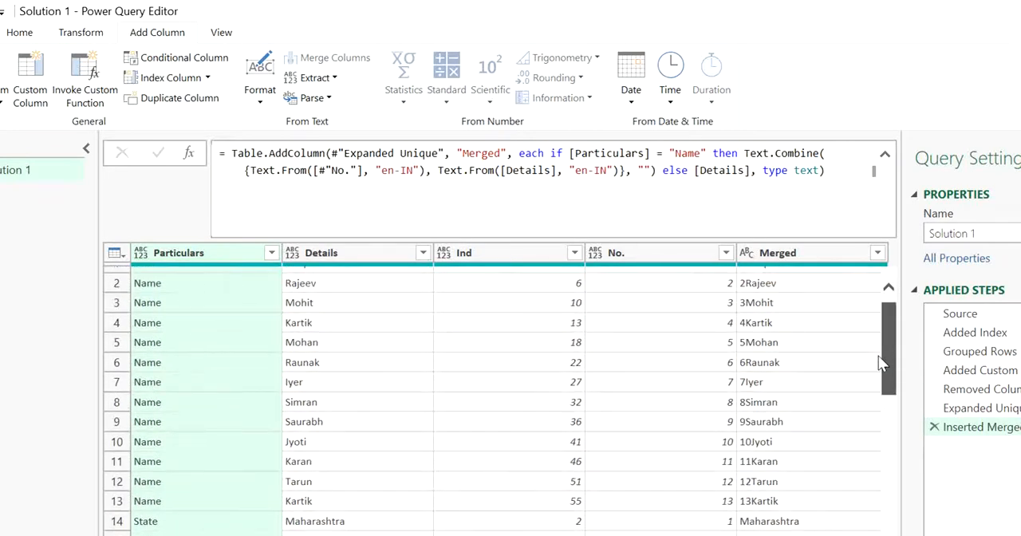
{"action": "left_click_drag", "start_coordinate": [891, 393], "coordinate": [894, 325]}
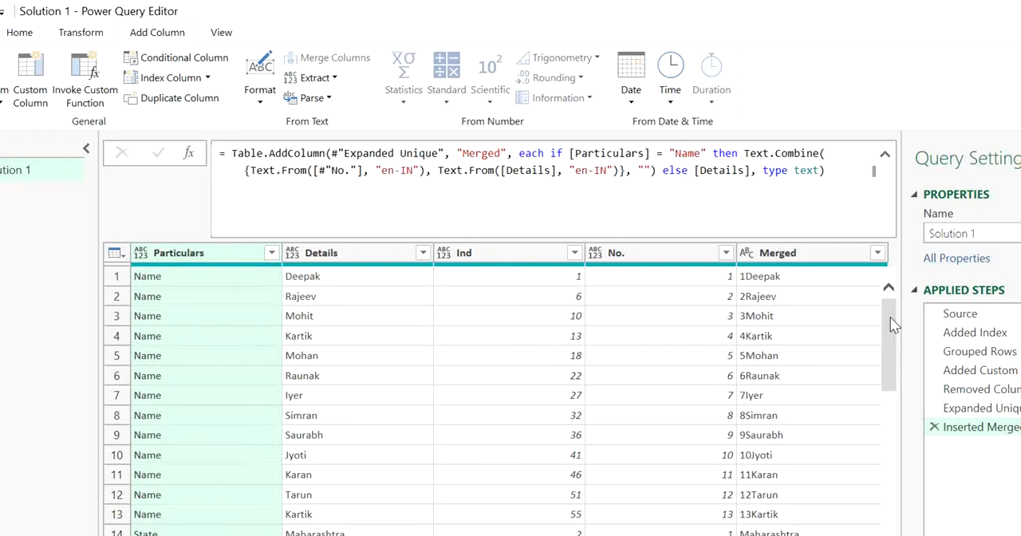
{"action": "left_click", "coordinate": [882, 357]}
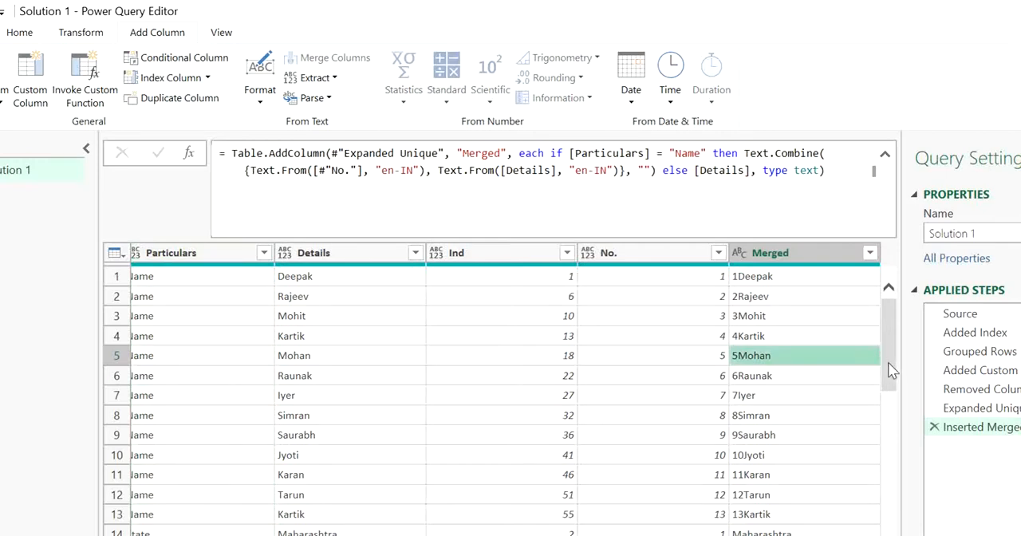
{"action": "left_click_drag", "start_coordinate": [888, 362], "coordinate": [890, 509]}
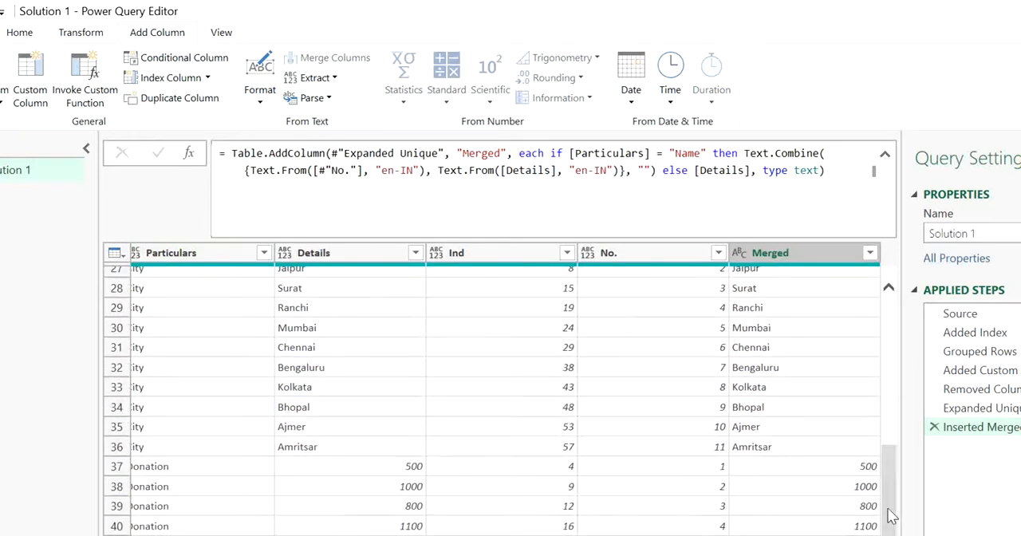
{"action": "left_click", "coordinate": [872, 506]}
{"action": "left_click_drag", "start_coordinate": [891, 407], "coordinate": [889, 317]}
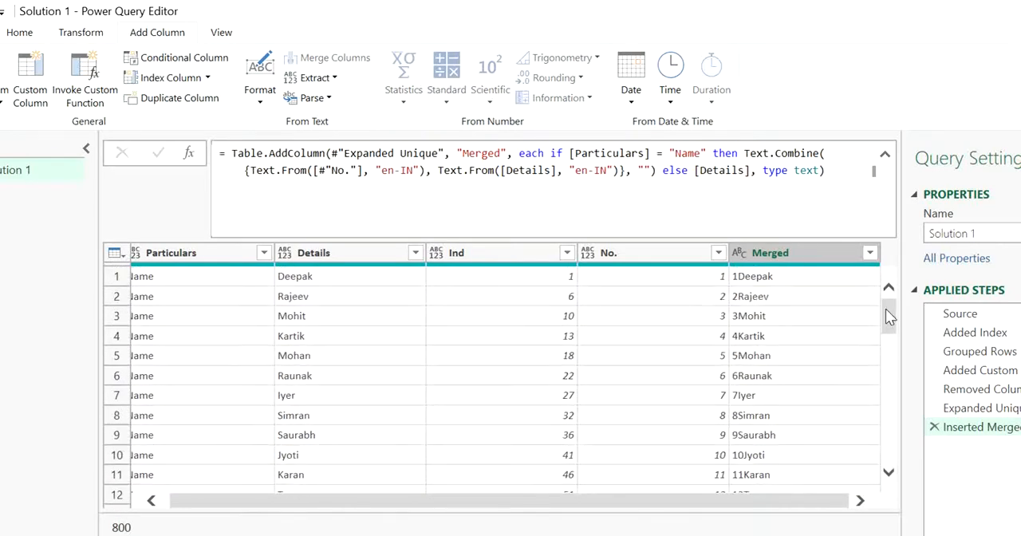
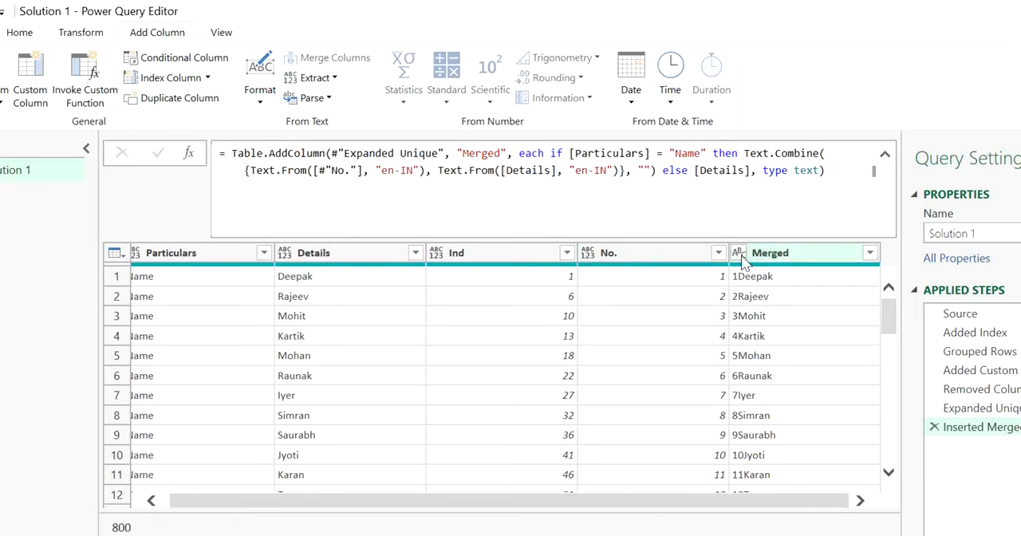
Remove the type text argument after else [Details] in the Merged column's formula and apply the change.
{"action": "left_click", "coordinate": [821, 170]}
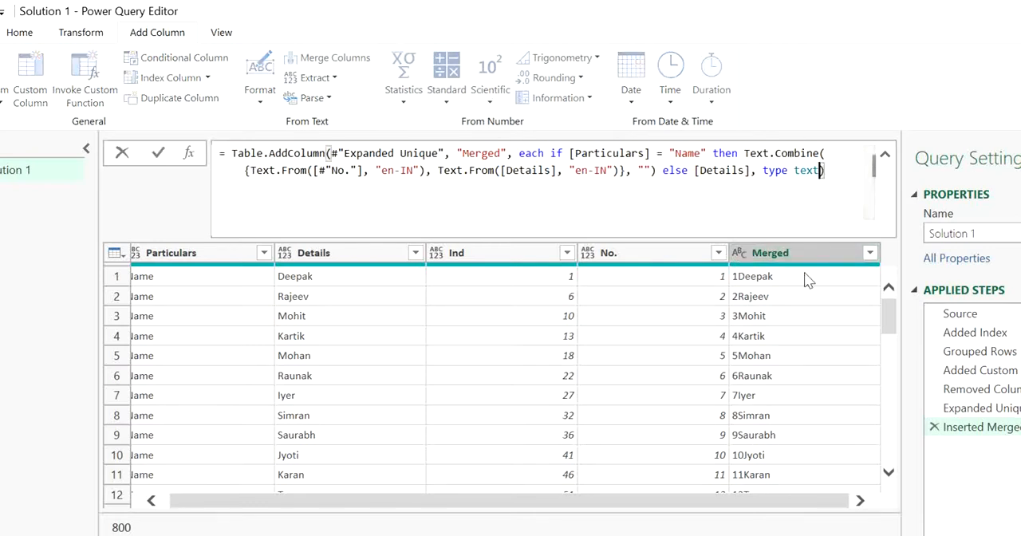
{"action": "key", "text": "BackSpace"}
{"action": "key", "text": "BackSpace"}
{"action": "key", "text": "BackSpace"}
{"action": "key", "text": "BackSpace"}
{"action": "key", "text": "BackSpace"}
{"action": "key", "text": "BackSpace"}
{"action": "key", "text": "BackSpace"}
{"action": "key", "text": "BackSpace"}
{"action": "key", "text": "BackSpace"}
{"action": "key", "text": "BackSpace"}
{"action": "key", "text": "BackSpace"}
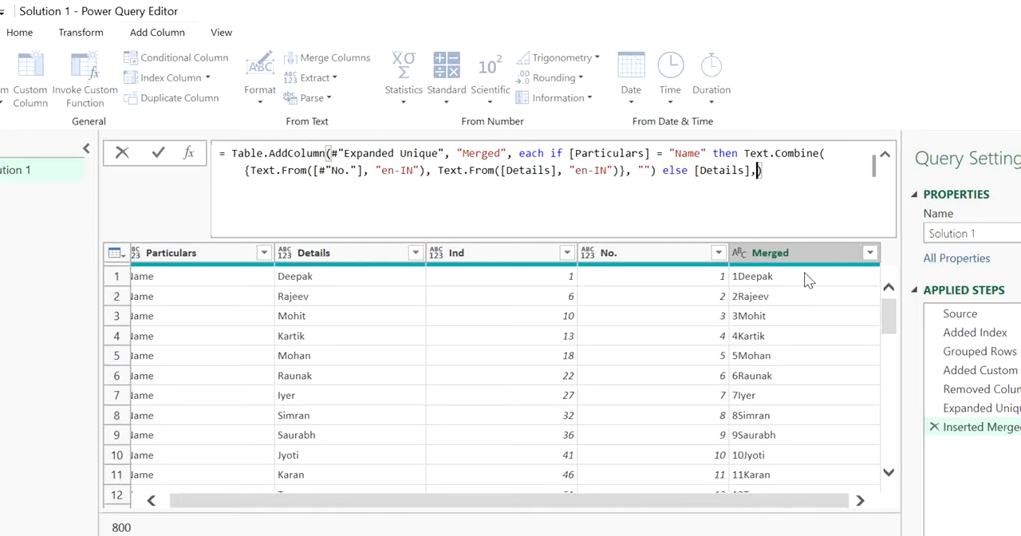
{"action": "type", "text": "]"}
{"action": "key", "text": "Return"}
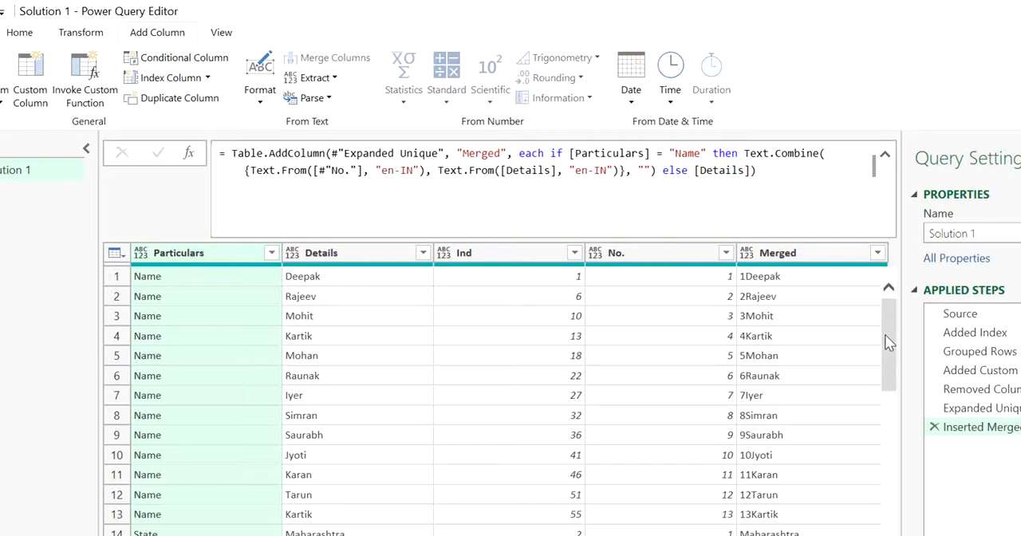
Remove the Details and No. columns from the table, keeping Particulars, Ind and Merged.
{"action": "left_click_drag", "start_coordinate": [885, 334], "coordinate": [888, 485]}
{"action": "left_click_drag", "start_coordinate": [888, 509], "coordinate": [885, 319]}
{"action": "left_click", "coordinate": [391, 255]}
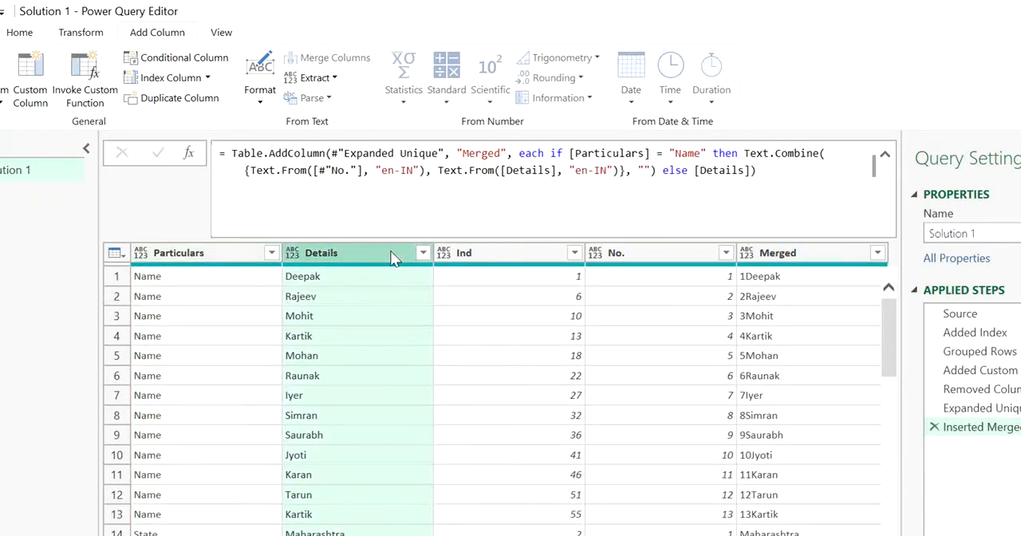
{"action": "left_click", "coordinate": [649, 263], "text": "ctrl"}
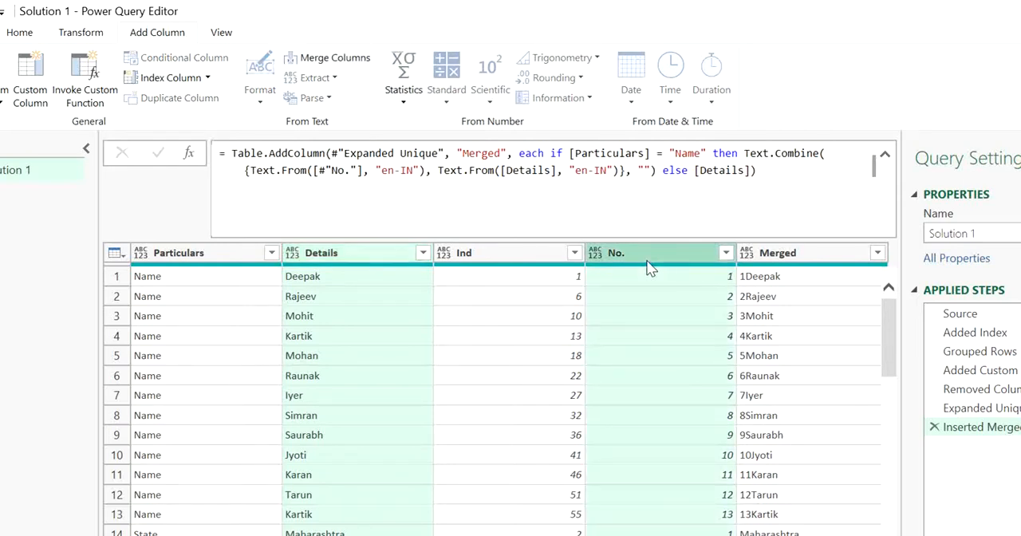
{"action": "key", "text": "Delete"}
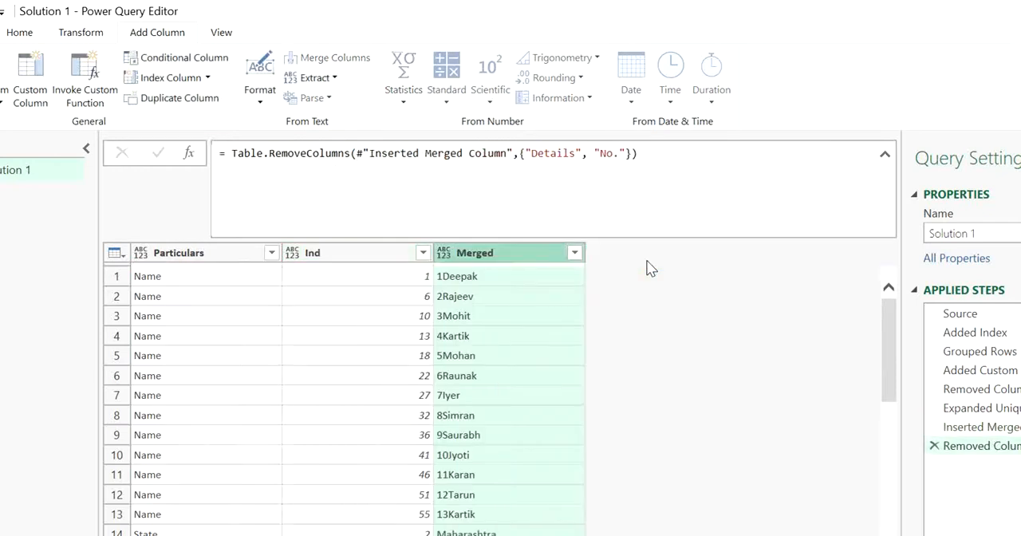
Pivot the Particulars column with Merged as the values column and Don't Aggregate as the aggregate value function.
{"action": "left_click", "coordinate": [467, 300]}
{"action": "left_click", "coordinate": [324, 301]}
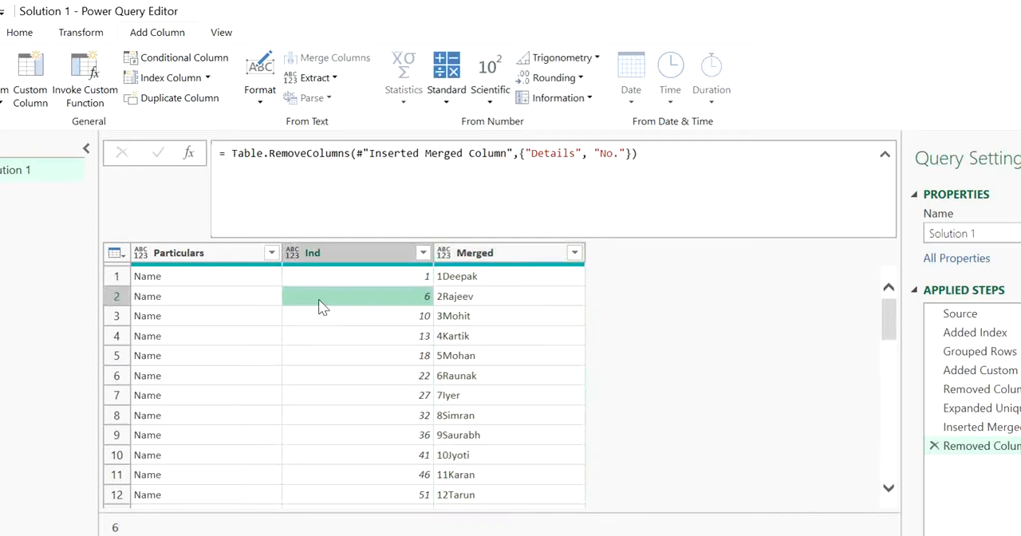
{"action": "left_click", "coordinate": [198, 278]}
{"action": "left_click", "coordinate": [168, 264]}
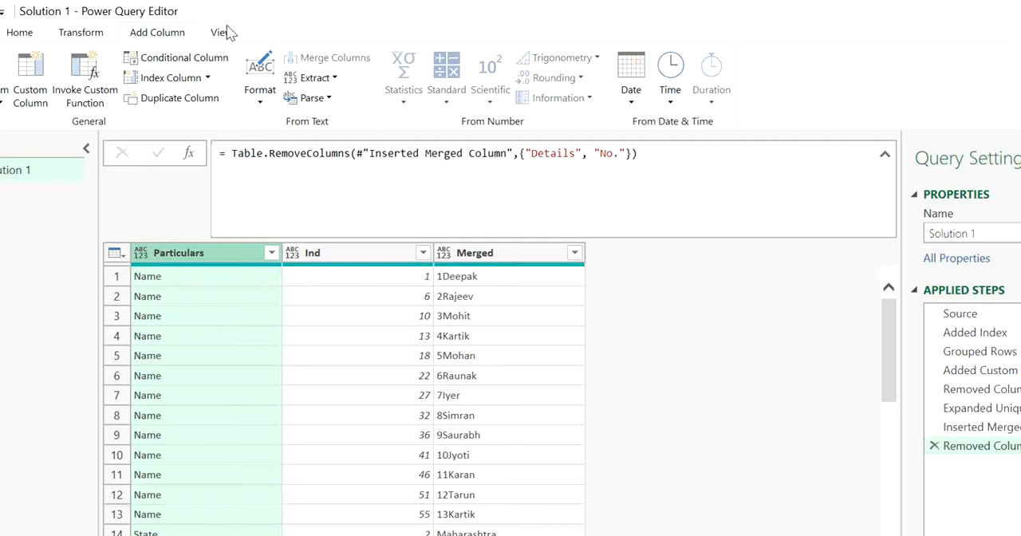
{"action": "left_click", "coordinate": [81, 32]}
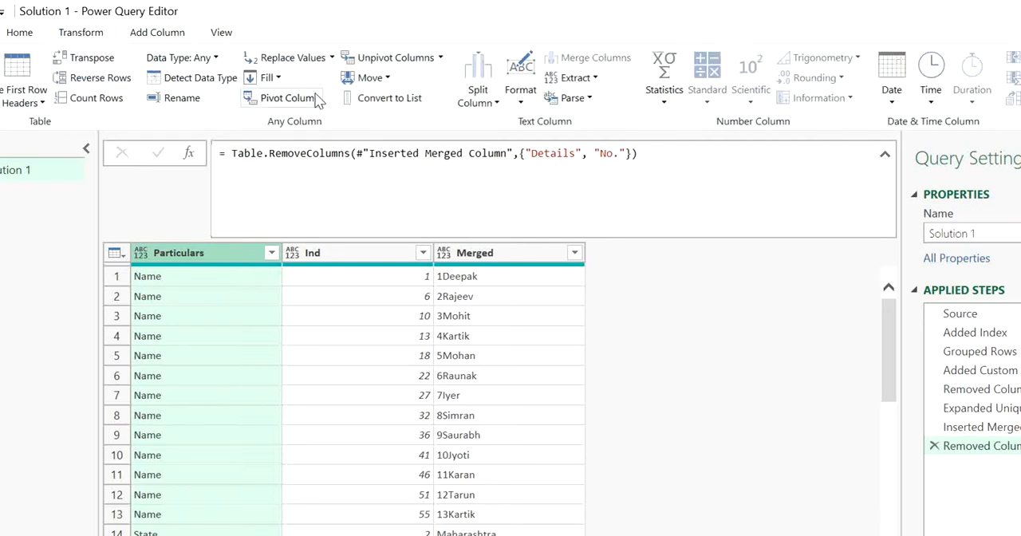
{"action": "left_click", "coordinate": [289, 97]}
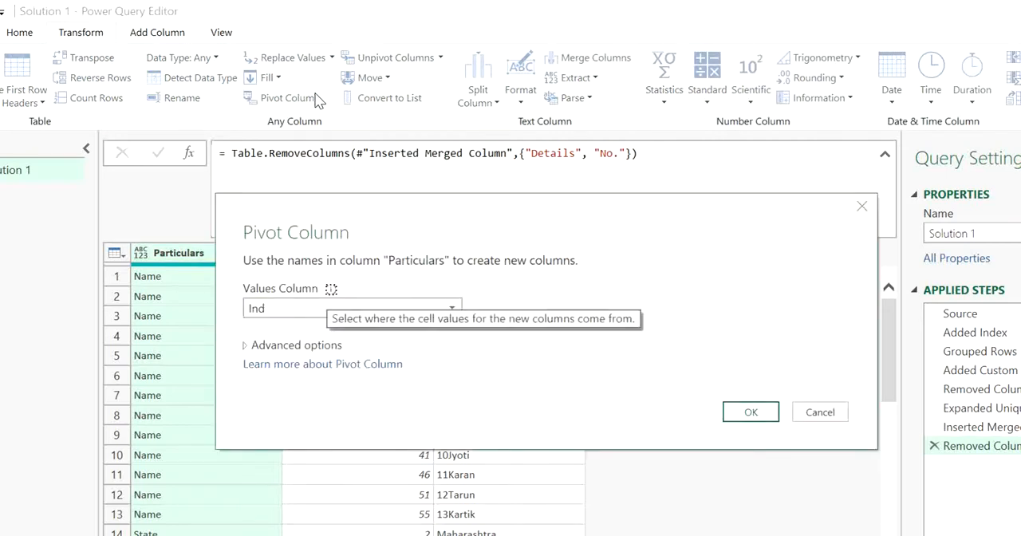
{"action": "left_click", "coordinate": [307, 309]}
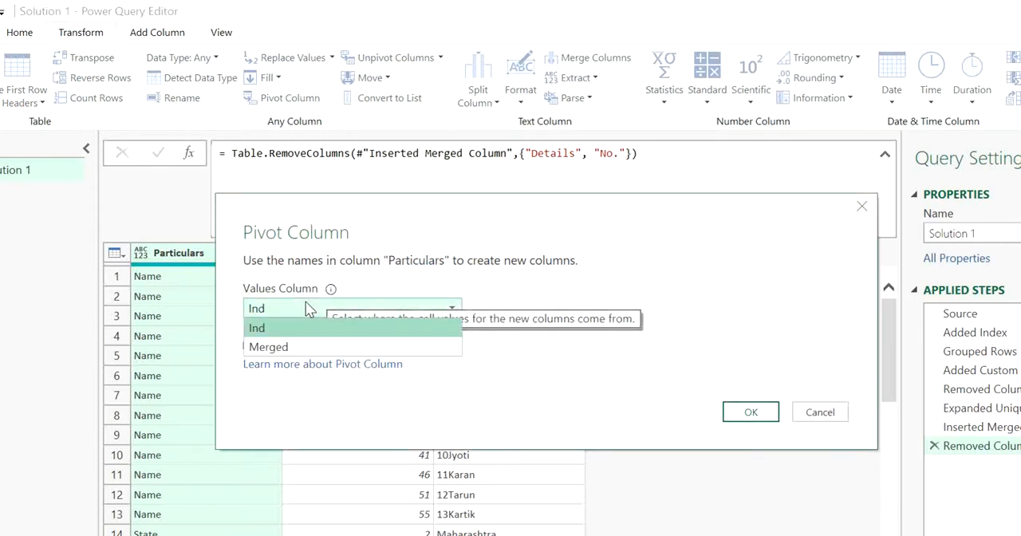
{"action": "left_click", "coordinate": [307, 349]}
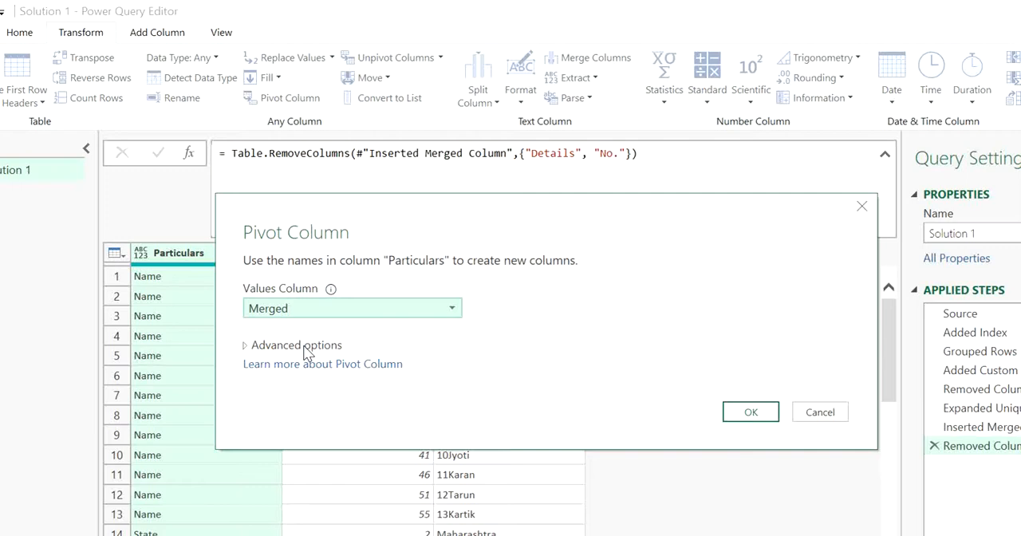
{"action": "left_click", "coordinate": [304, 348]}
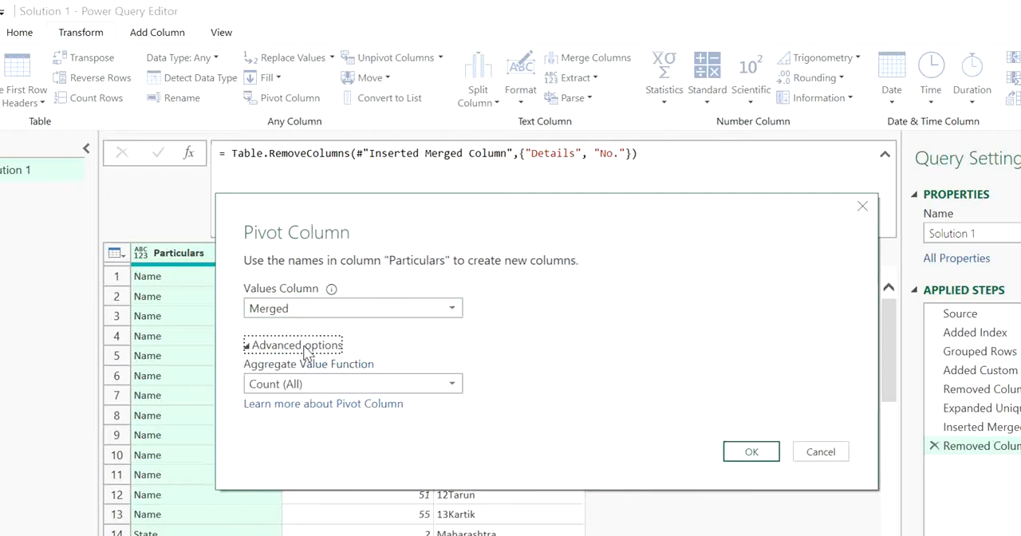
{"action": "left_click", "coordinate": [305, 378]}
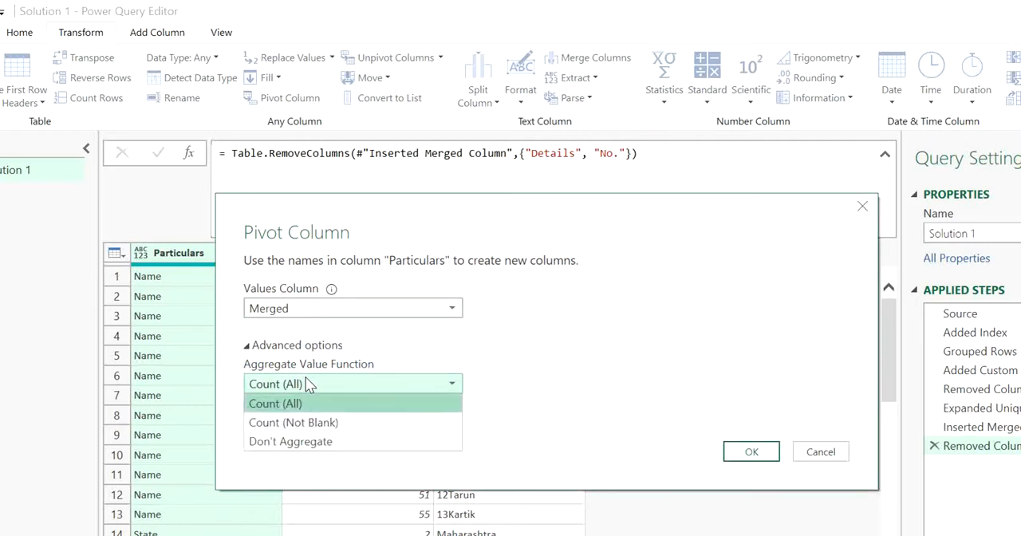
{"action": "left_click", "coordinate": [322, 444]}
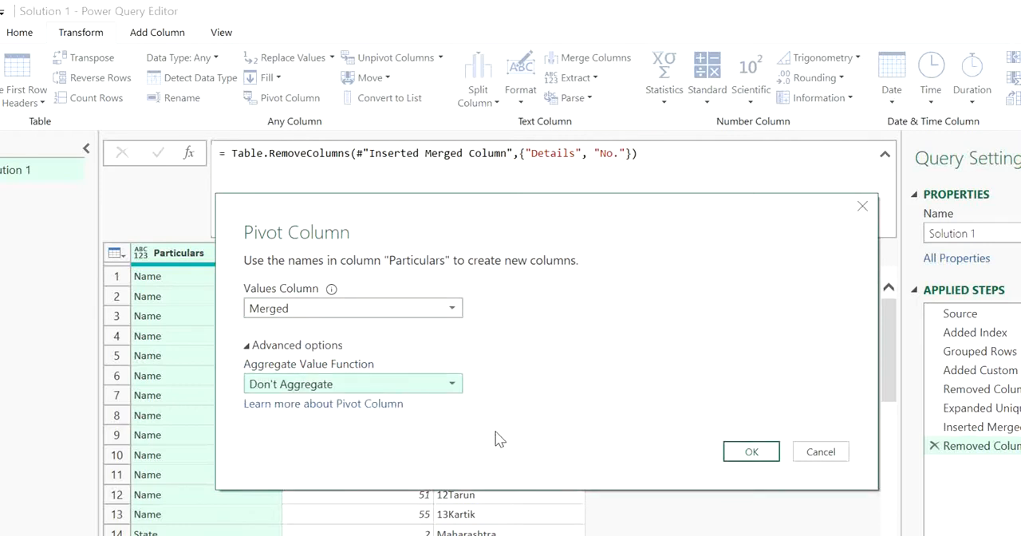
{"action": "left_click", "coordinate": [748, 456]}
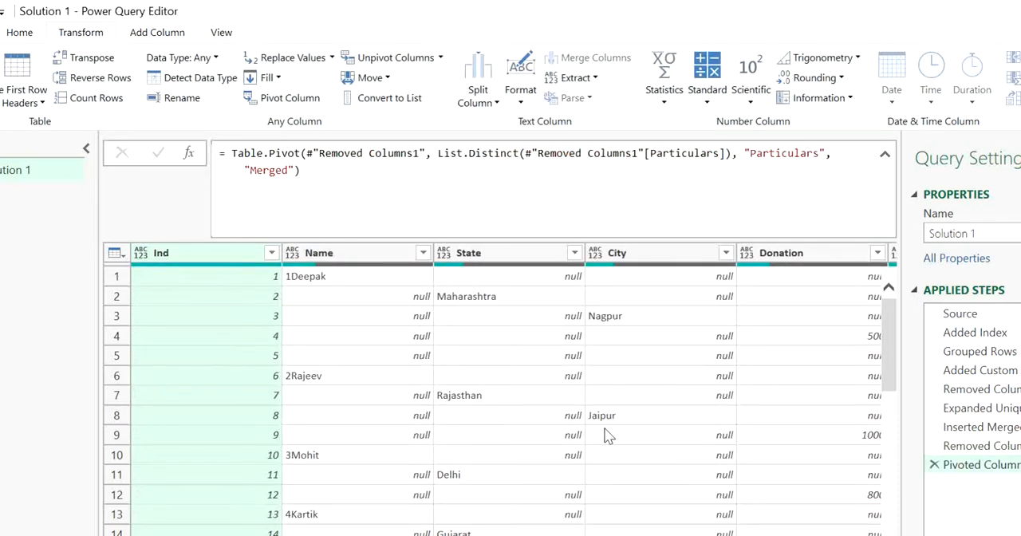
Fill down the values in the Name column and remove the Ind column.
{"action": "left_click", "coordinate": [358, 265]}
{"action": "right_click", "coordinate": [359, 264]}
{"action": "mouse_move", "coordinate": [467, 492]}
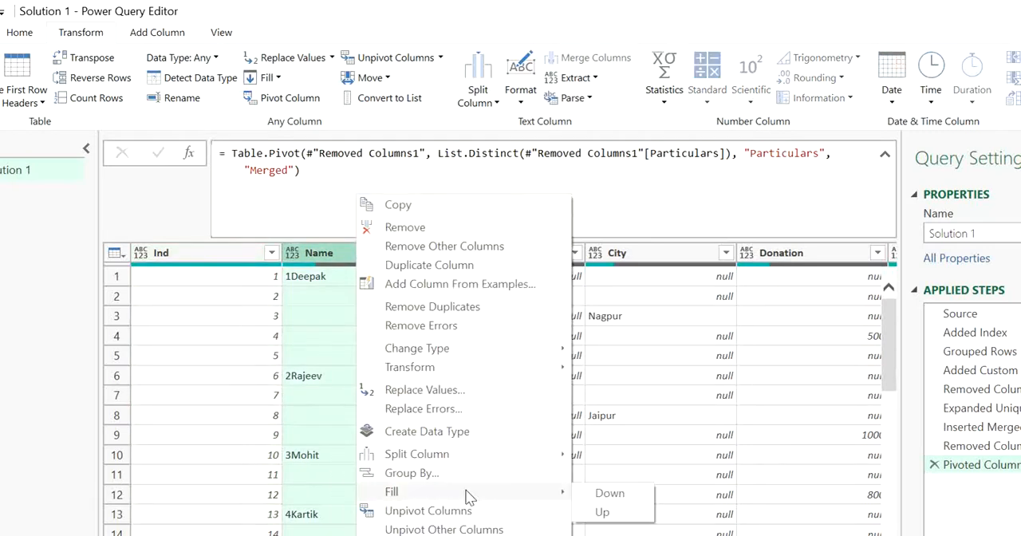
{"action": "left_click", "coordinate": [631, 495]}
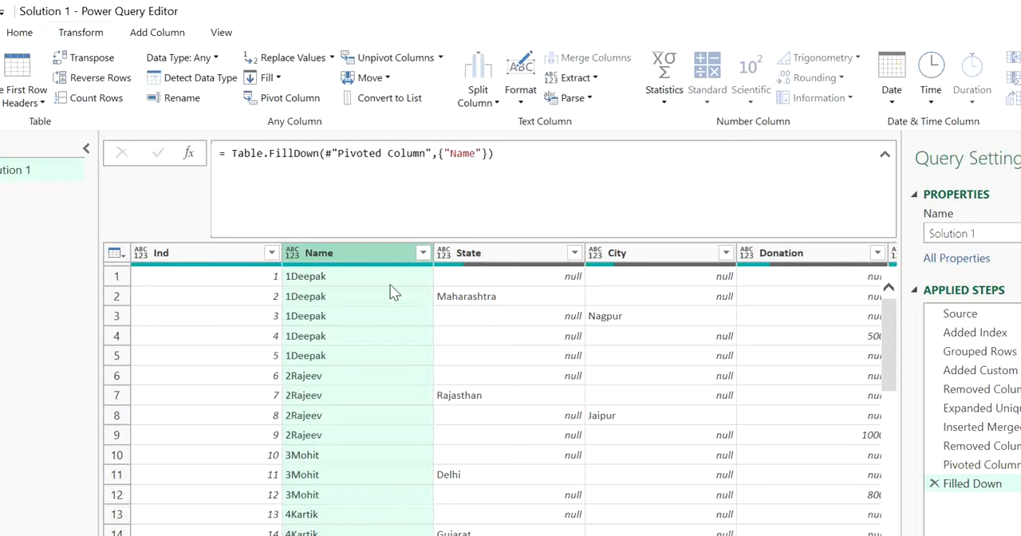
{"action": "left_click", "coordinate": [247, 262]}
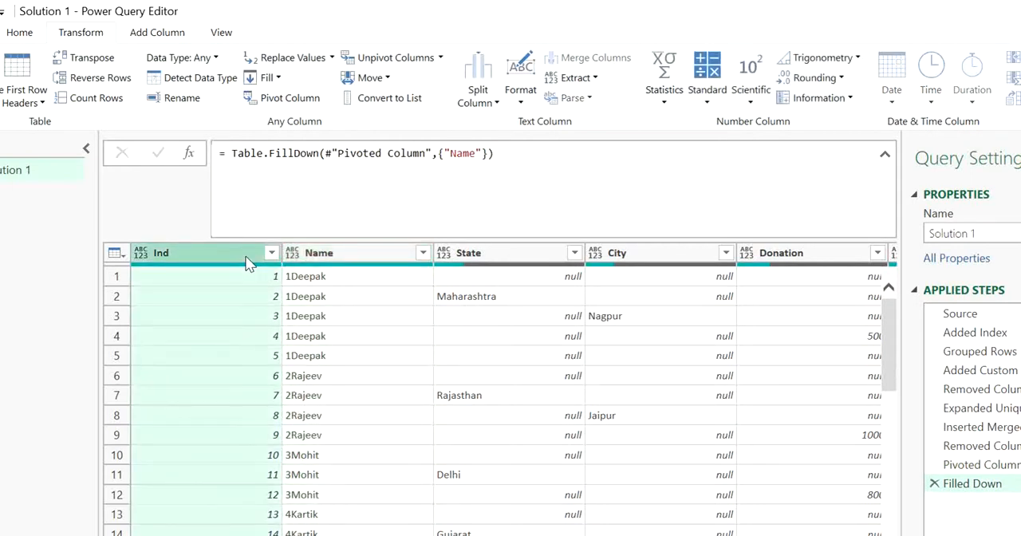
{"action": "key", "text": "Delete"}
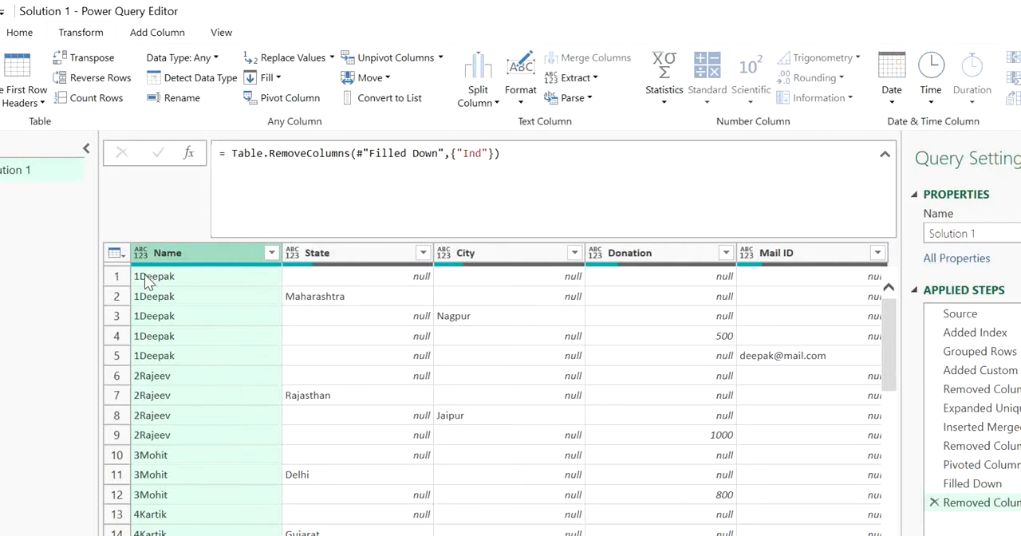
{"action": "left_click", "coordinate": [148, 416]}
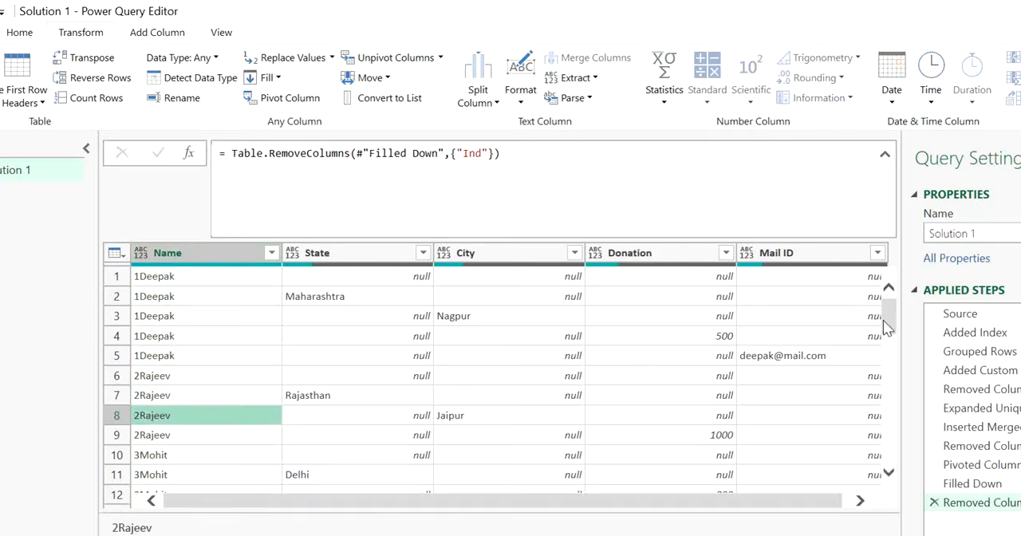
{"action": "left_click_drag", "start_coordinate": [883, 320], "coordinate": [881, 297]}
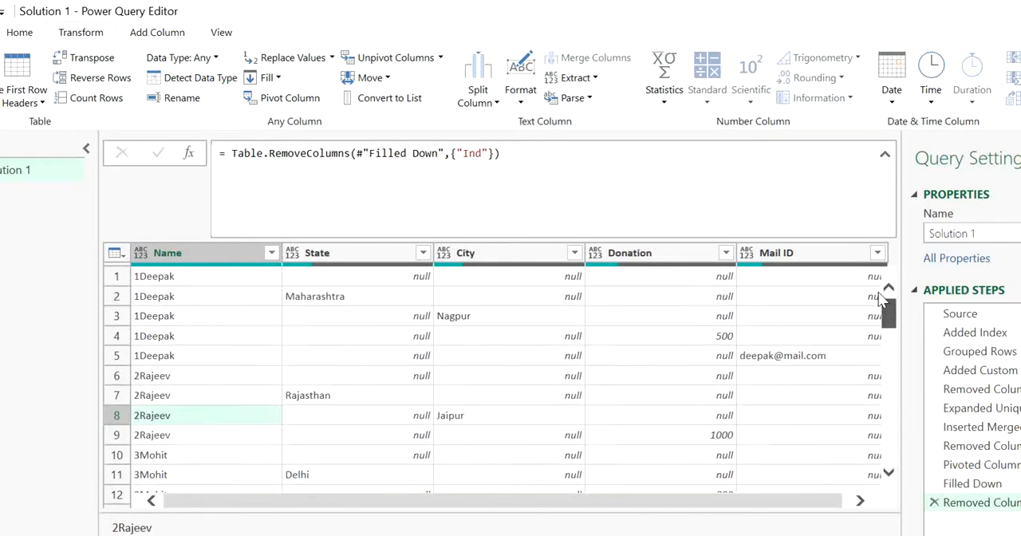
{"action": "left_click", "coordinate": [174, 276]}
{"action": "left_click", "coordinate": [245, 251]}
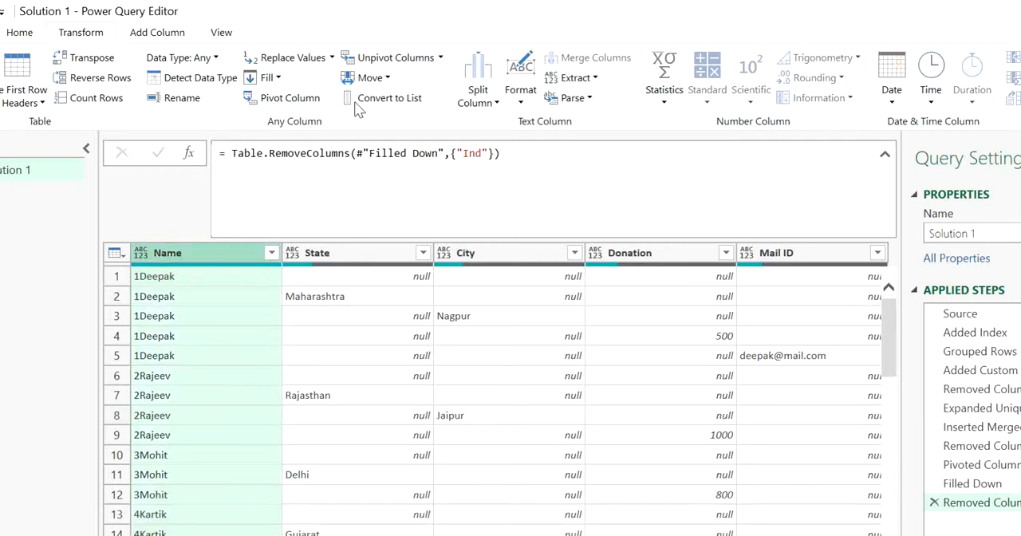
{"action": "left_click", "coordinate": [440, 59]}
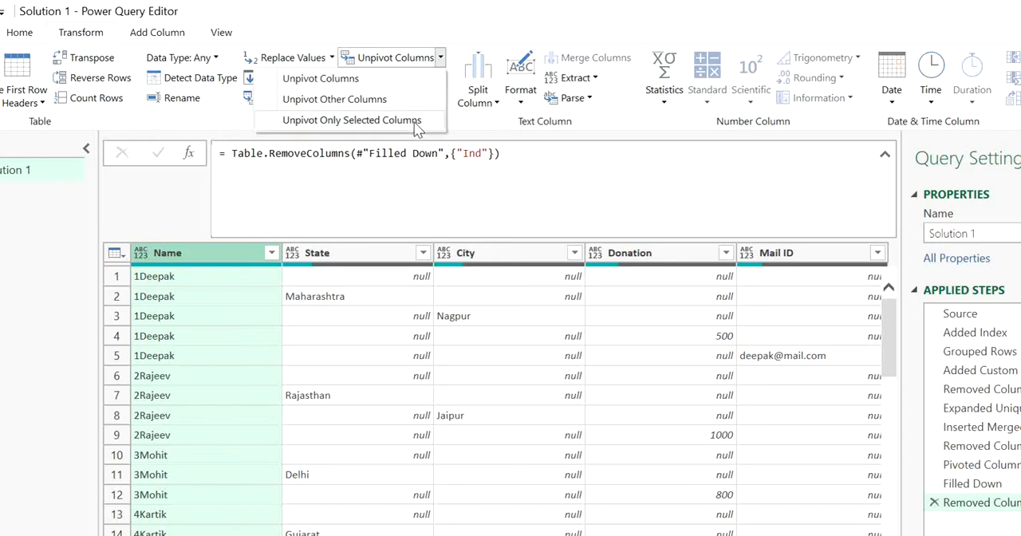
{"action": "left_click", "coordinate": [403, 100]}
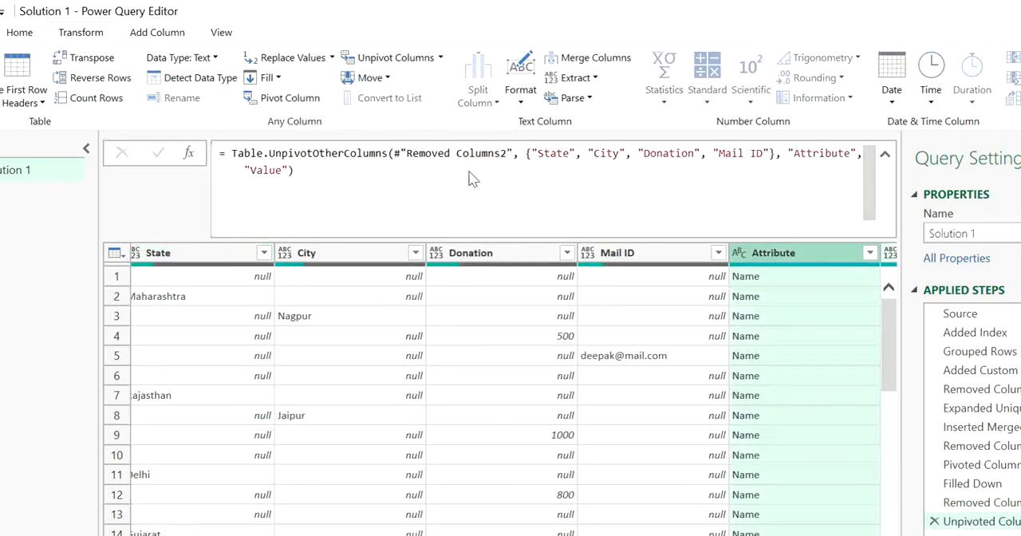
{"action": "left_click", "coordinate": [934, 522]}
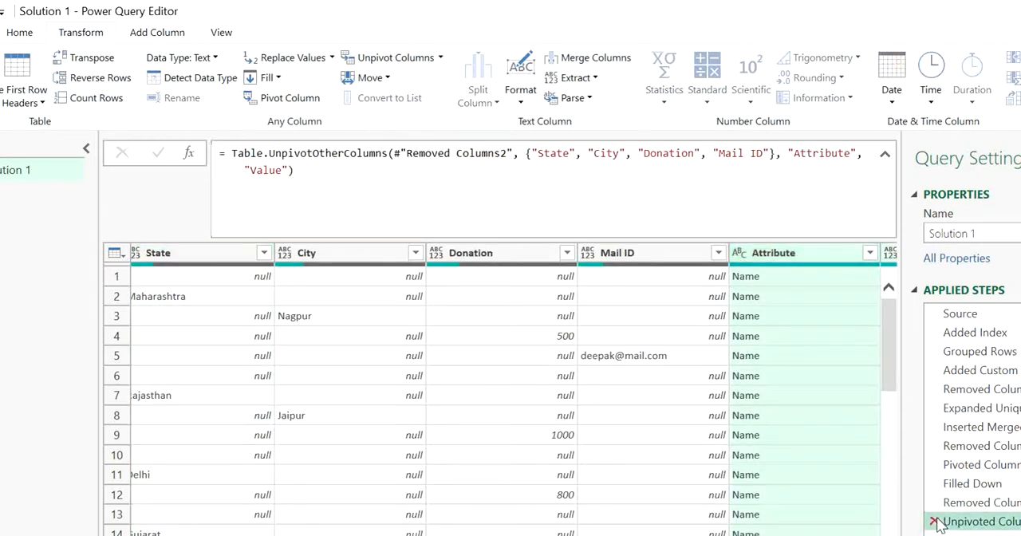
Unpivot all columns other than Name into attribute and value columns.
{"action": "left_click", "coordinate": [440, 59]}
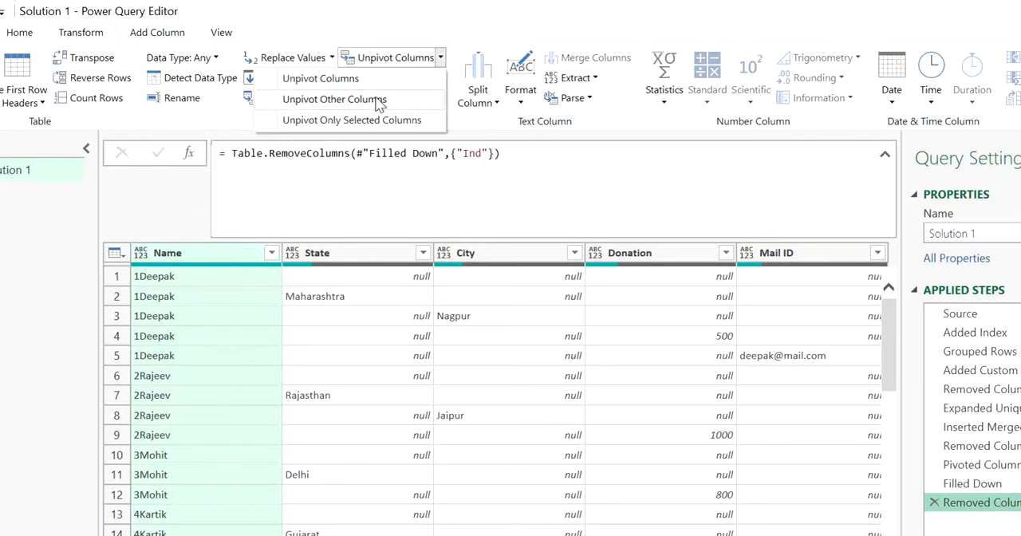
{"action": "left_click", "coordinate": [380, 100]}
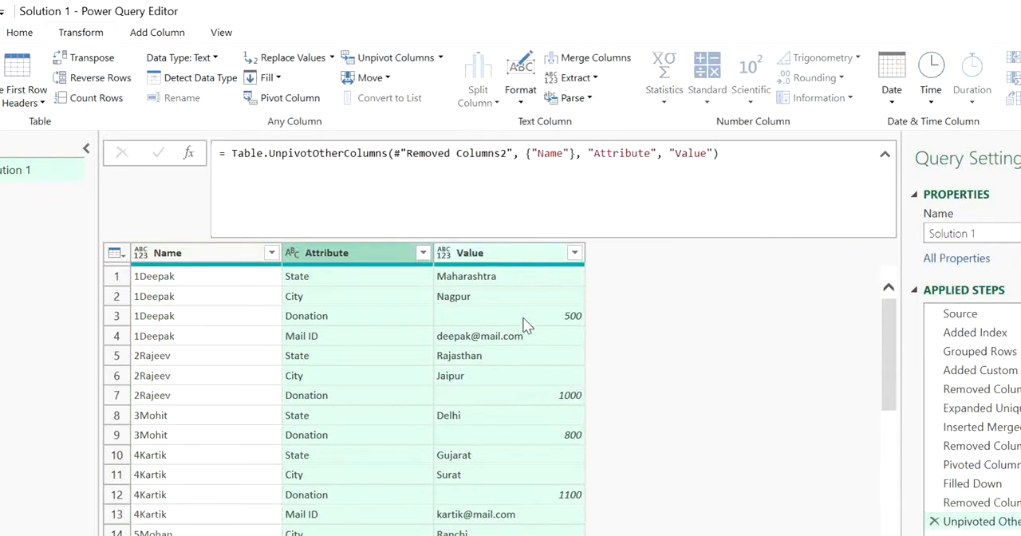
Pivot the Attribute column with Value as the values column and Don't Aggregate as the aggregate value function.
{"action": "left_click", "coordinate": [290, 100]}
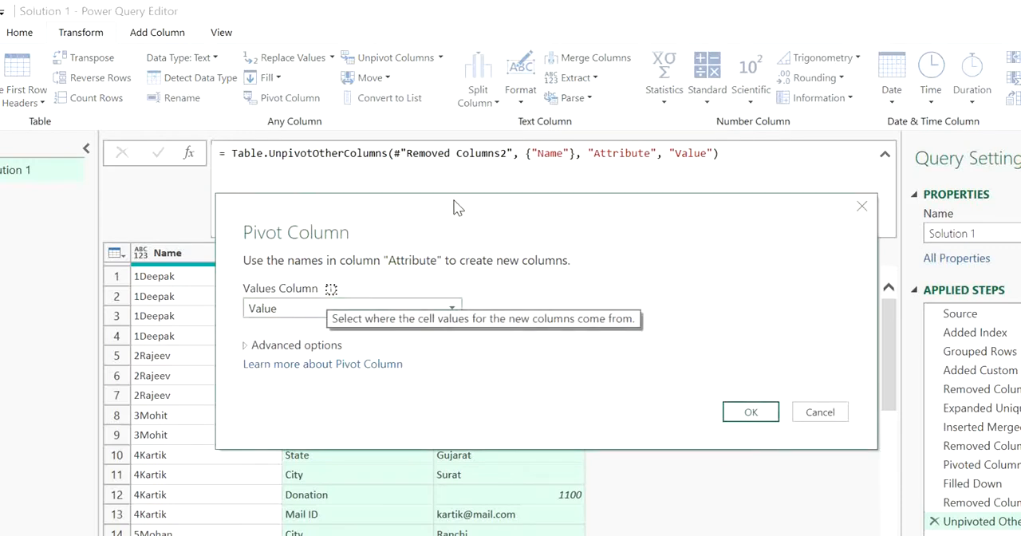
{"action": "left_click_drag", "start_coordinate": [455, 209], "coordinate": [451, 344]}
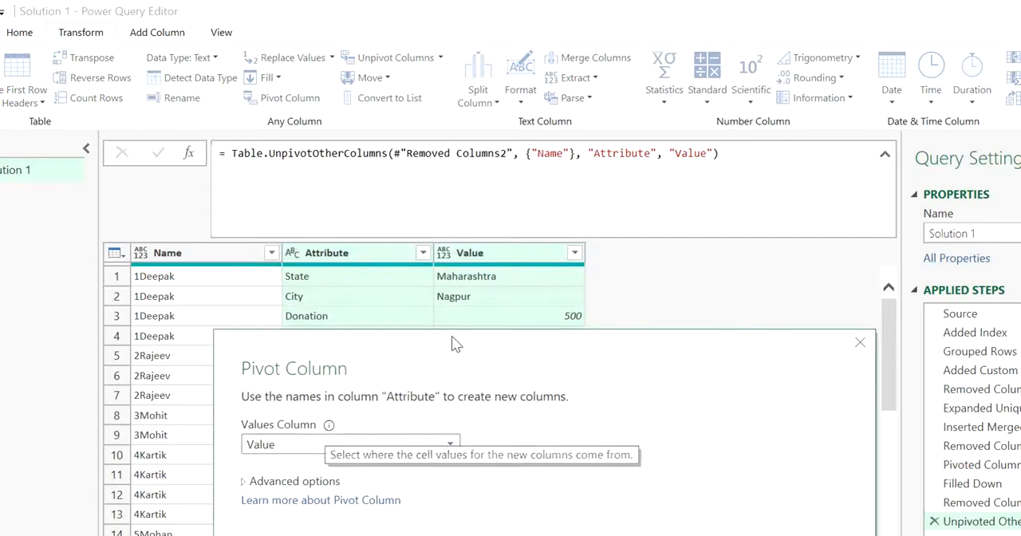
{"action": "left_click", "coordinate": [254, 482]}
{"action": "left_click", "coordinate": [256, 519]}
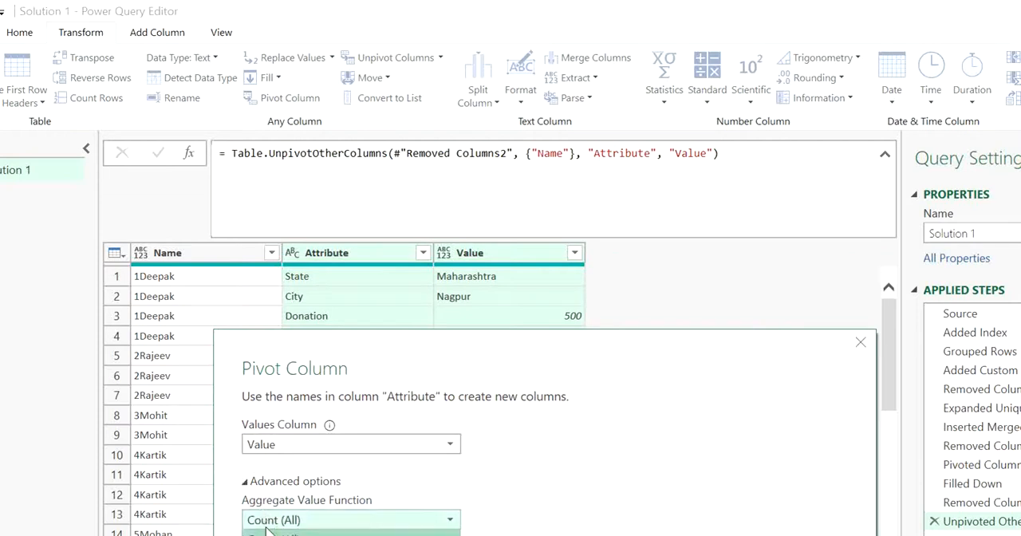
{"action": "left_click", "coordinate": [281, 535]}
{"action": "left_click", "coordinate": [732, 535]}
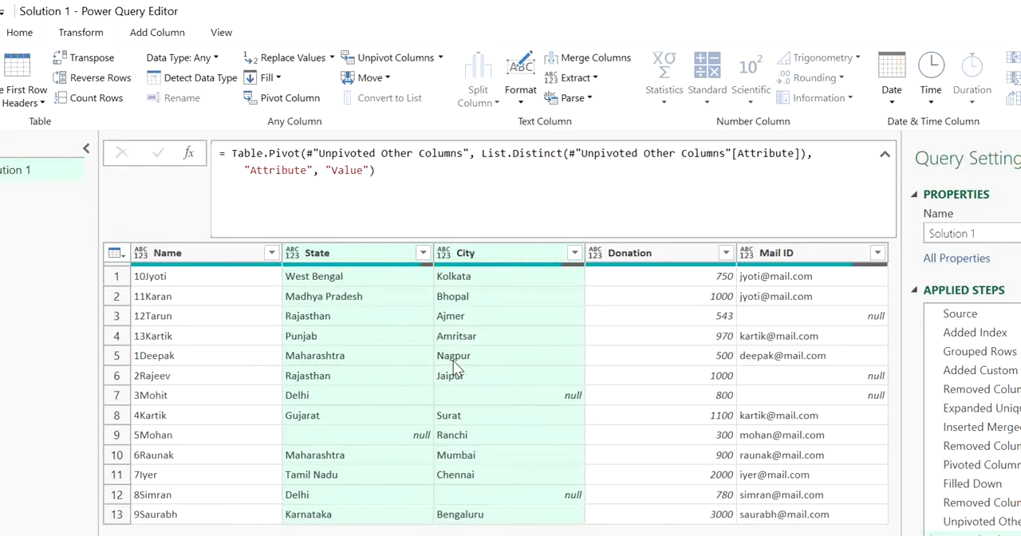
Check the number-prefixed names and their State and City values in the pivoted donor rows.
{"action": "left_click", "coordinate": [326, 308]}
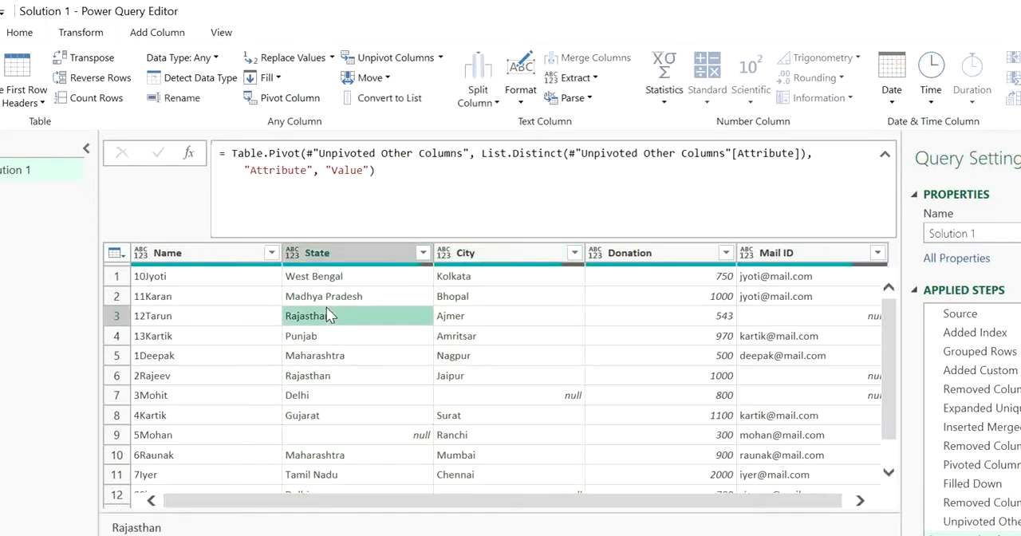
{"action": "left_click", "coordinate": [246, 254]}
{"action": "left_click", "coordinate": [354, 337]}
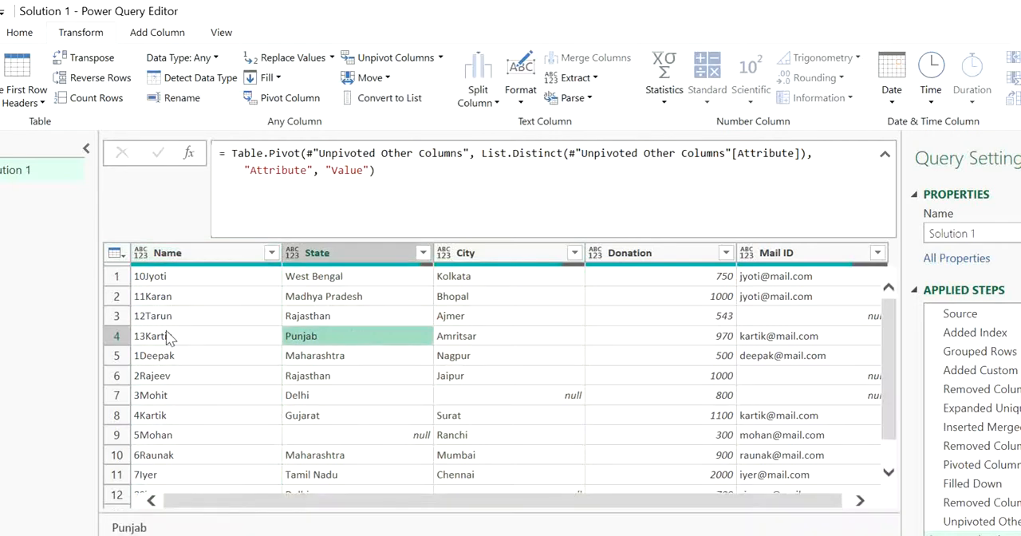
{"action": "left_click", "coordinate": [169, 335]}
{"action": "key", "text": "Right"}
{"action": "key", "text": "Right"}
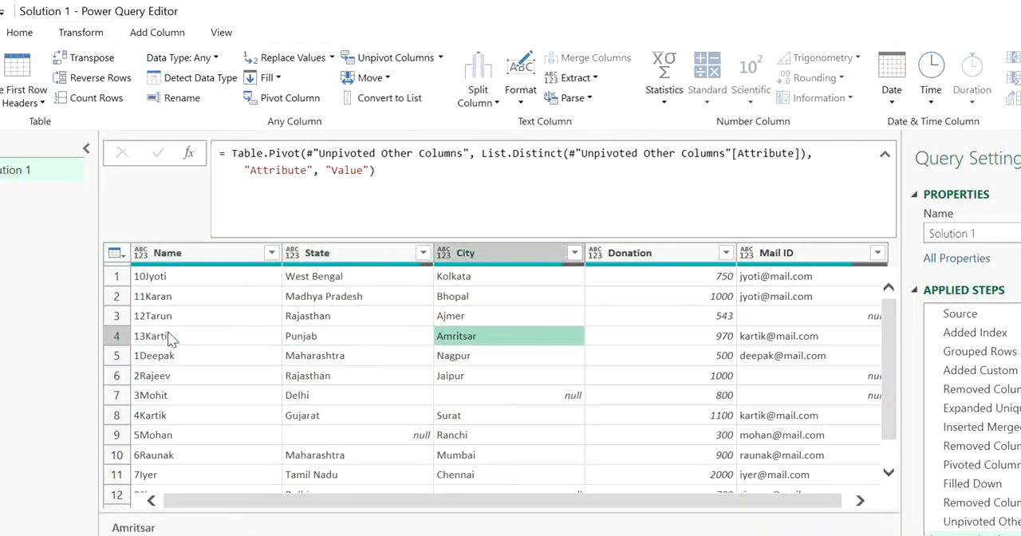
Compare the number-prefixed names and State values of the rows for the two donors sharing a name.
{"action": "key", "text": "Left"}
{"action": "key", "text": "Left"}
{"action": "key", "text": "Down"}
{"action": "key", "text": "Down"}
{"action": "key", "text": "Down"}
{"action": "key", "text": "Down"}
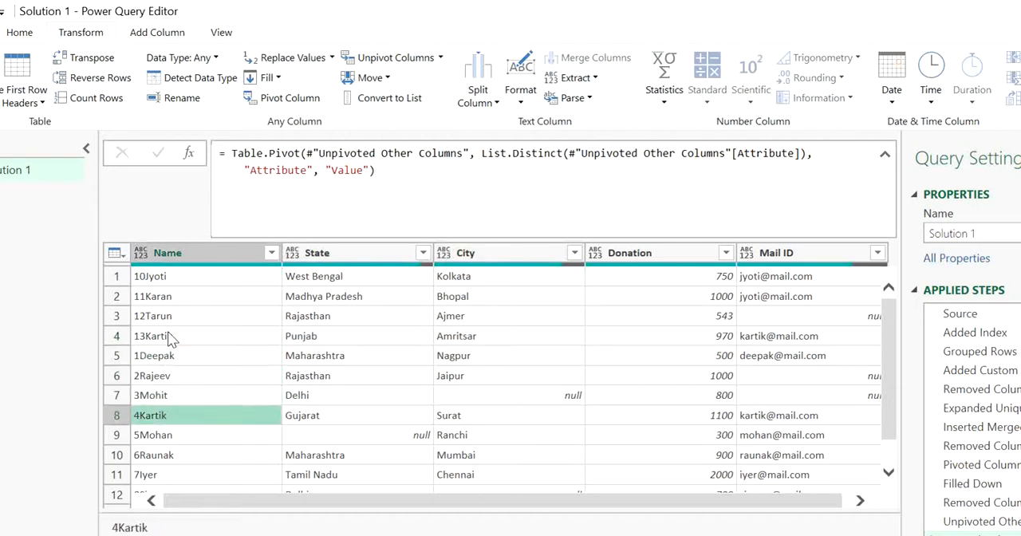
{"action": "key", "text": "Right"}
{"action": "key", "text": "Left"}
{"action": "key", "text": "Up"}
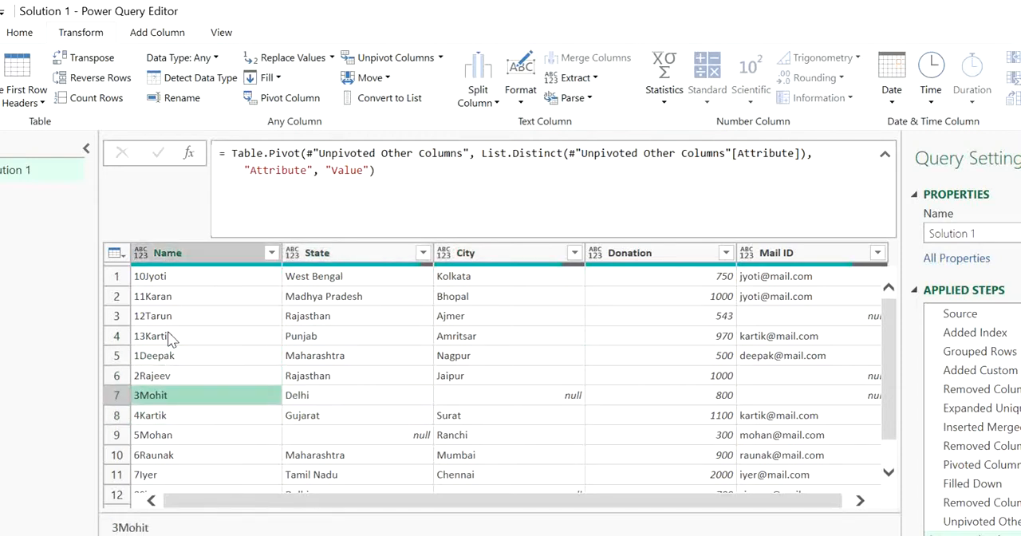
{"action": "key", "text": "Up"}
{"action": "key", "text": "Up"}
{"action": "key", "text": "Up"}
{"action": "key", "text": "Right"}
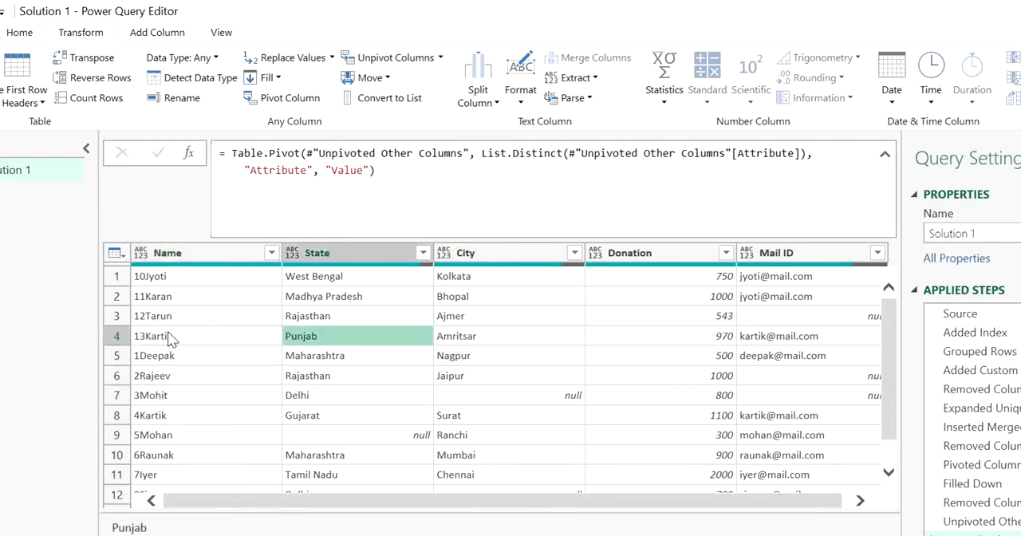
Split the Name column by digit to non-digit to separate the number prefixes from the donor names.
{"action": "key", "text": "Left"}
{"action": "key", "text": "Up"}
{"action": "key", "text": "Up"}
{"action": "key", "text": "Up"}
{"action": "key", "text": "ctrl+space"}
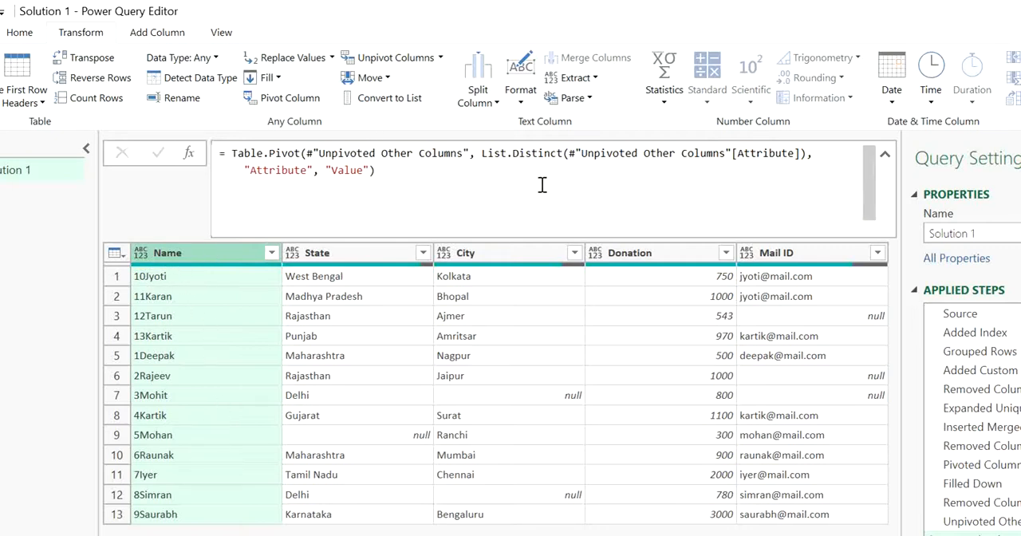
{"action": "left_click", "coordinate": [476, 100]}
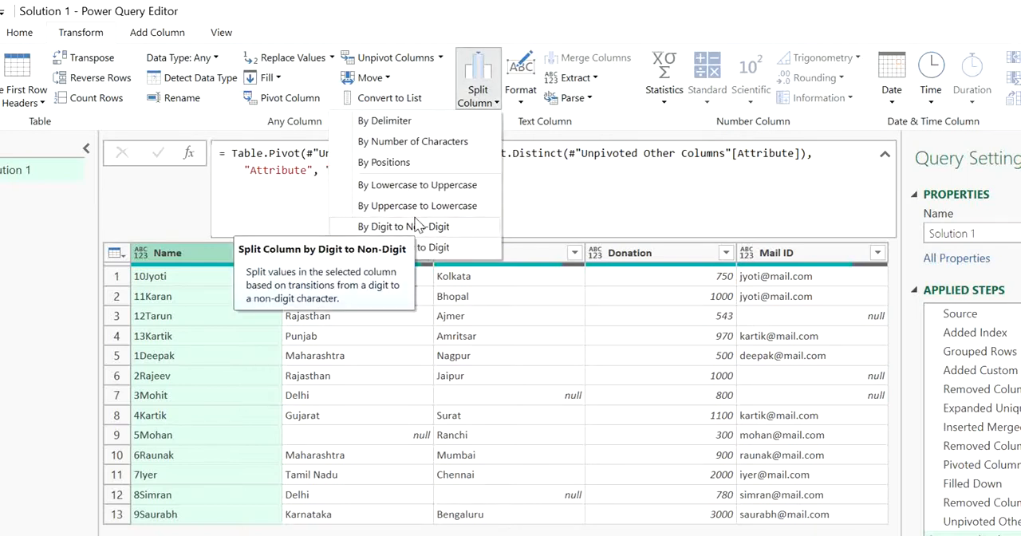
{"action": "left_click", "coordinate": [415, 227]}
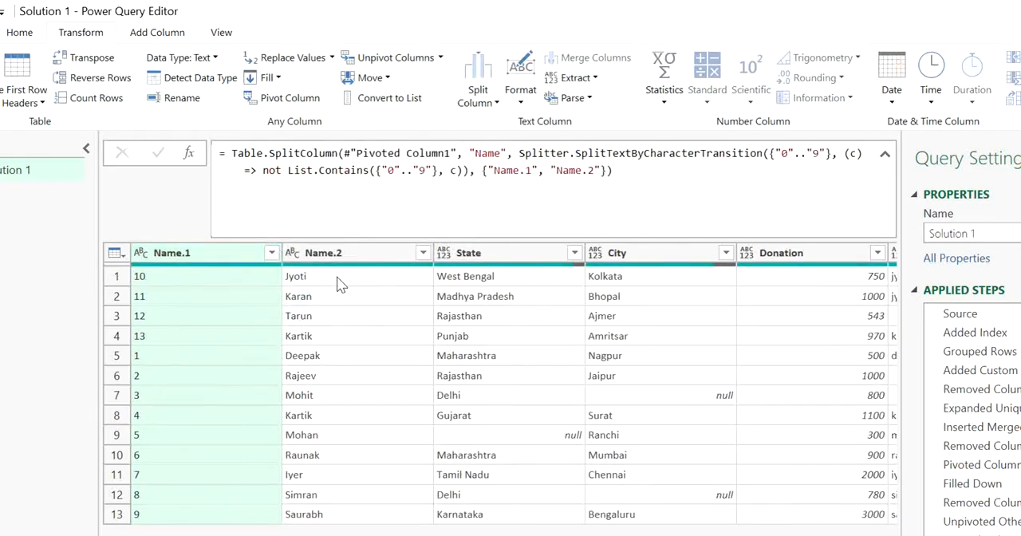
{"action": "left_click", "coordinate": [304, 281]}
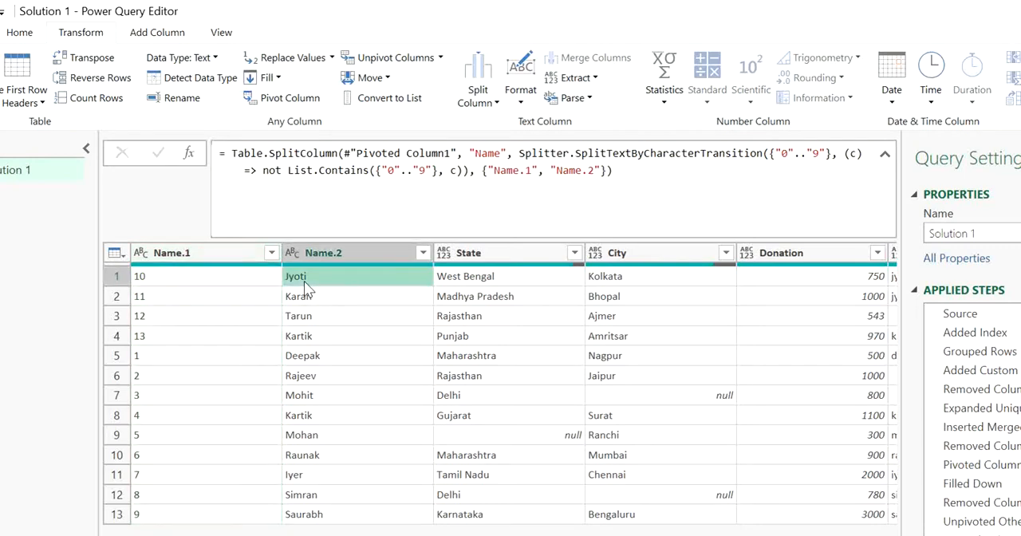
Set the Name.1 column's data type to Whole Number and sort the rows by it in ascending order.
{"action": "left_click", "coordinate": [203, 255]}
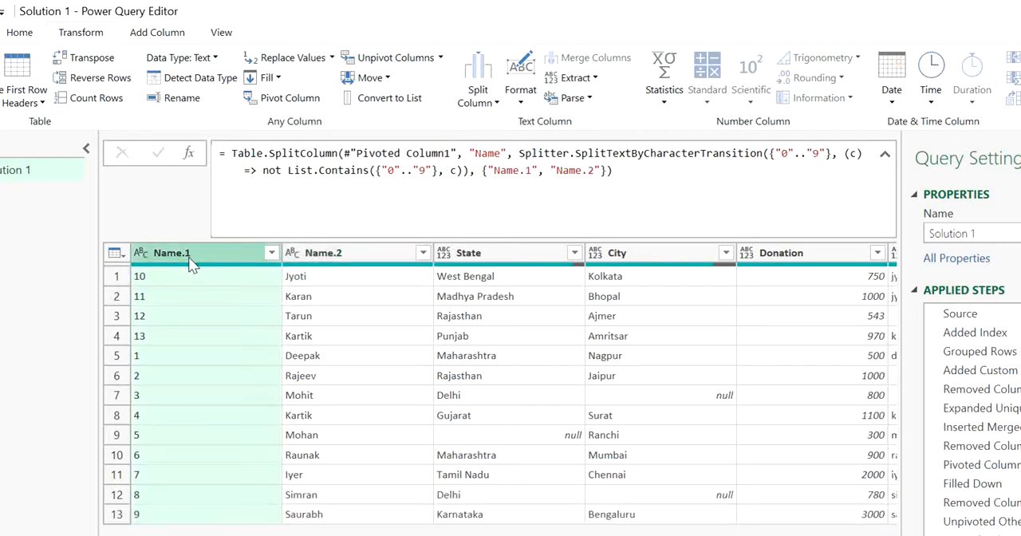
{"action": "left_click", "coordinate": [143, 253]}
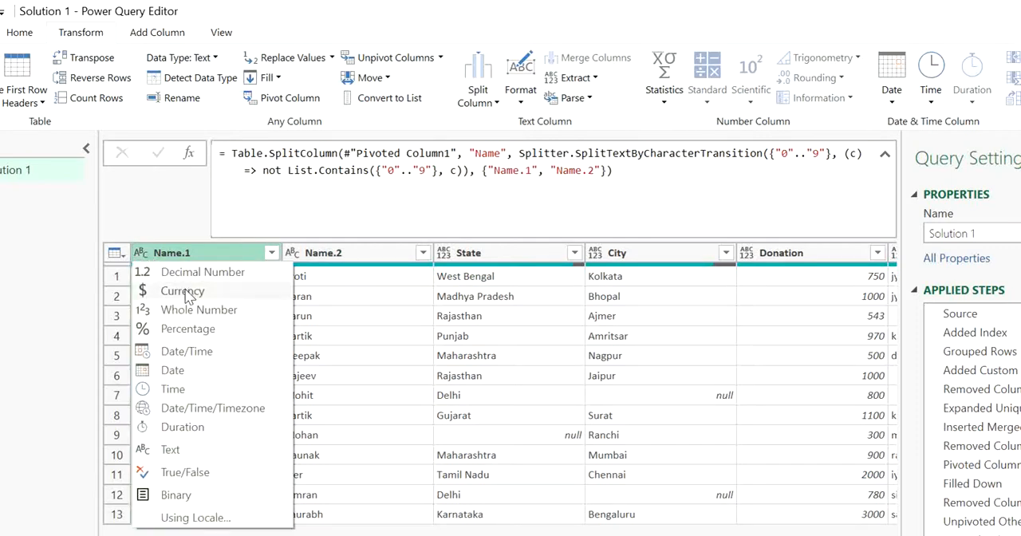
{"action": "left_click", "coordinate": [200, 309]}
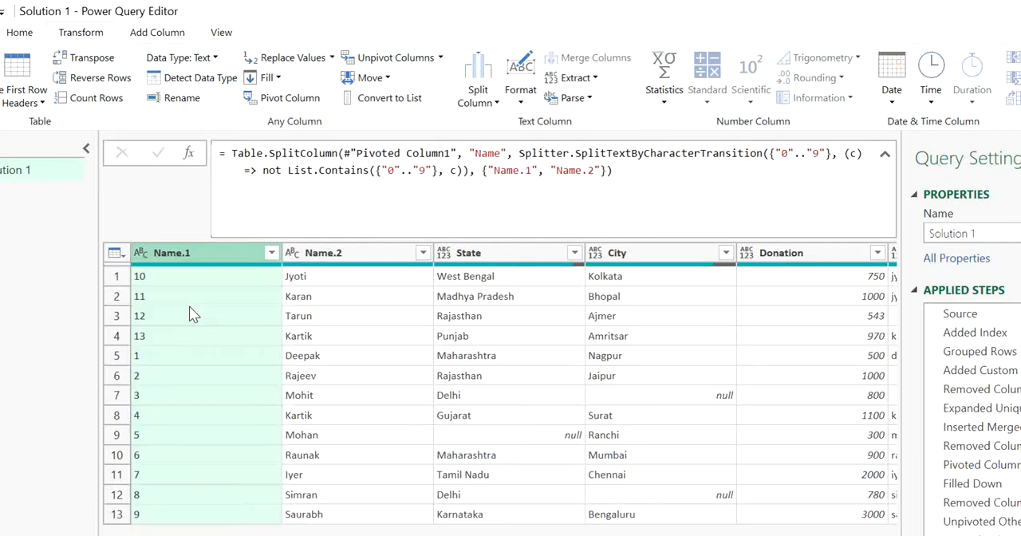
{"action": "left_click", "coordinate": [271, 254]}
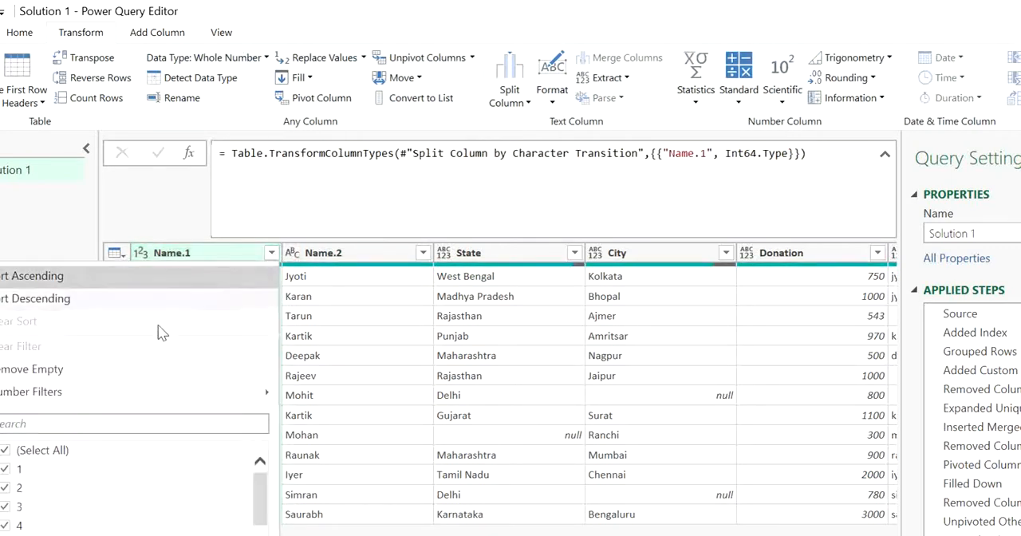
{"action": "left_click", "coordinate": [89, 277]}
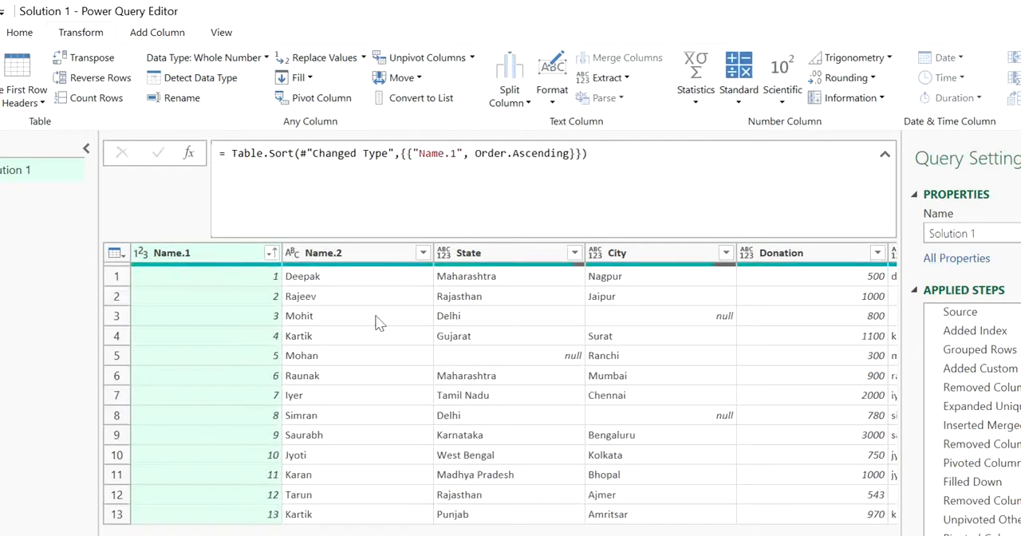
Remove the Name.1 column and rename the Name.2 column to Name.
{"action": "left_click", "coordinate": [211, 255]}
{"action": "key", "text": "Delete"}
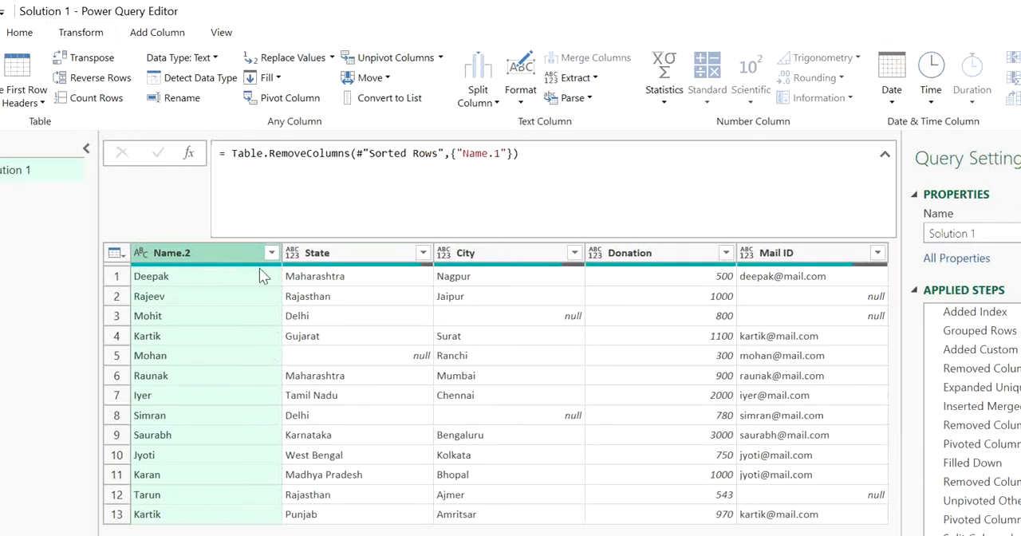
{"action": "double_click", "coordinate": [235, 257]}
{"action": "left_click", "coordinate": [237, 255]}
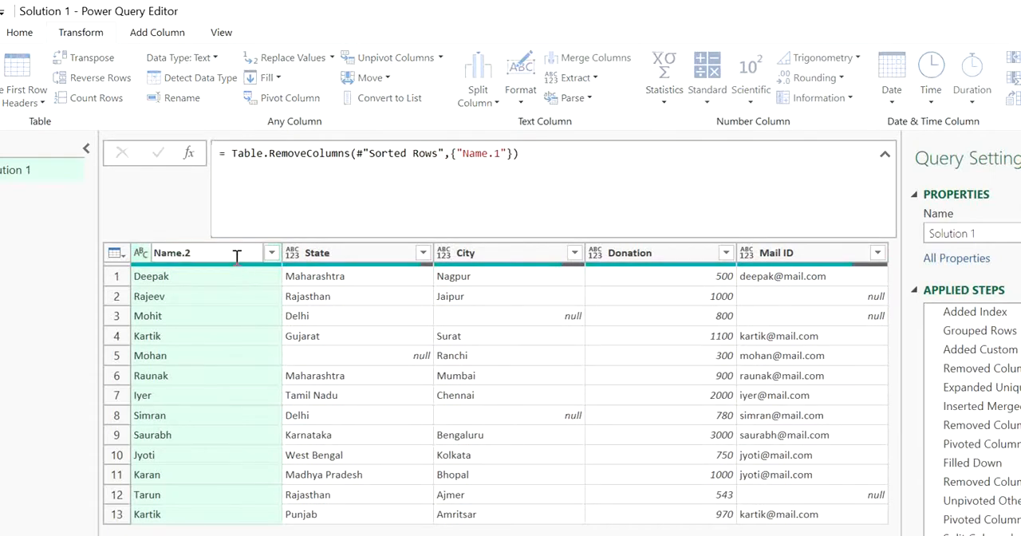
{"action": "key", "text": "BackSpace"}
{"action": "key", "text": "BackSpace"}
{"action": "key", "text": "Return"}
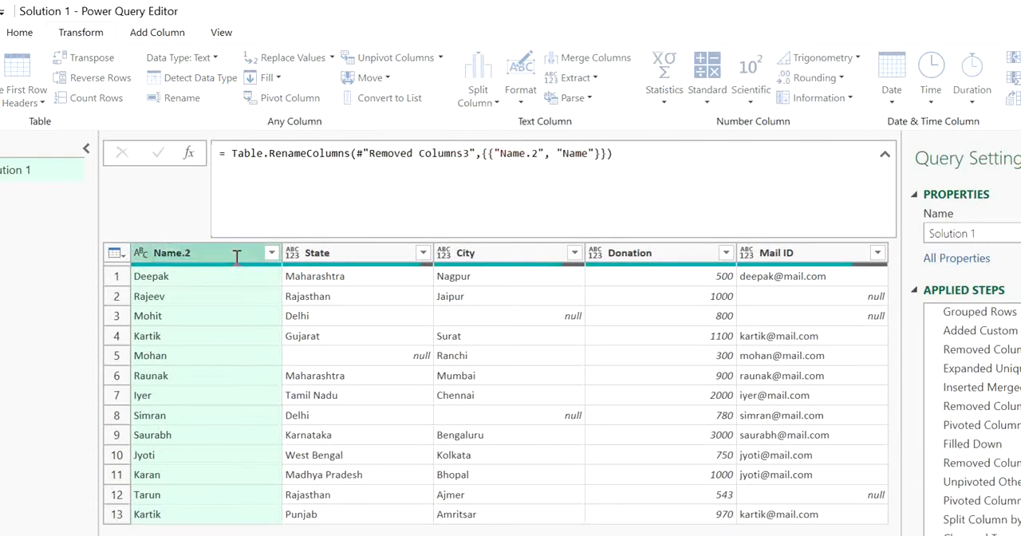
{"action": "left_click", "coordinate": [448, 360]}
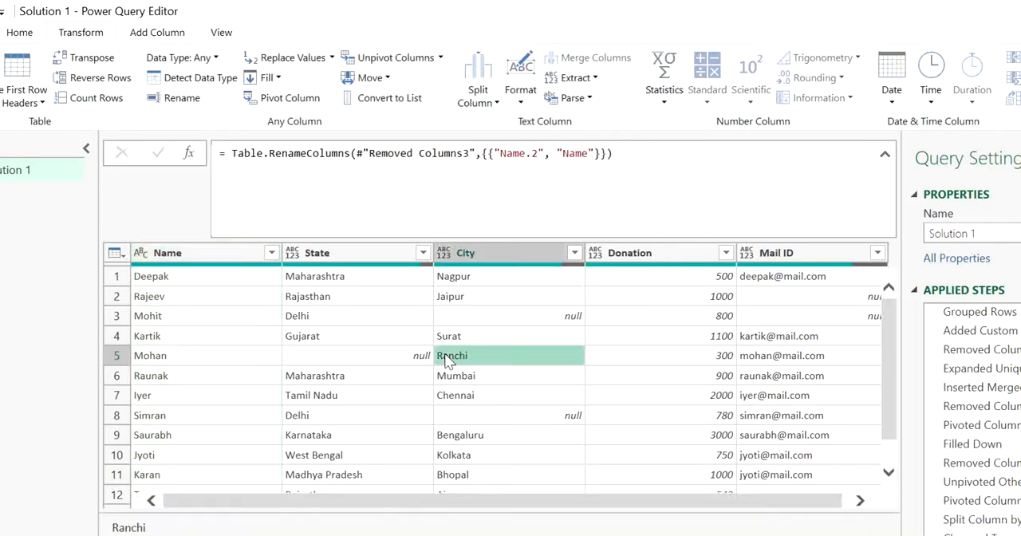
Set the Donation column's data type to Currency.
{"action": "left_click", "coordinate": [654, 255]}
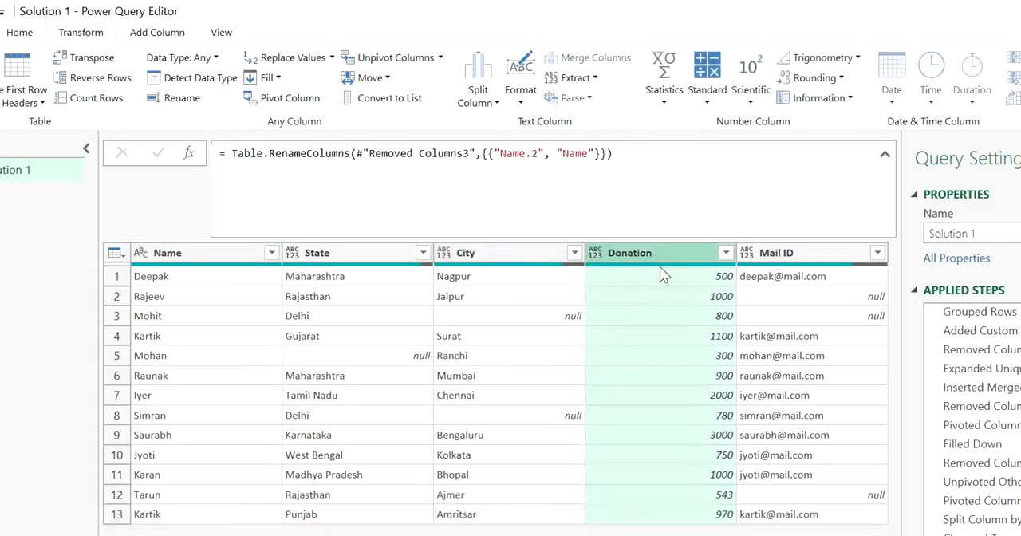
{"action": "left_click", "coordinate": [595, 253]}
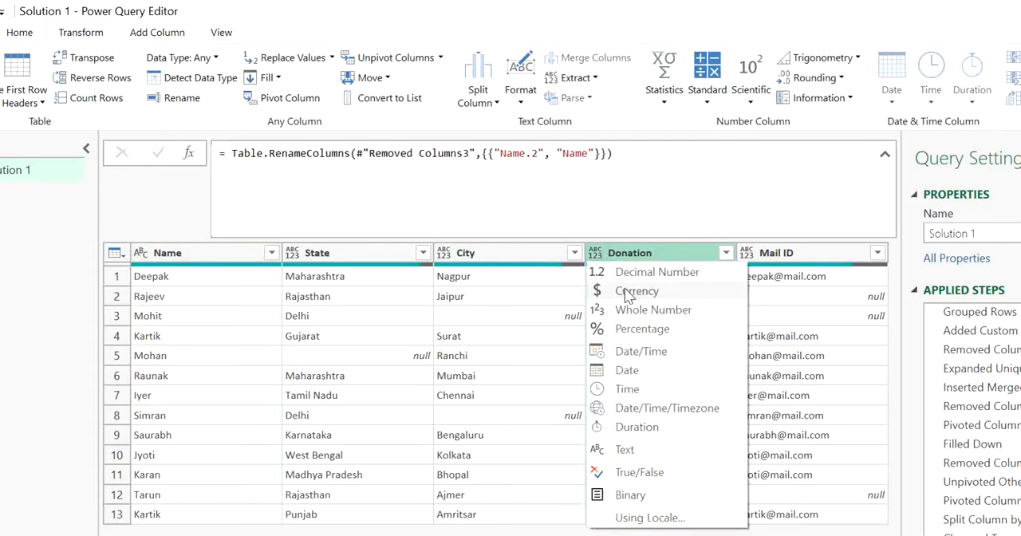
{"action": "left_click", "coordinate": [628, 293]}
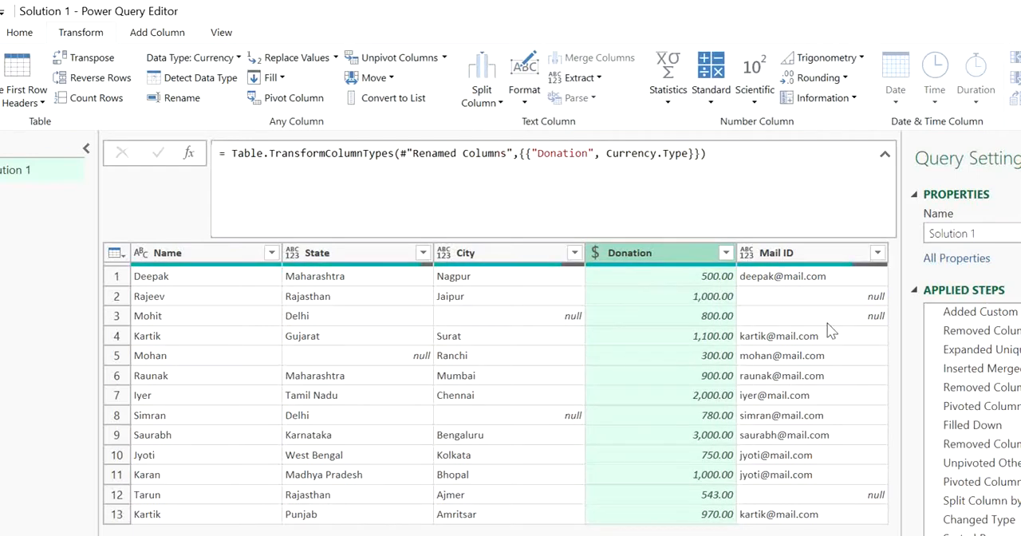
{"action": "left_click", "coordinate": [480, 431]}
{"action": "left_click", "coordinate": [315, 379]}
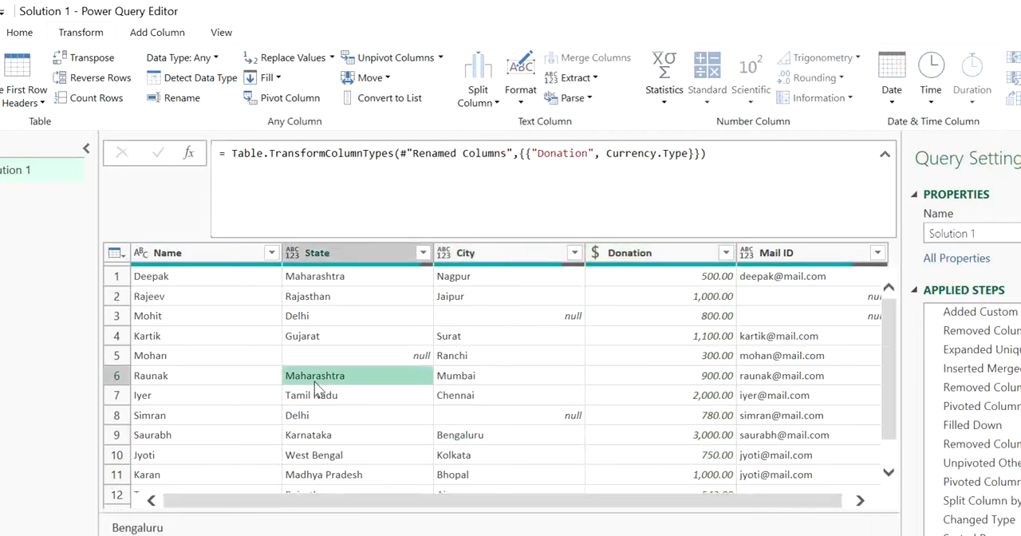
{"action": "left_click", "coordinate": [224, 359]}
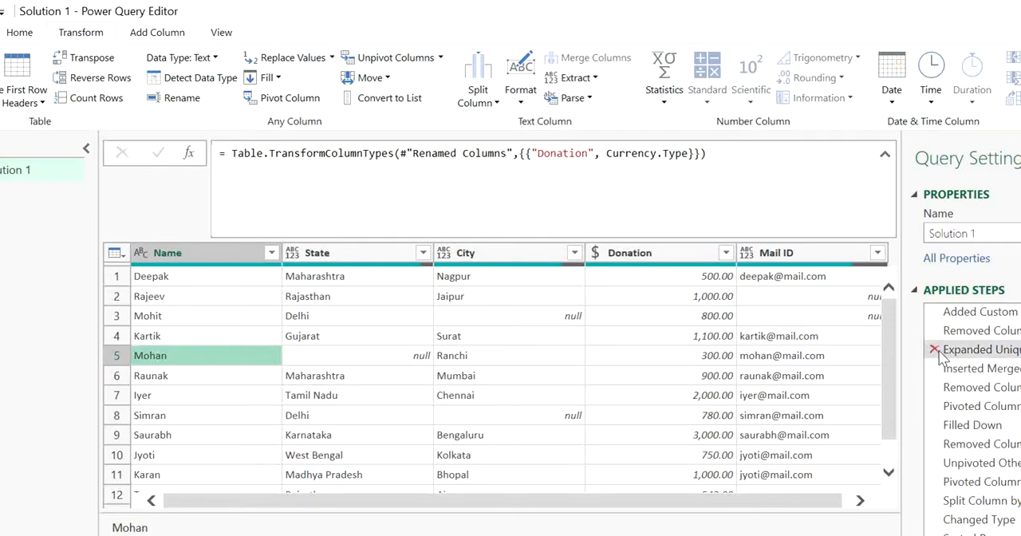
{"action": "left_click_drag", "start_coordinate": [890, 351], "coordinate": [873, 329]}
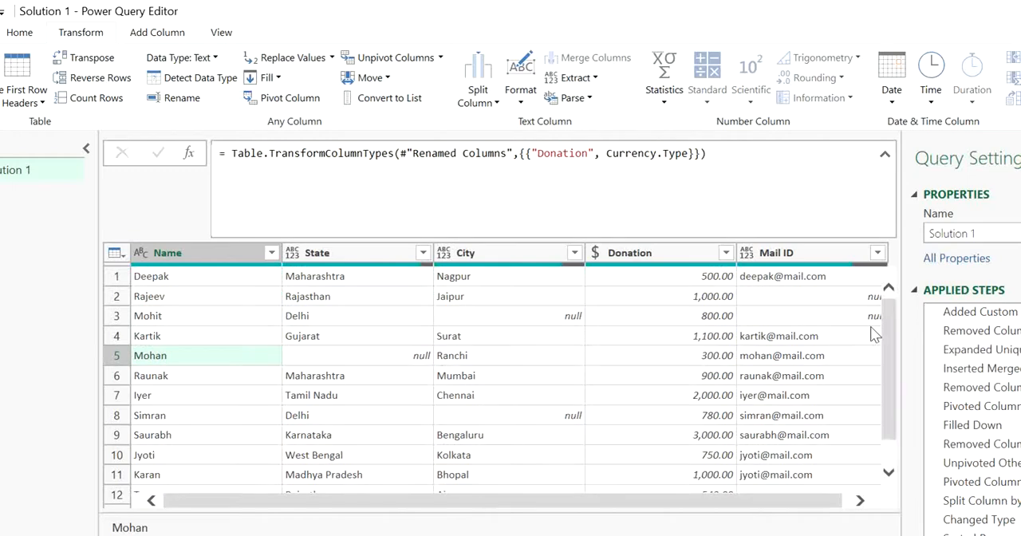
Close the query editor and load the Solution 1 query to the workbook as Only Create Connection.
{"action": "left_click", "coordinate": [32, 32]}
{"action": "left_click", "coordinate": [0, 102]}
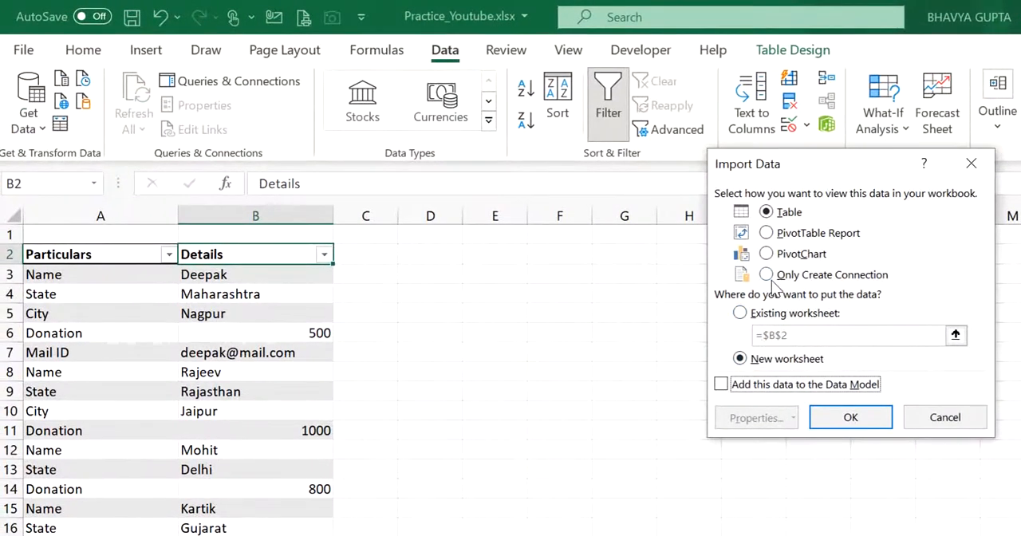
{"action": "left_click", "coordinate": [767, 275]}
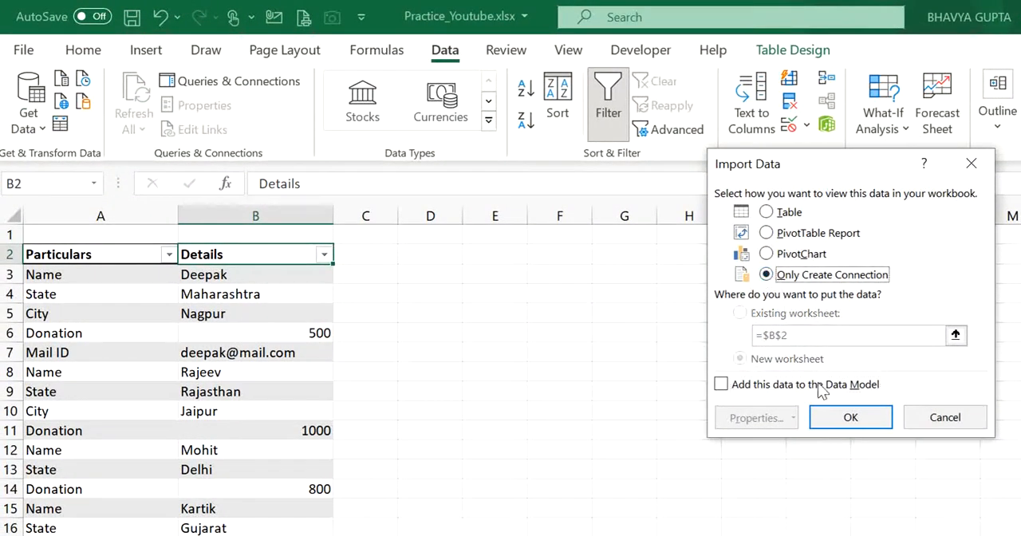
{"action": "left_click", "coordinate": [849, 418]}
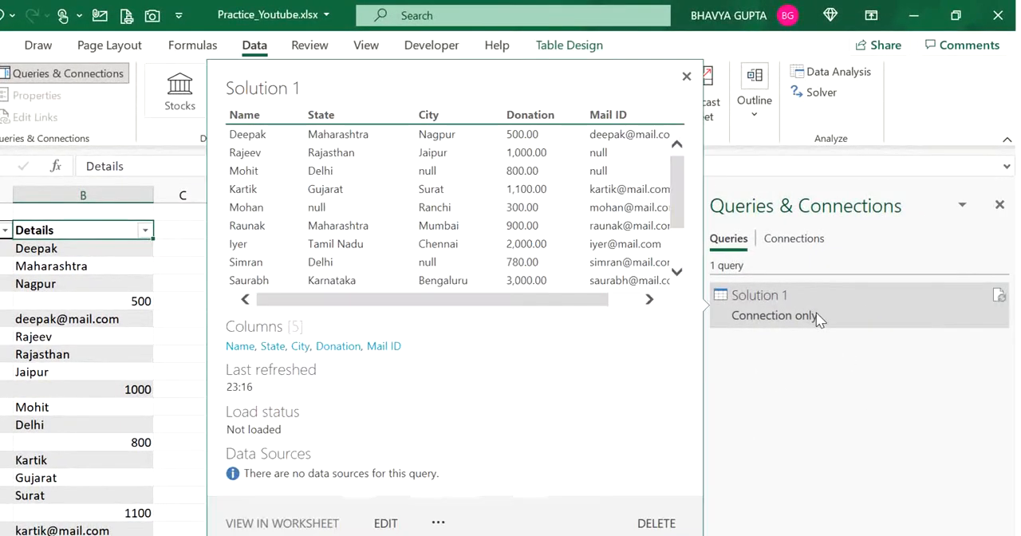
Change the Solution 1 query's load destination to a table on a new worksheet.
{"action": "left_click", "coordinate": [816, 312]}
{"action": "right_click", "coordinate": [816, 312]}
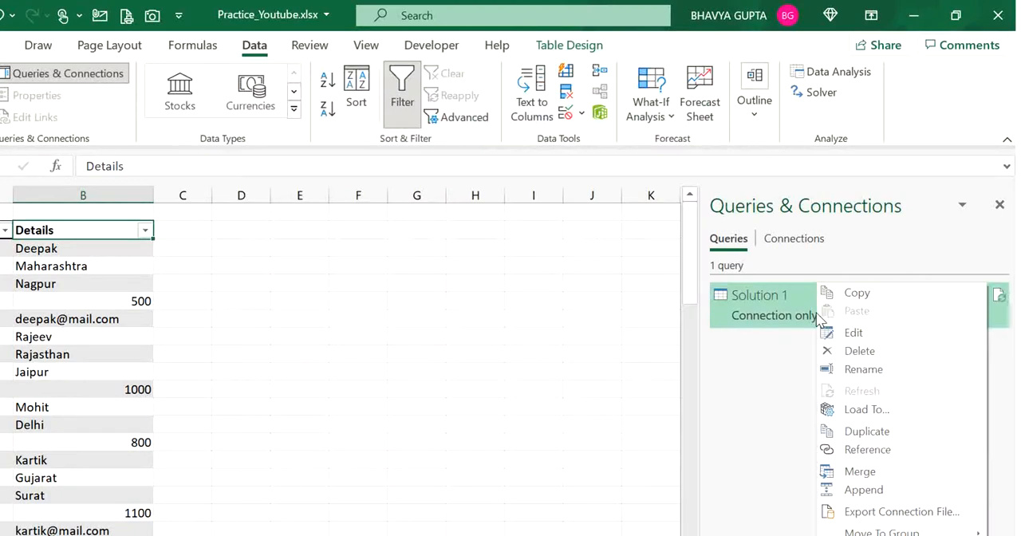
{"action": "left_click", "coordinate": [868, 410]}
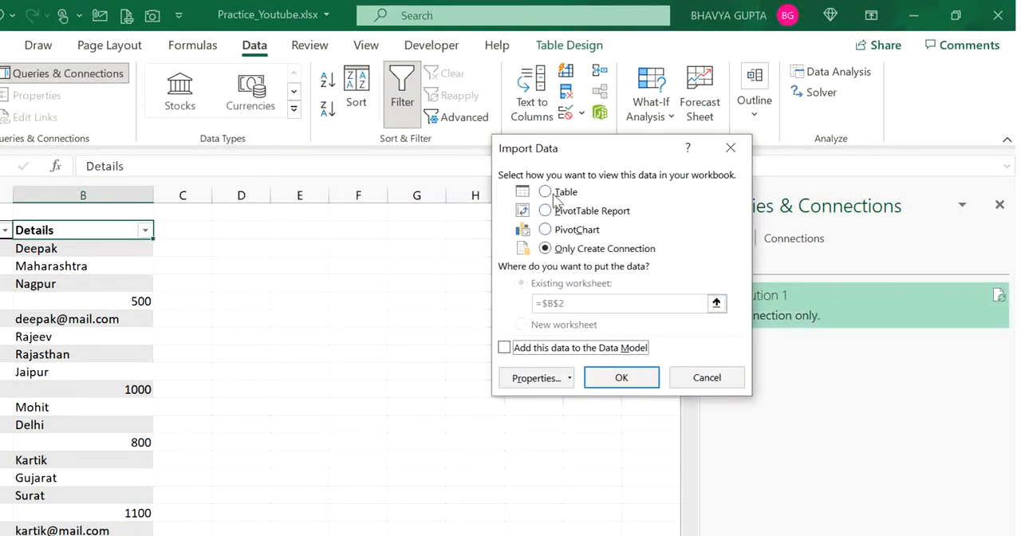
{"action": "left_click", "coordinate": [545, 192]}
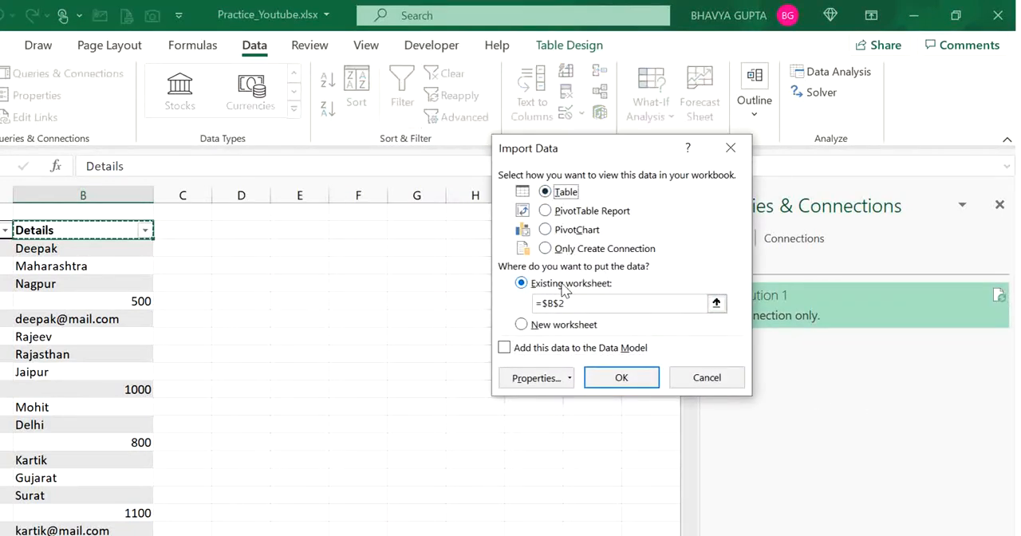
{"action": "left_click", "coordinate": [521, 325]}
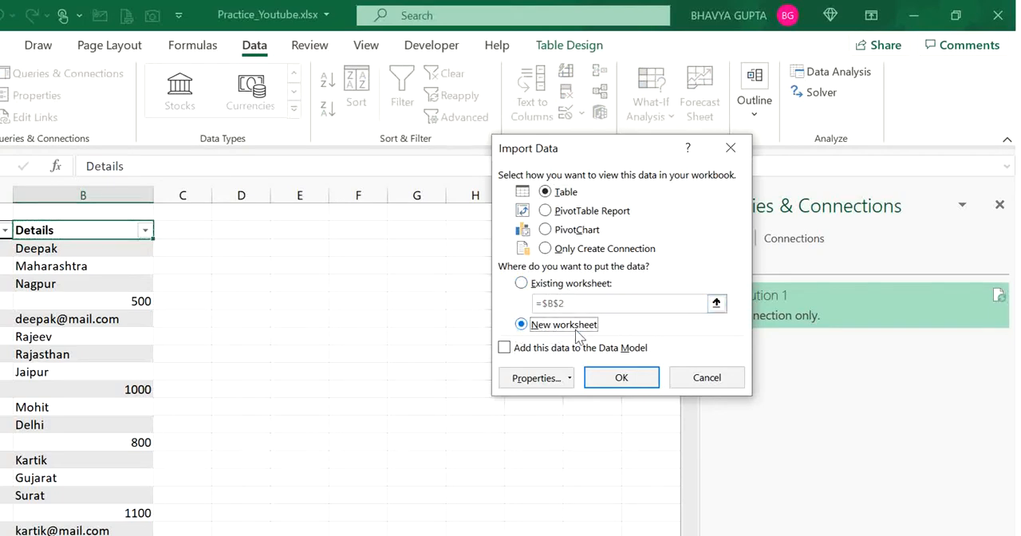
{"action": "left_click", "coordinate": [621, 378]}
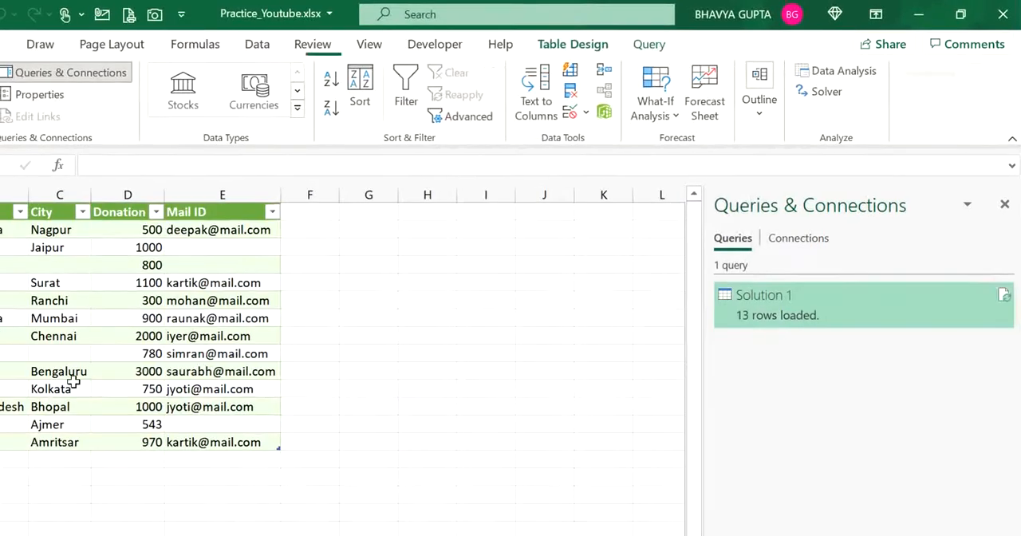
{"action": "left_click", "coordinate": [126, 358]}
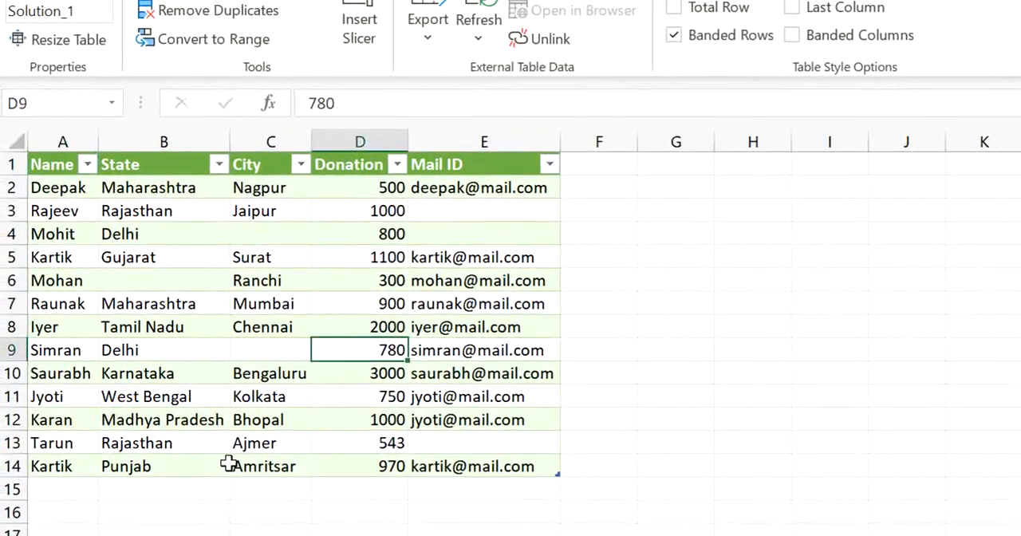
Move the two extra donor records on the Messy Data sheet up to row 62, directly beneath the source table's last row.
{"action": "left_click", "coordinate": [223, 535]}
{"action": "left_click", "coordinate": [220, 530]}
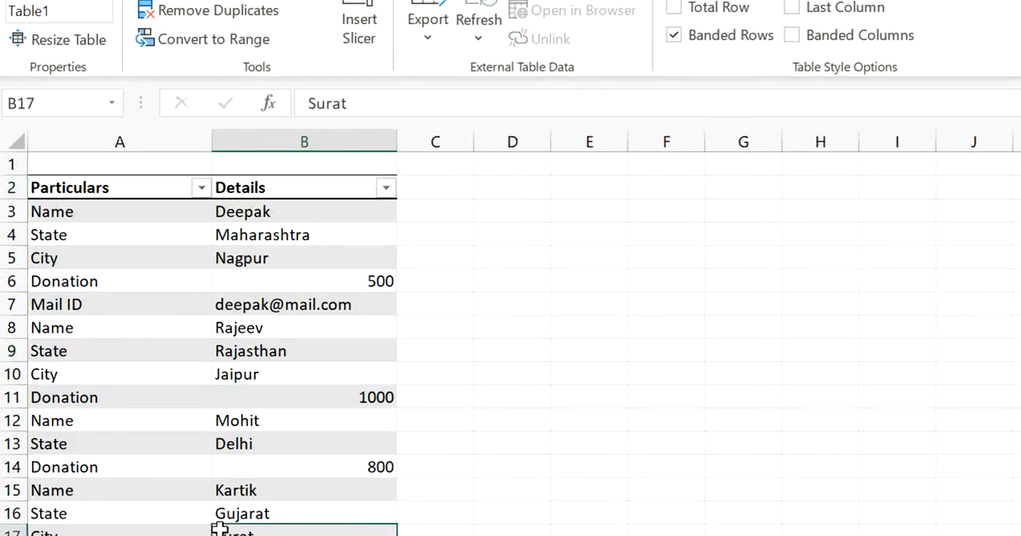
{"action": "key", "text": "ctrl+Down"}
{"action": "key", "text": "Down"}
{"action": "key", "text": "Down"}
{"action": "key", "text": "Down"}
{"action": "key", "text": "Down"}
{"action": "key", "text": "Down"}
{"action": "key", "text": "Down"}
{"action": "key", "text": "Down"}
{"action": "key", "text": "Down"}
{"action": "key", "text": "Down"}
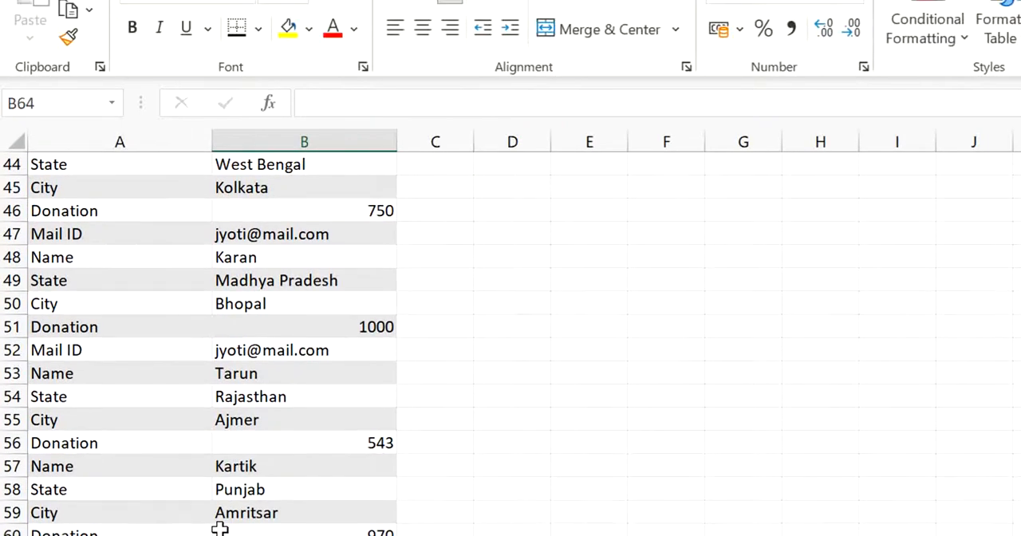
{"action": "key", "text": "Left"}
{"action": "key", "text": "Down"}
{"action": "key", "text": "Down"}
{"action": "key", "text": "Down"}
{"action": "key", "text": "Down"}
{"action": "key", "text": "Down"}
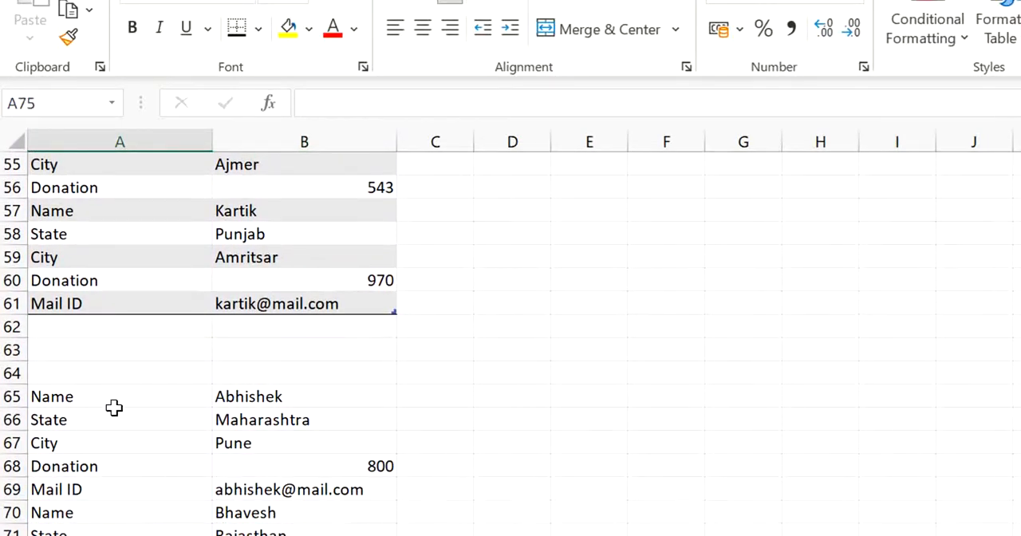
{"action": "left_click_drag", "start_coordinate": [107, 399], "coordinate": [303, 535]}
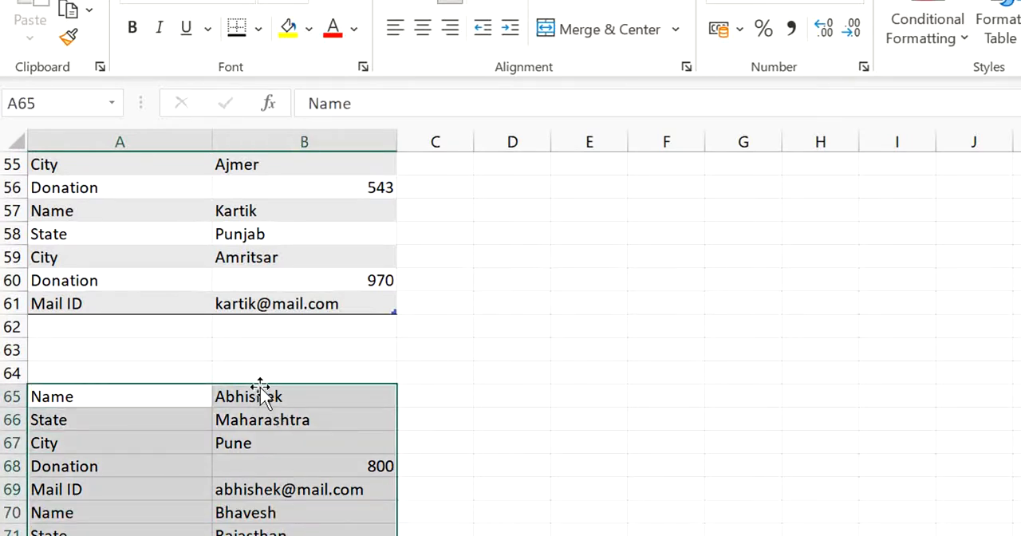
{"action": "left_click_drag", "start_coordinate": [261, 389], "coordinate": [244, 334]}
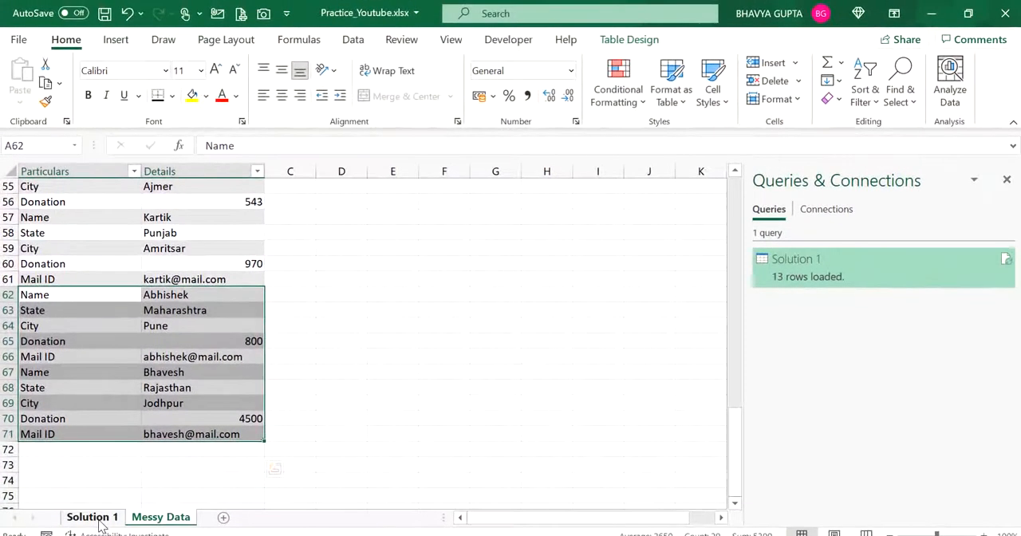
Refresh all queries to bring the two added donor records into the Solution 1 table.
{"action": "left_click", "coordinate": [160, 517]}
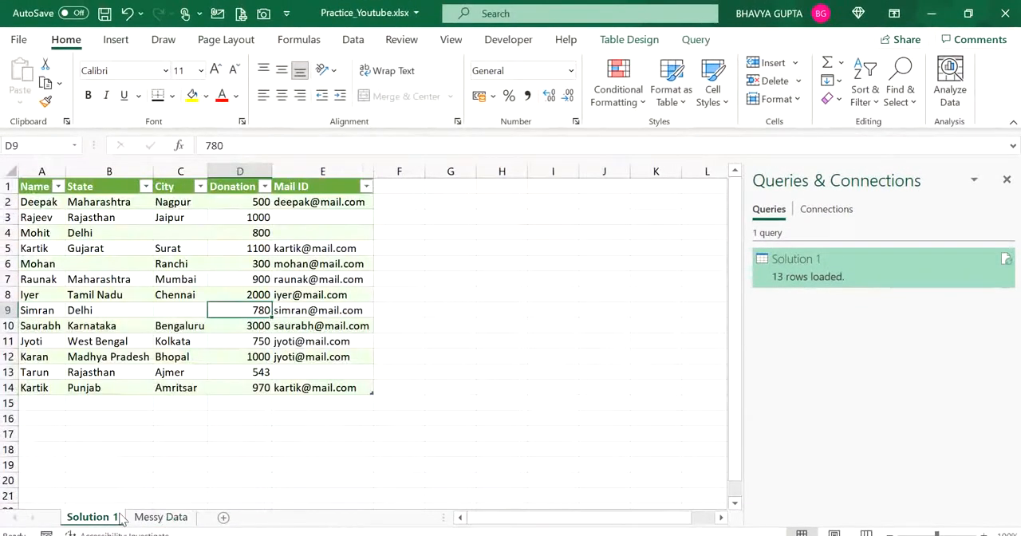
{"action": "left_click", "coordinate": [157, 519]}
{"action": "left_click", "coordinate": [103, 359]}
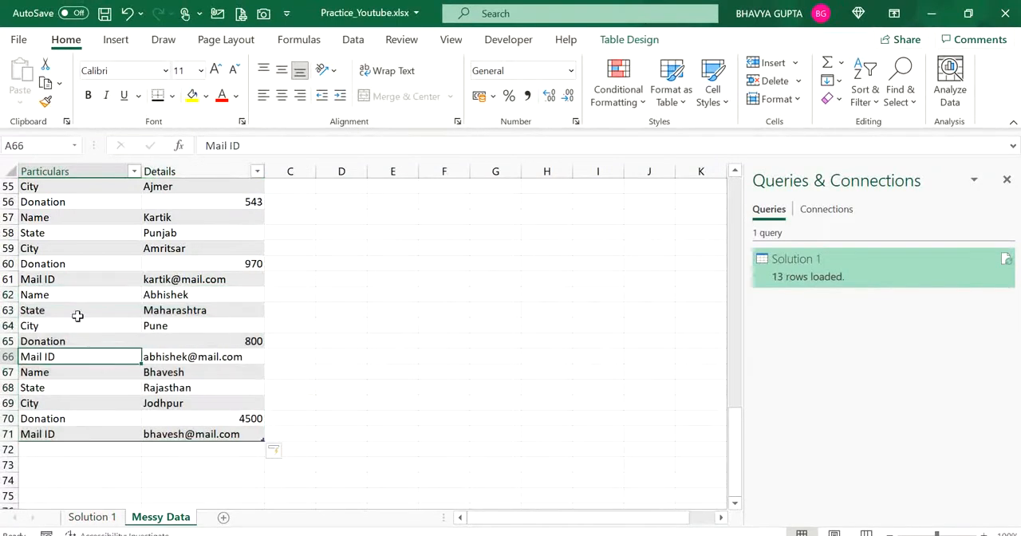
{"action": "left_click", "coordinate": [152, 295]}
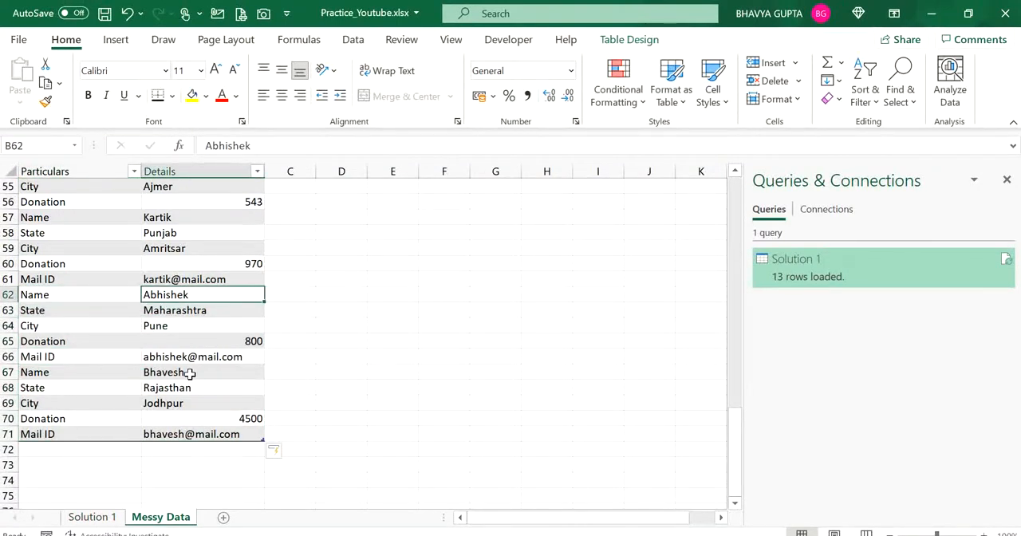
{"action": "left_click", "coordinate": [189, 373]}
{"action": "left_click", "coordinate": [111, 523]}
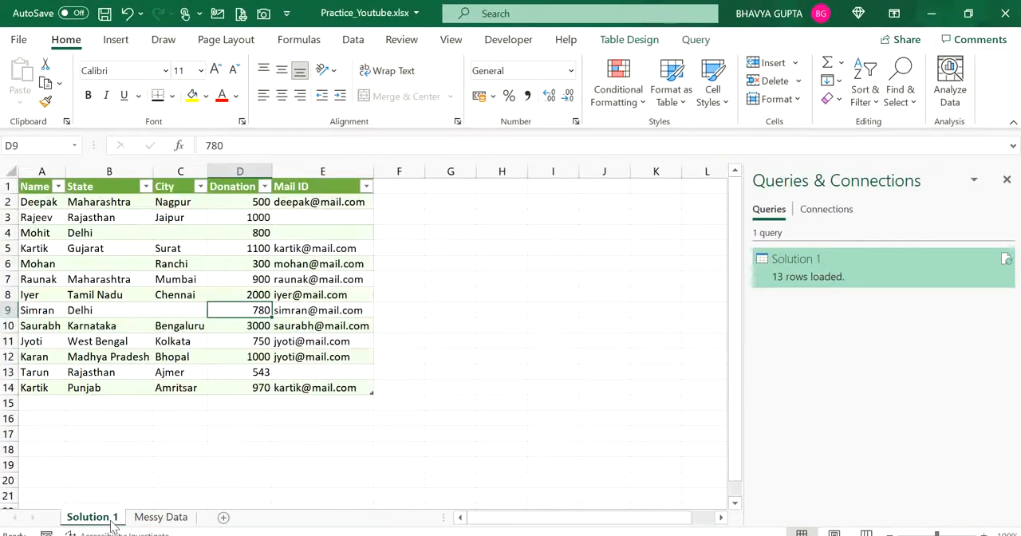
{"action": "left_click", "coordinate": [194, 327]}
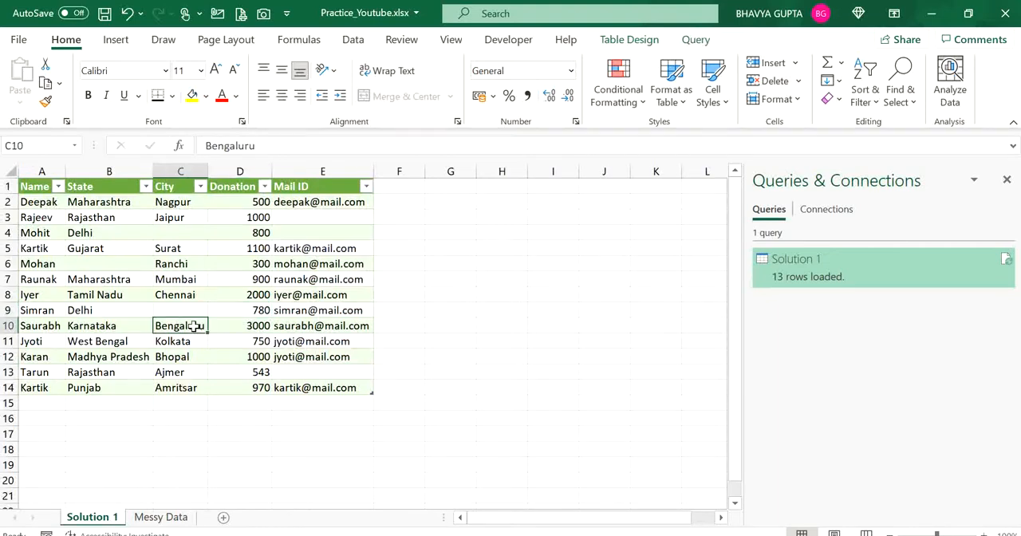
{"action": "right_click", "coordinate": [194, 326]}
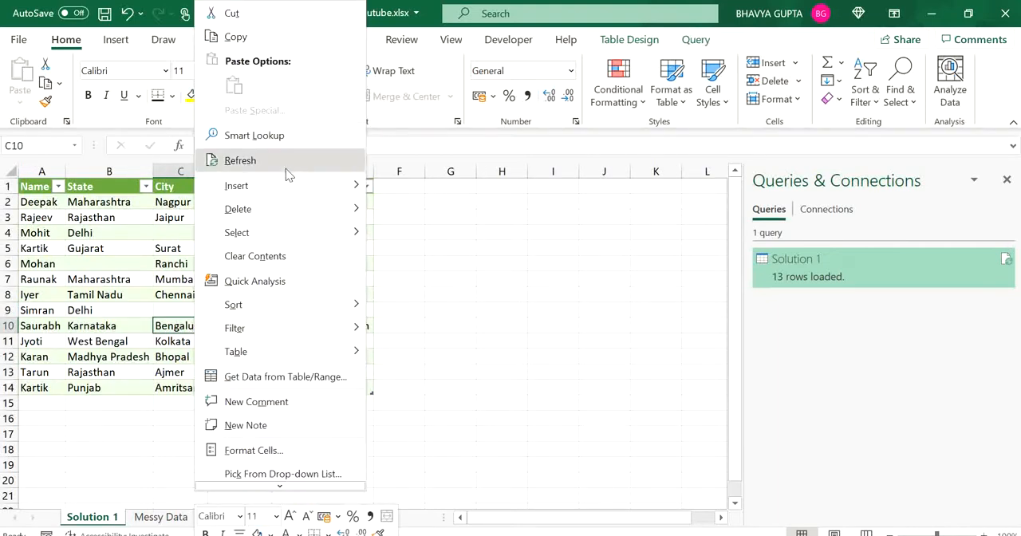
{"action": "left_click", "coordinate": [503, 323]}
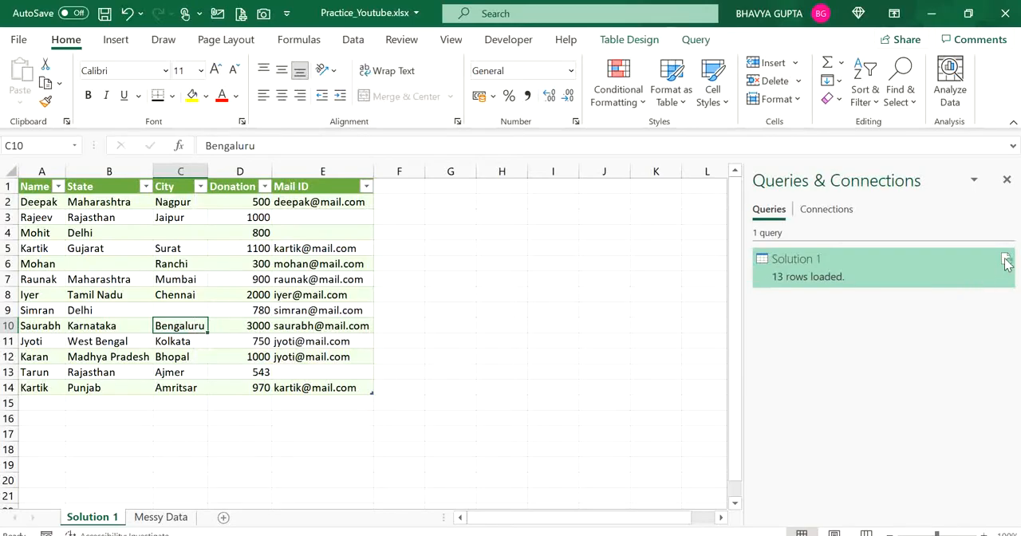
{"action": "mouse_move", "coordinate": [1003, 258]}
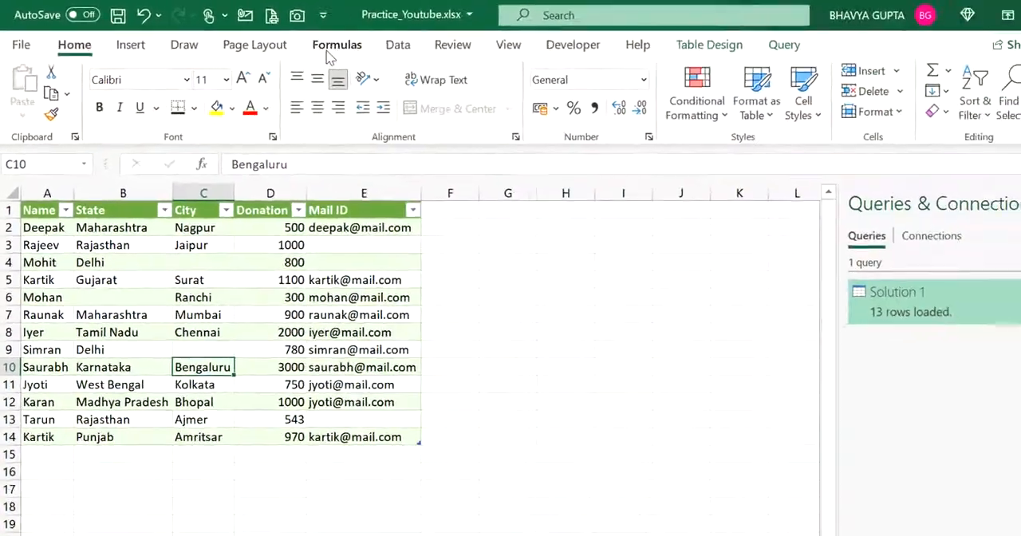
{"action": "left_click", "coordinate": [360, 41]}
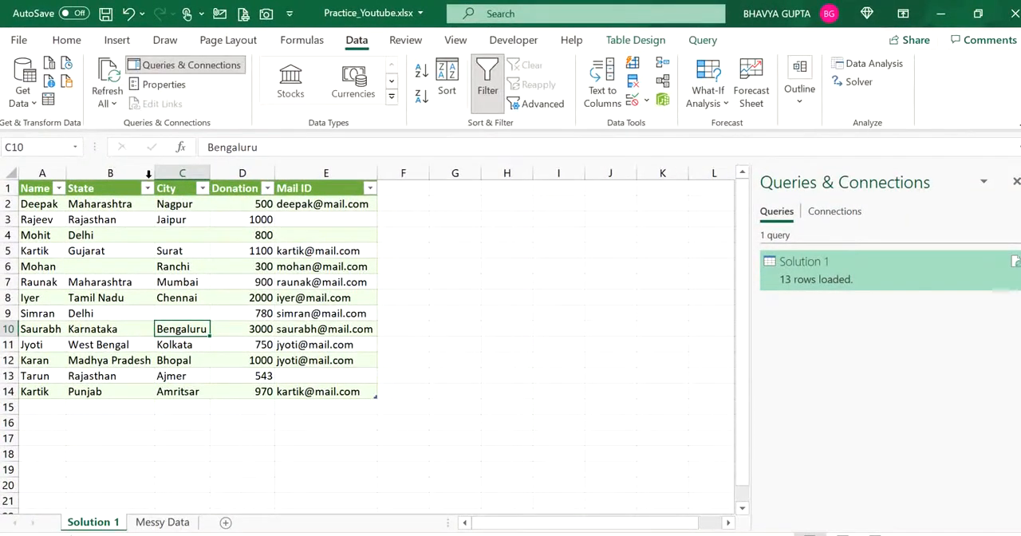
{"action": "left_click", "coordinate": [116, 73]}
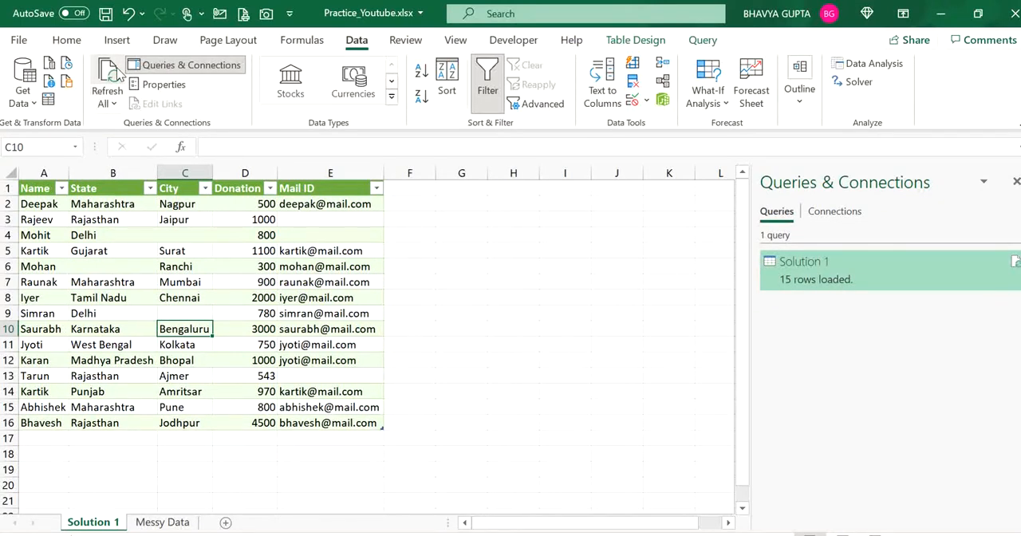
Examine the name, state, city, donation and mail ID values in rows 15 and 16 of the Solution 1 table.
{"action": "left_click", "coordinate": [103, 408]}
{"action": "left_click", "coordinate": [44, 401]}
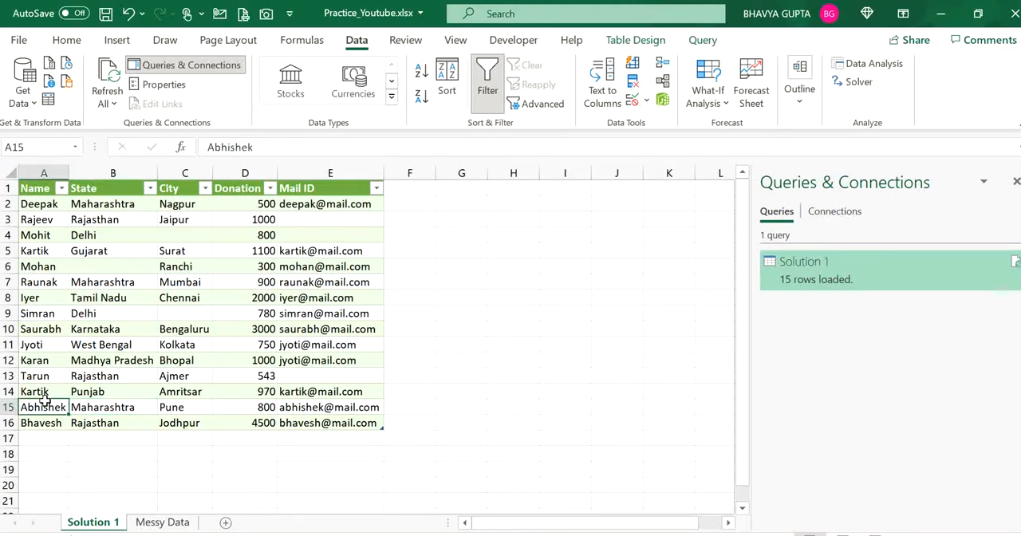
{"action": "key", "text": "Tab"}
{"action": "key", "text": "Return"}
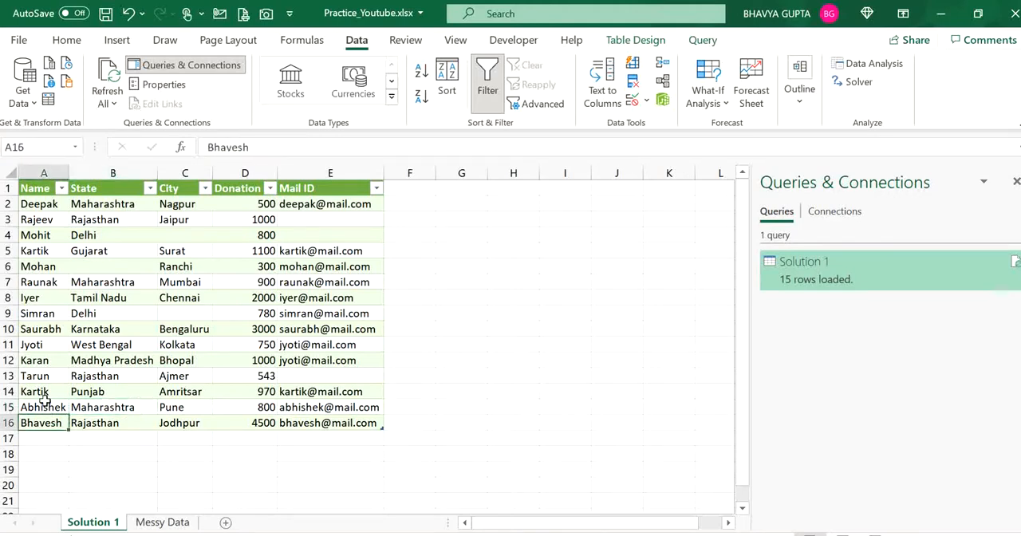
{"action": "key", "text": "Up"}
{"action": "key", "text": "Right"}
{"action": "key", "text": "Right"}
{"action": "key", "text": "Left"}
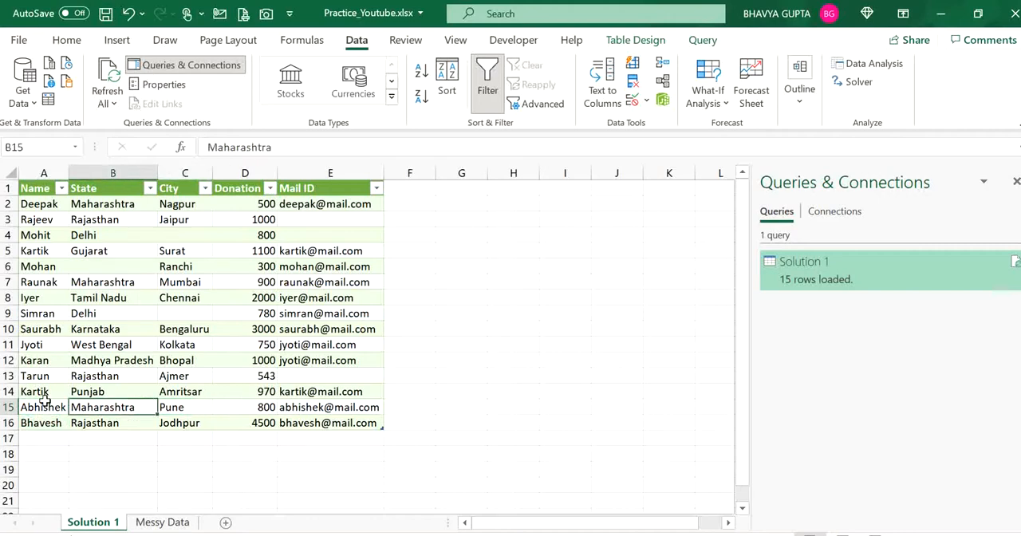
{"action": "key", "text": "Down"}
{"action": "key", "text": "Right"}
{"action": "key", "text": "Right"}
{"action": "key", "text": "Right"}
{"action": "key", "text": "Up"}
{"action": "key", "text": "Left"}
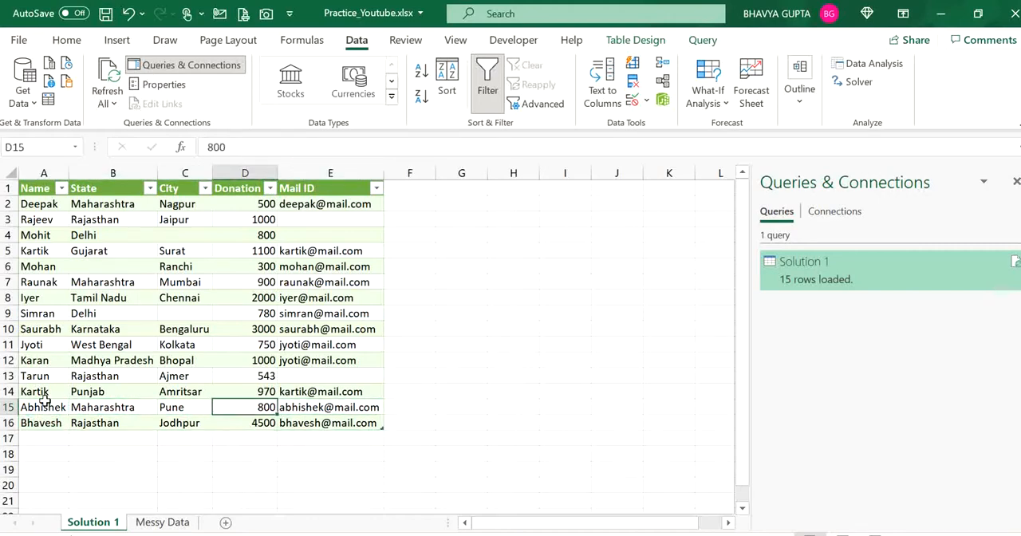
{"action": "key", "text": "Left"}
{"action": "key", "text": "Left"}
{"action": "key", "text": "Left"}
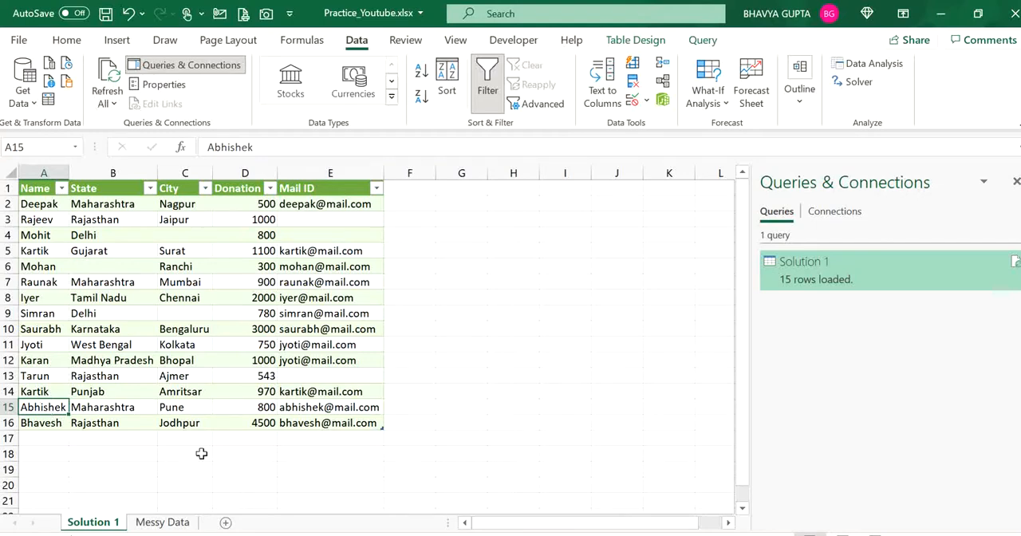
Open the Solution 1 query in Power Query Editor and duplicate it.
{"action": "left_click", "coordinate": [162, 522]}
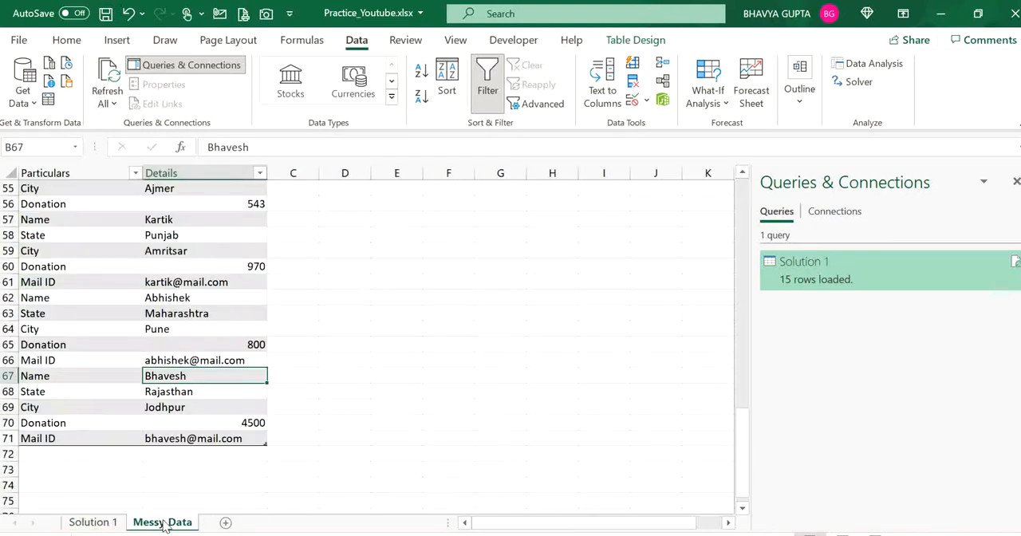
{"action": "left_click", "coordinate": [135, 298]}
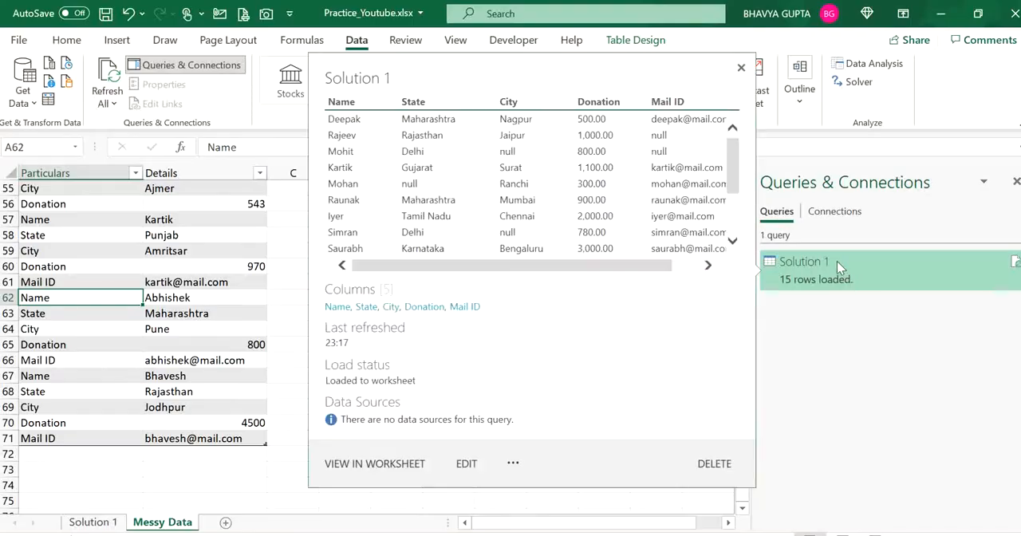
{"action": "double_click", "coordinate": [837, 263]}
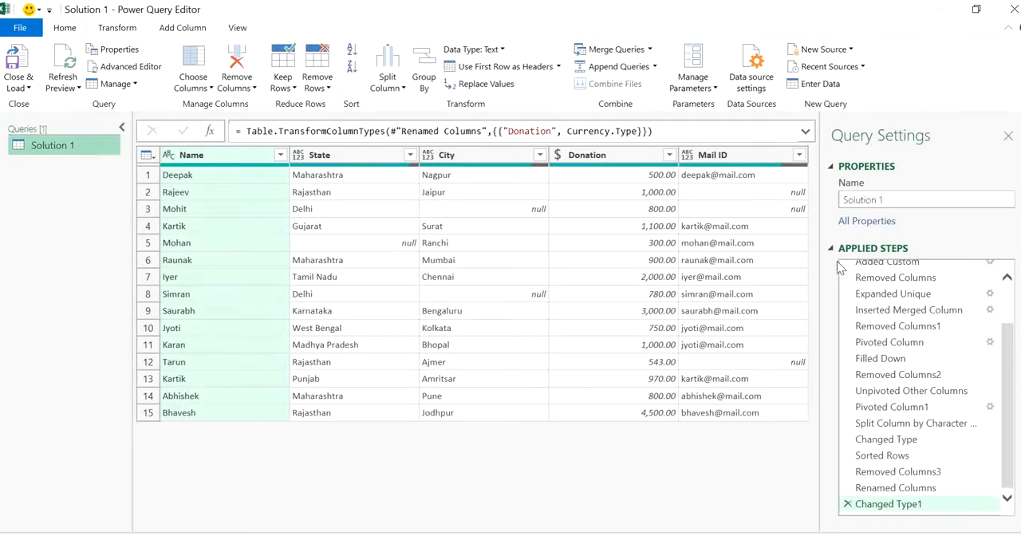
{"action": "right_click", "coordinate": [102, 153]}
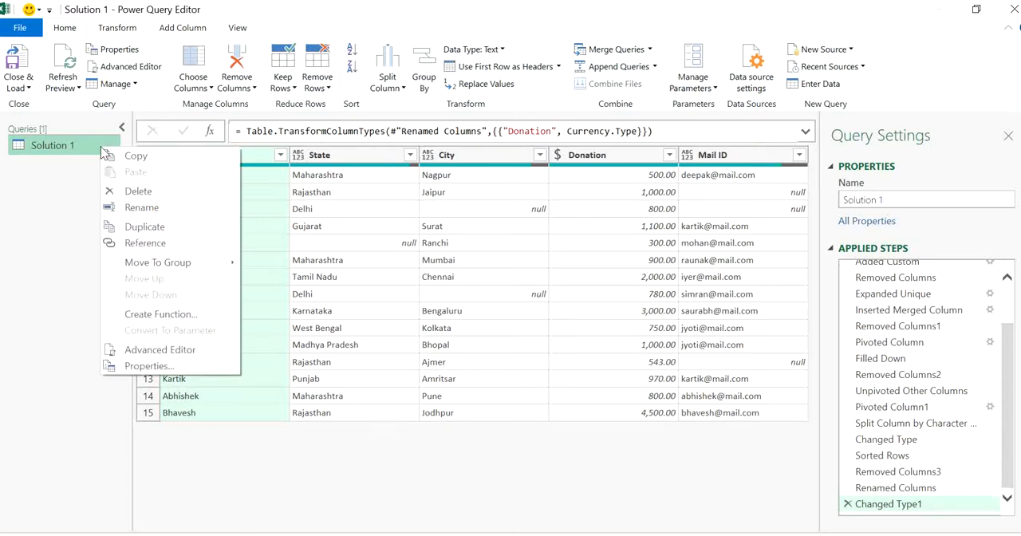
{"action": "left_click", "coordinate": [146, 228]}
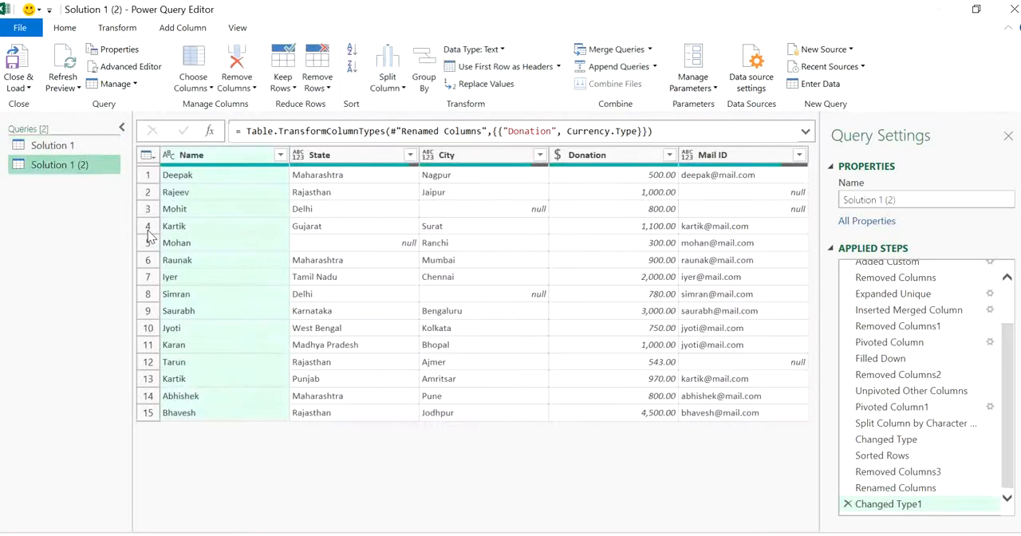
Rename the duplicated query to Solution 2.
{"action": "left_click", "coordinate": [944, 202]}
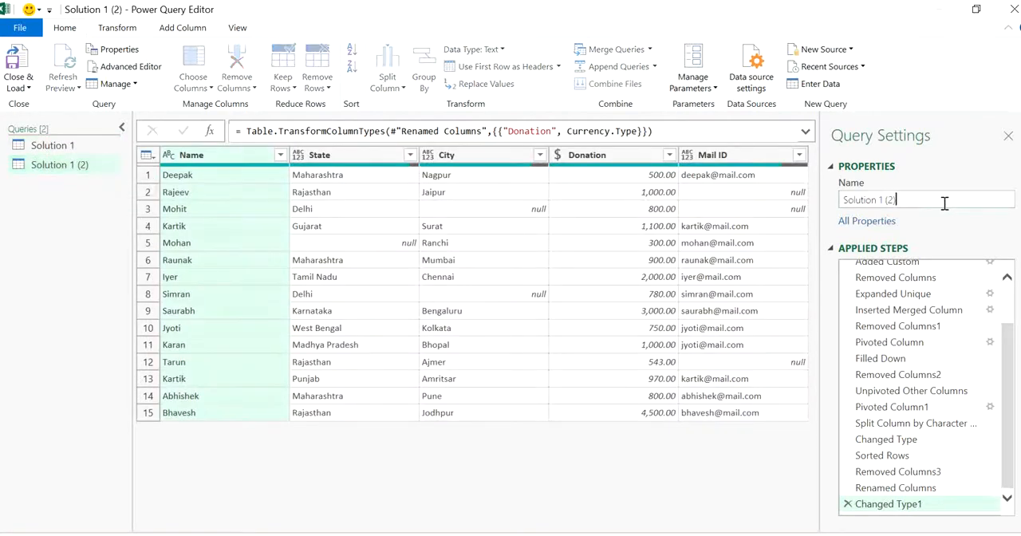
{"action": "key", "text": "BackSpace"}
{"action": "key", "text": "BackSpace"}
{"action": "key", "text": "BackSpace"}
{"action": "key", "text": "BackSpace"}
{"action": "key", "text": "BackSpace"}
{"action": "type", "text": "2"}
{"action": "key", "text": "Return"}
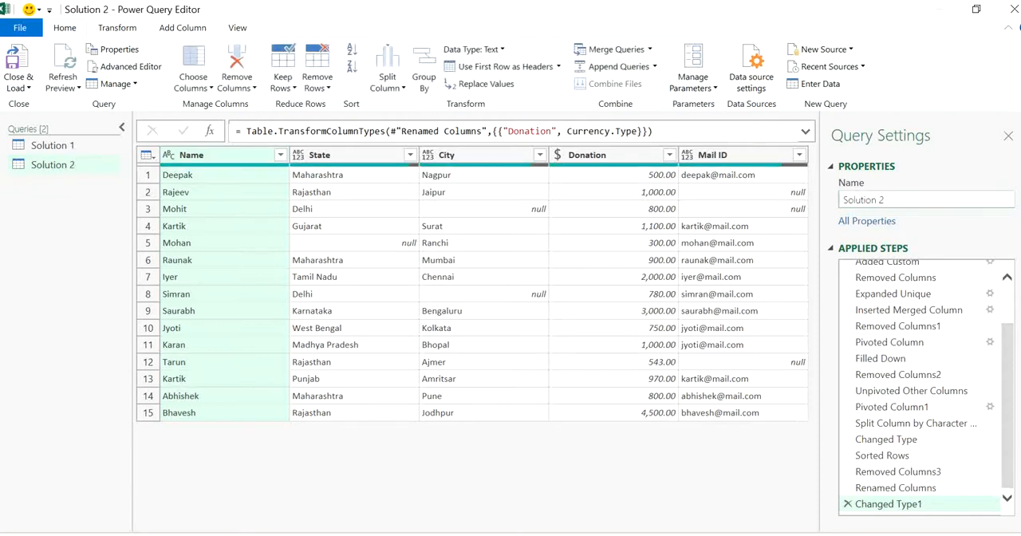
Delete the Added Index step and every step following it from the Solution 2 query, keeping only Source.
{"action": "left_click_drag", "start_coordinate": [1006, 389], "coordinate": [1008, 320]}
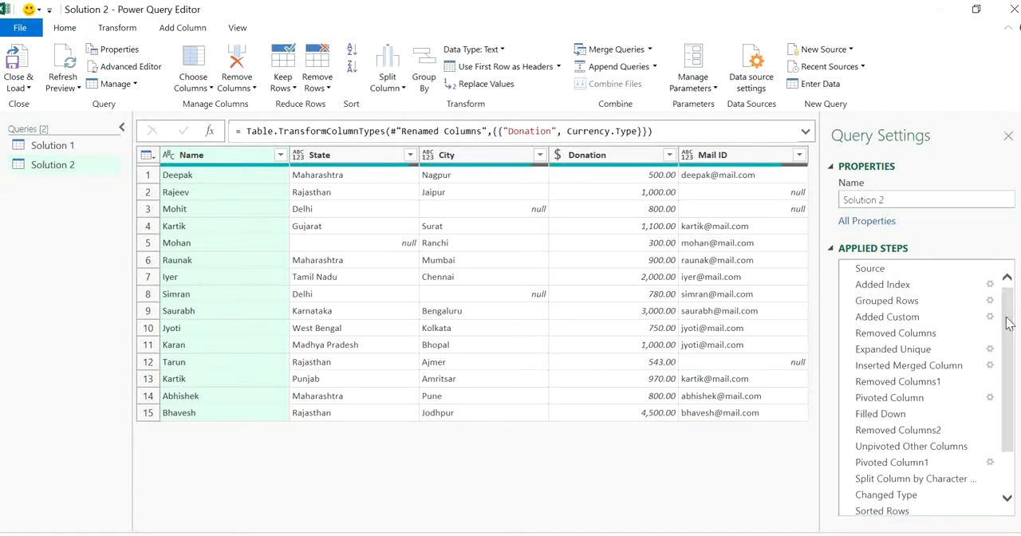
{"action": "left_click", "coordinate": [940, 290]}
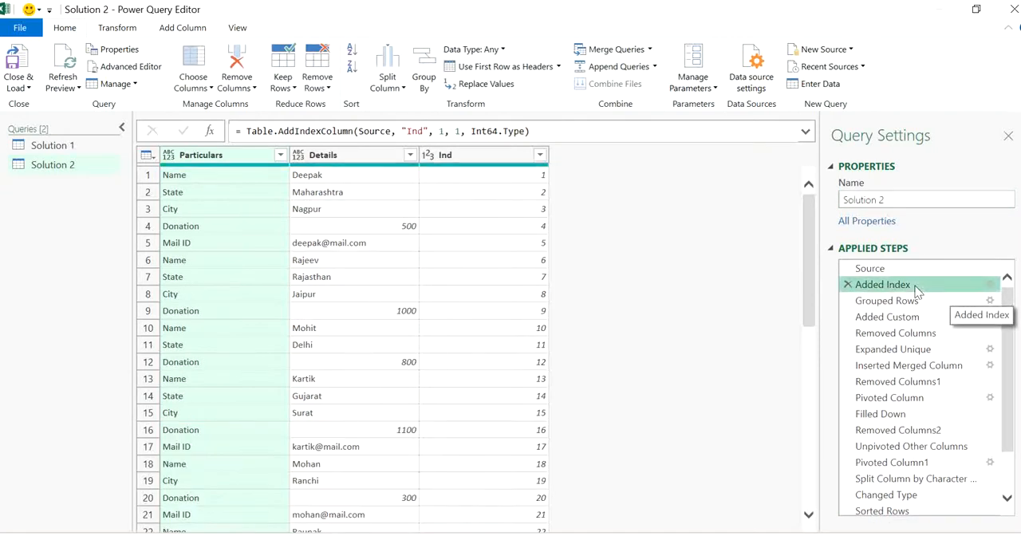
{"action": "right_click", "coordinate": [916, 292]}
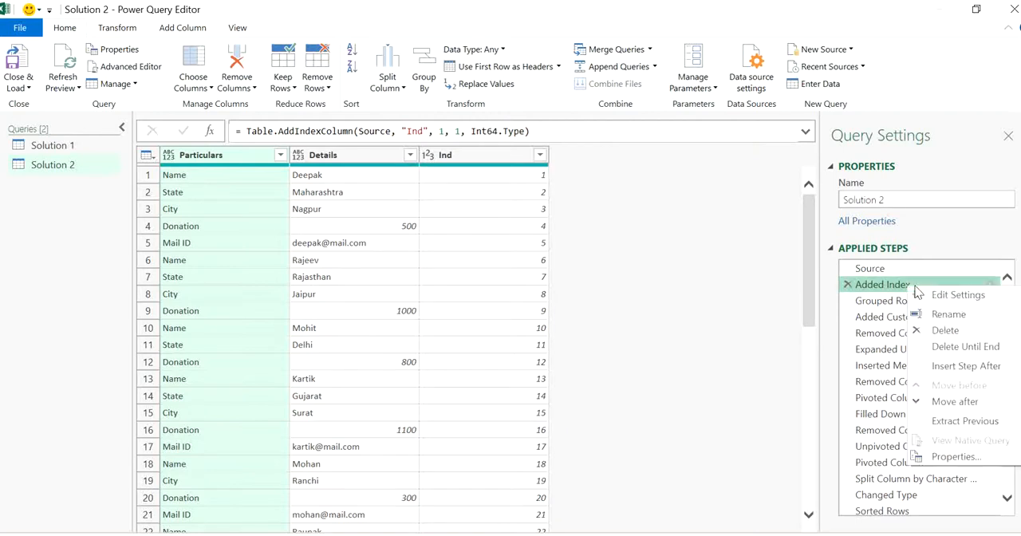
{"action": "left_click", "coordinate": [985, 346]}
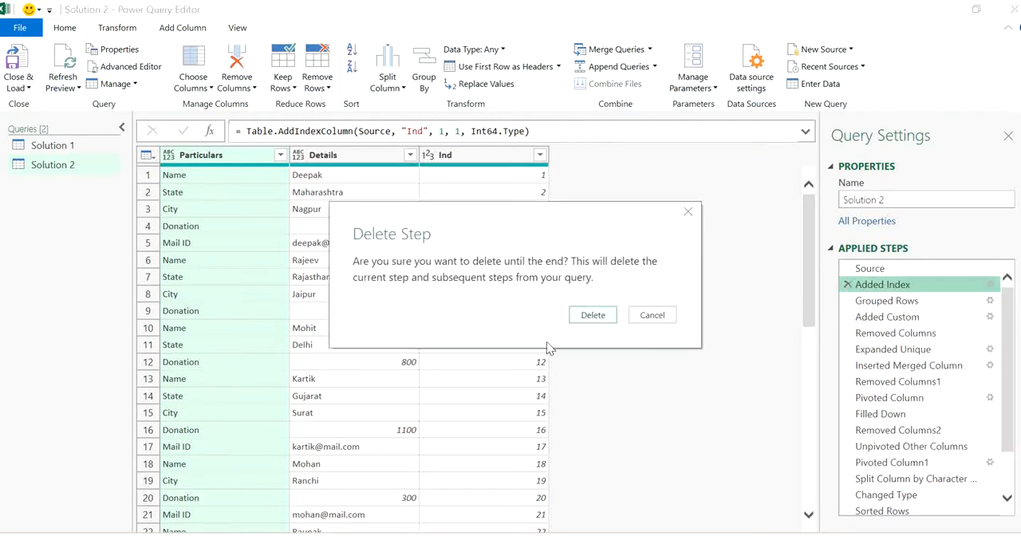
{"action": "left_click", "coordinate": [599, 316]}
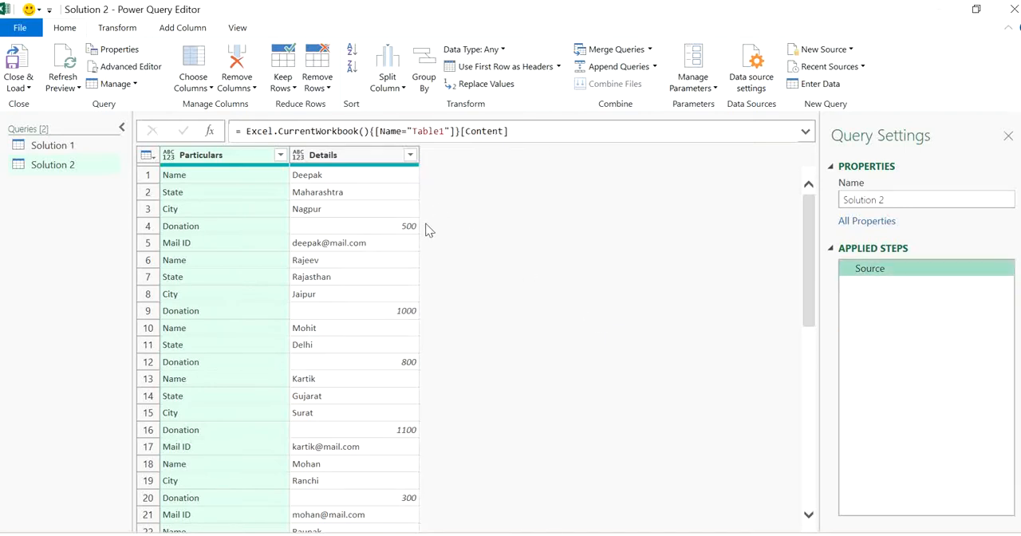
{"action": "left_click", "coordinate": [222, 228]}
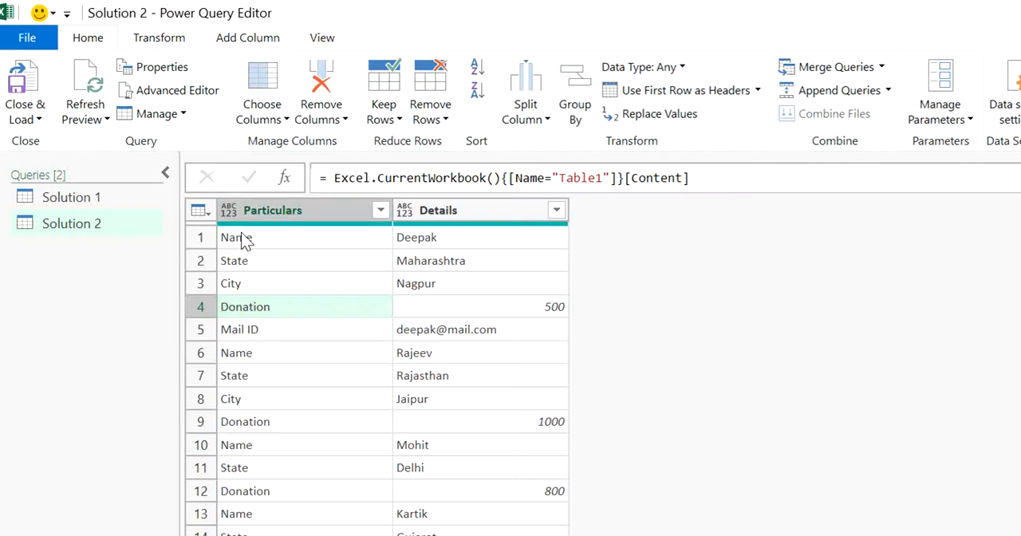
{"action": "left_click", "coordinate": [242, 237]}
{"action": "left_click", "coordinate": [288, 307]}
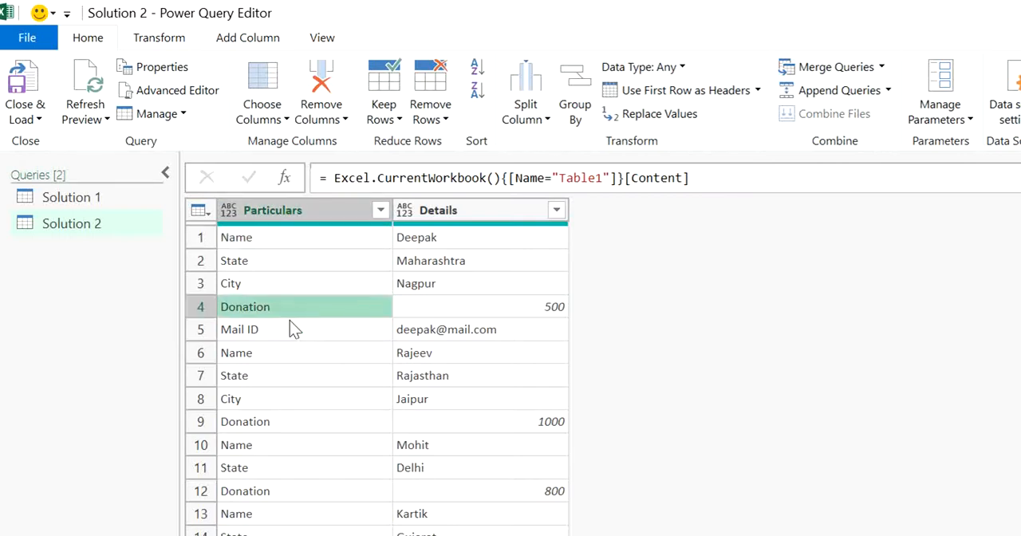
{"action": "left_click", "coordinate": [290, 328]}
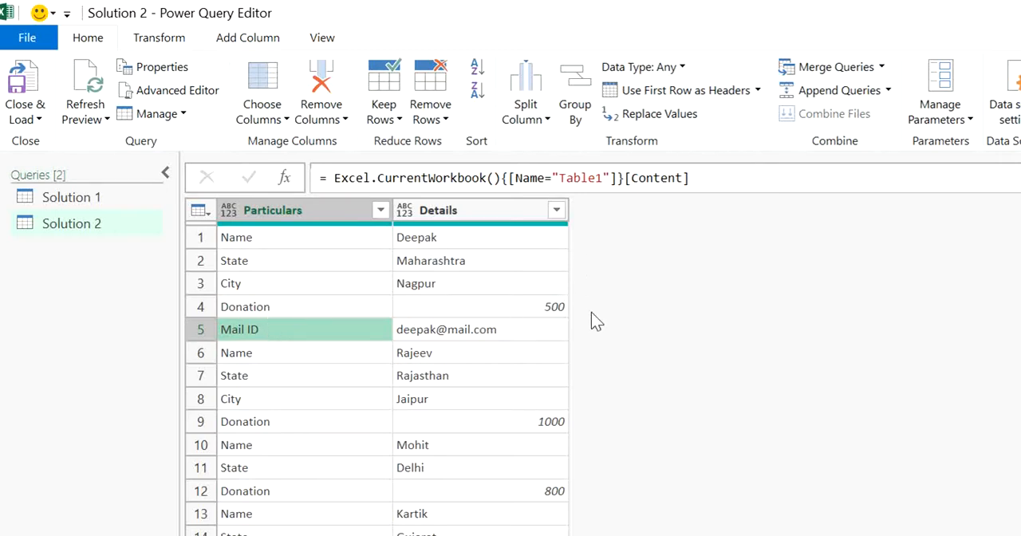
Add an index column starting from 0 to the Solution 2 query.
{"action": "left_click", "coordinate": [288, 354]}
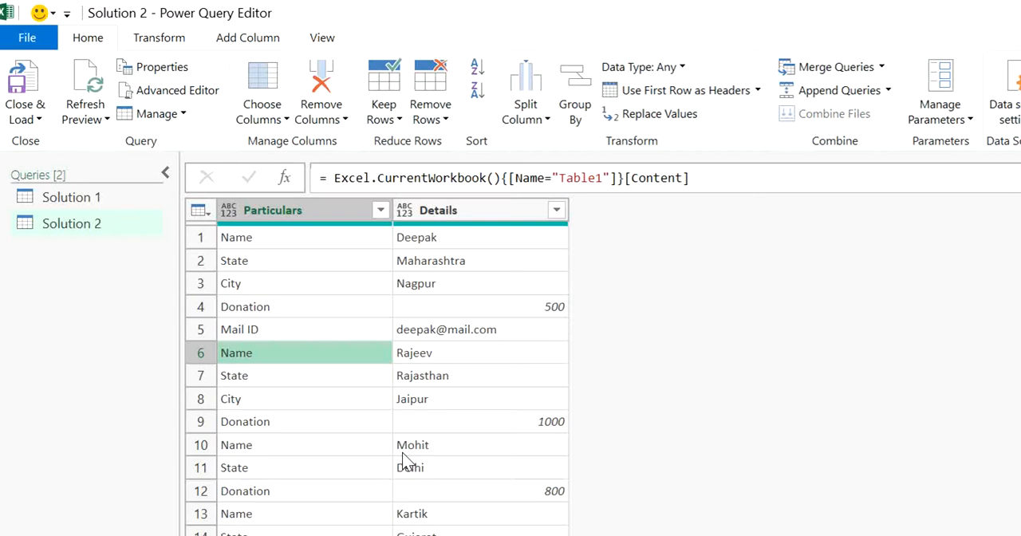
{"action": "left_click", "coordinate": [468, 271]}
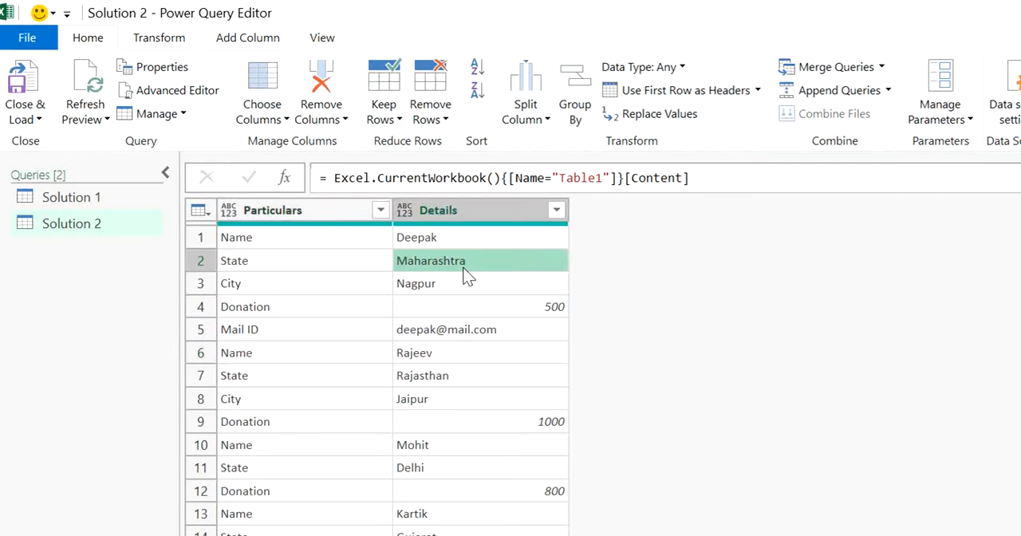
{"action": "left_click", "coordinate": [157, 37]}
{"action": "left_click", "coordinate": [238, 40]}
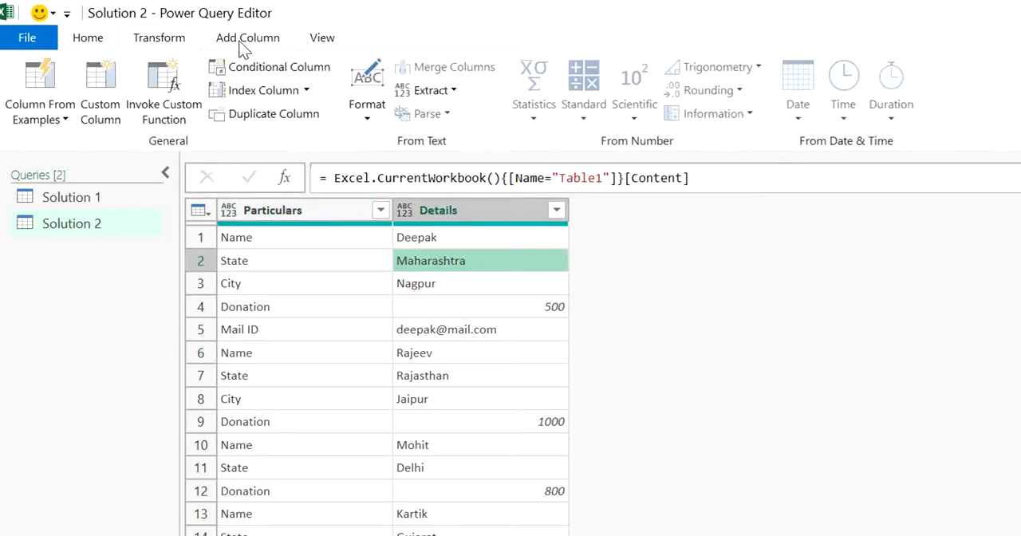
{"action": "left_click", "coordinate": [306, 92]}
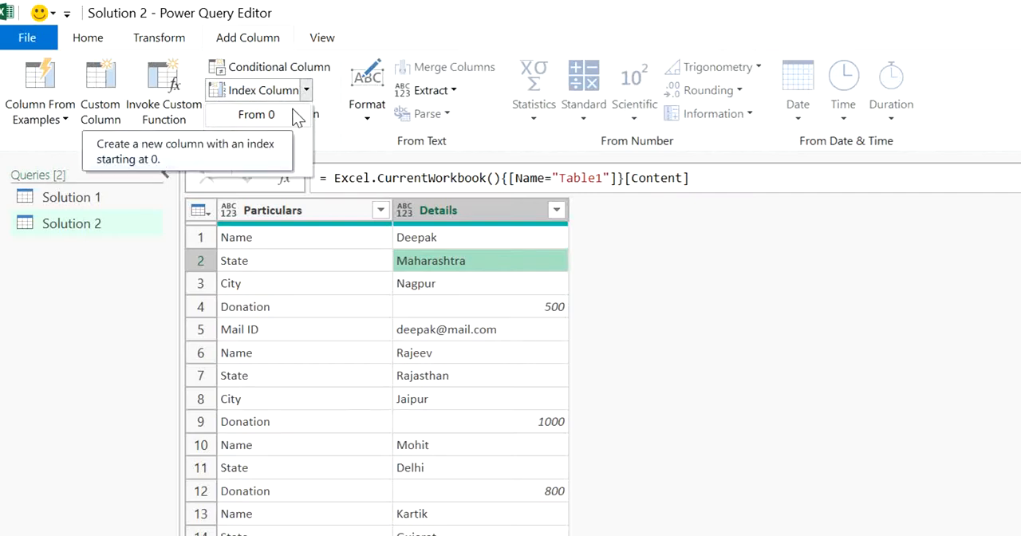
{"action": "left_click", "coordinate": [296, 117]}
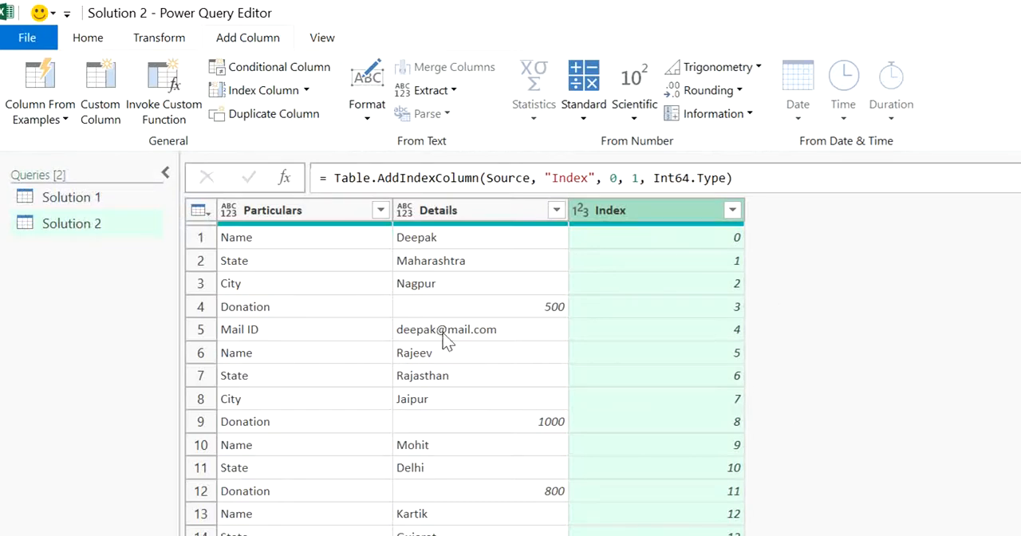
Examine how the Name, State and Donation rows in Particulars line up with the Index values.
{"action": "left_click", "coordinate": [280, 304]}
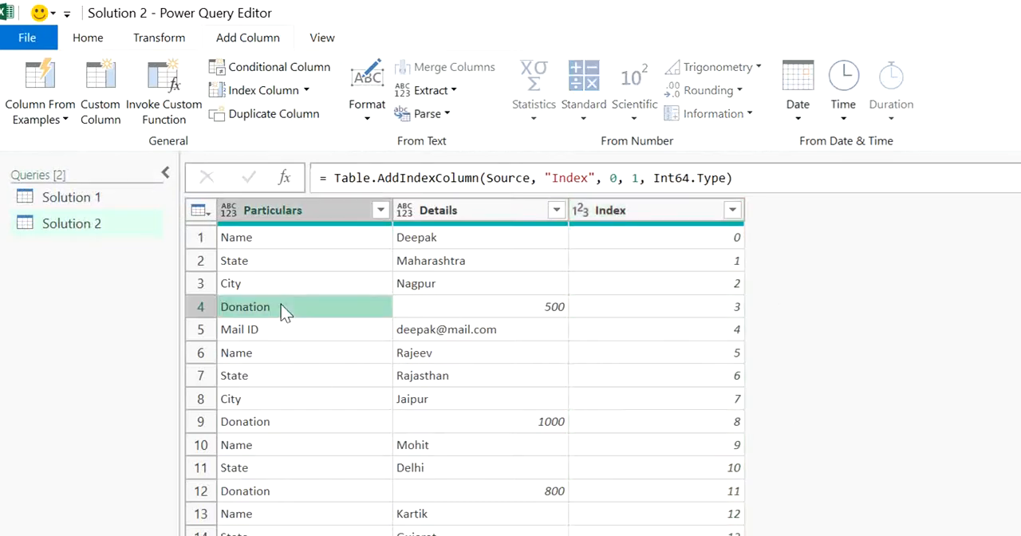
{"action": "left_click", "coordinate": [300, 267]}
{"action": "left_click", "coordinate": [286, 234]}
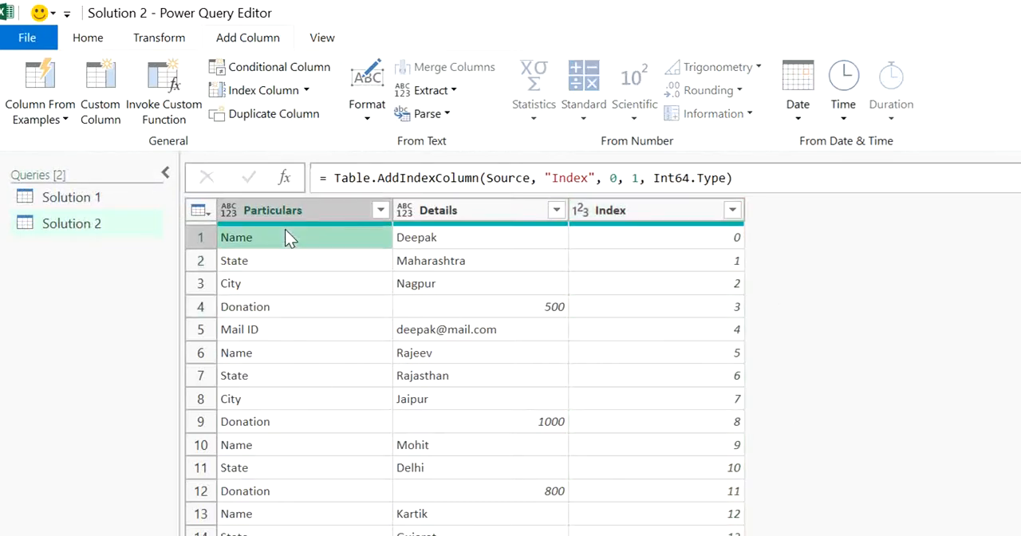
{"action": "left_click", "coordinate": [717, 243]}
{"action": "left_click", "coordinate": [718, 313]}
{"action": "left_click", "coordinate": [730, 423]}
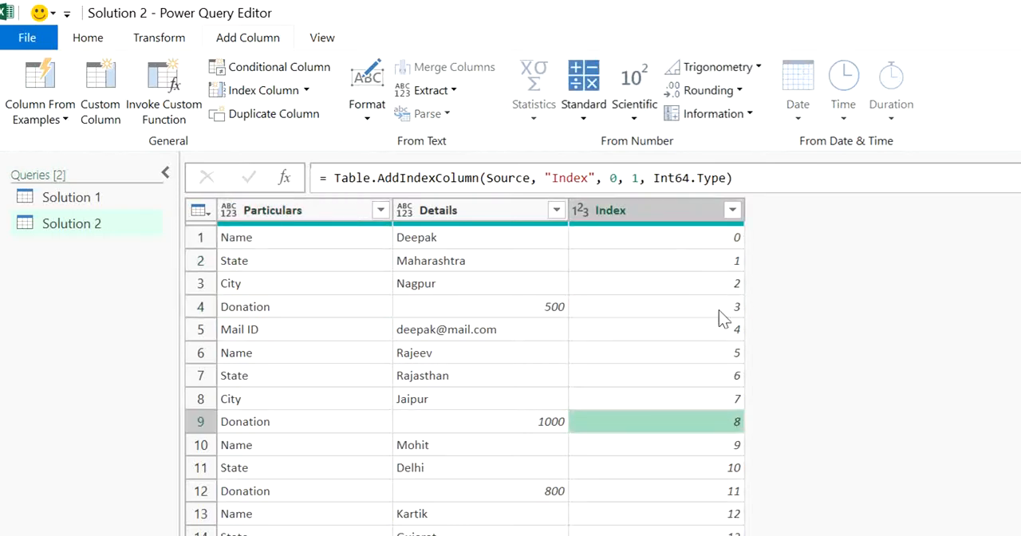
{"action": "left_click", "coordinate": [714, 239]}
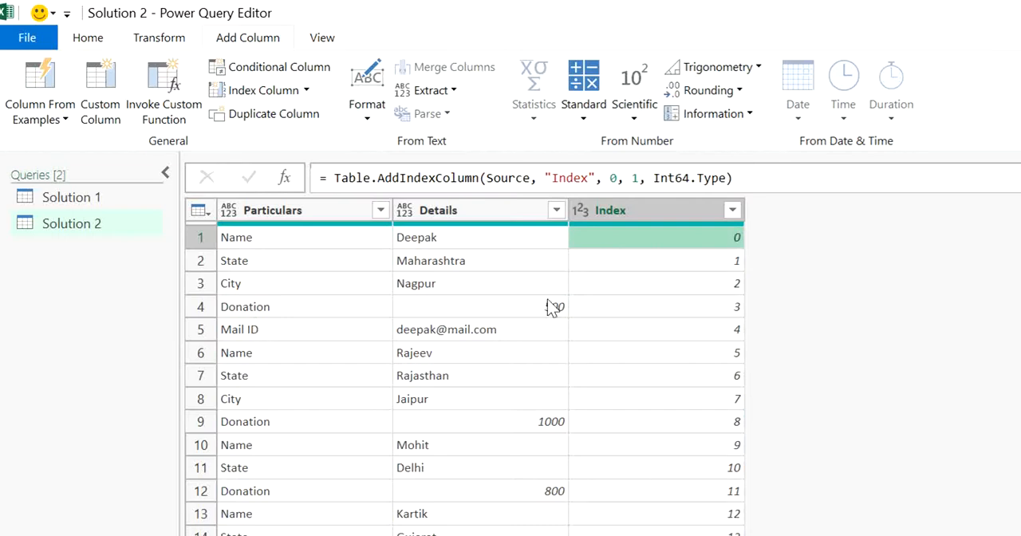
{"action": "left_click", "coordinate": [602, 276]}
{"action": "left_click", "coordinate": [608, 262]}
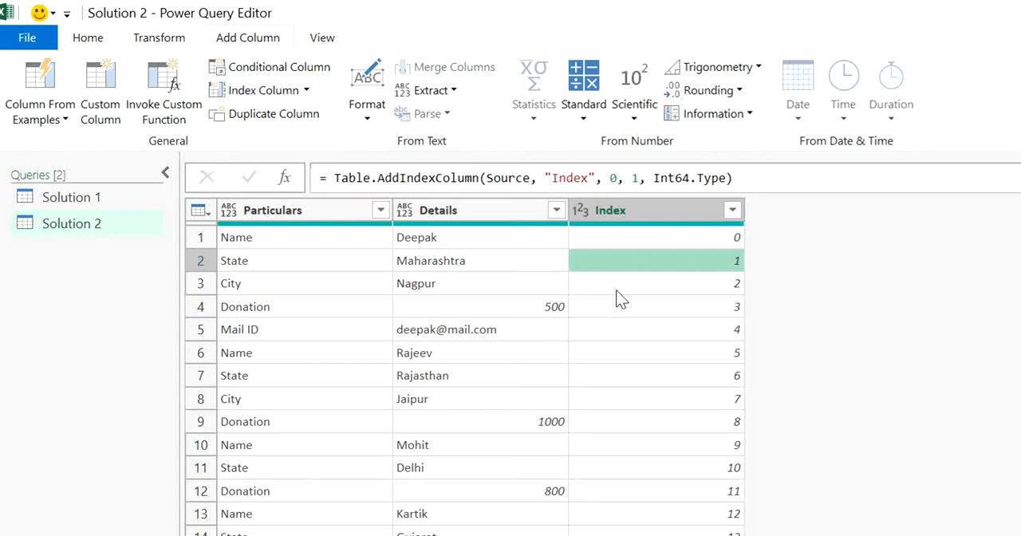
{"action": "left_click", "coordinate": [611, 236]}
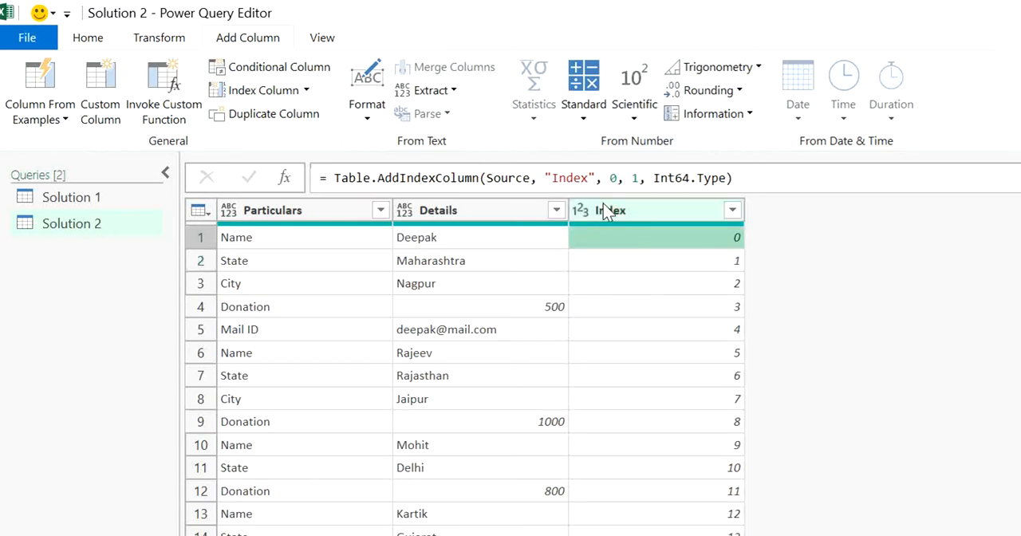
Add an Integer-Division column that integer-divides the Index column by 2.
{"action": "left_click", "coordinate": [590, 118]}
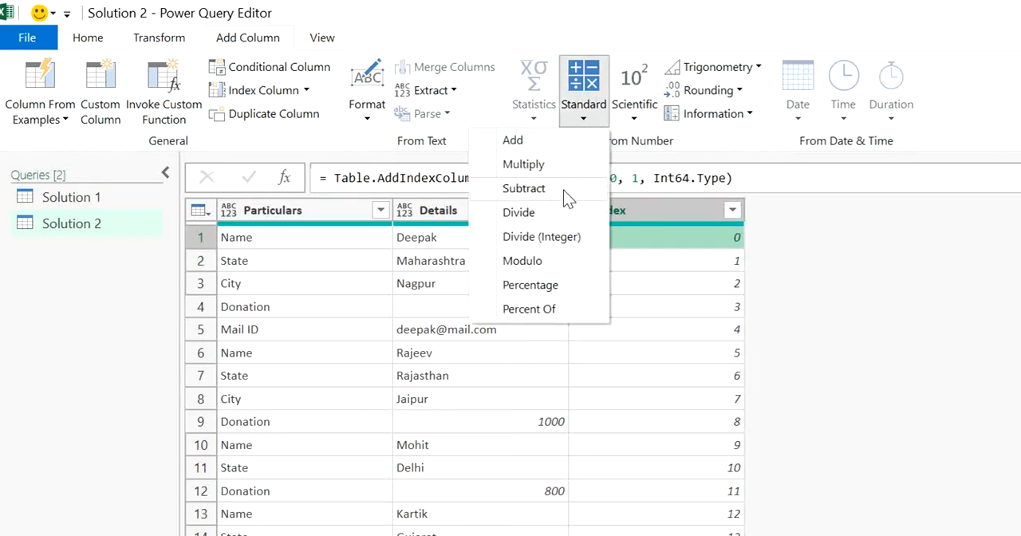
{"action": "left_click", "coordinate": [642, 217]}
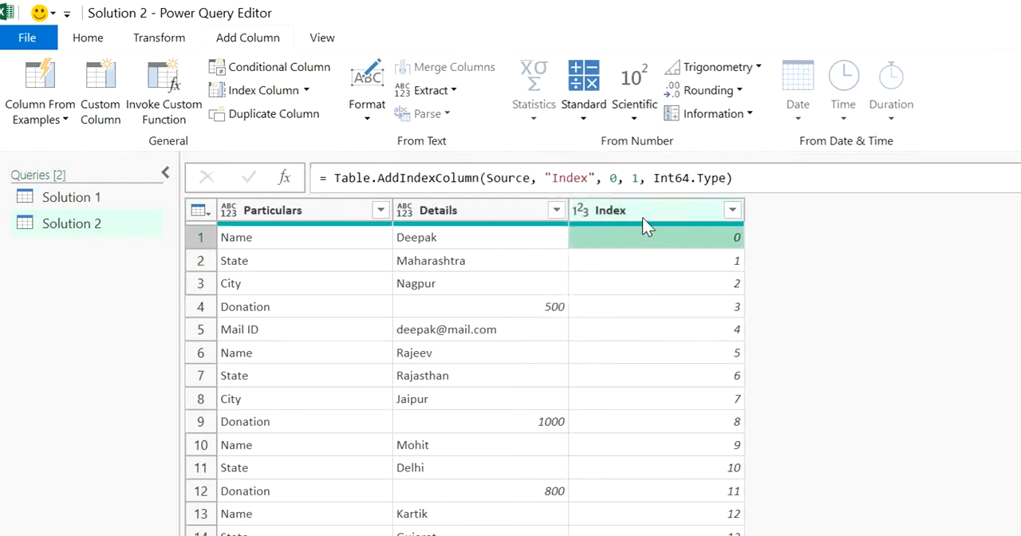
{"action": "left_click", "coordinate": [643, 217]}
{"action": "left_click", "coordinate": [601, 119]}
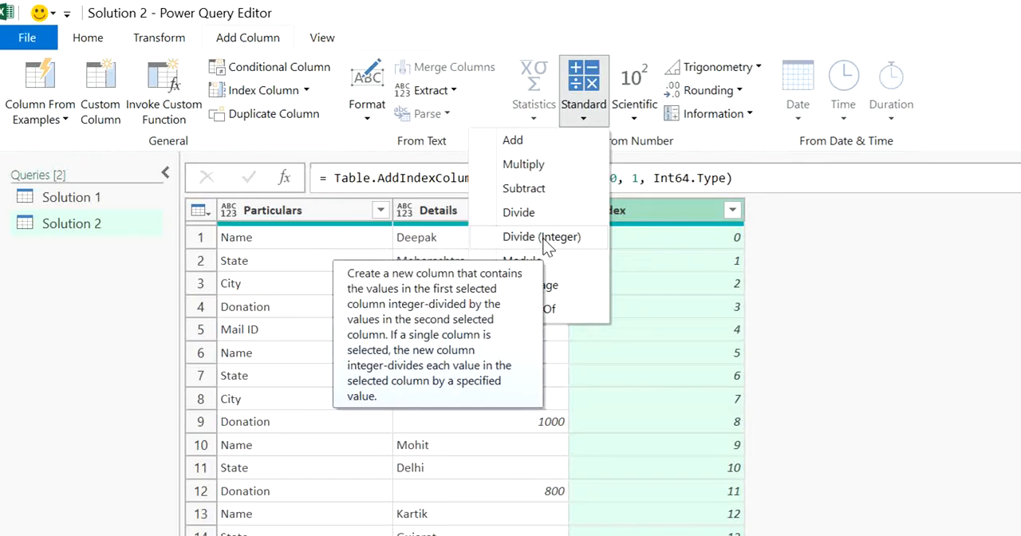
{"action": "left_click", "coordinate": [546, 239]}
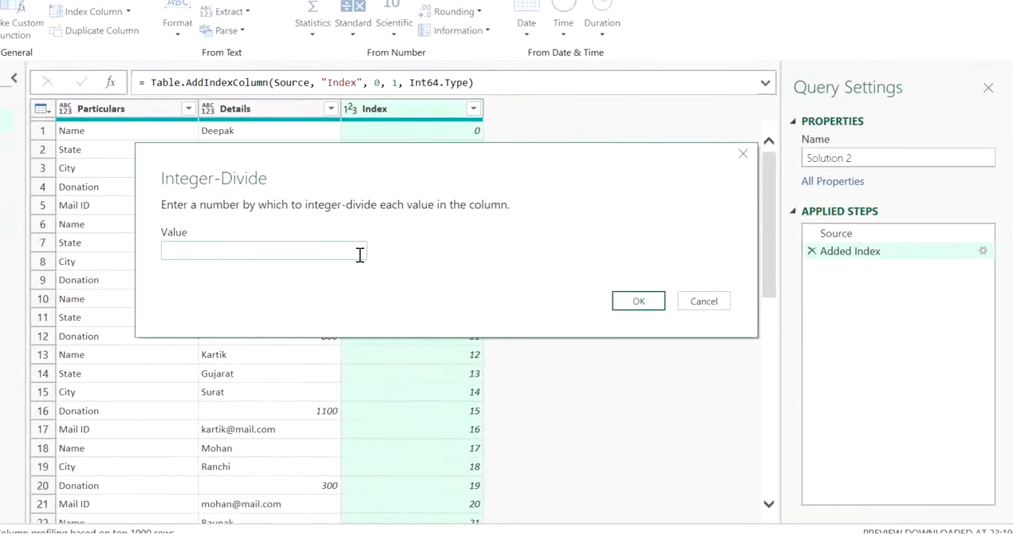
{"action": "type", "text": "2"}
{"action": "left_click", "coordinate": [627, 308]}
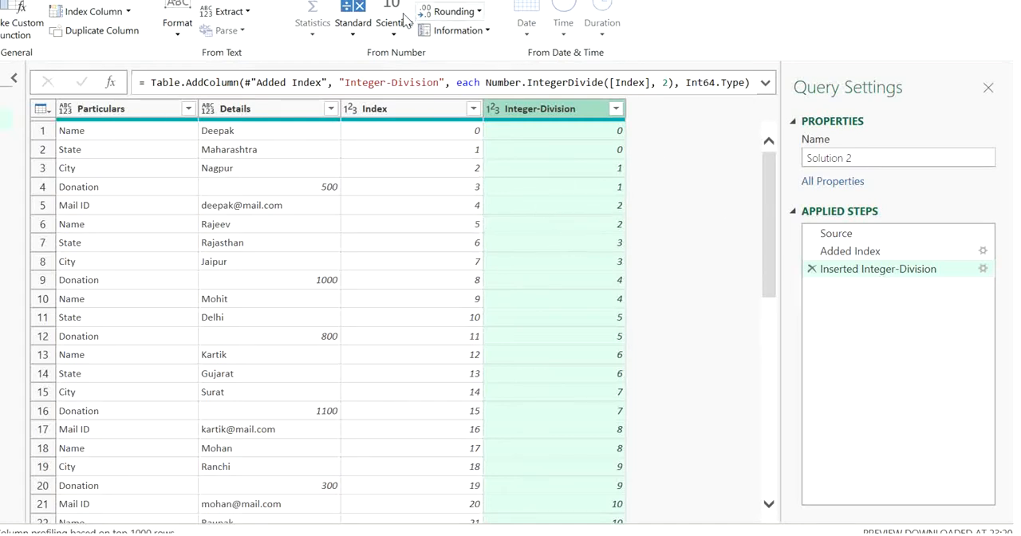
Edit the Inserted Integer-Division step to integer-divide the index by 4.
{"action": "left_click", "coordinate": [982, 270]}
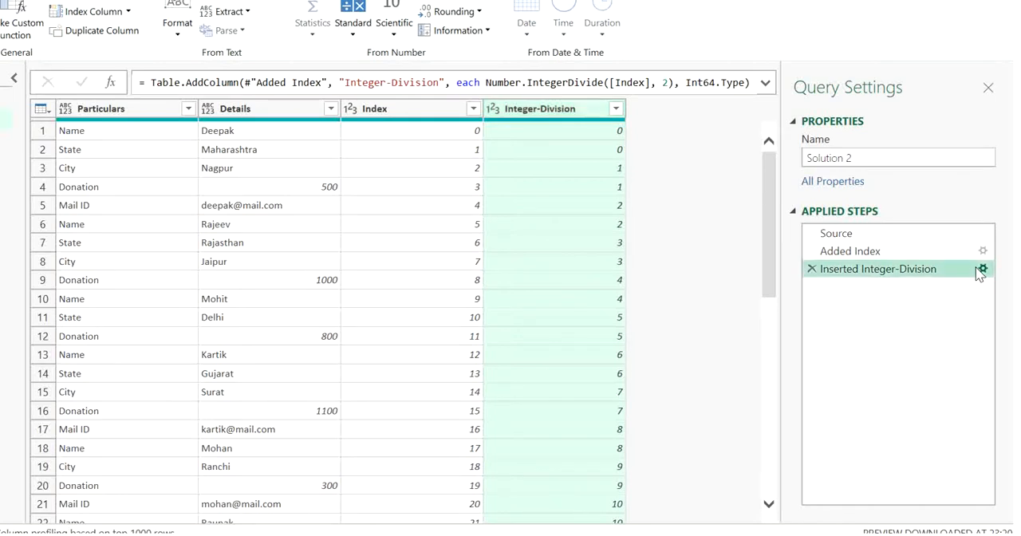
{"action": "double_click", "coordinate": [235, 252]}
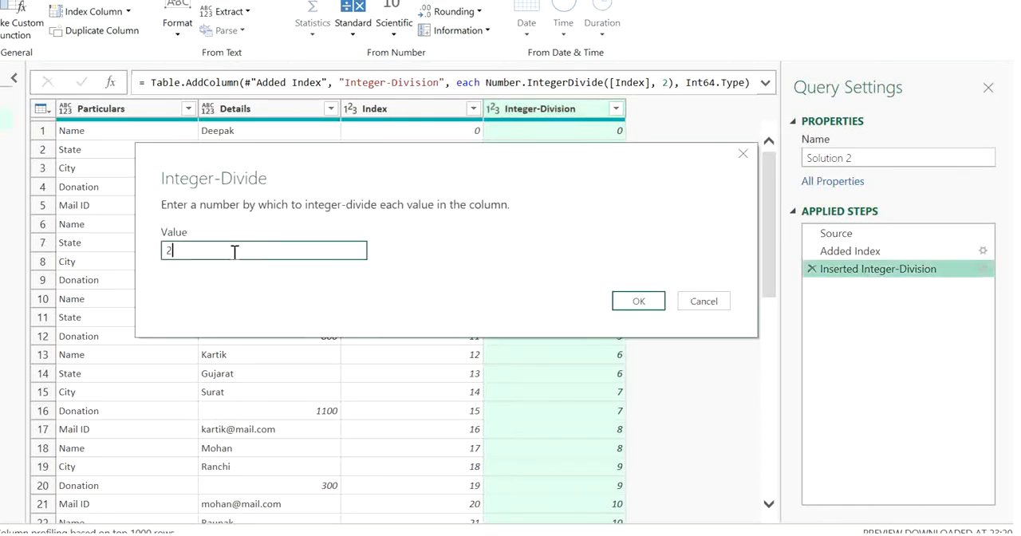
{"action": "key", "text": "BackSpace"}
{"action": "type", "text": "4"}
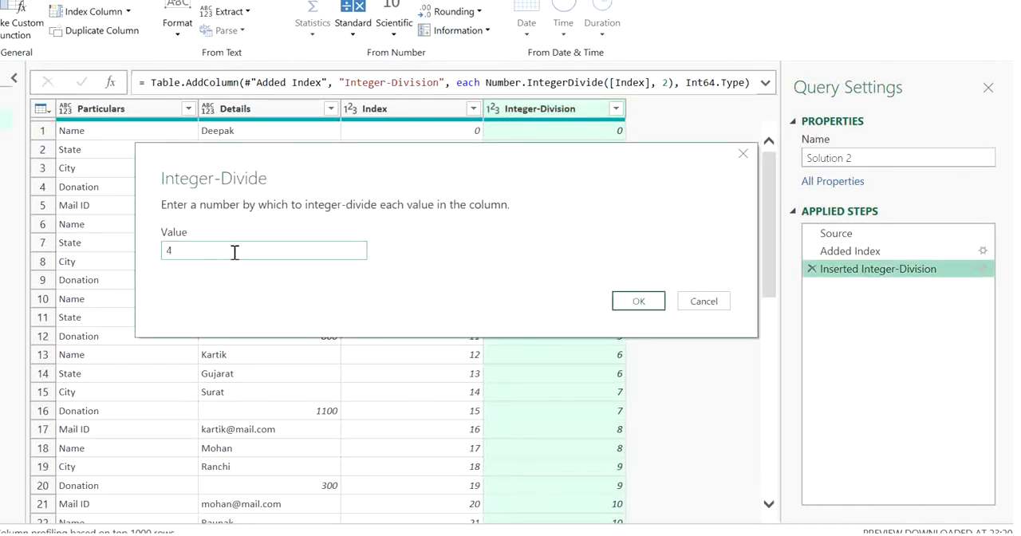
{"action": "left_click", "coordinate": [632, 303]}
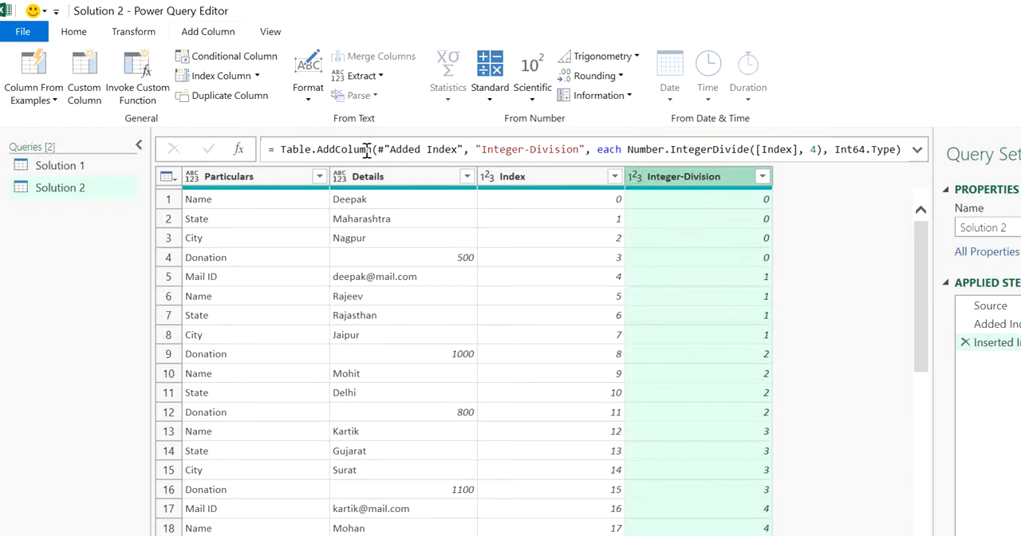
Start a conditional column named Custom with the condition that Particulars equals Name.
{"action": "left_click", "coordinate": [241, 67]}
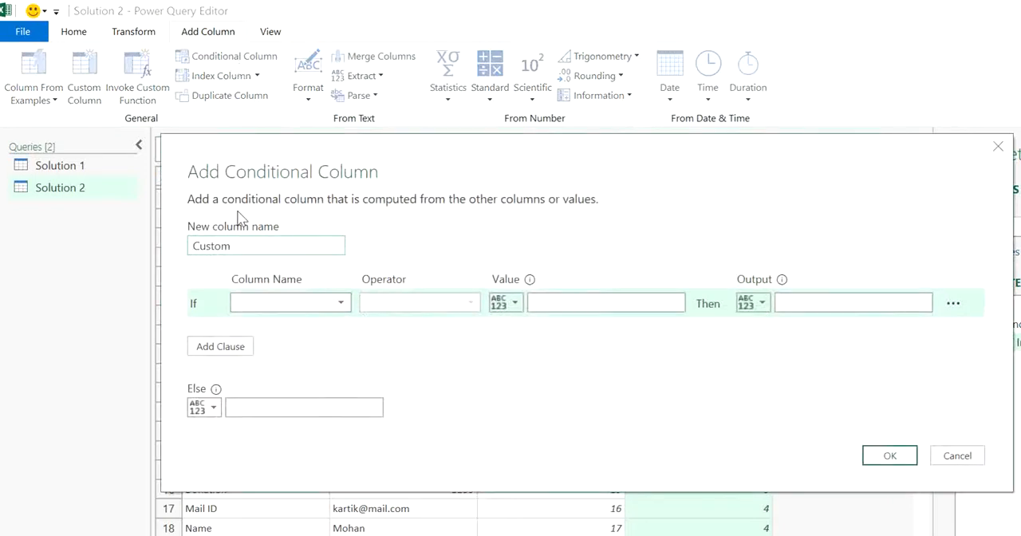
{"action": "left_click", "coordinate": [288, 312]}
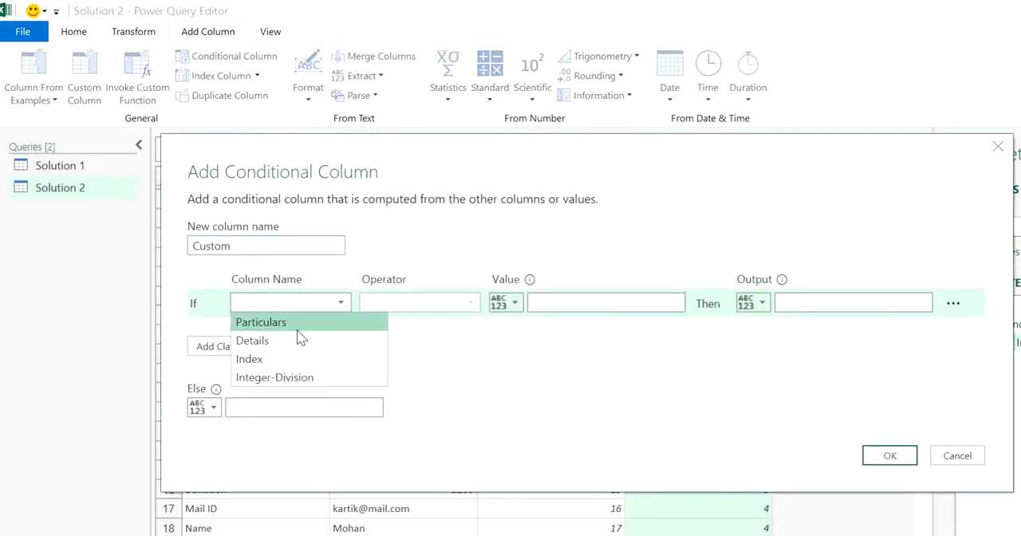
{"action": "left_click", "coordinate": [299, 327]}
{"action": "left_click_drag", "start_coordinate": [403, 164], "coordinate": [399, 285]}
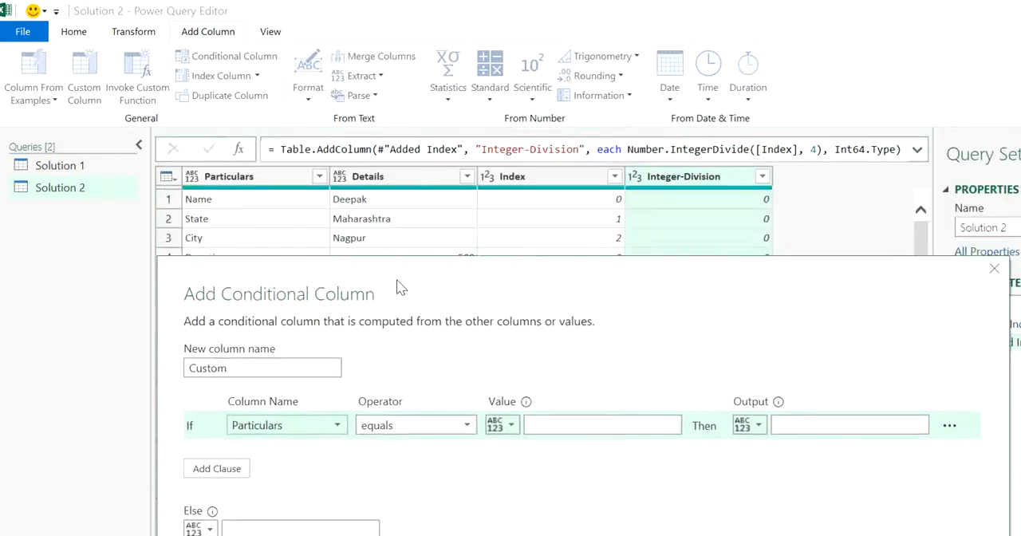
{"action": "left_click", "coordinate": [542, 424]}
{"action": "type", "text": "Name"}
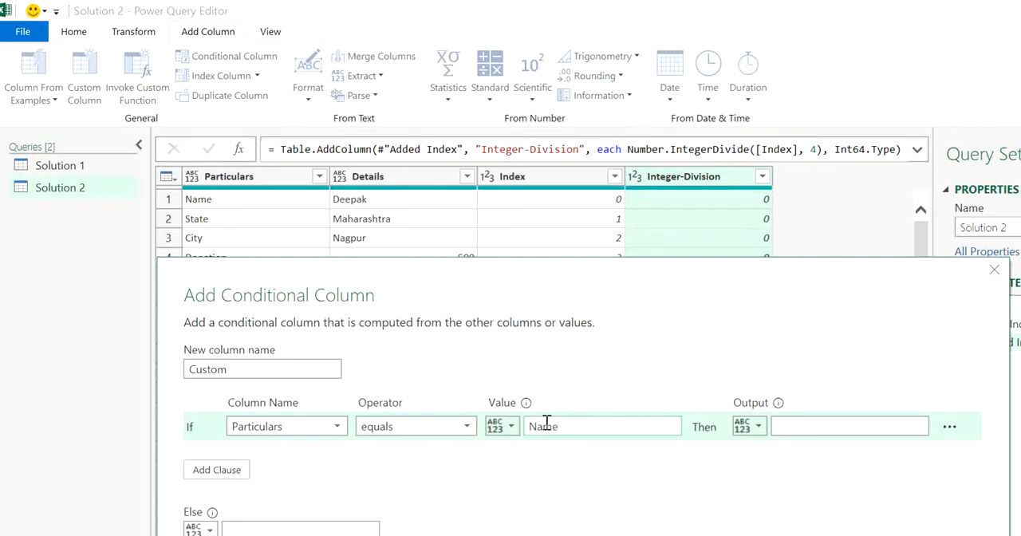
Output the Integer-Division column's value when the condition is met and null otherwise, and create the conditional column.
{"action": "left_click", "coordinate": [862, 425]}
{"action": "left_click", "coordinate": [754, 428]}
{"action": "left_click", "coordinate": [789, 465]}
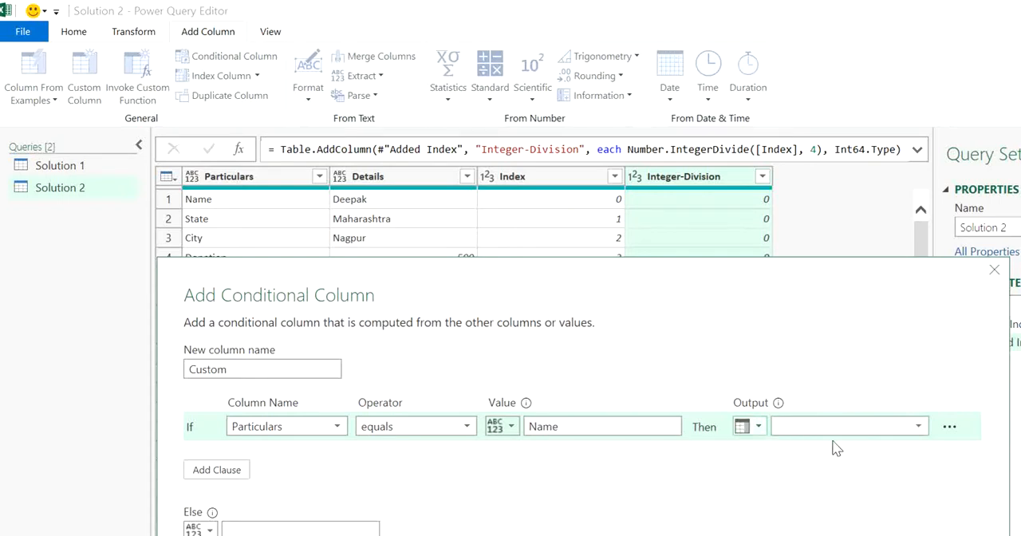
{"action": "left_click", "coordinate": [889, 431]}
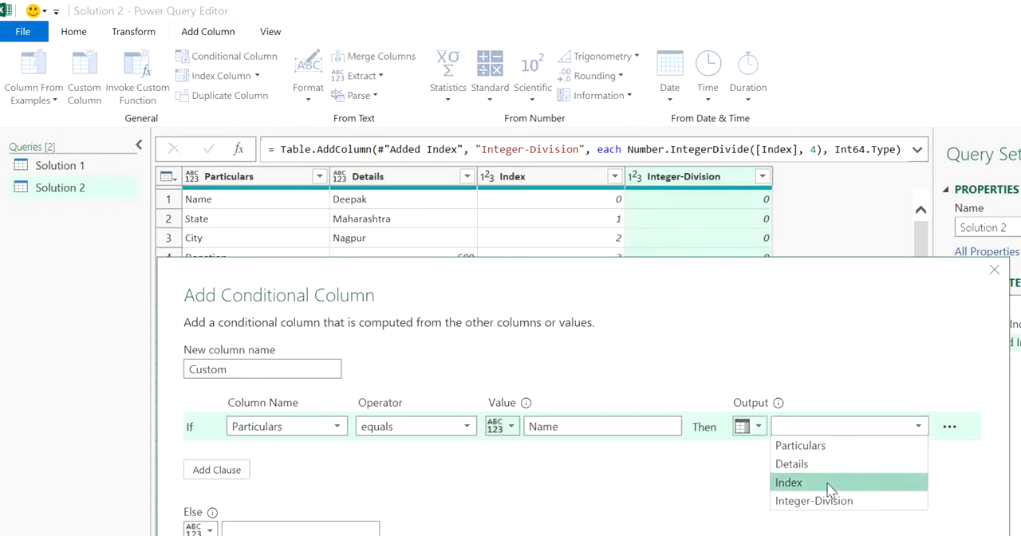
{"action": "left_click", "coordinate": [830, 482]}
{"action": "left_click", "coordinate": [835, 428]}
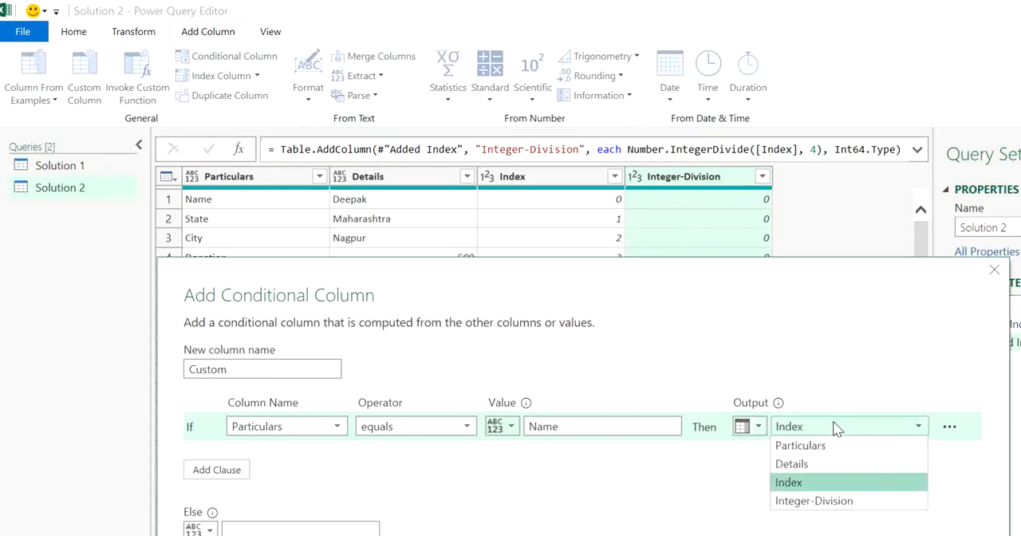
{"action": "left_click", "coordinate": [820, 501]}
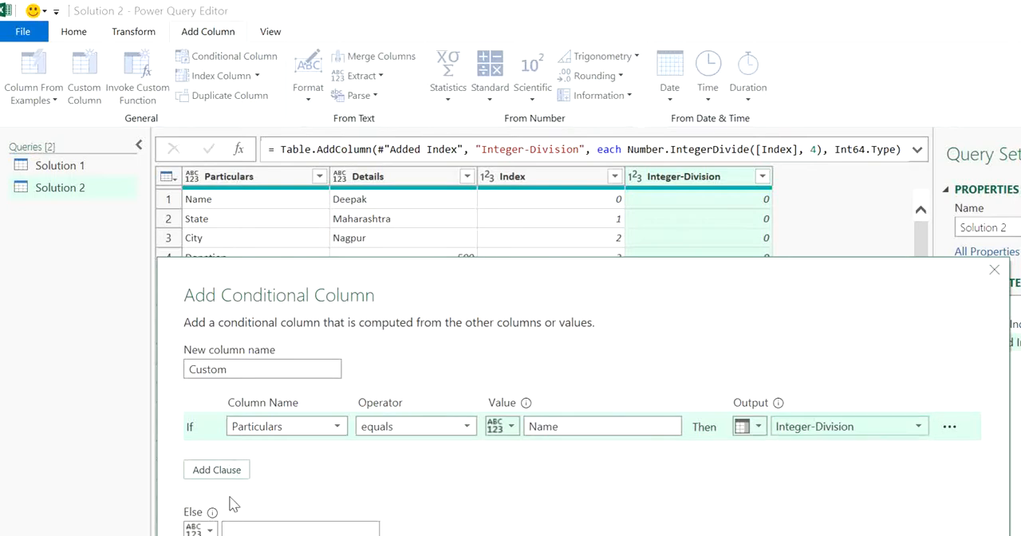
{"action": "left_click", "coordinate": [252, 529]}
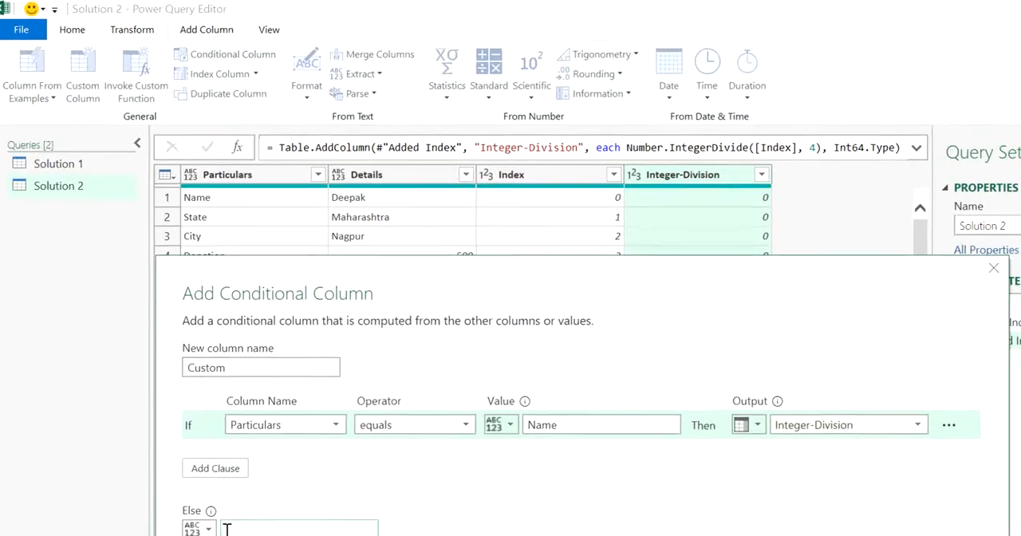
{"action": "type", "text": "null"}
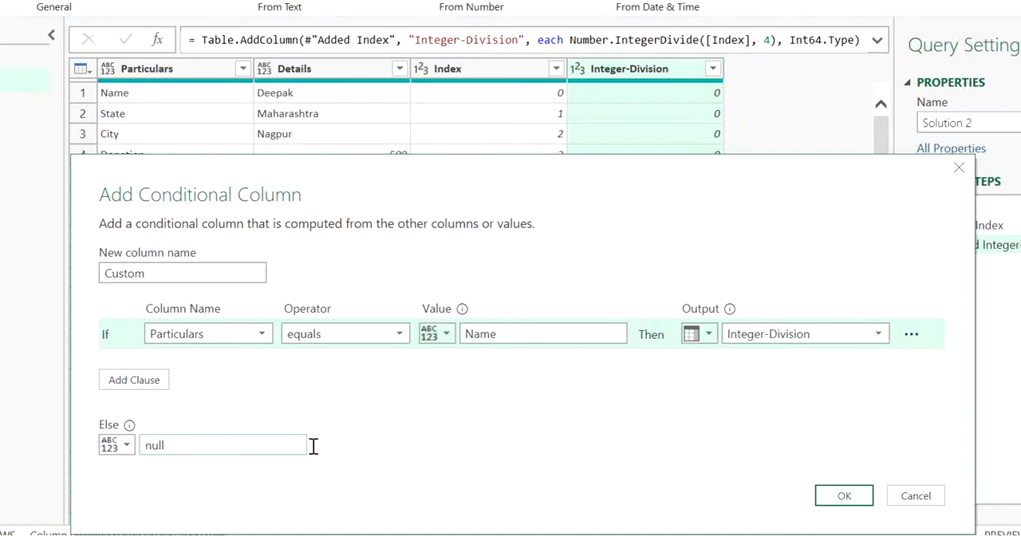
{"action": "left_click", "coordinate": [820, 504]}
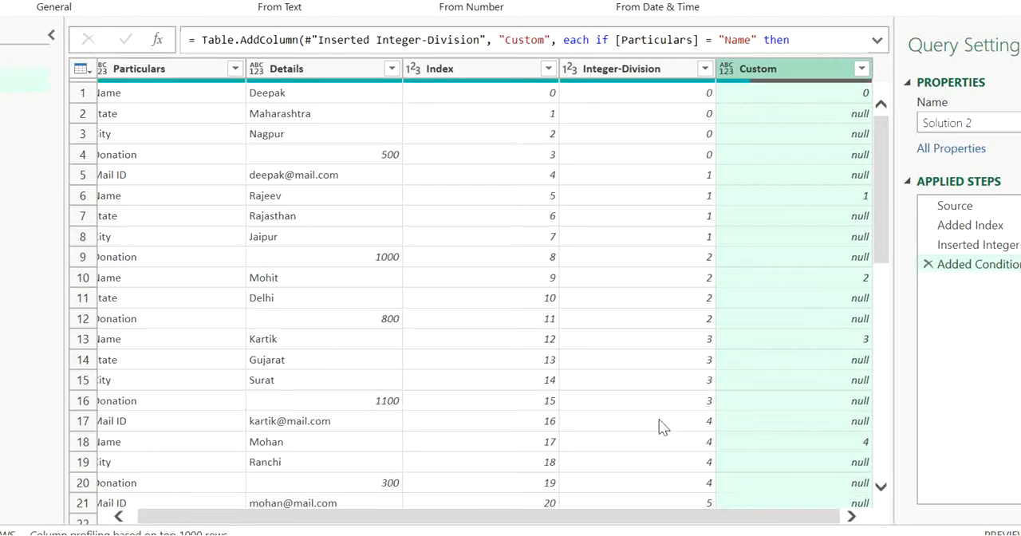
Examine the Custom column's values down the rows and compare them with the Integer-Division column.
{"action": "left_click_drag", "start_coordinate": [651, 516], "coordinate": [615, 518]}
{"action": "left_click", "coordinate": [820, 96]}
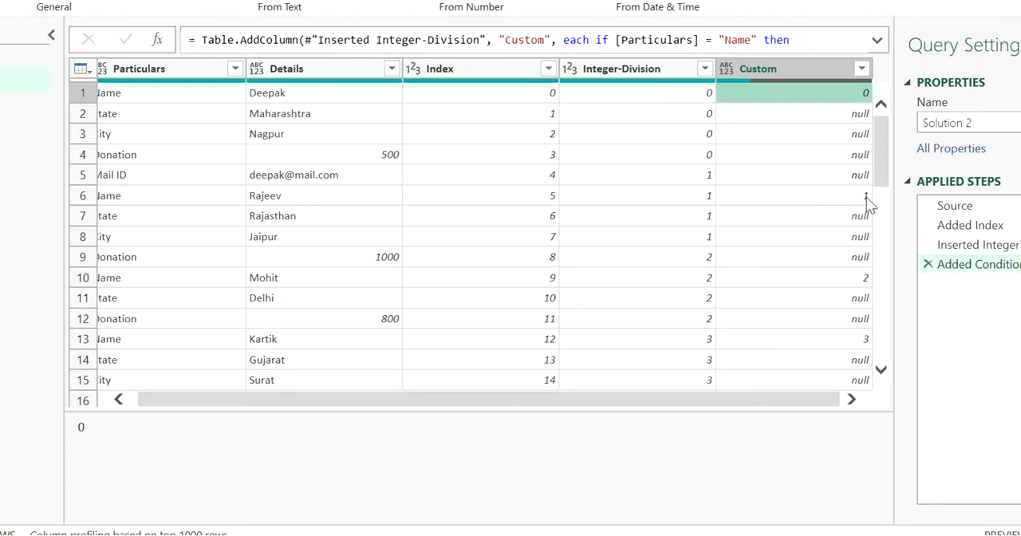
{"action": "left_click_drag", "start_coordinate": [886, 151], "coordinate": [887, 270]}
{"action": "left_click_drag", "start_coordinate": [894, 323], "coordinate": [883, 141]}
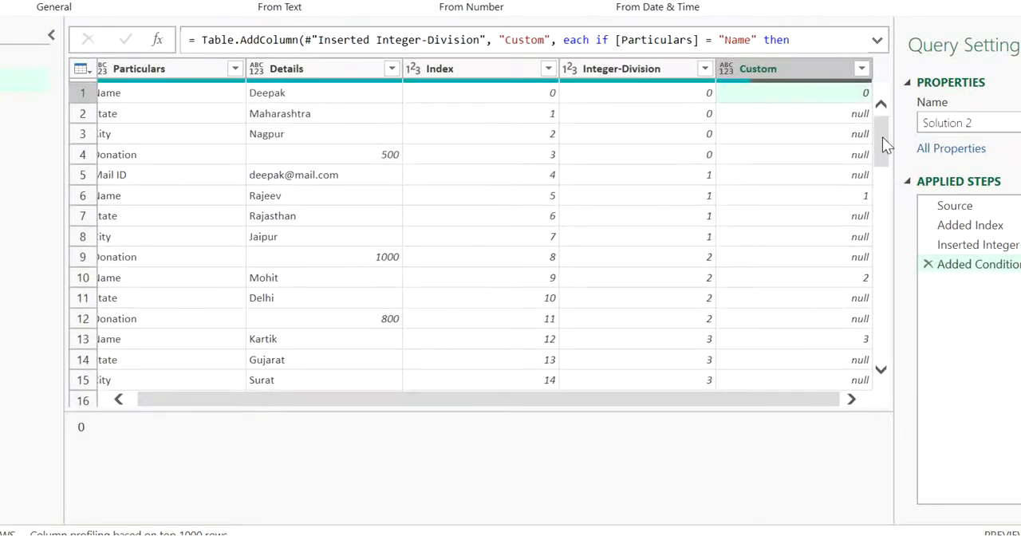
{"action": "left_click", "coordinate": [653, 70]}
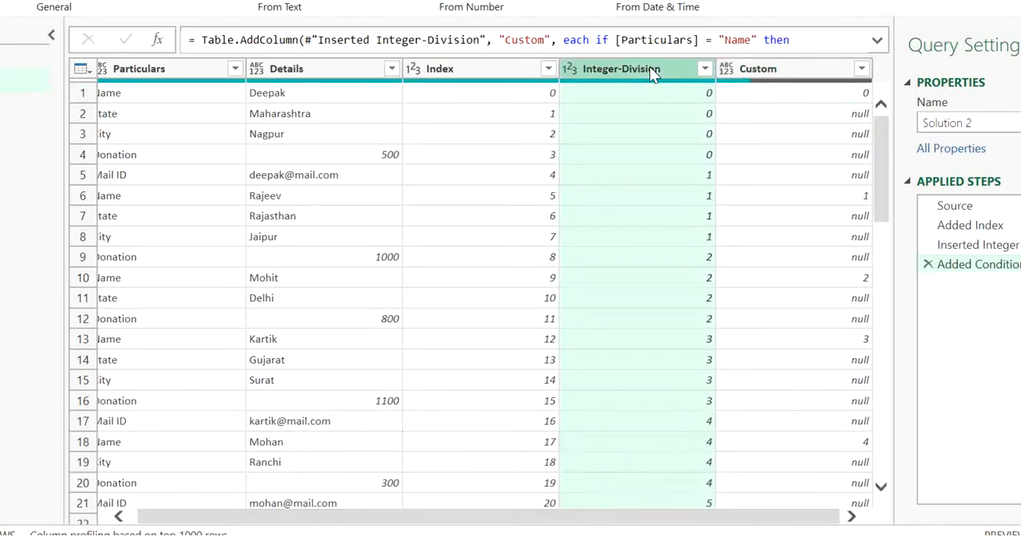
{"action": "left_click", "coordinate": [490, 80]}
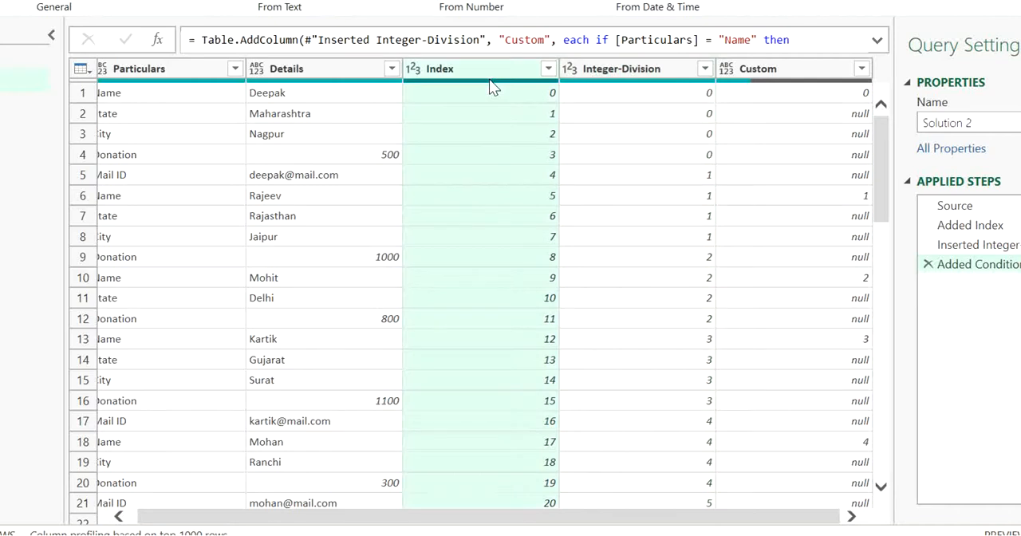
{"action": "left_click", "coordinate": [590, 76], "text": "ctrl"}
{"action": "key", "text": "Home"}
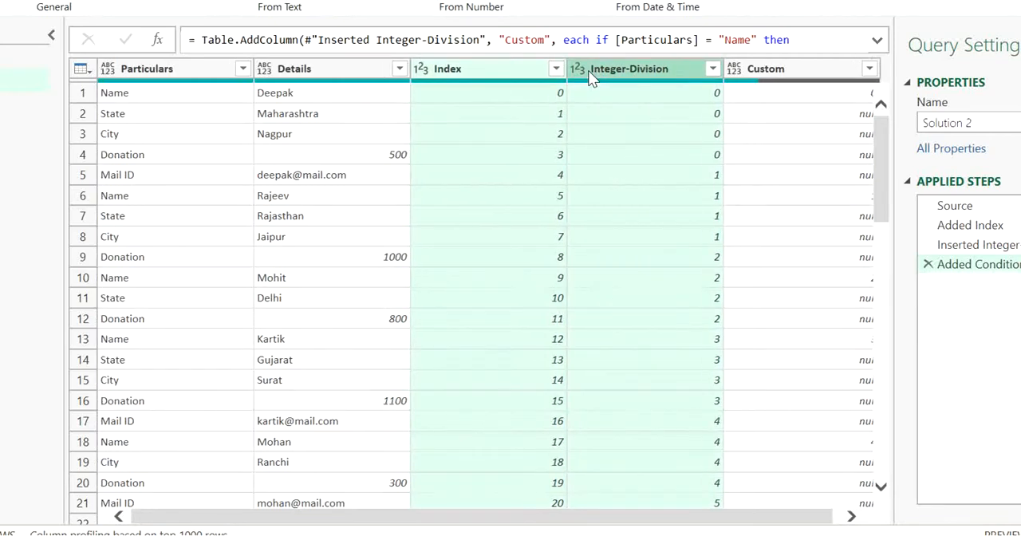
{"action": "key", "text": "Delete"}
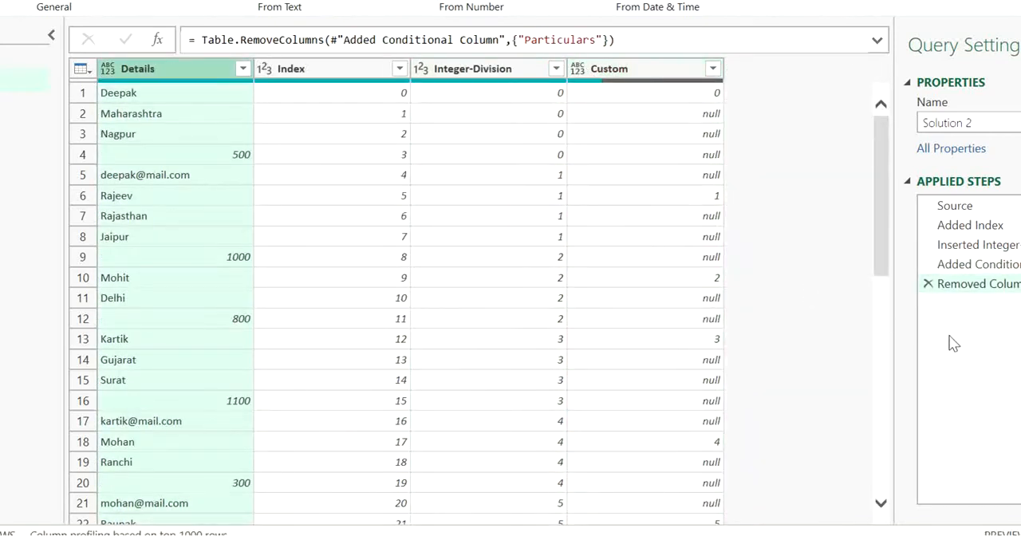
{"action": "left_click", "coordinate": [928, 284]}
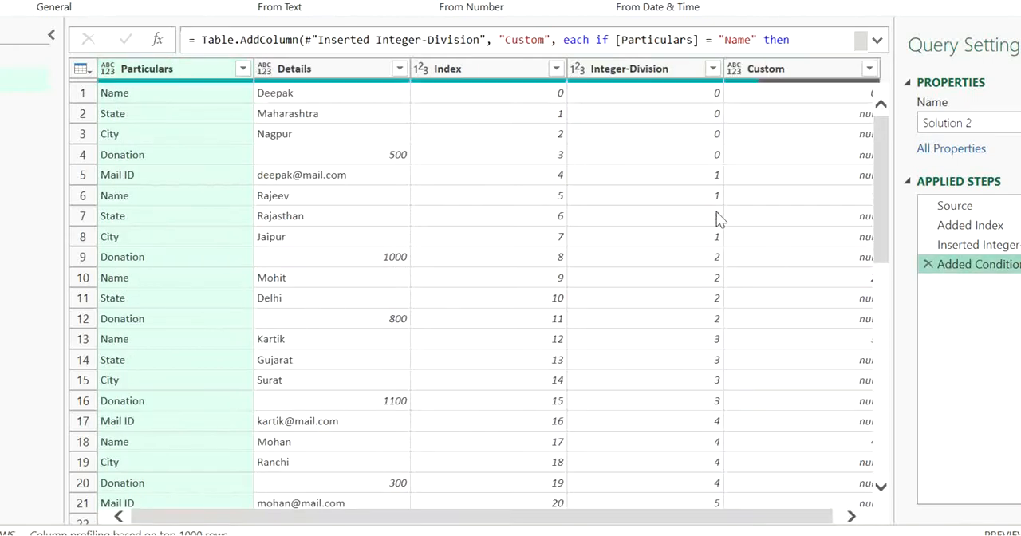
Remove the Index and Integer-Division columns together from the Solution 2 query.
{"action": "left_click", "coordinate": [485, 74]}
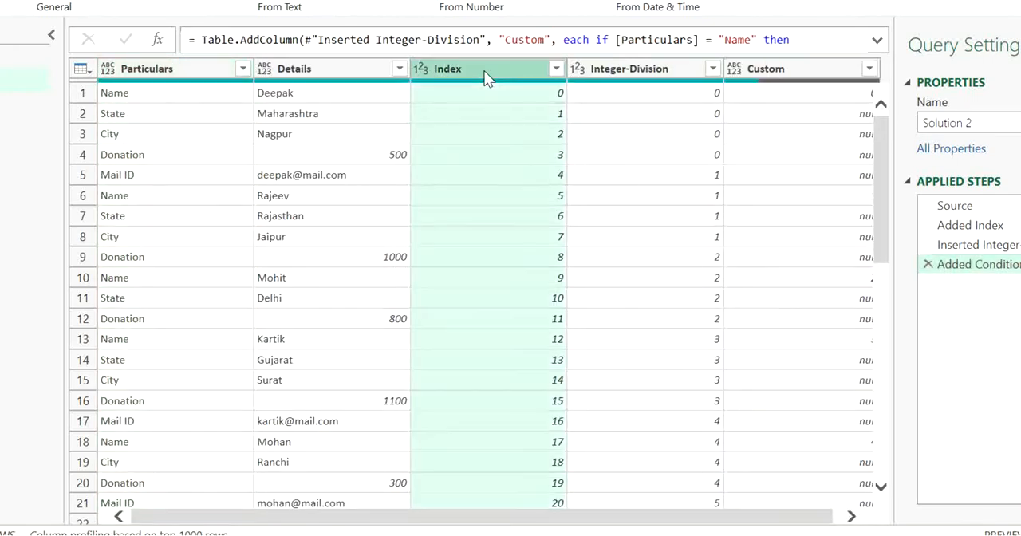
{"action": "left_click", "coordinate": [622, 73], "text": "ctrl"}
{"action": "key", "text": "Delete"}
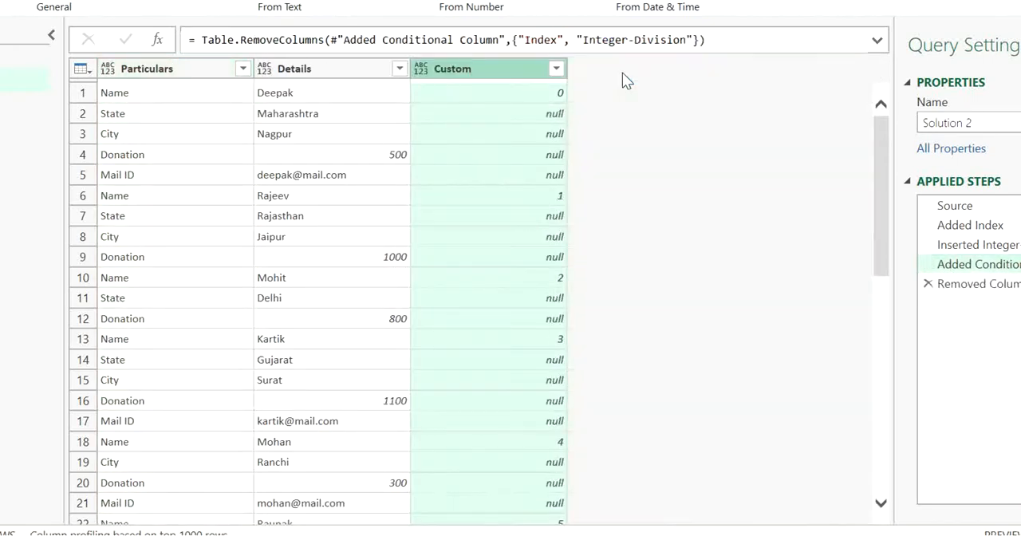
Fill the Custom column's values down over its null cells.
{"action": "right_click", "coordinate": [485, 69]}
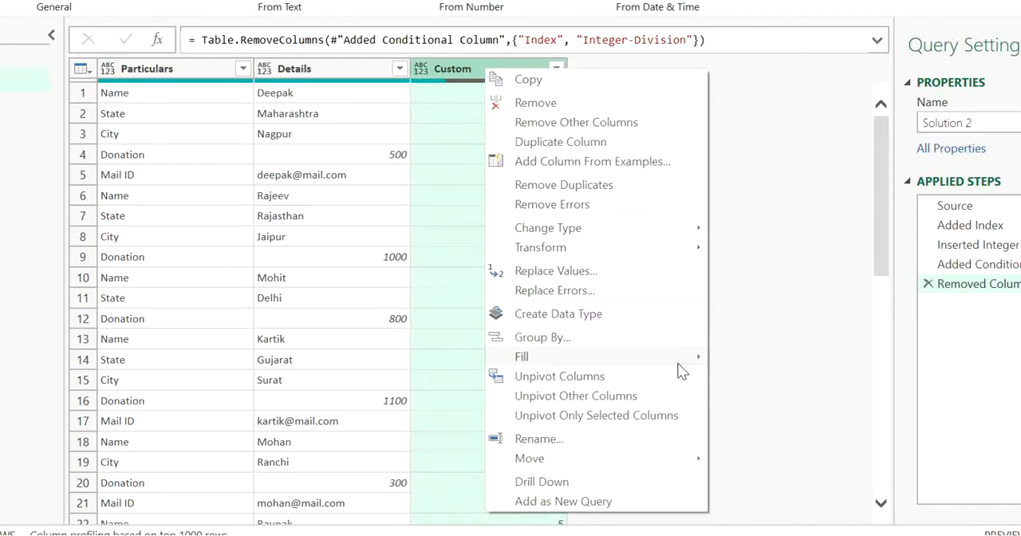
{"action": "mouse_move", "coordinate": [678, 362]}
{"action": "left_click", "coordinate": [749, 360]}
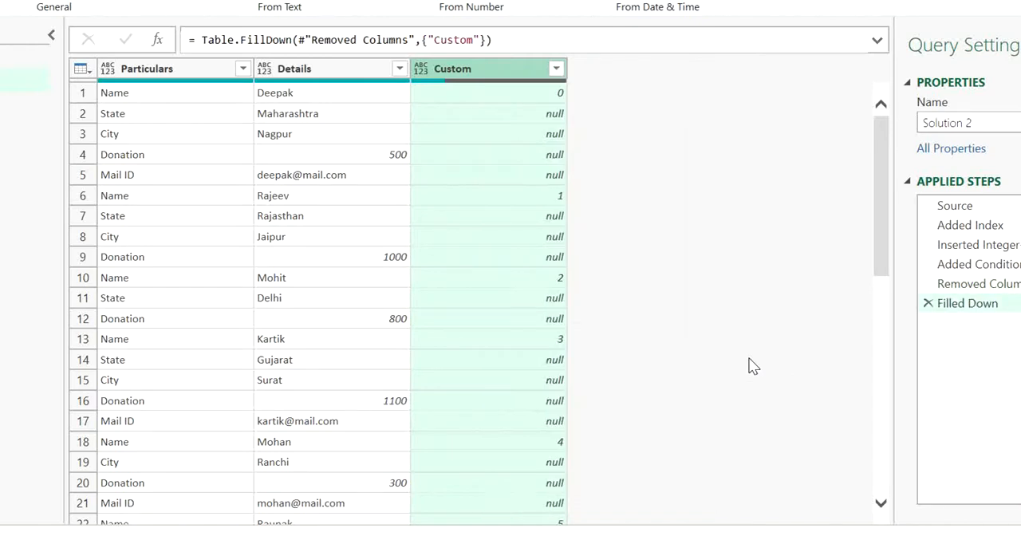
Examine the filled Custom values against each donor's block of Particulars and Details rows.
{"action": "left_click", "coordinate": [142, 117]}
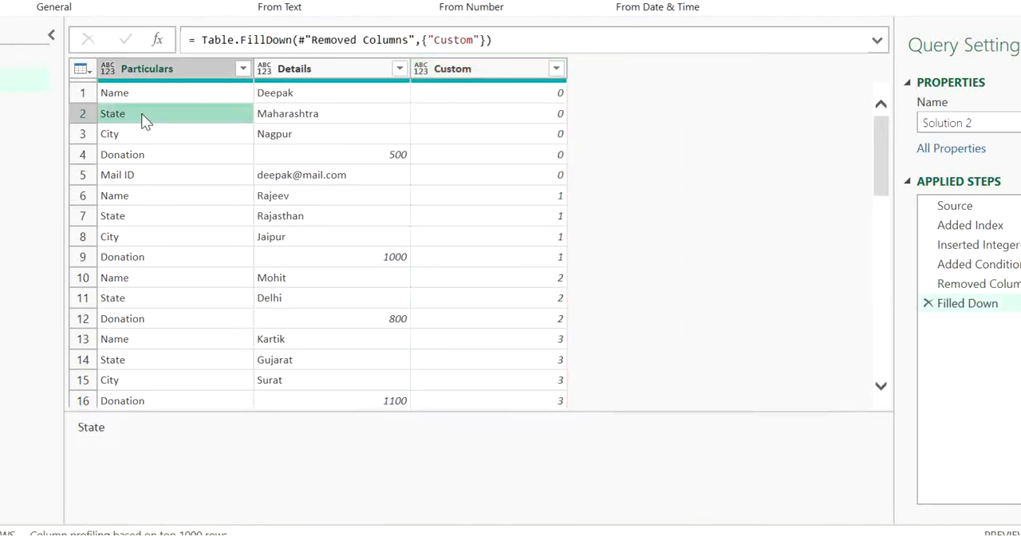
{"action": "left_click", "coordinate": [143, 91]}
{"action": "left_click", "coordinate": [166, 135]}
{"action": "left_click", "coordinate": [176, 176]}
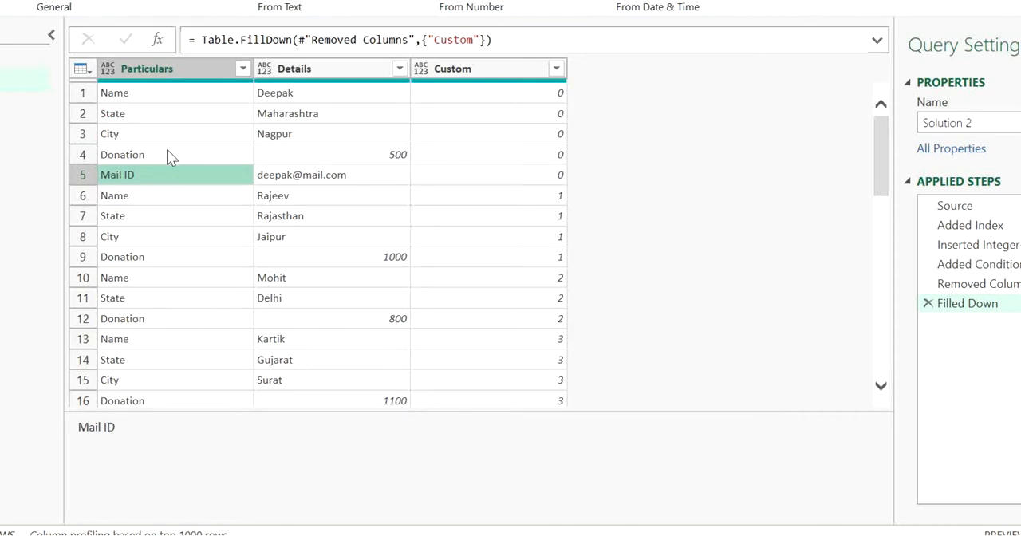
{"action": "left_click", "coordinate": [154, 93]}
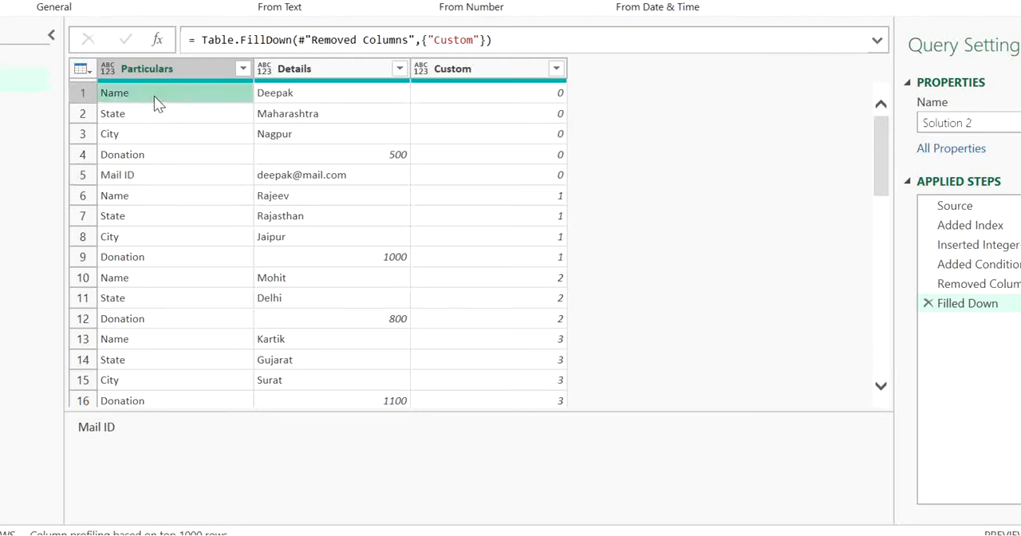
{"action": "left_click", "coordinate": [467, 102]}
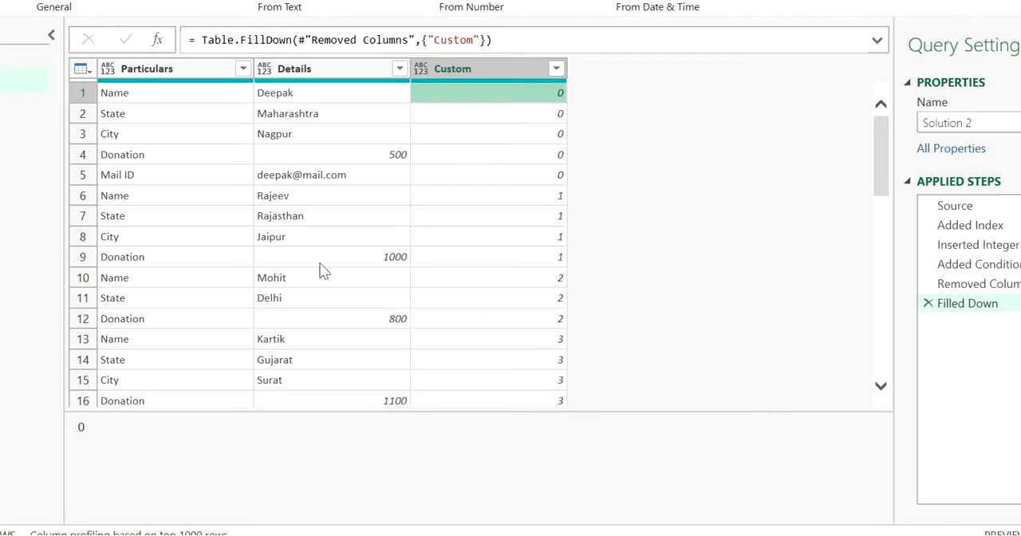
{"action": "left_click", "coordinate": [305, 201]}
{"action": "left_click", "coordinate": [458, 201]}
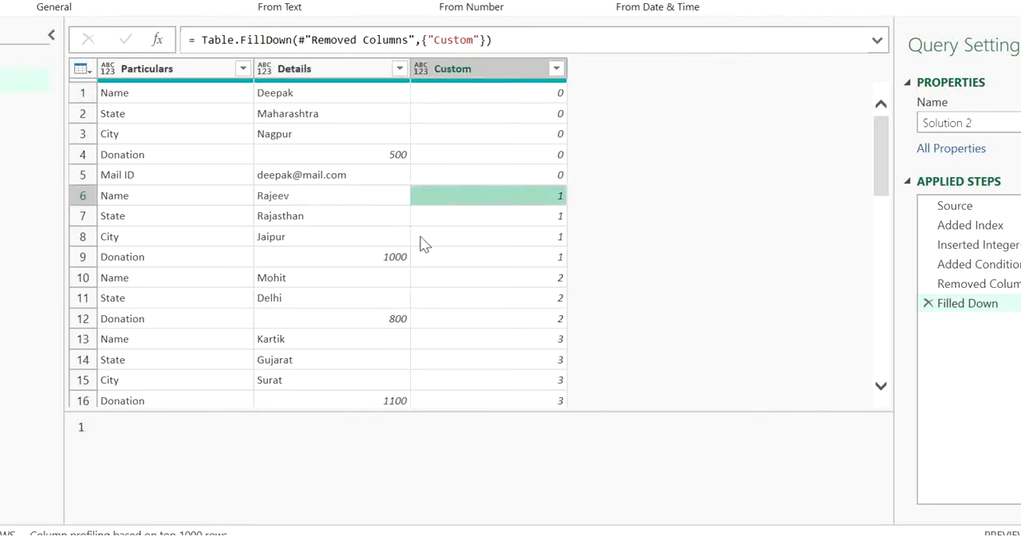
{"action": "left_click", "coordinate": [306, 341]}
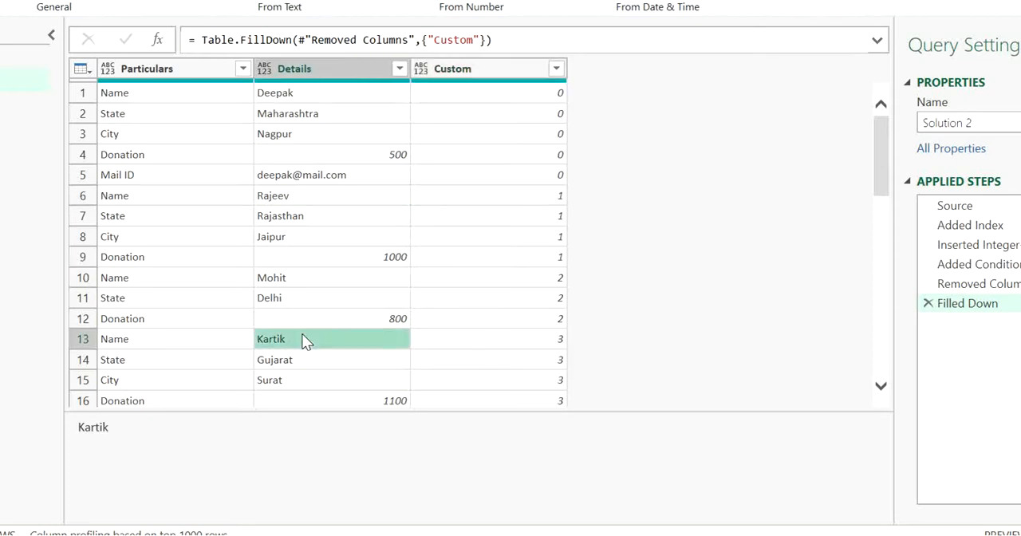
{"action": "left_click", "coordinate": [479, 346]}
{"action": "left_click", "coordinate": [403, 96]}
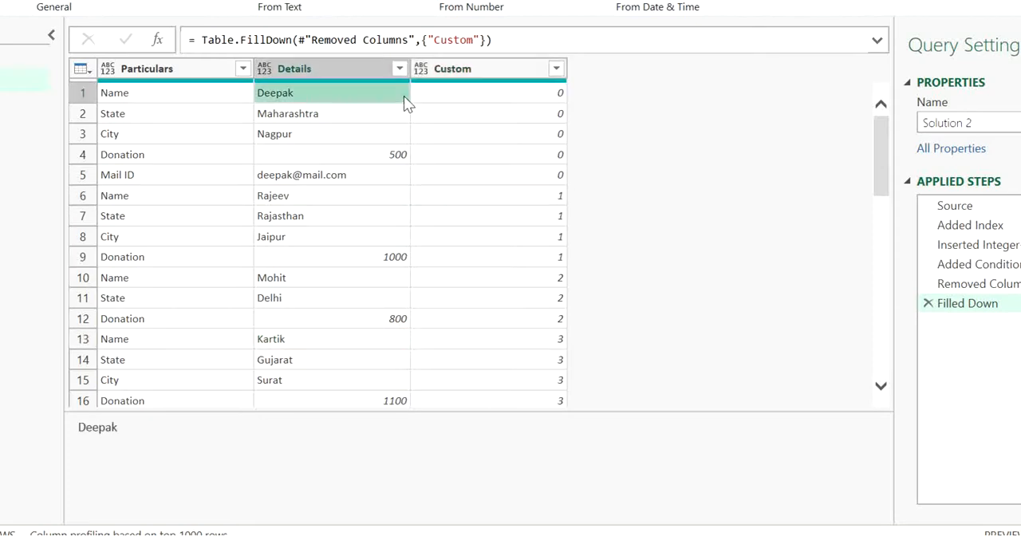
Pivot the Particulars column with Details as the values column and Don't Aggregate, and remove the Custom column from the result.
{"action": "left_click", "coordinate": [155, 73]}
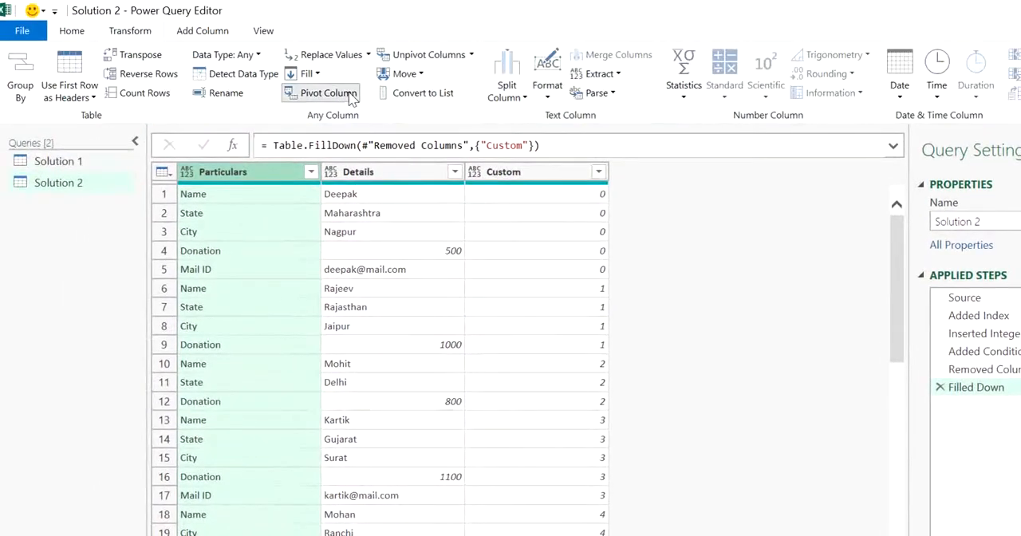
{"action": "left_click", "coordinate": [323, 92]}
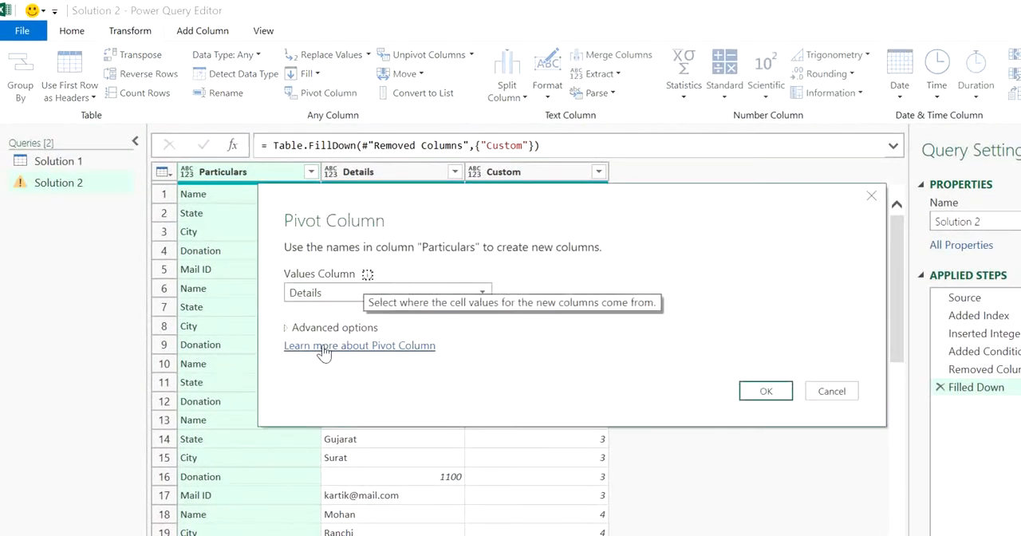
{"action": "left_click", "coordinate": [342, 330]}
{"action": "left_click", "coordinate": [344, 366]}
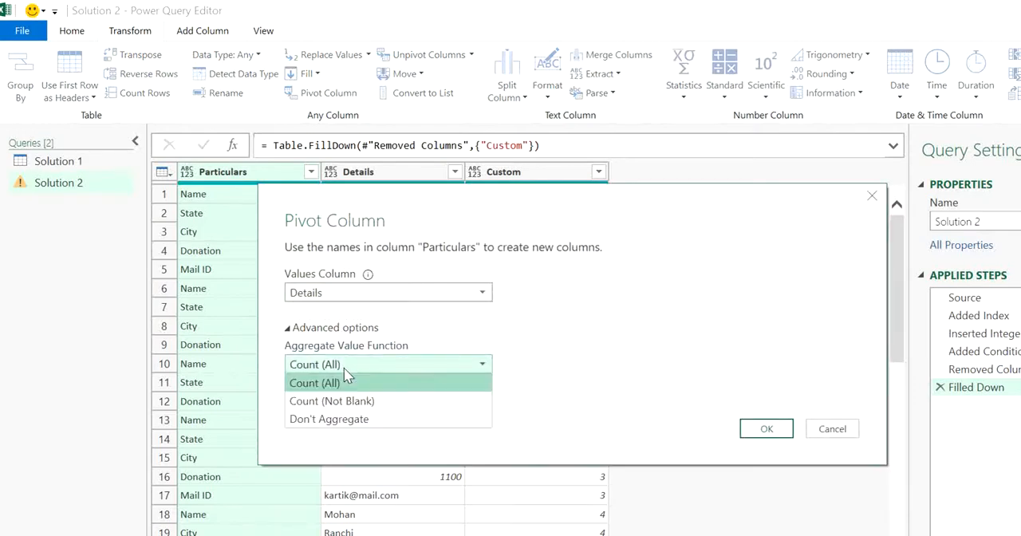
{"action": "left_click", "coordinate": [766, 428]}
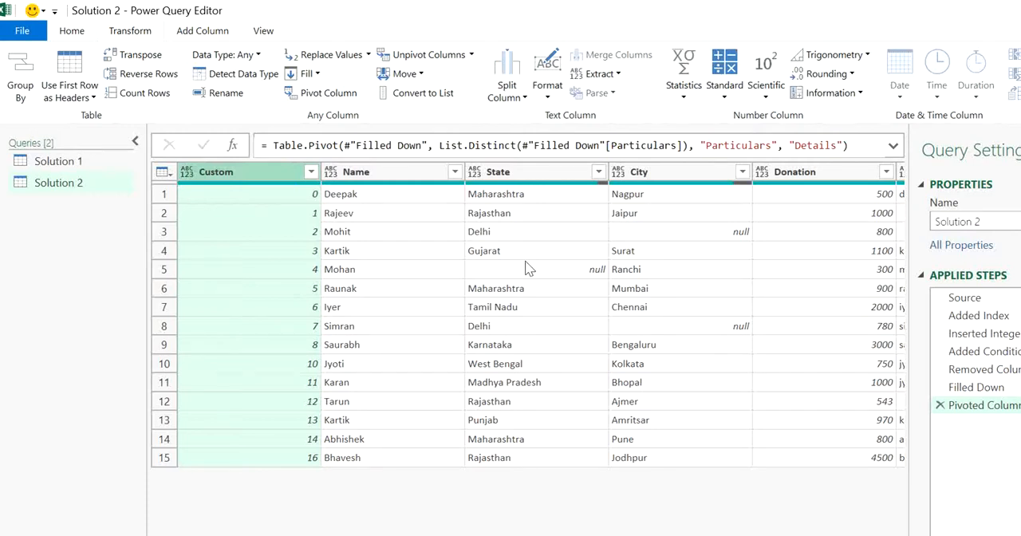
{"action": "key", "text": "Delete"}
{"action": "left_click", "coordinate": [430, 259]}
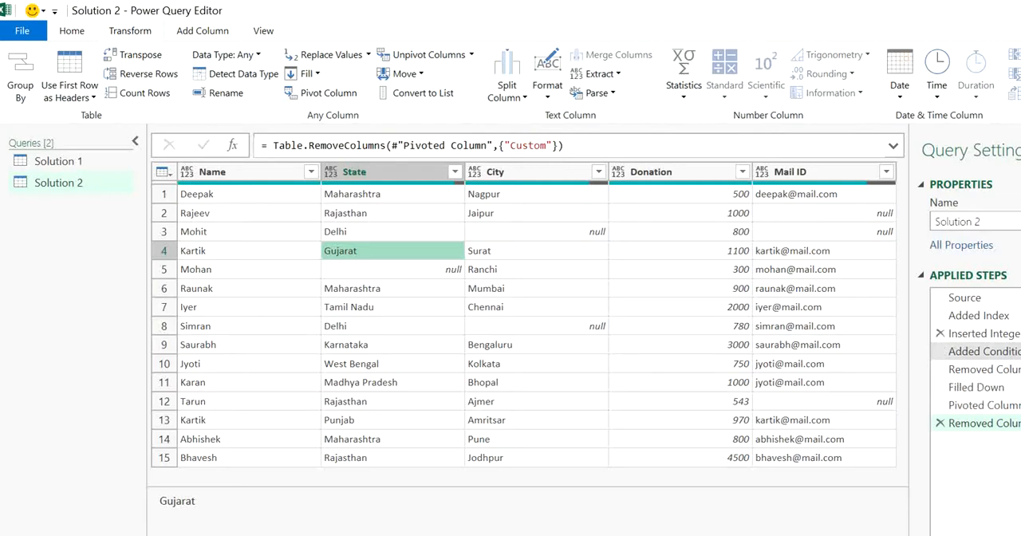
Edit the Inserted Integer-Division step to integer-divide the index by 5.
{"action": "left_click", "coordinate": [990, 334]}
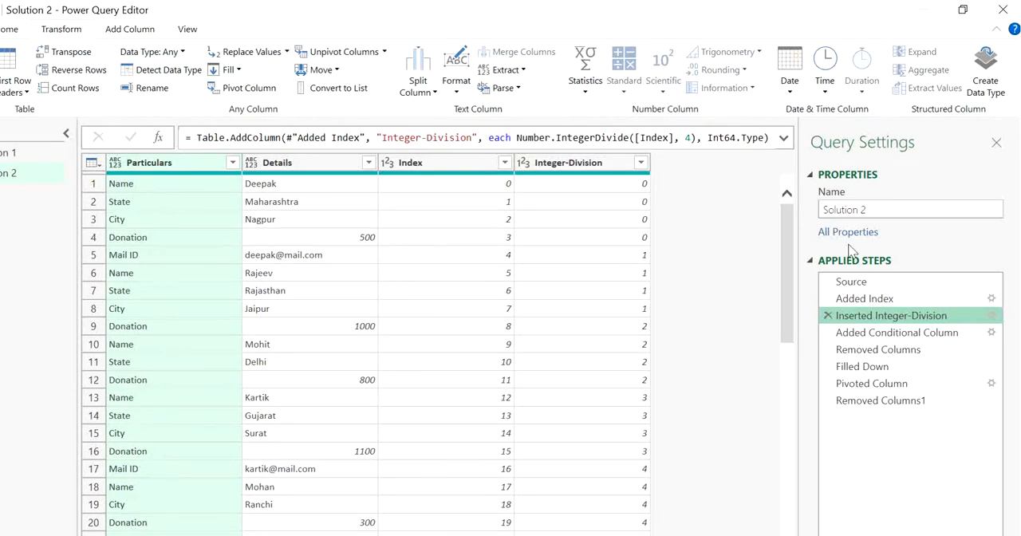
{"action": "left_click", "coordinate": [991, 315]}
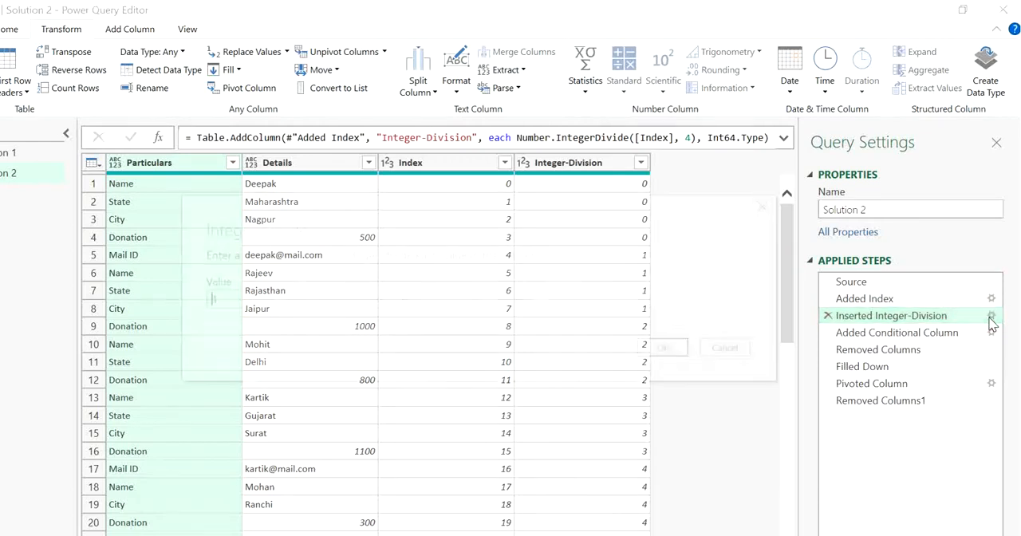
{"action": "left_click", "coordinate": [379, 298]}
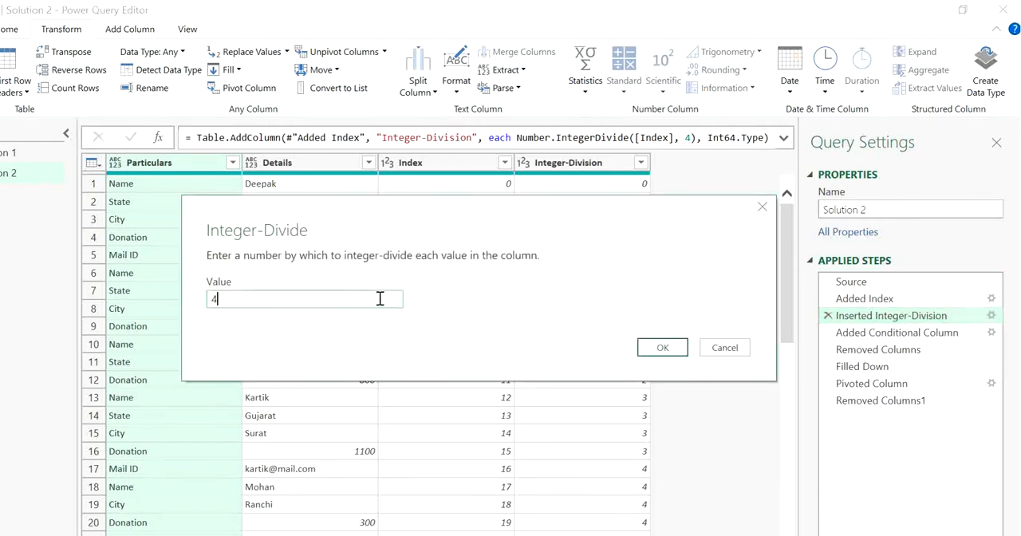
{"action": "type", "text": "5"}
{"action": "left_click", "coordinate": [661, 347]}
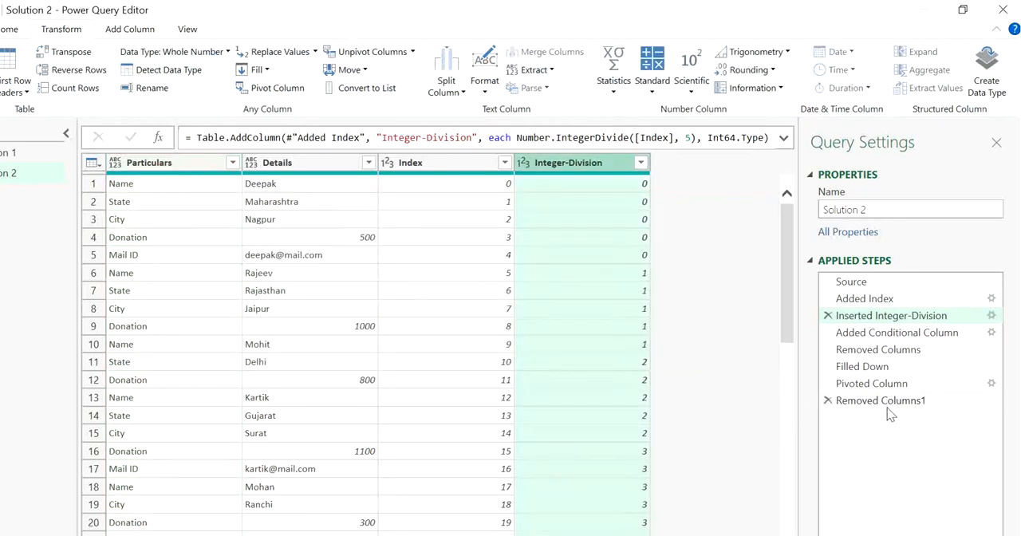
Inspect the error cells in the Removed Columns1 result, check the Filled Down step, and compare with the Solution 1 query's output.
{"action": "left_click", "coordinate": [829, 402]}
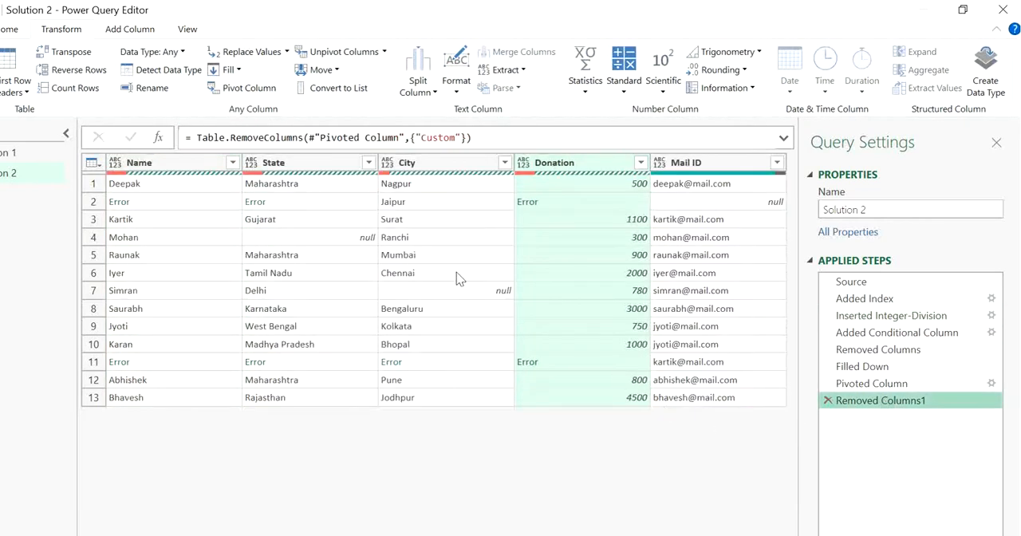
{"action": "left_click", "coordinate": [199, 206]}
{"action": "left_click", "coordinate": [339, 235]}
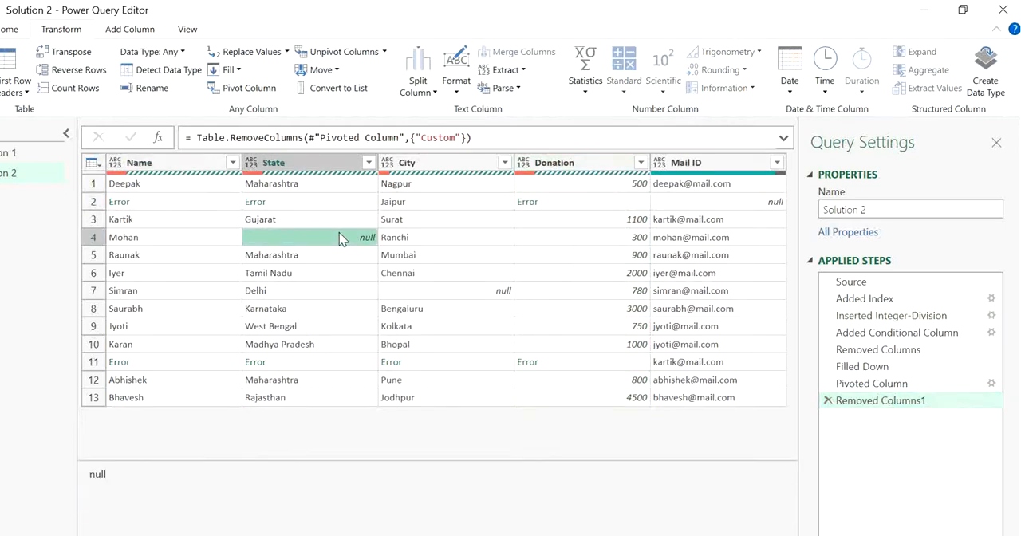
{"action": "left_click", "coordinate": [329, 207]}
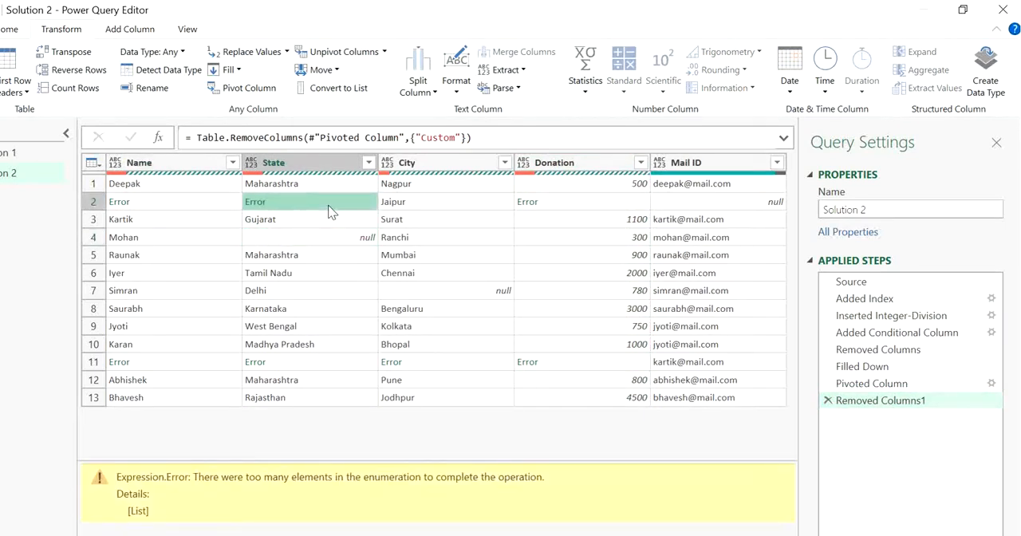
{"action": "left_click", "coordinate": [900, 374]}
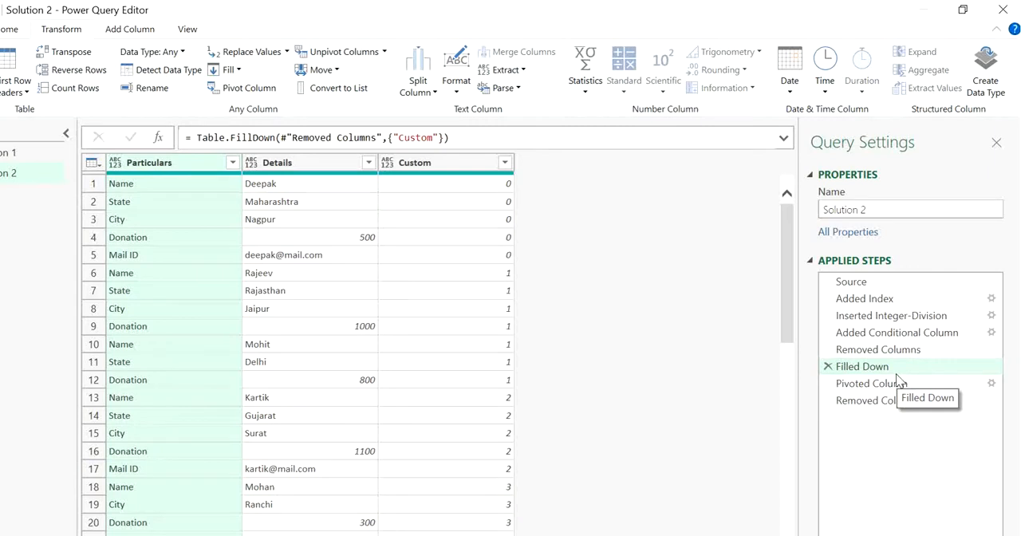
{"action": "left_click", "coordinate": [21, 154]}
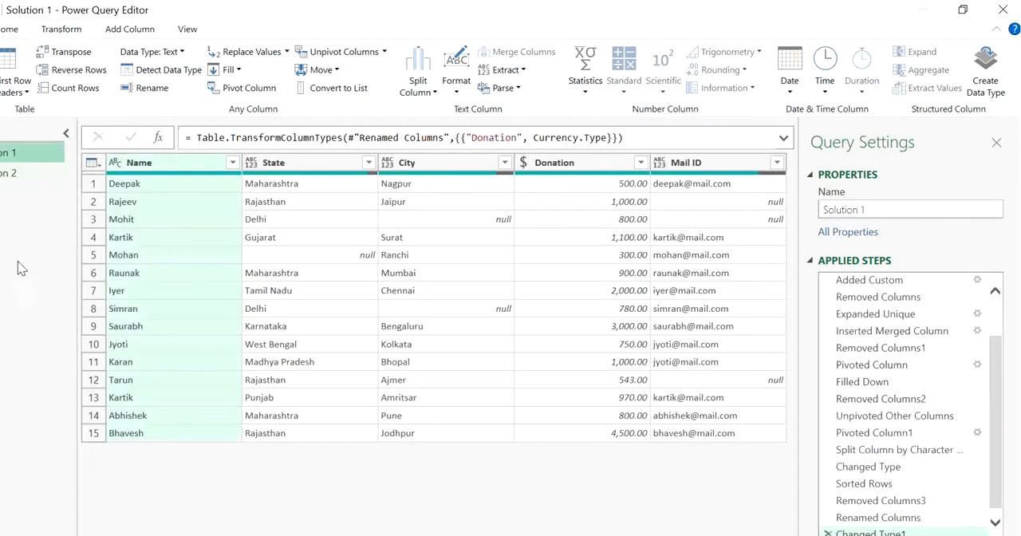
{"action": "left_click", "coordinate": [12, 175]}
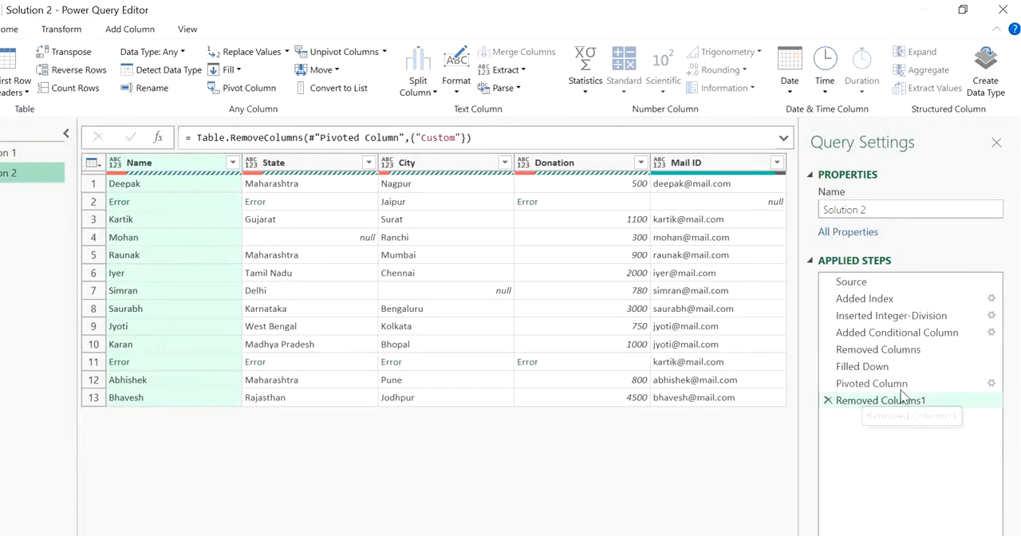
Review Solution 2's applied steps back to Inserted Integer-Division and examine the Integer-Division values in rows 6 to 10.
{"action": "left_click", "coordinate": [870, 384]}
{"action": "left_click", "coordinate": [892, 367]}
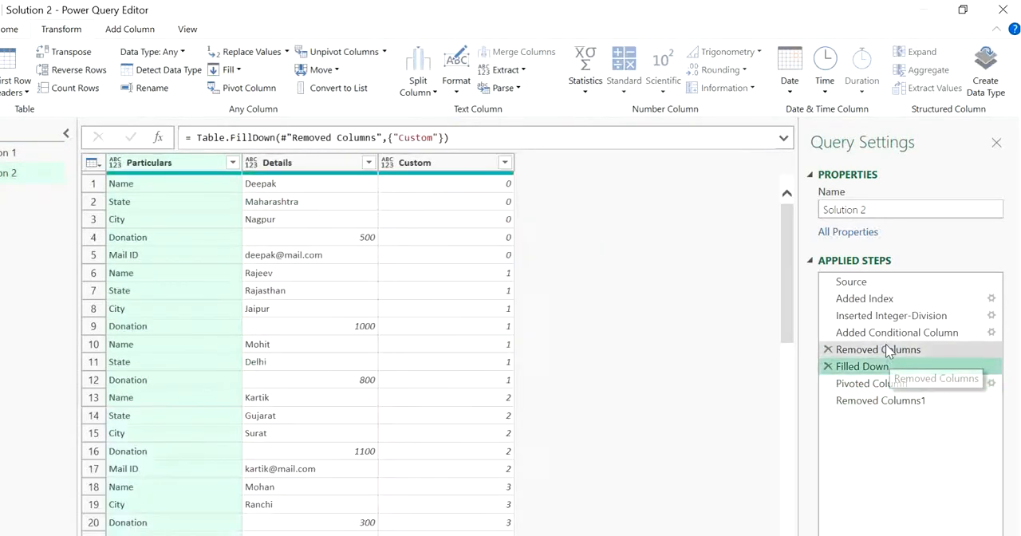
{"action": "left_click", "coordinate": [882, 349]}
{"action": "left_click", "coordinate": [911, 402]}
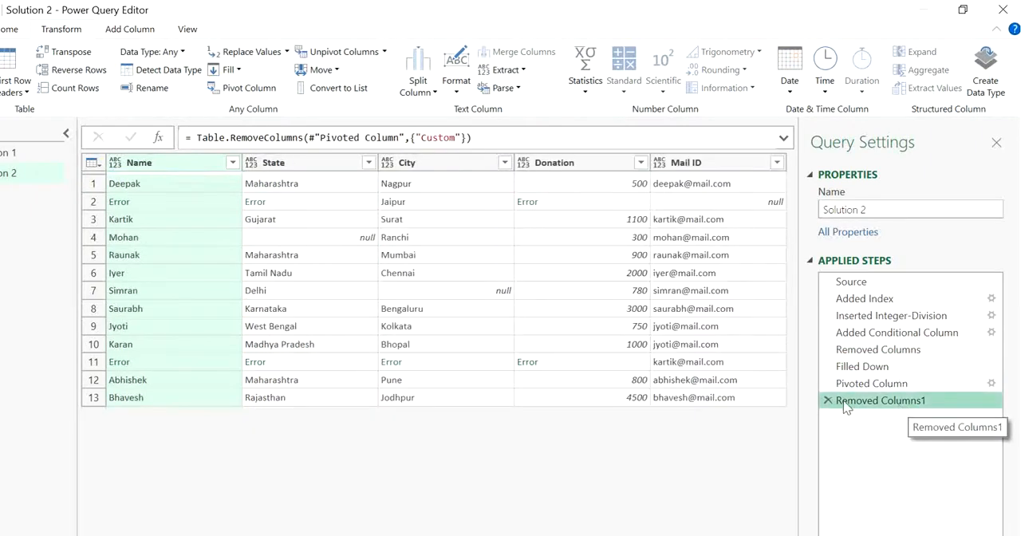
{"action": "left_click", "coordinate": [931, 317]}
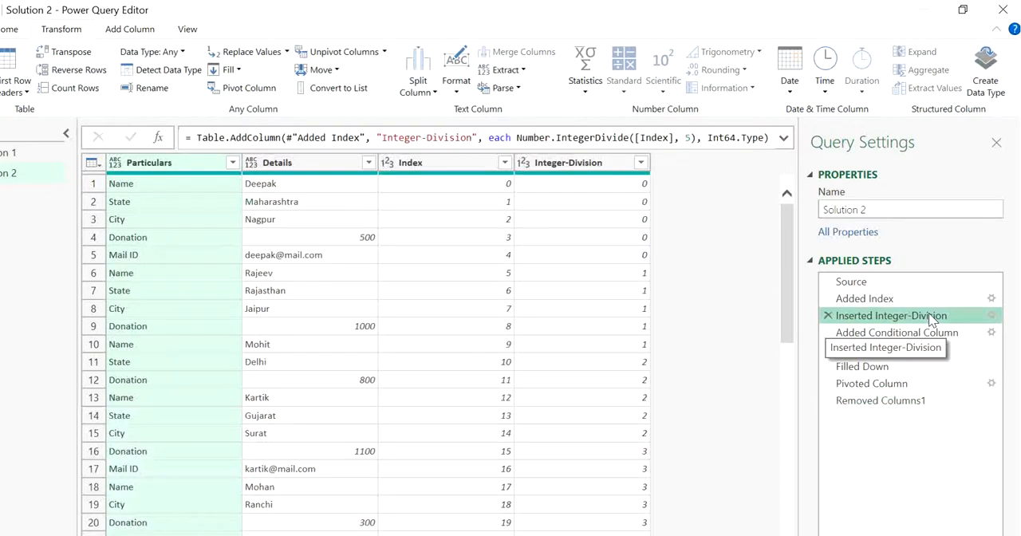
{"action": "left_click", "coordinate": [580, 276]}
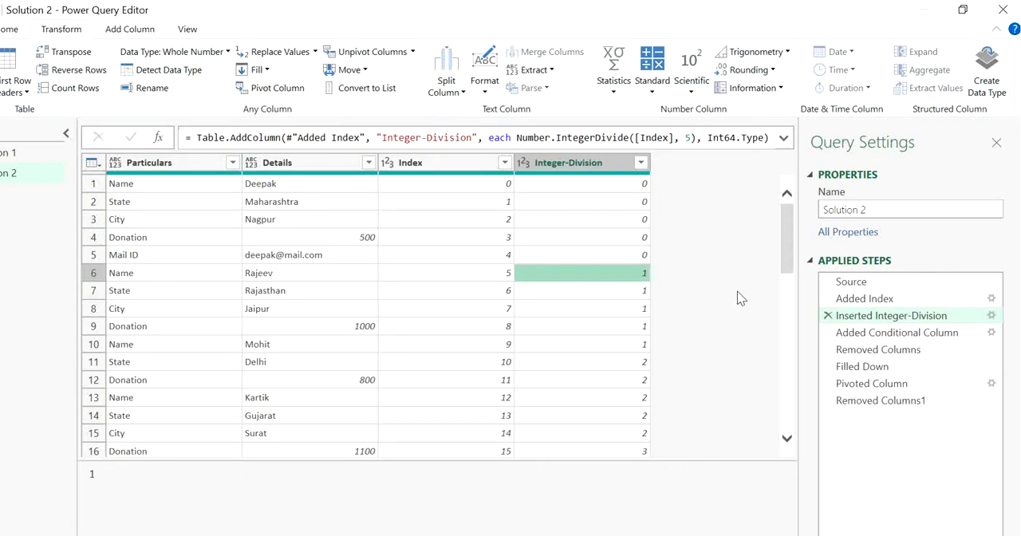
{"action": "left_click", "coordinate": [640, 346]}
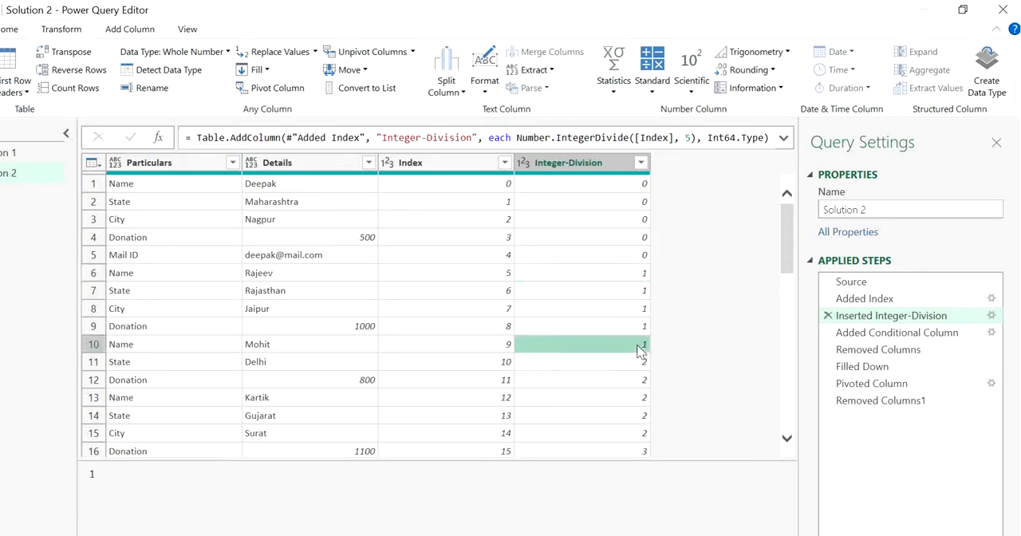
Check row 6 of the Integer-Division column and inspect the error in the Name column of the Removed Columns1 result.
{"action": "left_click", "coordinate": [591, 277]}
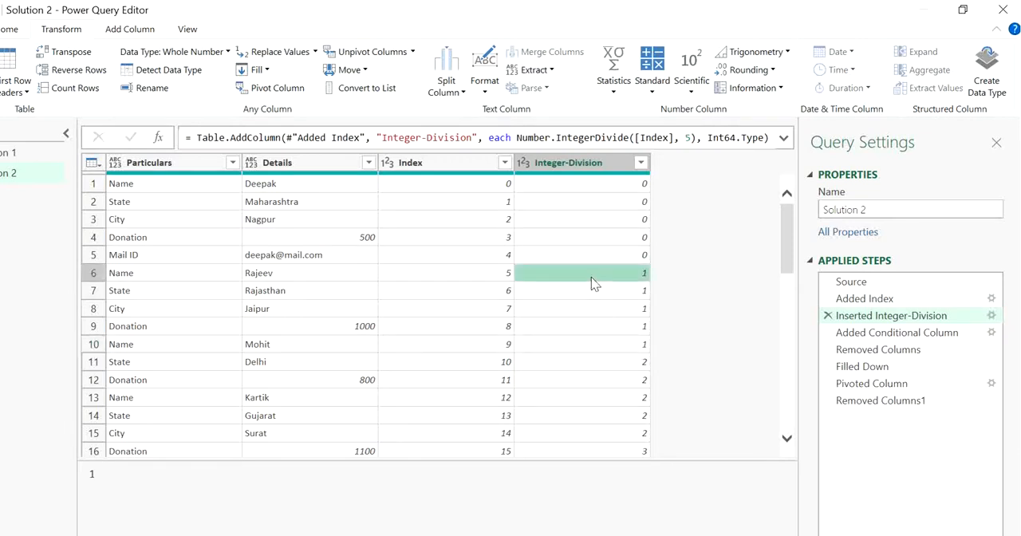
{"action": "left_click", "coordinate": [899, 403]}
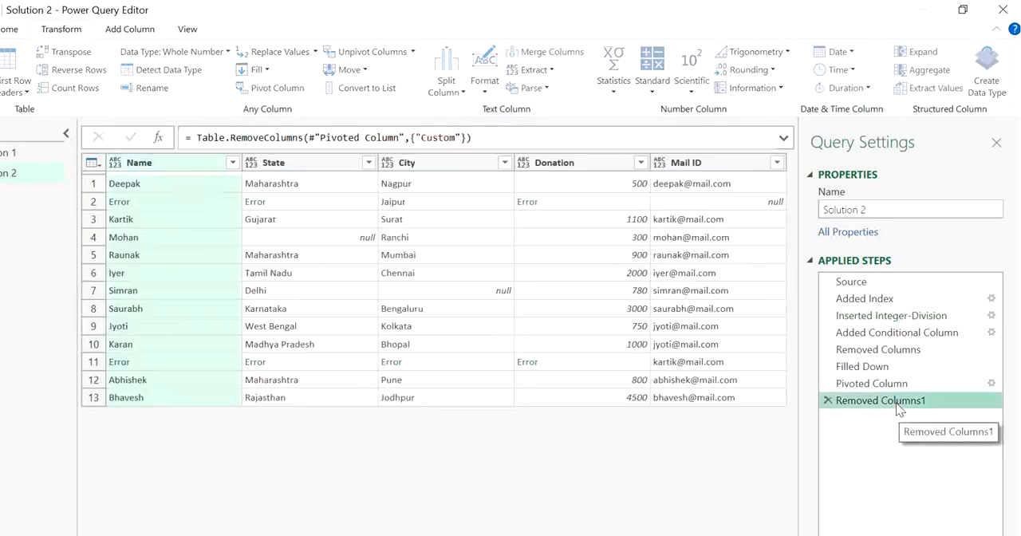
{"action": "left_click", "coordinate": [203, 210]}
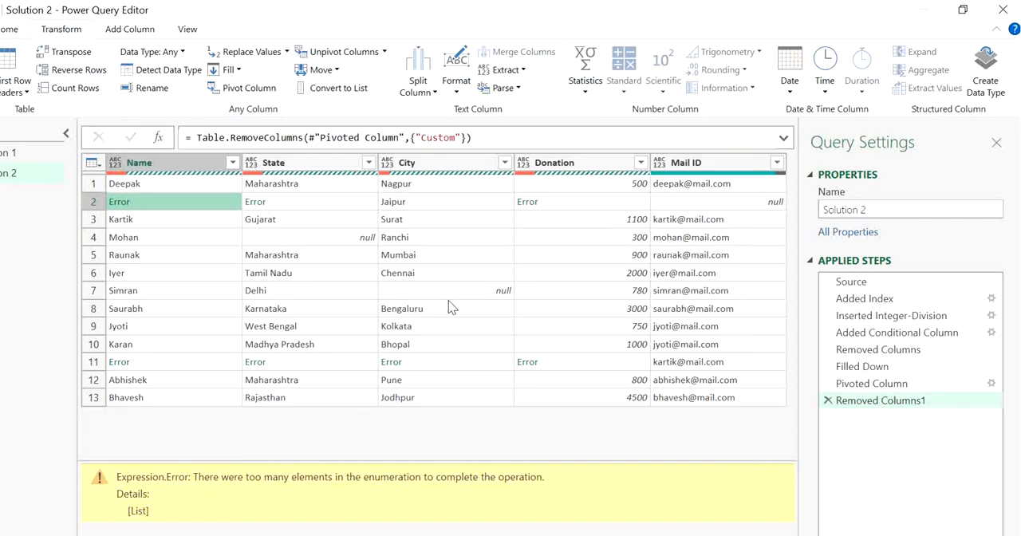
Edit the Inserted Integer-Division step to divide the index by 4 and review the Removed Columns1 result.
{"action": "left_click", "coordinate": [991, 316]}
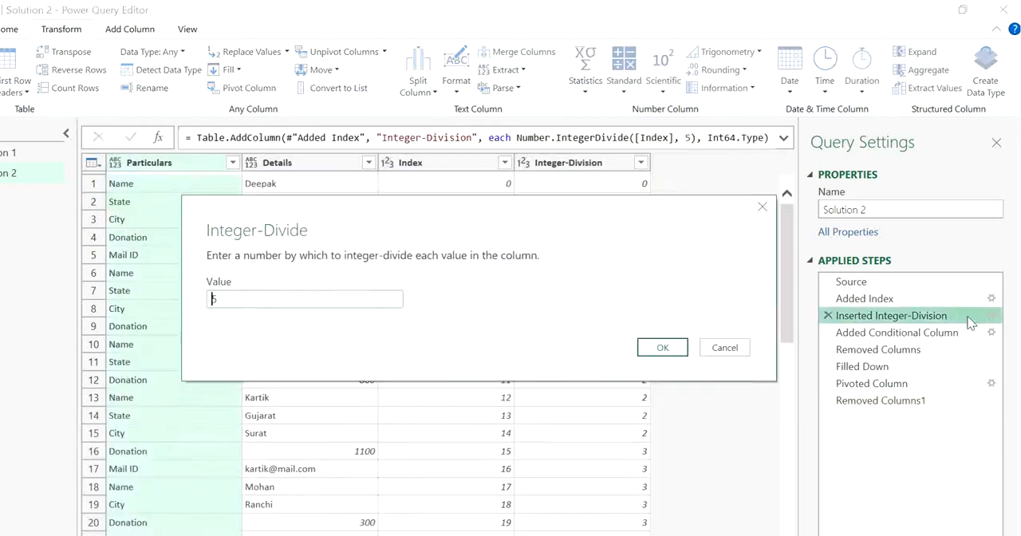
{"action": "left_click", "coordinate": [295, 300]}
{"action": "key", "text": "BackSpace"}
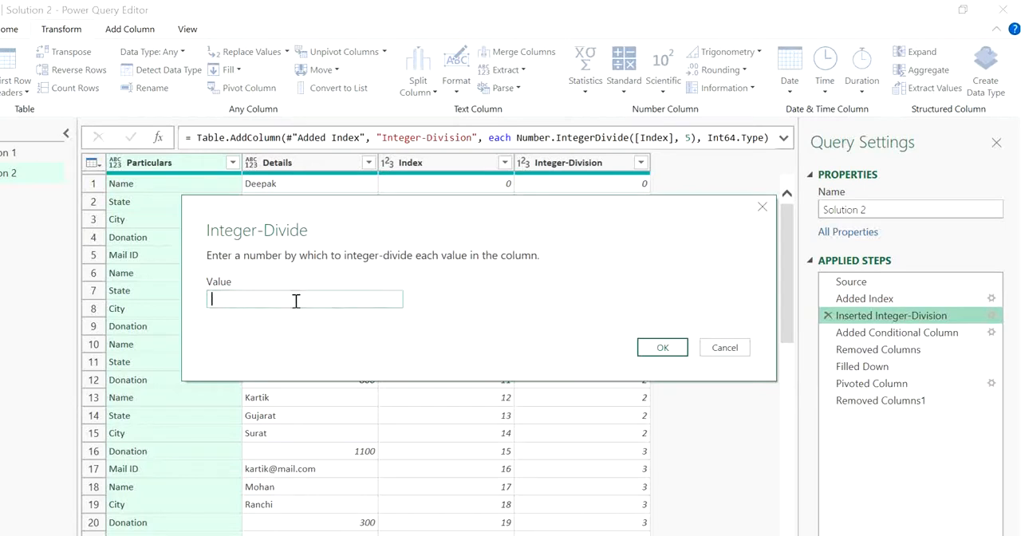
{"action": "type", "text": "4"}
{"action": "left_click", "coordinate": [661, 348]}
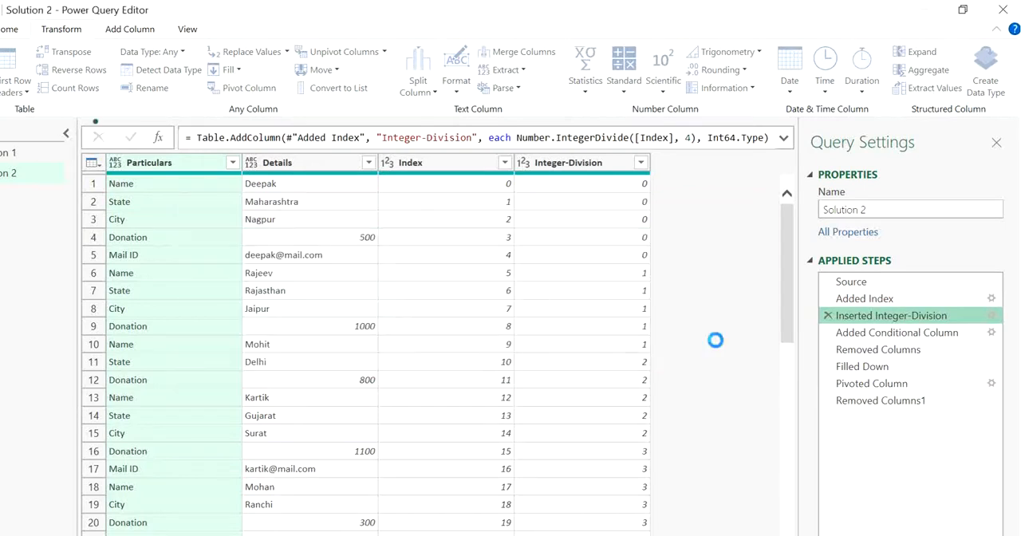
{"action": "left_click", "coordinate": [895, 401]}
{"action": "left_click", "coordinate": [193, 316]}
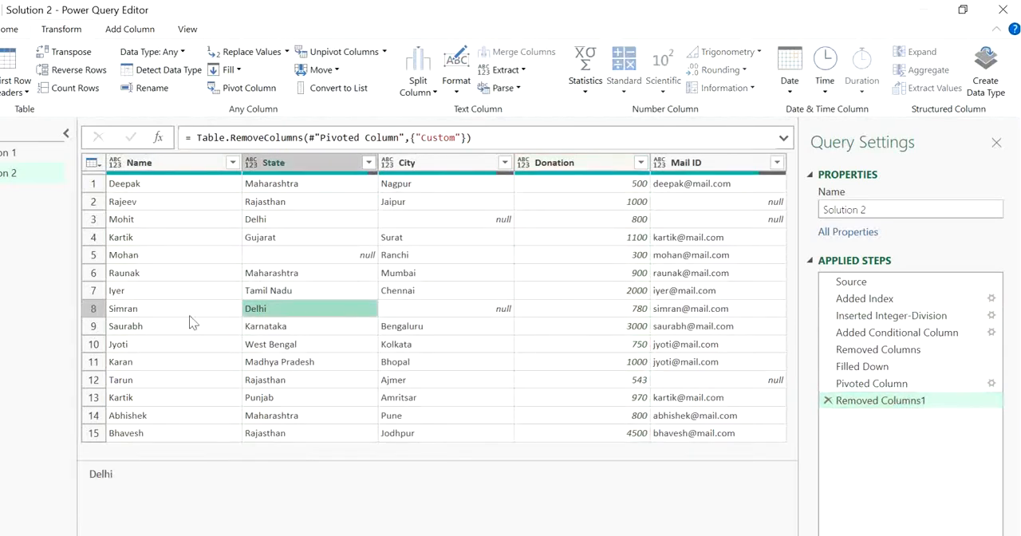
{"action": "left_click", "coordinate": [89, 255]}
{"action": "left_click", "coordinate": [276, 273]}
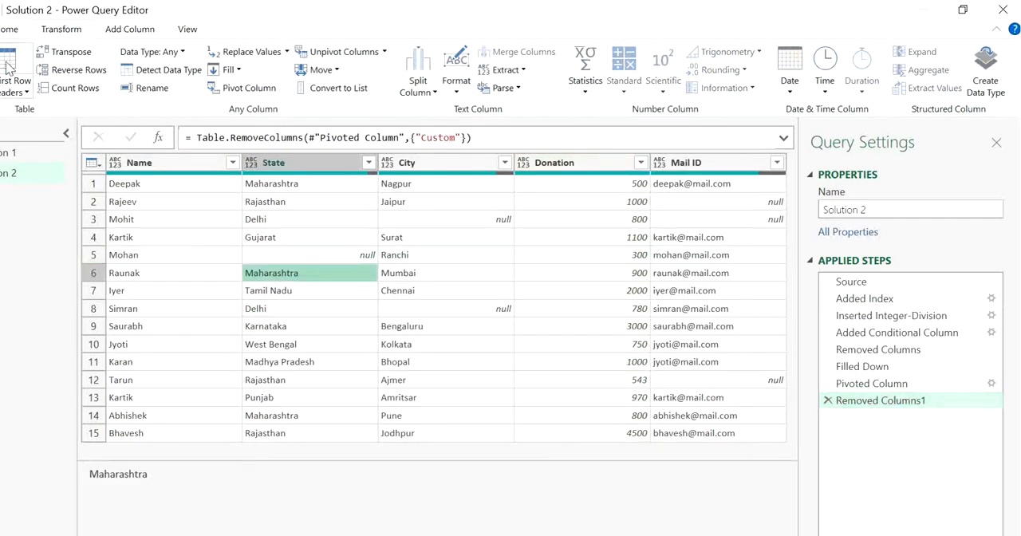
Close the query editor and load the Solution 2 query as a table on a new worksheet.
{"action": "left_click", "coordinate": [10, 29]}
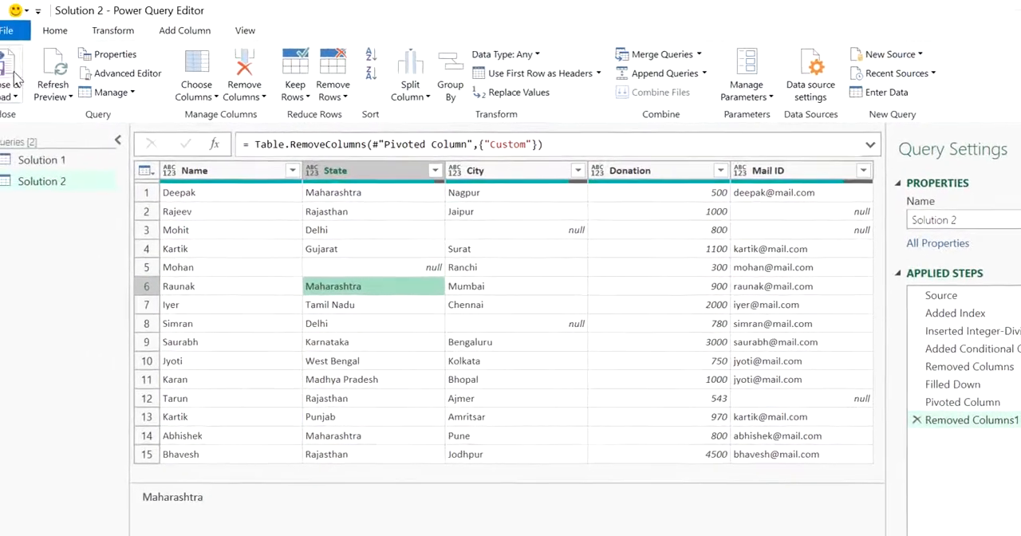
{"action": "left_click", "coordinate": [25, 99]}
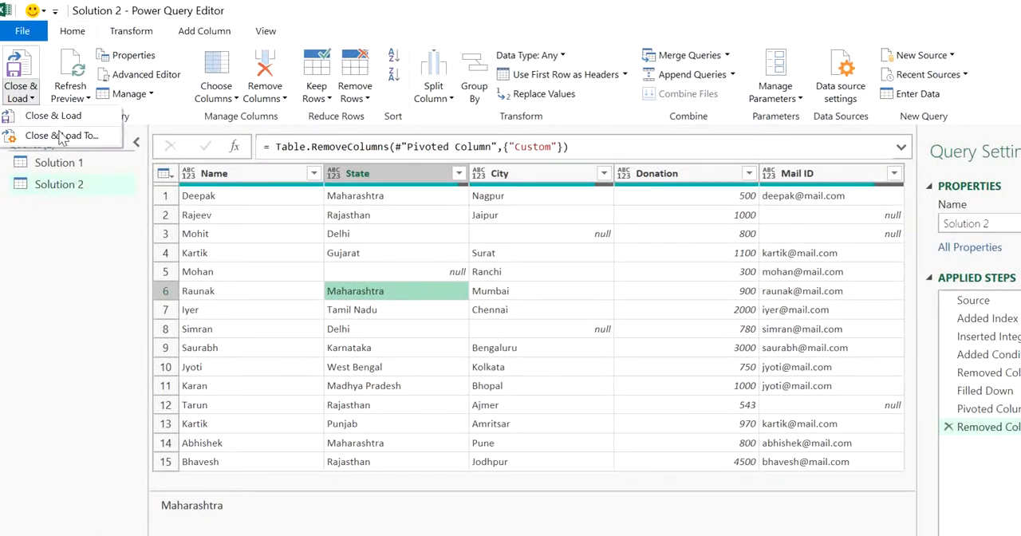
{"action": "left_click", "coordinate": [53, 116]}
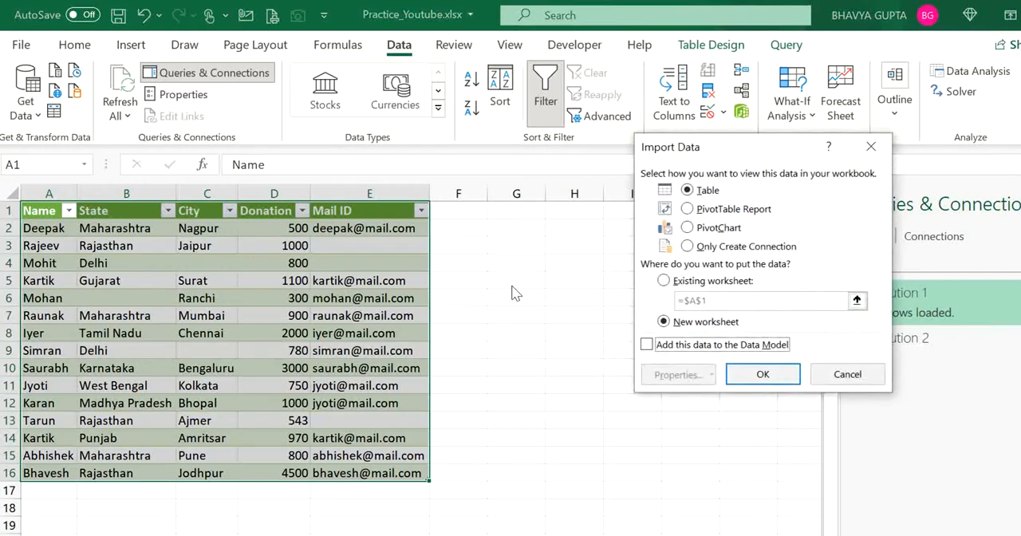
{"action": "left_click", "coordinate": [763, 377]}
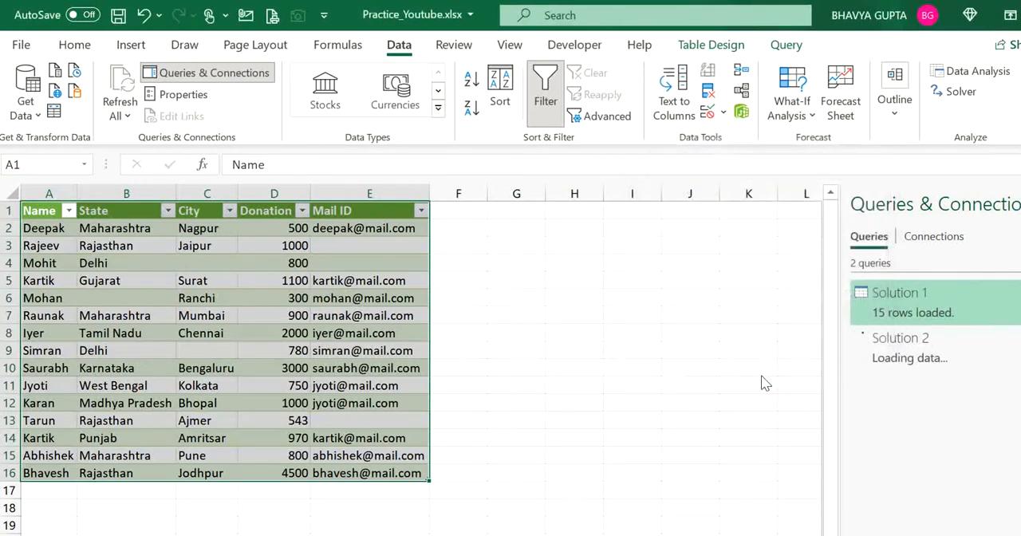
{"action": "left_click", "coordinate": [247, 457]}
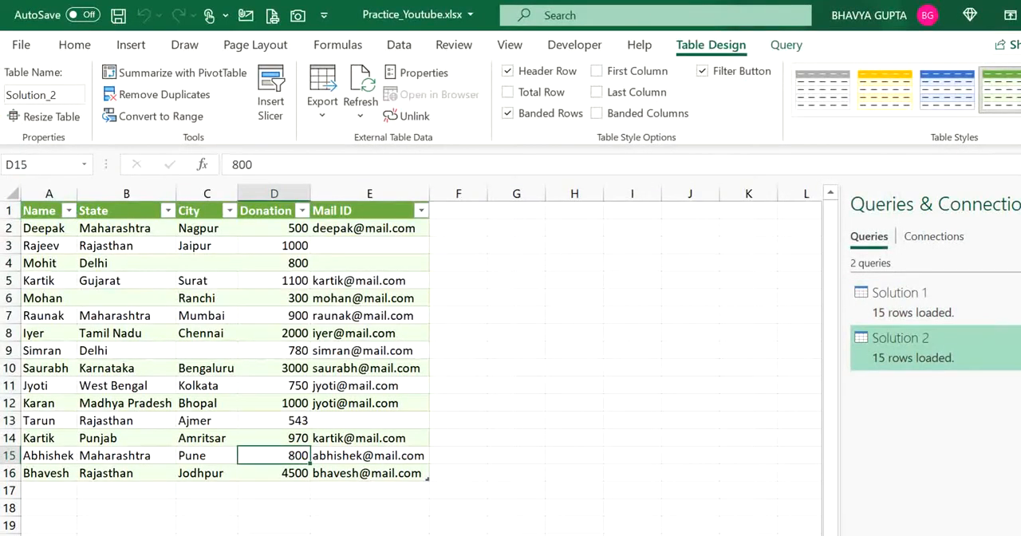
On the Messy Data sheet, copy the donor record in A62:B66 and paste it directly below the table, starting at A72.
{"action": "left_click", "coordinate": [49, 535]}
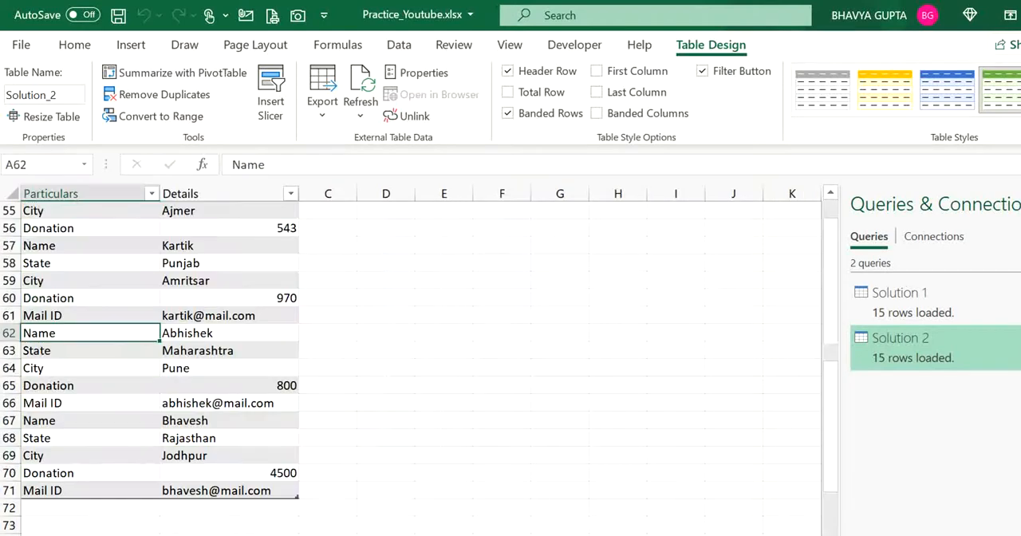
{"action": "left_click", "coordinate": [53, 508]}
{"action": "left_click", "coordinate": [84, 351]}
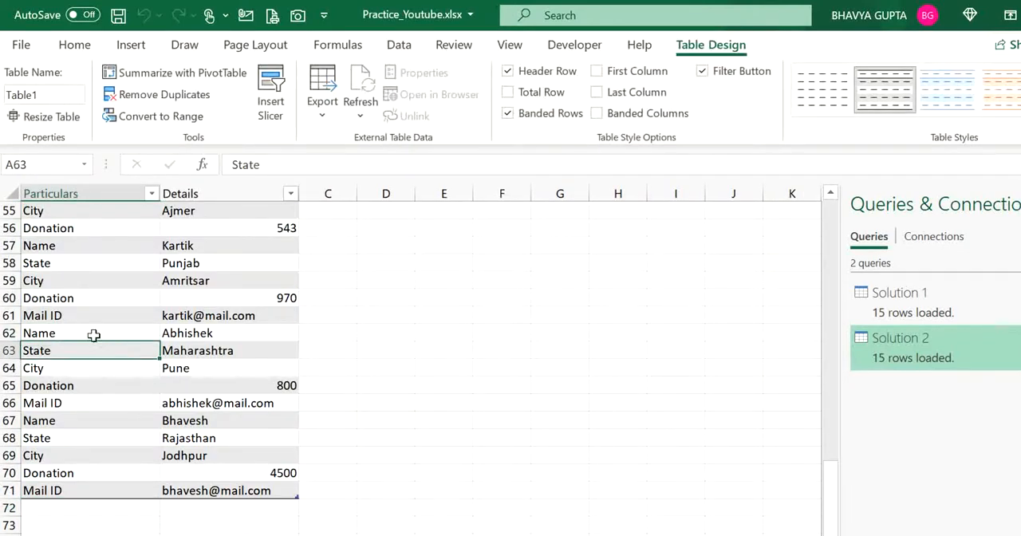
{"action": "double_click", "coordinate": [87, 333]}
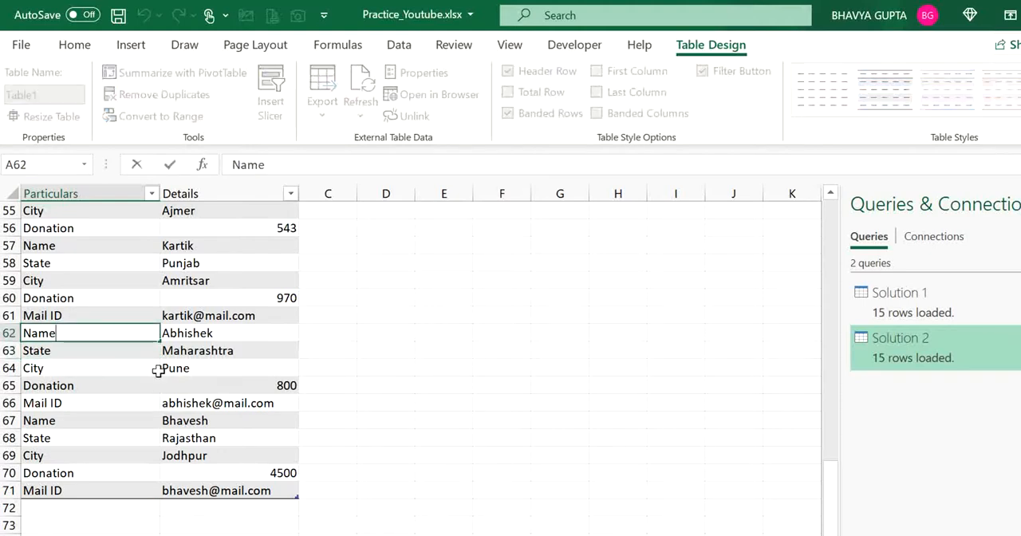
{"action": "left_click", "coordinate": [205, 353]}
{"action": "left_click_drag", "start_coordinate": [119, 332], "coordinate": [194, 404]}
{"action": "key", "text": "ctrl+c"}
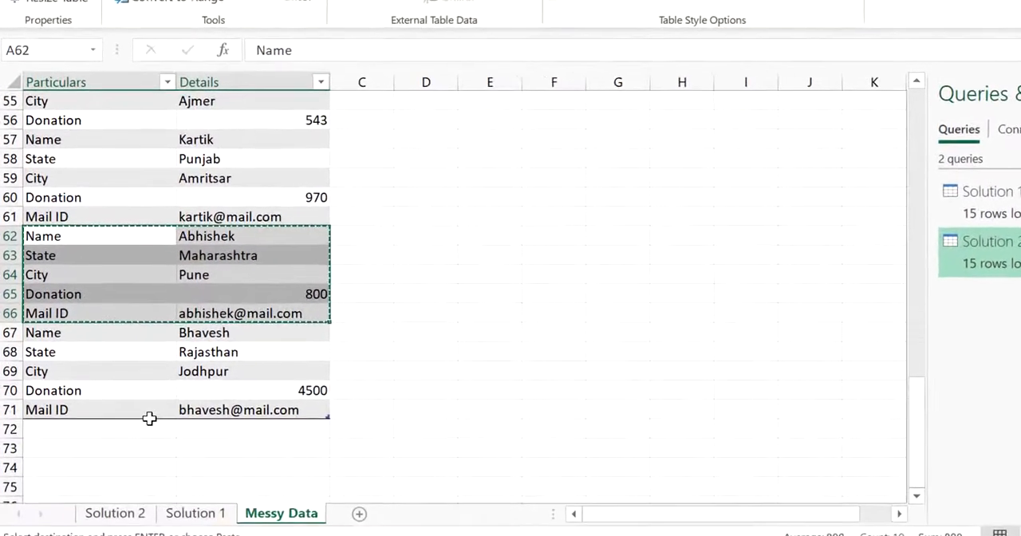
{"action": "left_click", "coordinate": [130, 506]}
{"action": "key", "text": "ctrl+v"}
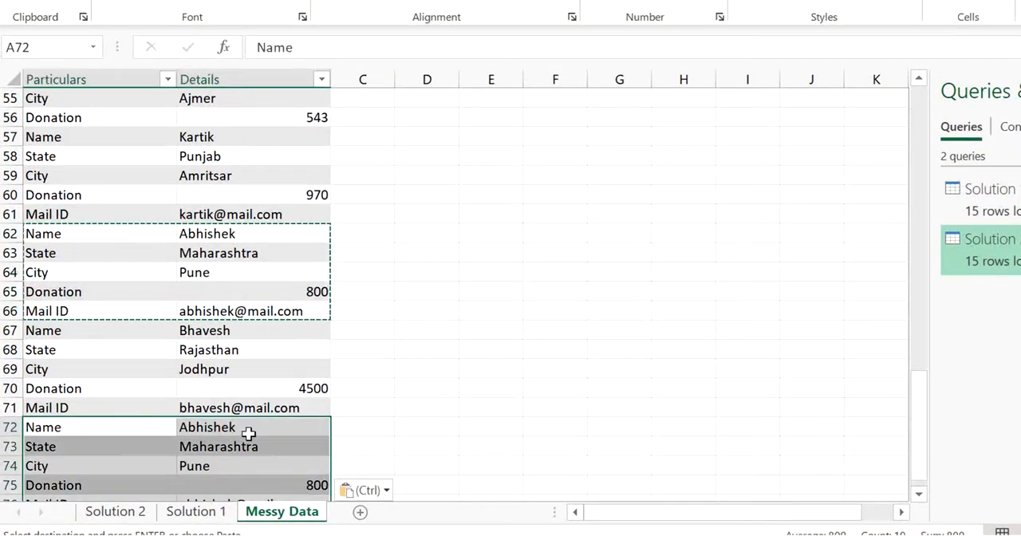
{"action": "key", "text": "Escape"}
{"action": "key", "text": "Down"}
{"action": "key", "text": "Down"}
{"action": "key", "text": "Down"}
{"action": "key", "text": "Down"}
{"action": "key", "text": "Down"}
{"action": "key", "text": "Down"}
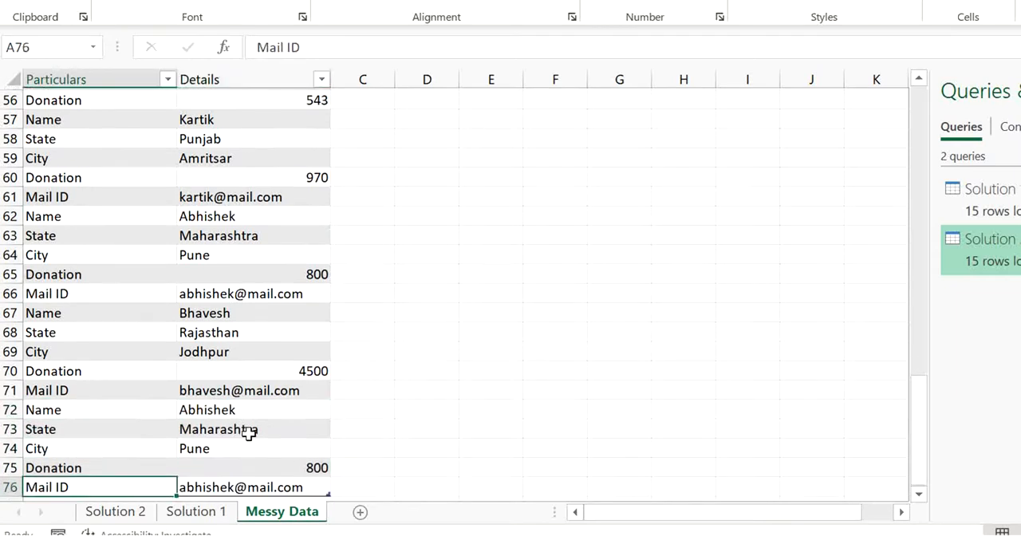
Replace the donor name in cell B72 of the pasted record with a new donor's name.
{"action": "key", "text": "Up"}
{"action": "key", "text": "Up"}
{"action": "key", "text": "Up"}
{"action": "key", "text": "Up"}
{"action": "key", "text": "Up"}
{"action": "key", "text": "Up"}
{"action": "key", "text": "Right"}
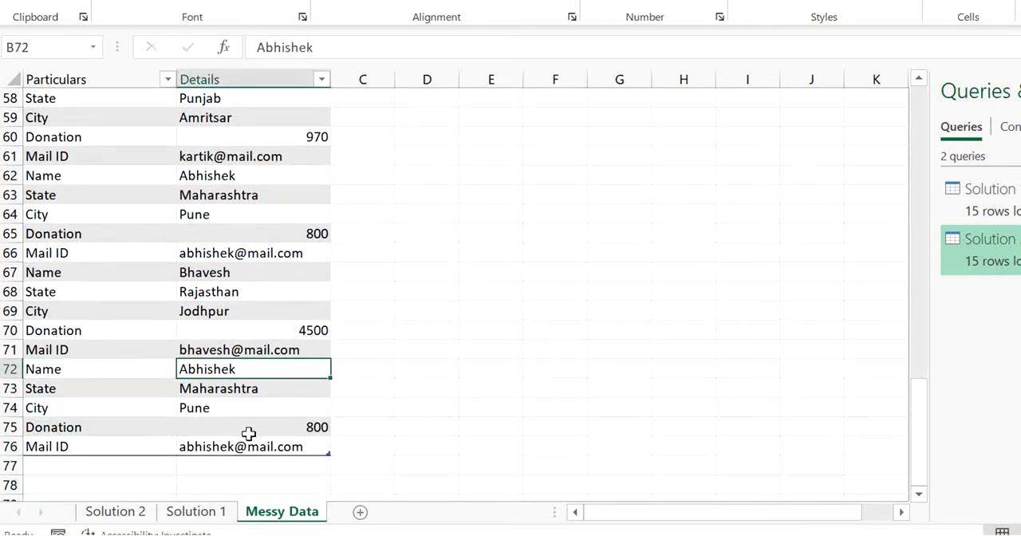
{"action": "type", "text": "S"}
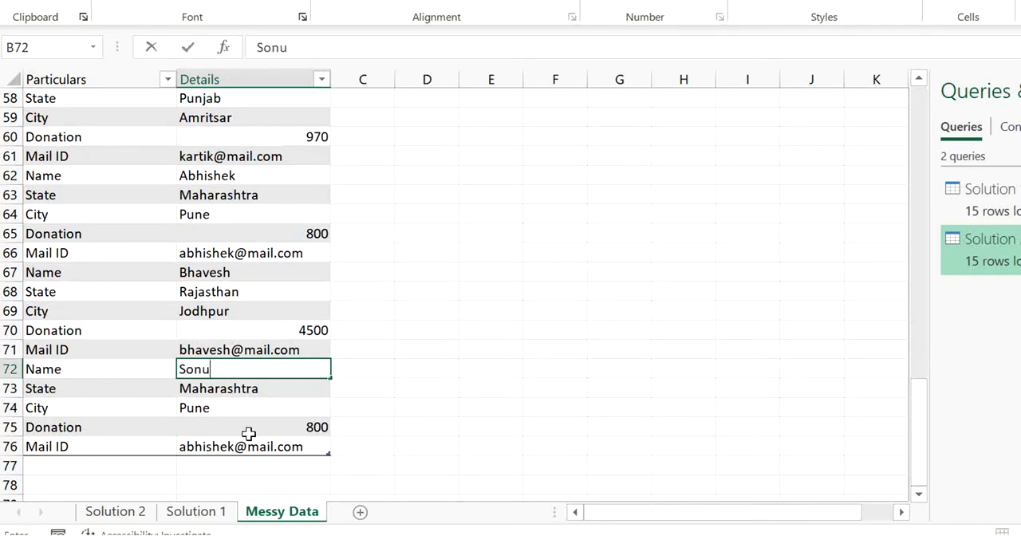
{"action": "type", "text": "onu"}
{"action": "key", "text": "Return"}
Replace the Mail ID in cell B76 of the pasted record with the new donor's e-mail address.
{"action": "key", "text": "Down"}
{"action": "key", "text": "Down"}
{"action": "key", "text": "Down"}
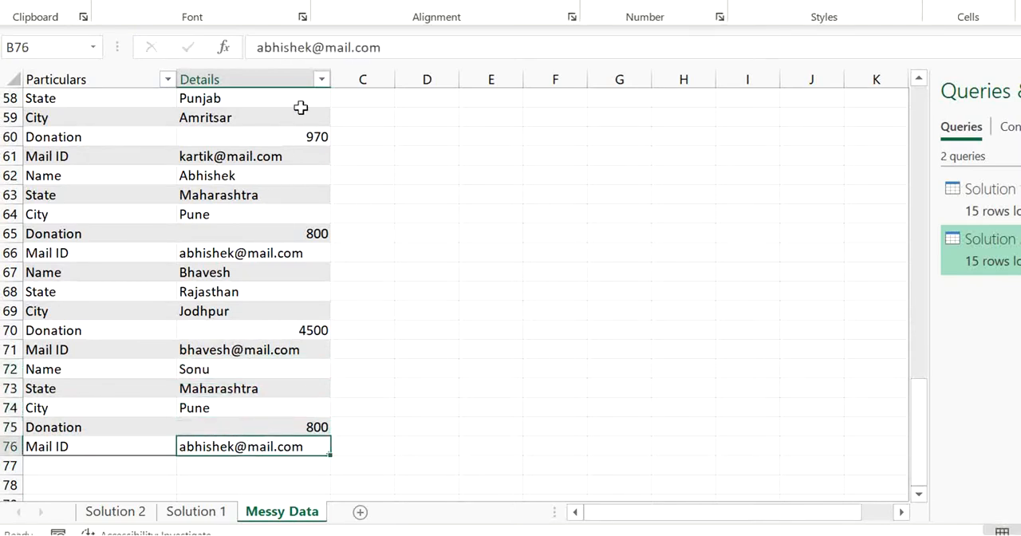
{"action": "left_click", "coordinate": [314, 47]}
{"action": "key", "text": "BackSpace"}
{"action": "key", "text": "BackSpace"}
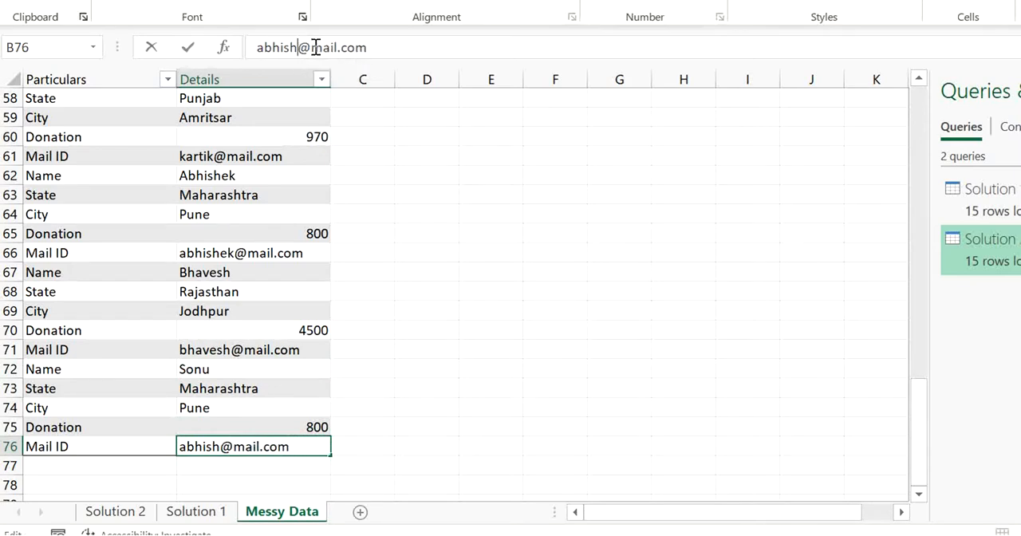
{"action": "key", "text": "BackSpace"}
{"action": "key", "text": "BackSpace"}
{"action": "key", "text": "BackSpace"}
{"action": "key", "text": "BackSpace"}
{"action": "key", "text": "BackSpace"}
{"action": "key", "text": "BackSpace"}
{"action": "type", "text": "sonu"}
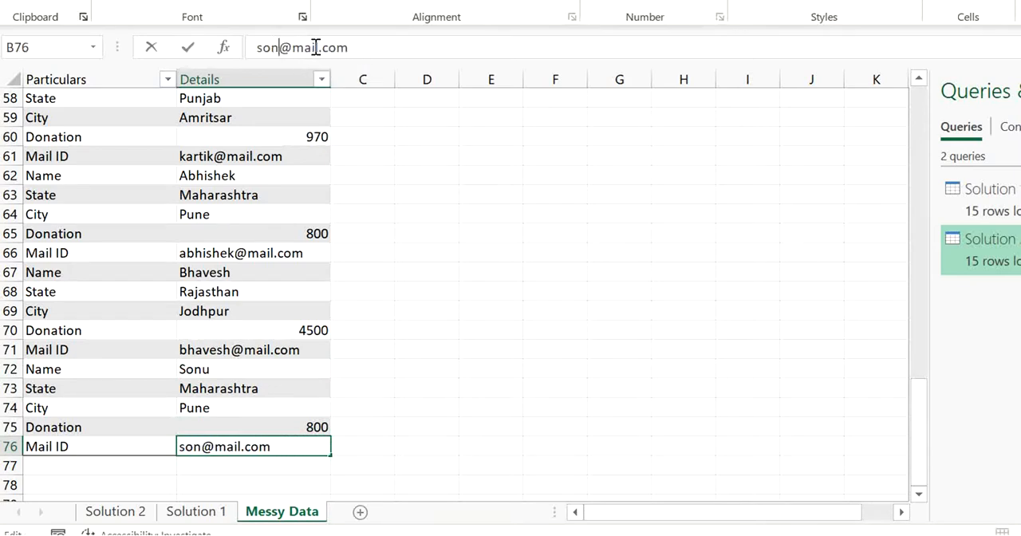
{"action": "key", "text": "Return"}
{"action": "key", "text": "Up"}
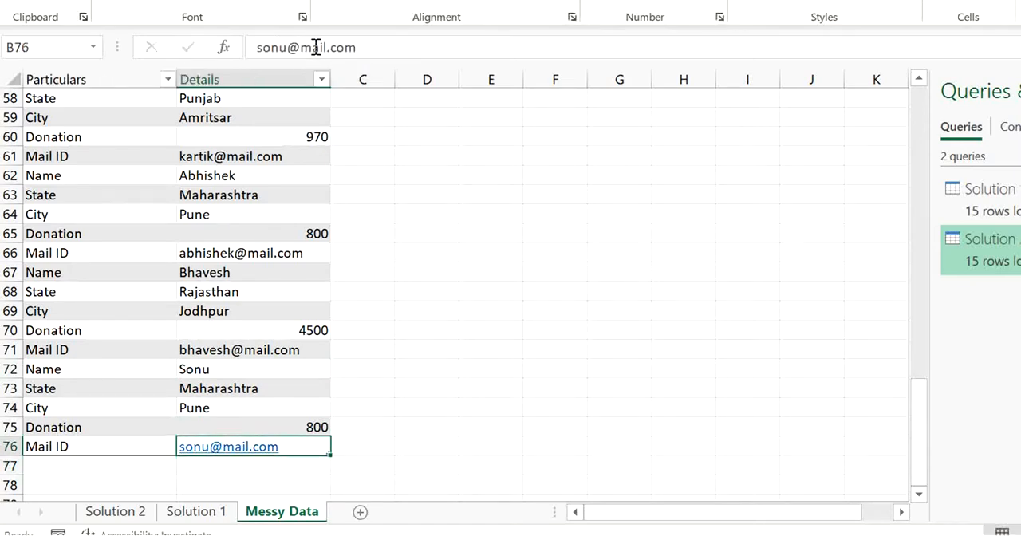
Copy the cell formatting of B75 onto the Mail ID in B76 with Format Painter.
{"action": "key", "text": "Up"}
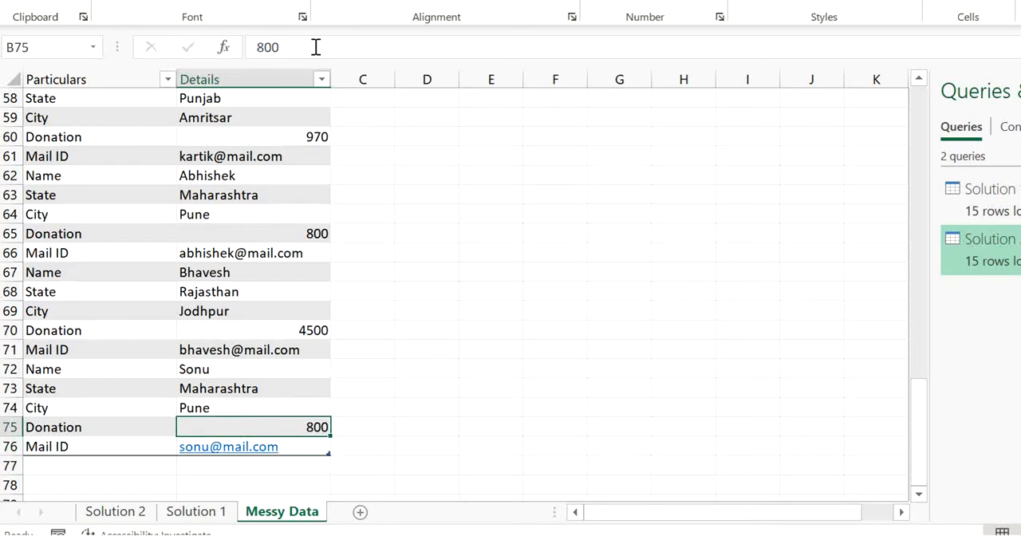
{"action": "left_click", "coordinate": [57, 3]}
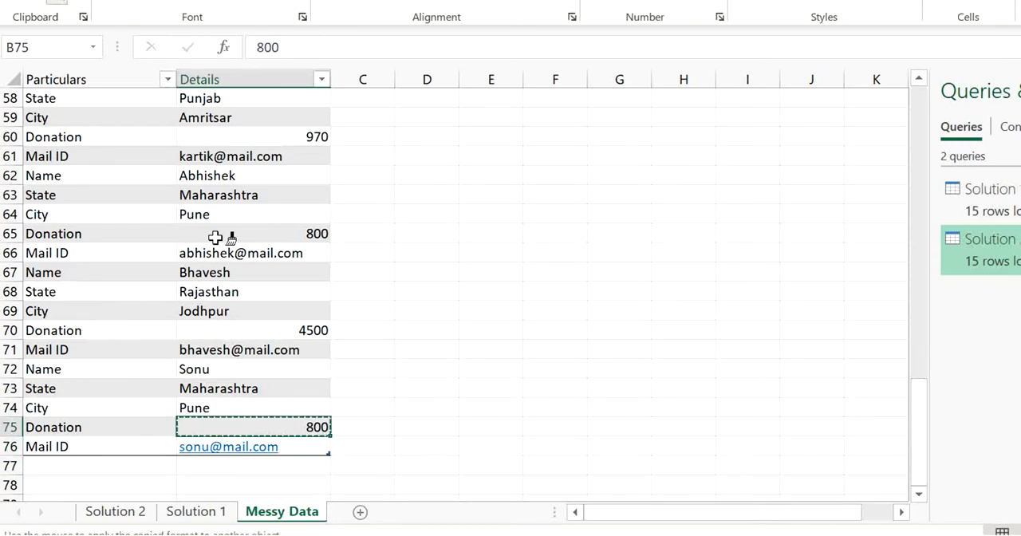
{"action": "left_click", "coordinate": [293, 452]}
Add a Salary entry with the value 5000000 in row 77, directly below the new donor's Mail ID.
{"action": "left_click", "coordinate": [149, 458]}
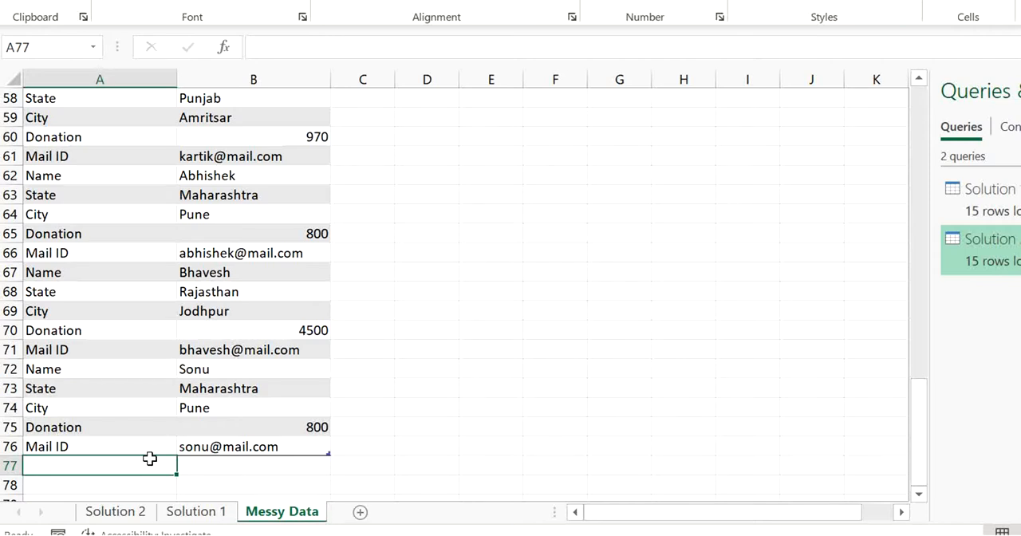
{"action": "type", "text": "Salary"}
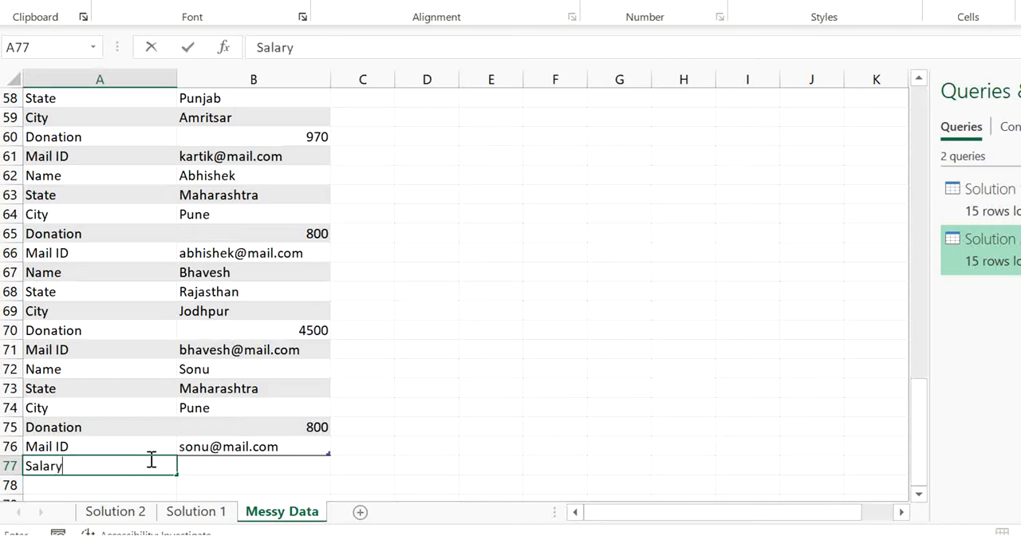
{"action": "key", "text": "Tab"}
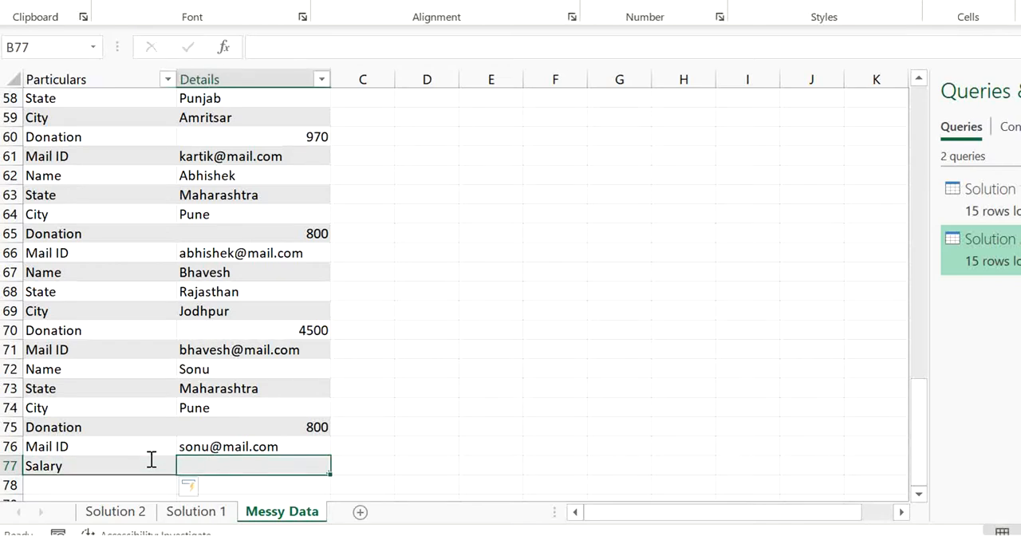
{"action": "type", "text": "5000000"}
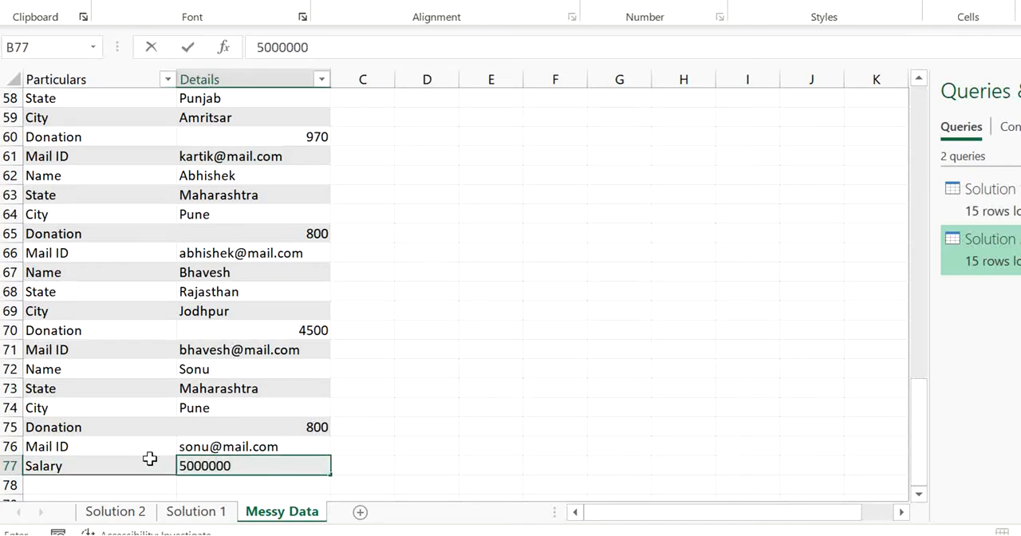
{"action": "key", "text": "Return"}
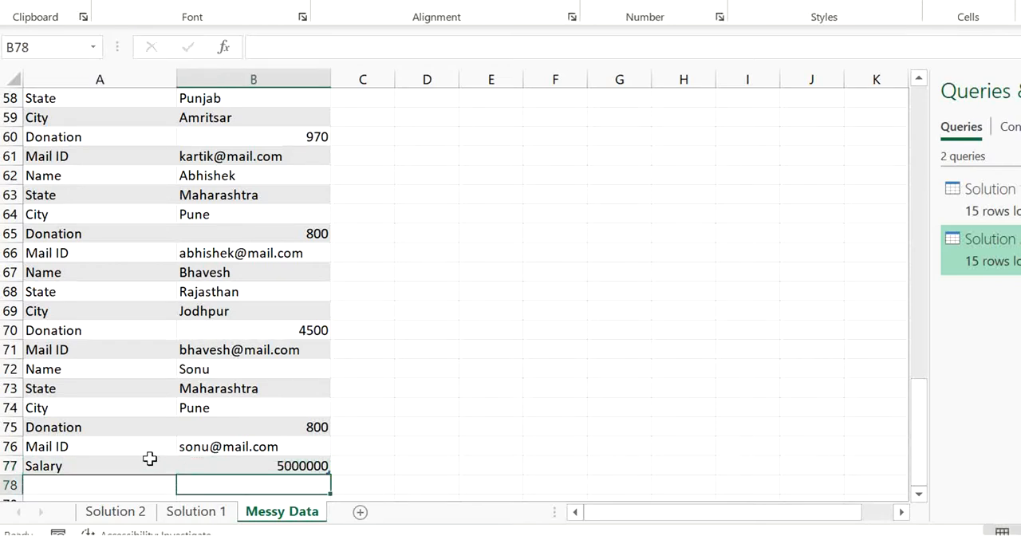
Refresh the query output table on the Solution 1 sheet.
{"action": "left_click", "coordinate": [182, 519]}
{"action": "left_click", "coordinate": [260, 268]}
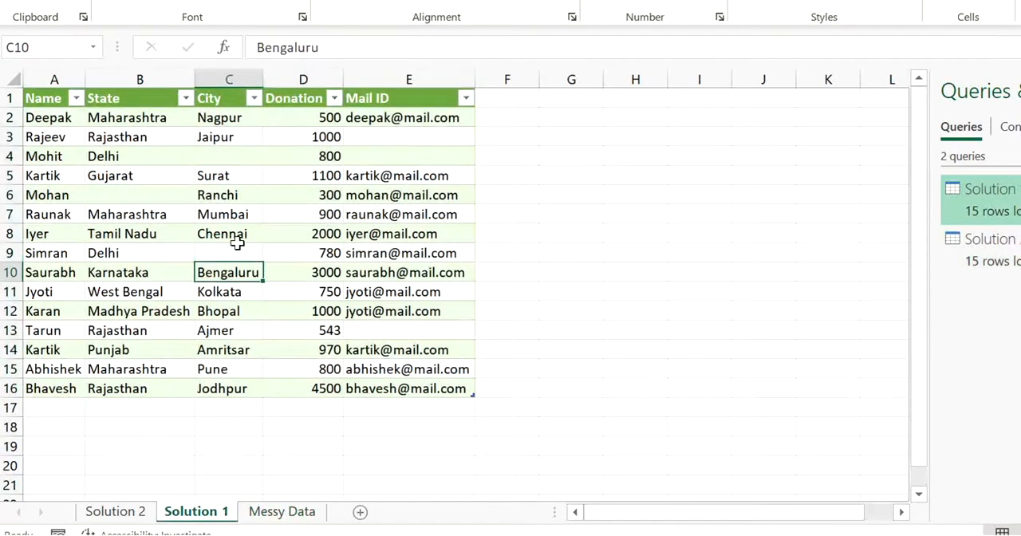
{"action": "left_click", "coordinate": [236, 237]}
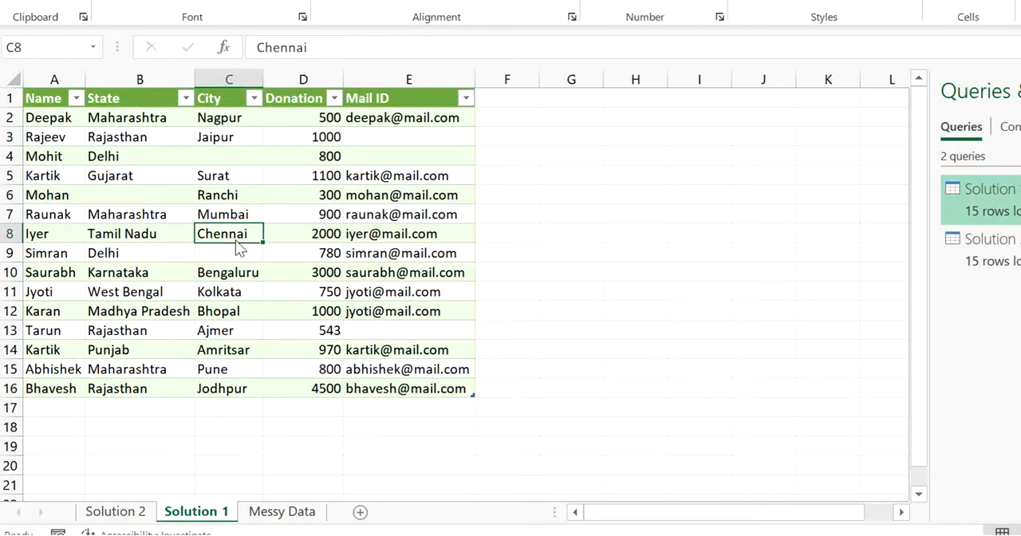
{"action": "right_click", "coordinate": [236, 239]}
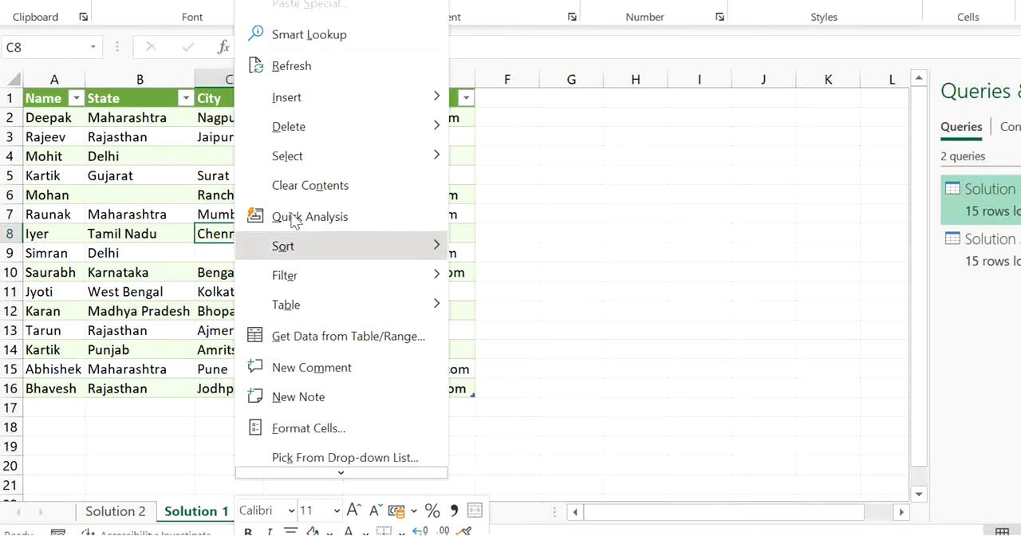
{"action": "left_click", "coordinate": [298, 73]}
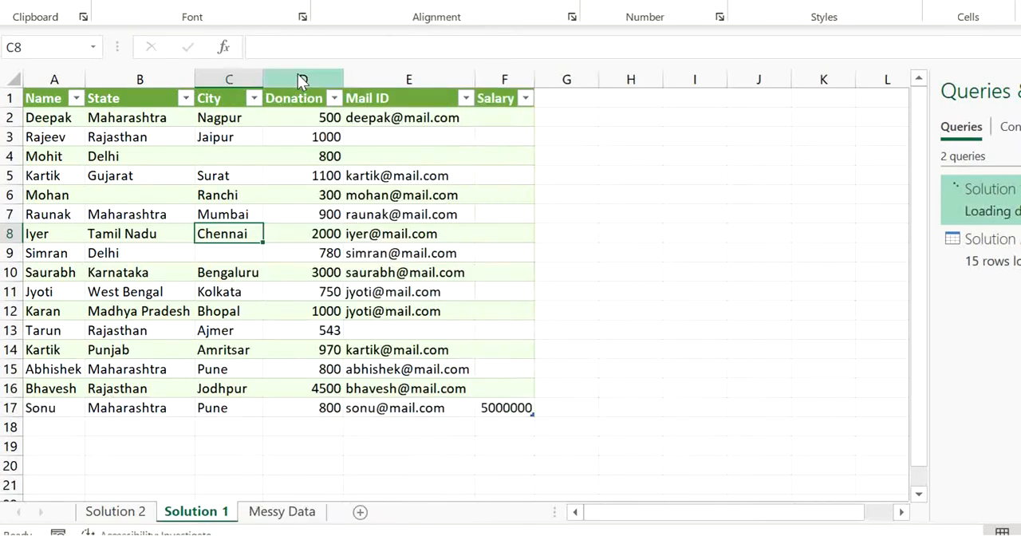
Check the new donor's row on the Solution 1 sheet across all fields, including Salary.
{"action": "left_click", "coordinate": [70, 412]}
{"action": "key", "text": "Up"}
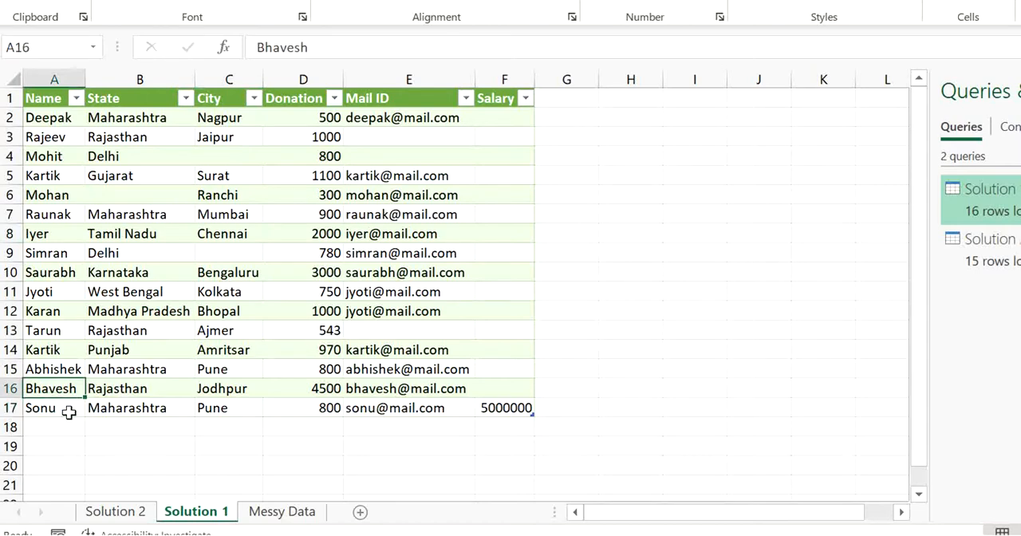
{"action": "key", "text": "Down"}
{"action": "key", "text": "Right"}
{"action": "key", "text": "Right"}
{"action": "key", "text": "Right"}
{"action": "key", "text": "Right"}
{"action": "key", "text": "Right"}
{"action": "key", "text": "Left"}
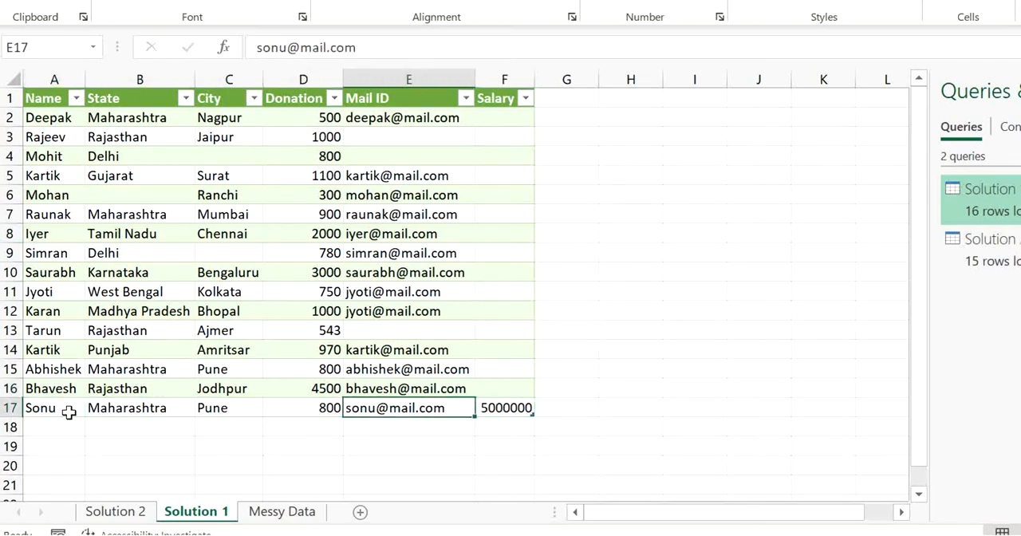
{"action": "key", "text": "Right"}
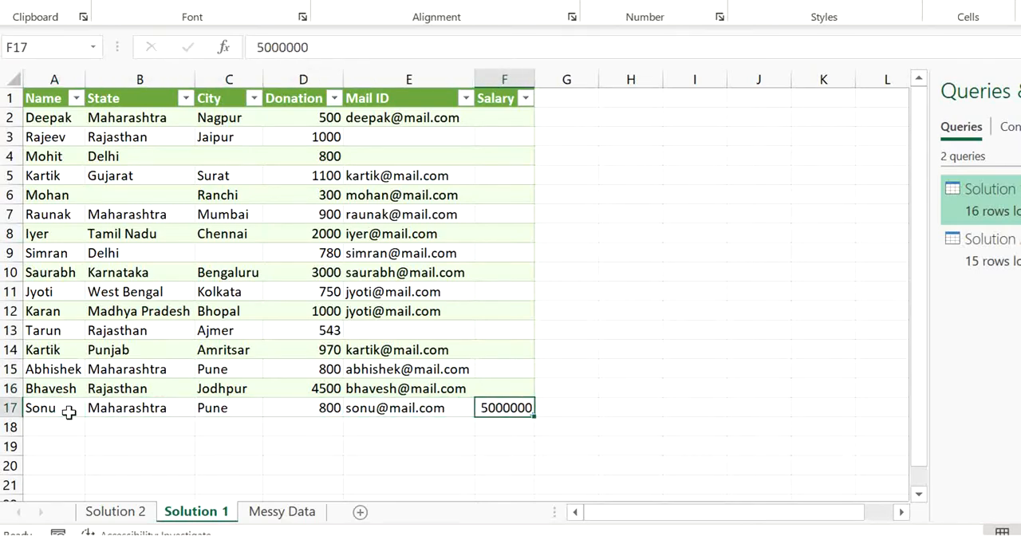
Refresh the query output table on the Solution 2 sheet.
{"action": "left_click", "coordinate": [104, 514]}
{"action": "left_click", "coordinate": [106, 294]}
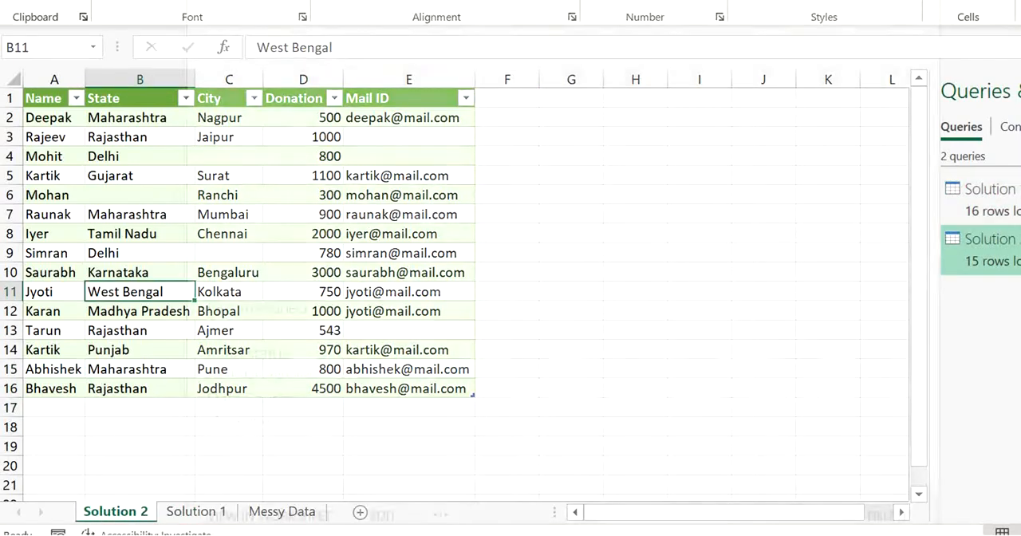
{"action": "key", "text": "ctrl+a"}
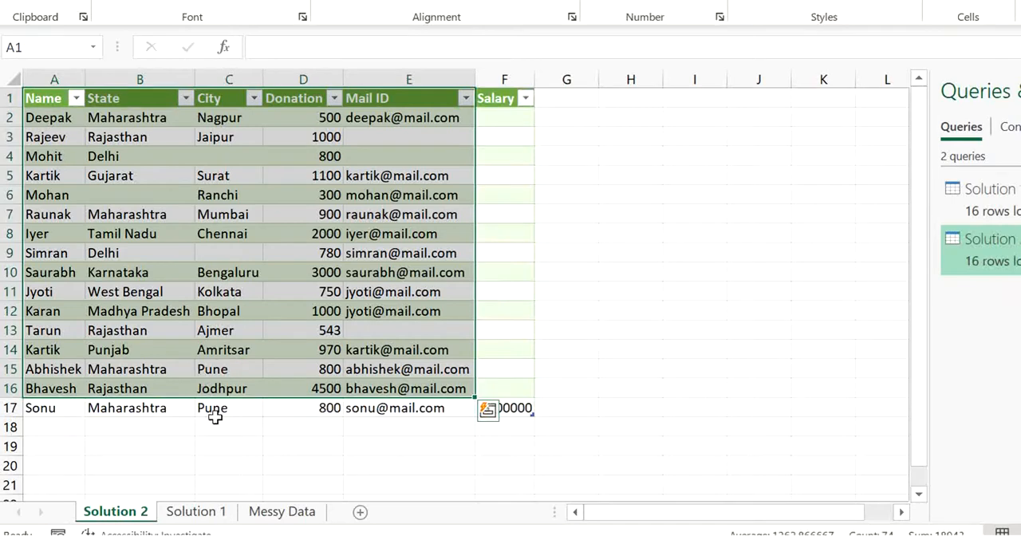
Review the new donor's record in row 17 of the Solution 2 sheet, from Name through Salary.
{"action": "left_click", "coordinate": [232, 411]}
{"action": "key", "text": "Left"}
{"action": "key", "text": "Left"}
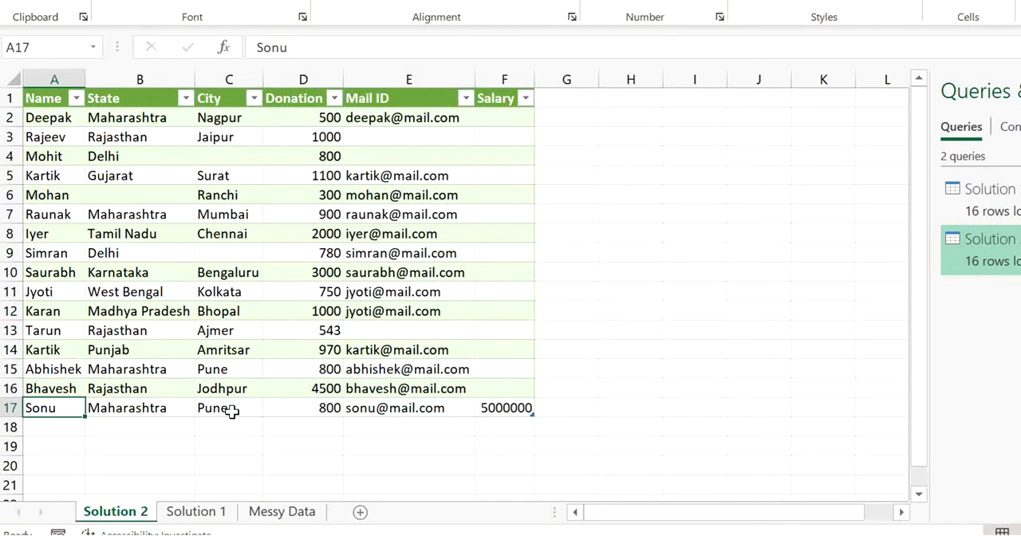
{"action": "key", "text": "Right"}
{"action": "key", "text": "Right"}
{"action": "key", "text": "Right"}
{"action": "key", "text": "Right"}
{"action": "key", "text": "Right"}
{"action": "key", "text": "Up"}
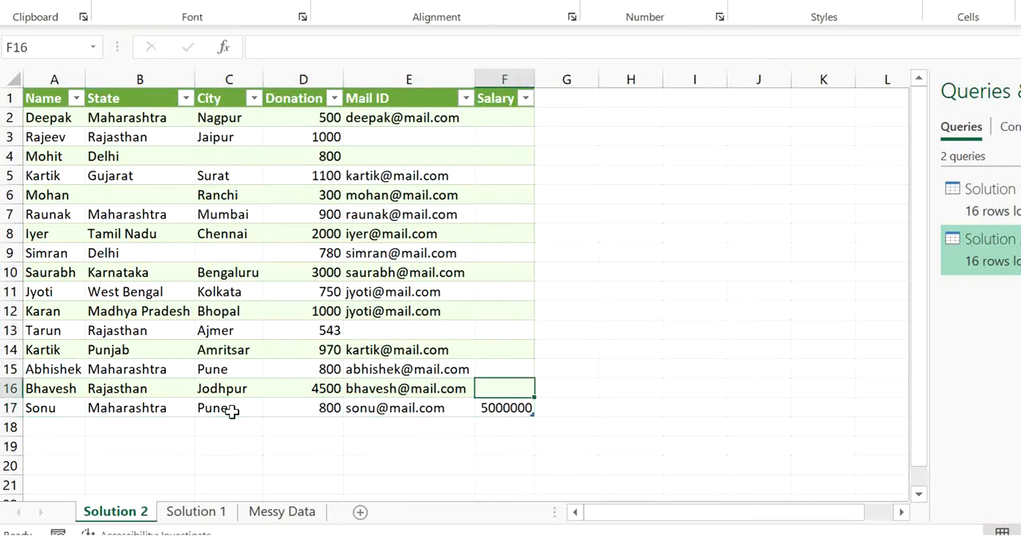
{"action": "key", "text": "Down"}
{"action": "key", "text": "Left"}
{"action": "key", "text": "Left"}
{"action": "key", "text": "Left"}
{"action": "key", "text": "Left"}
{"action": "key", "text": "Left"}
{"action": "key", "text": "Right"}
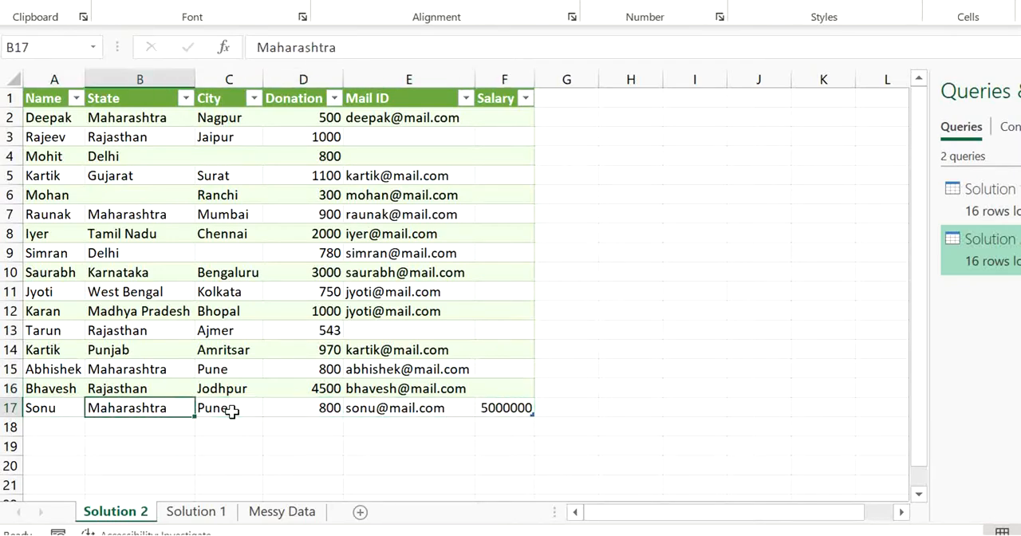
{"action": "key", "text": "Right"}
{"action": "key", "text": "Right"}
{"action": "key", "text": "Right"}
{"action": "key", "text": "Right"}
{"action": "key", "text": "Right"}
{"action": "key", "text": "Left"}
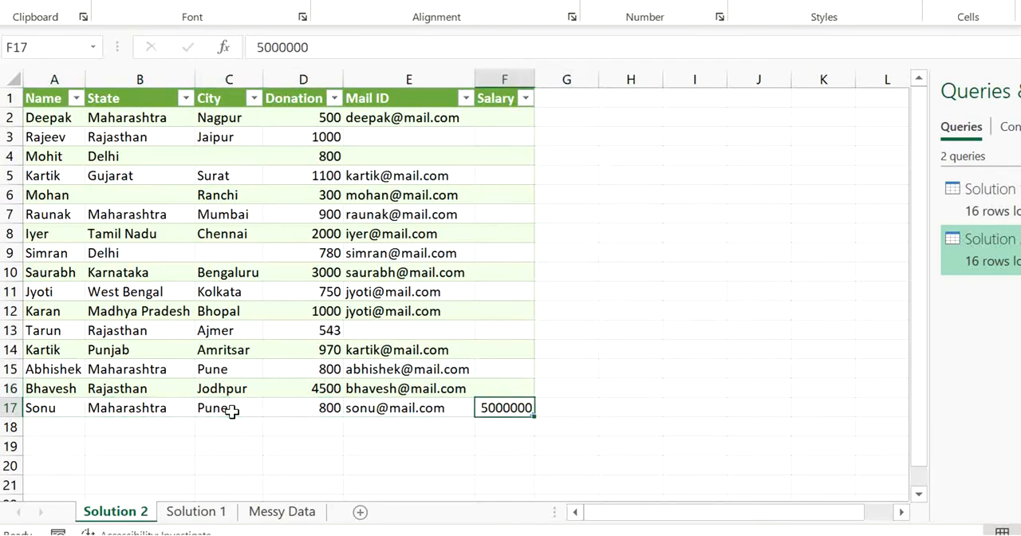
{"action": "key", "text": "Up"}
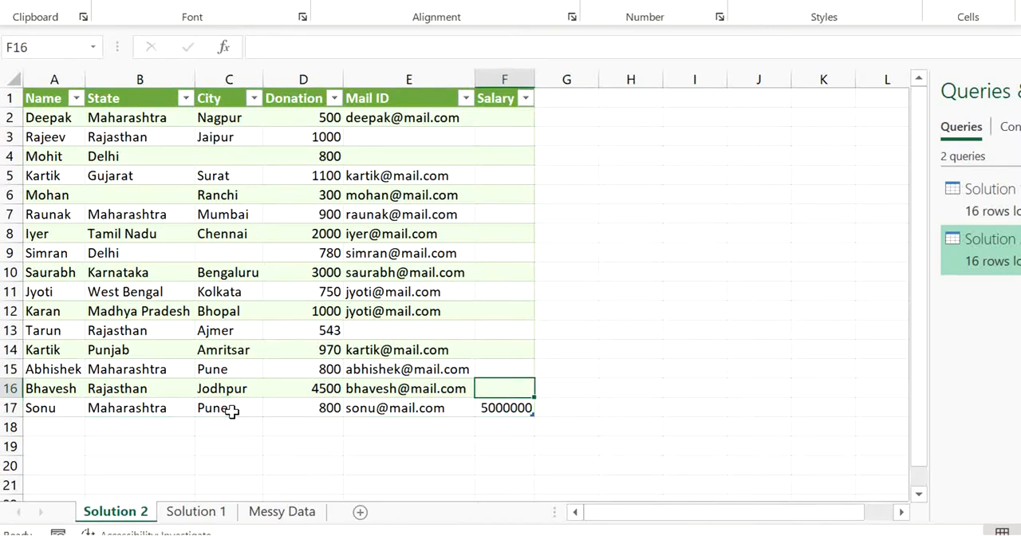